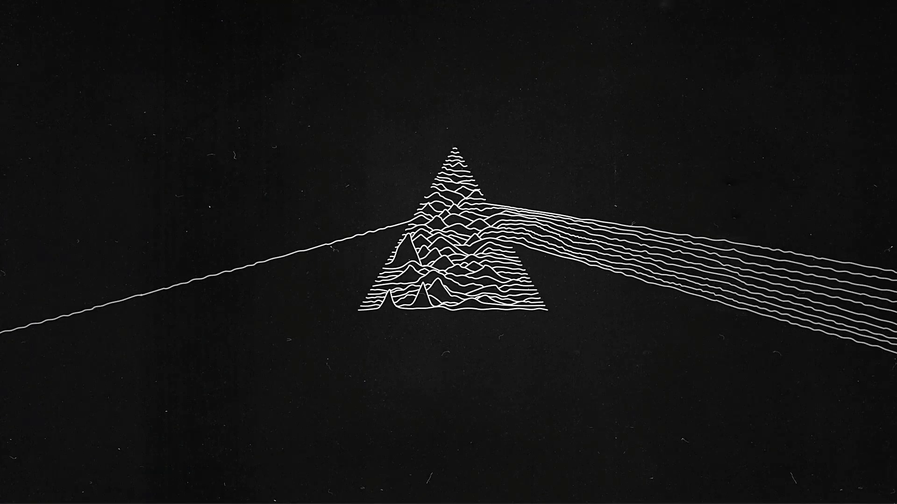
Open the café wall photo in the Neon Text Effect + Animated folder and examine its brick wall area, then close it
{"action": "left_click", "coordinate": [224, 488]}
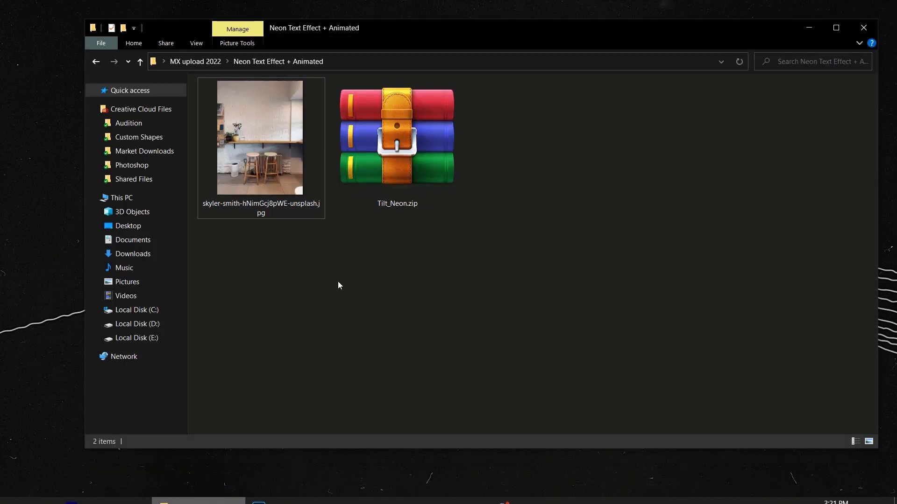
{"action": "left_click", "coordinate": [262, 137]}
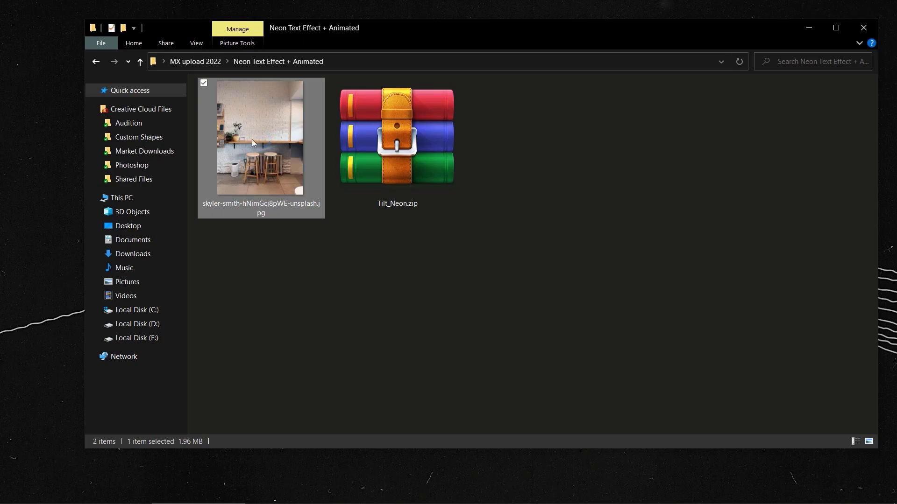
{"action": "left_click", "coordinate": [278, 123]}
{"action": "left_click", "coordinate": [277, 123]}
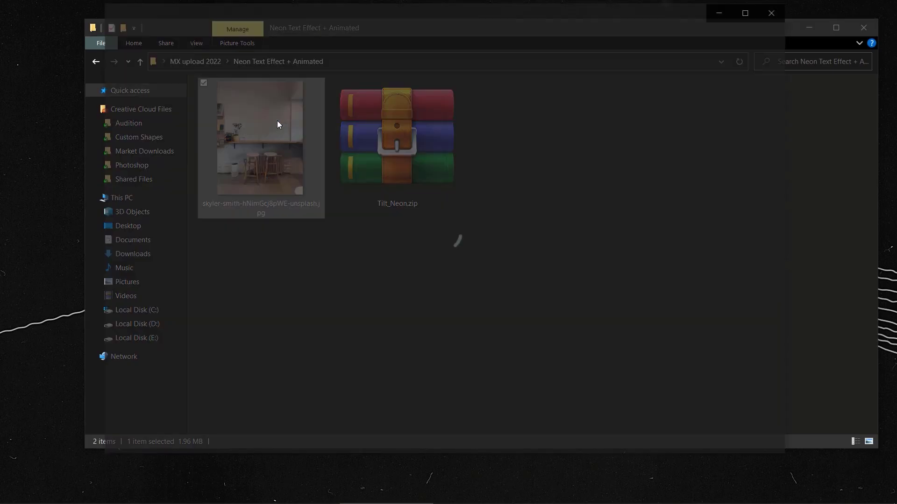
{"action": "scroll", "coordinate": [453, 139], "scroll_direction": "up", "scroll_amount": 4}
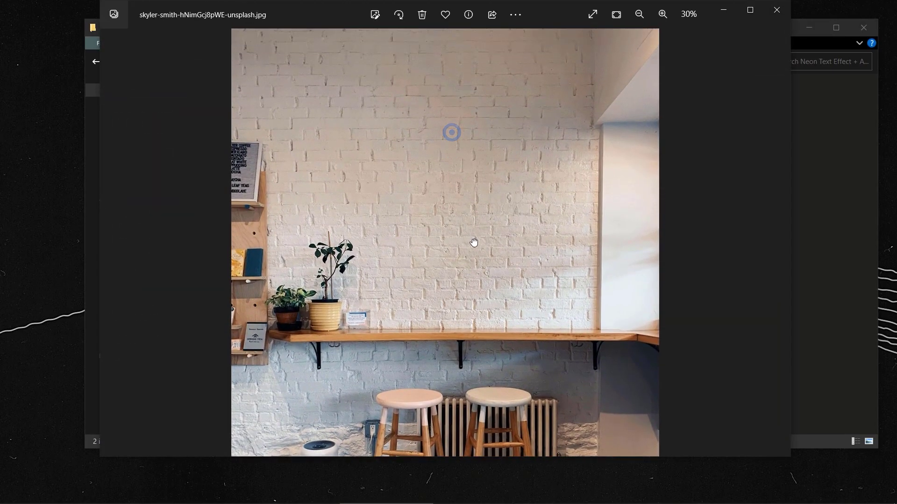
{"action": "scroll", "coordinate": [350, 234], "scroll_direction": "down", "scroll_amount": 1}
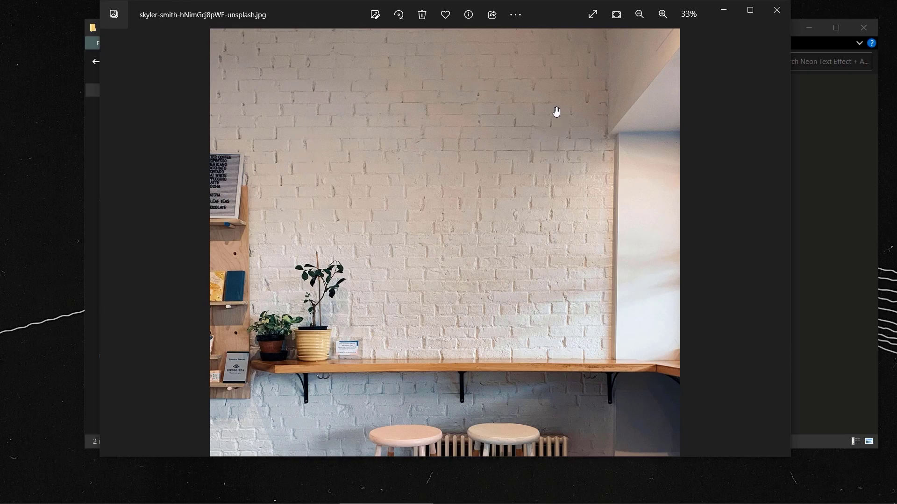
{"action": "scroll", "coordinate": [404, 128], "scroll_direction": "down", "scroll_amount": 1}
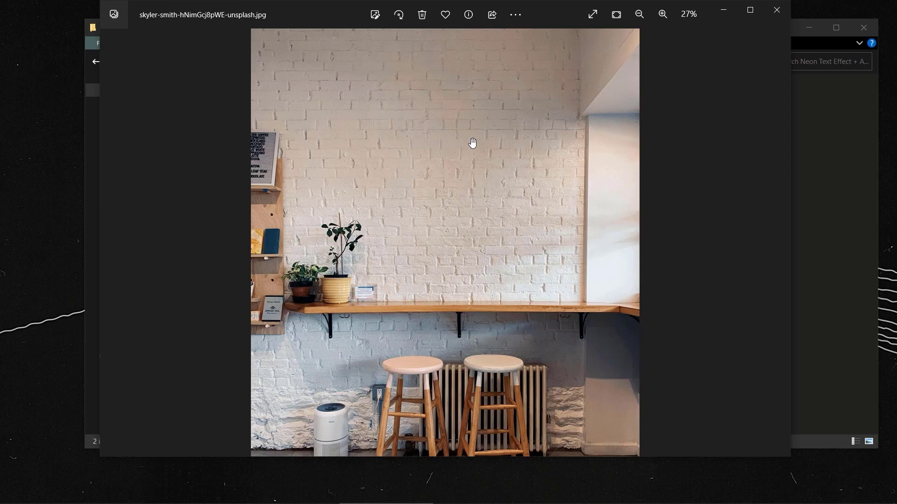
{"action": "scroll", "coordinate": [472, 143], "scroll_direction": "down", "scroll_amount": 1}
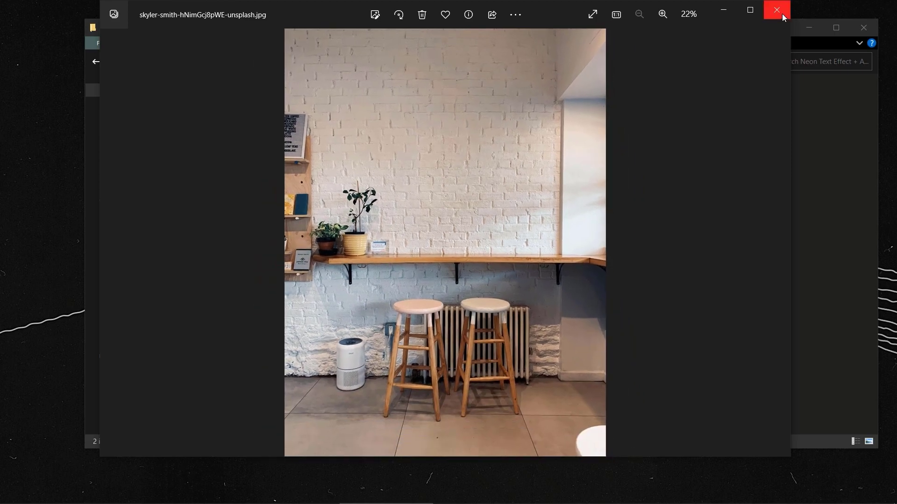
{"action": "left_click", "coordinate": [779, 11]}
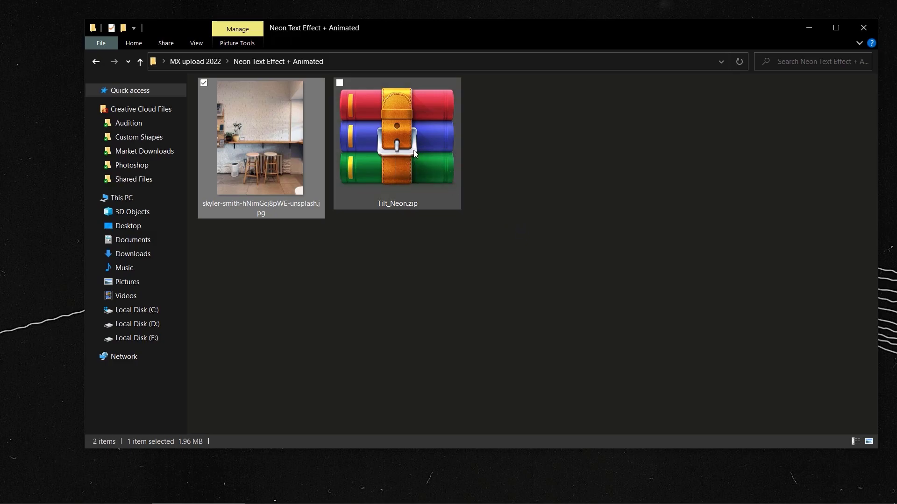
Open Tilt_Neon.zip and preview the TiltNeon-Regular variable font file, closing the archive when done
{"action": "left_click", "coordinate": [406, 133]}
{"action": "double_click", "coordinate": [406, 133]}
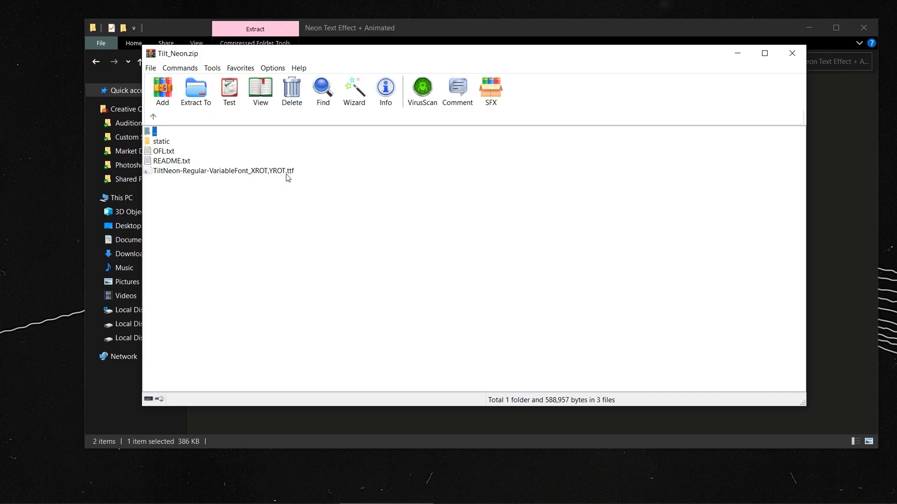
{"action": "double_click", "coordinate": [195, 171]}
{"action": "left_click", "coordinate": [112, 90]}
{"action": "left_click", "coordinate": [714, 68]}
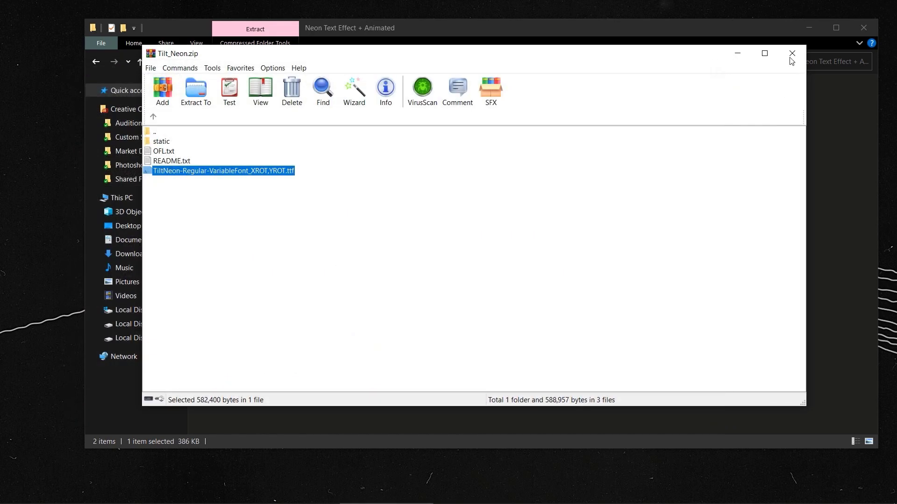
{"action": "left_click", "coordinate": [789, 55]}
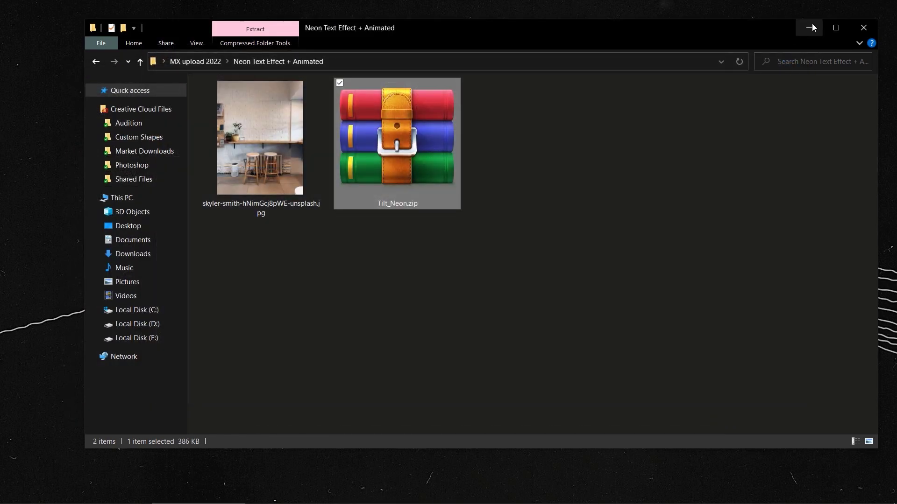
Minimize the file window, switch to Photoshop and reset the foreground and background colors to black and white
{"action": "left_click", "coordinate": [810, 27]}
{"action": "left_click", "coordinate": [311, 491]}
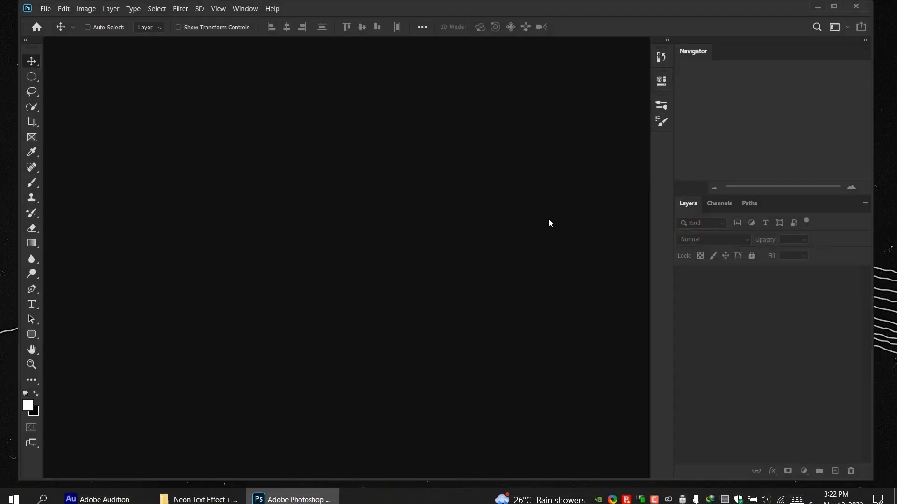
{"action": "key", "text": "d"}
Create a new document with the 1280 px X 720 px preset, 72 pixels/inch, RGB color and white background
{"action": "left_click", "coordinate": [45, 9]}
{"action": "left_click", "coordinate": [57, 20]}
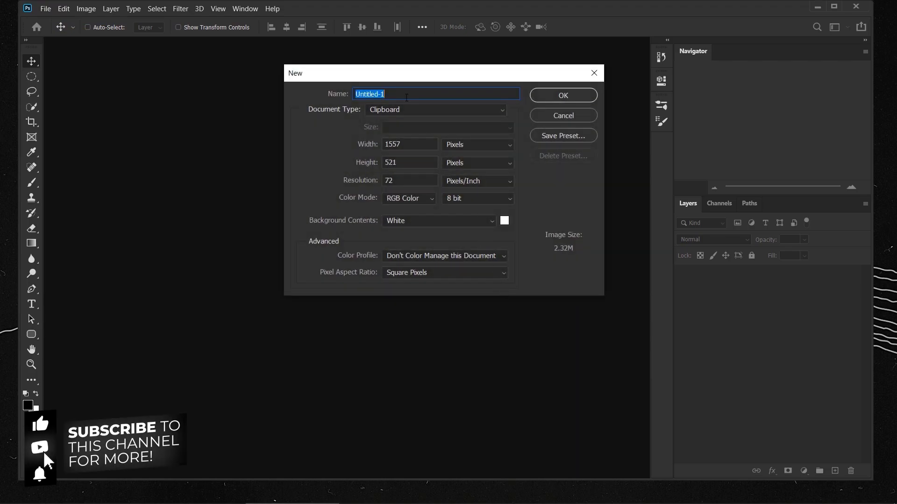
{"action": "left_click", "coordinate": [426, 110]}
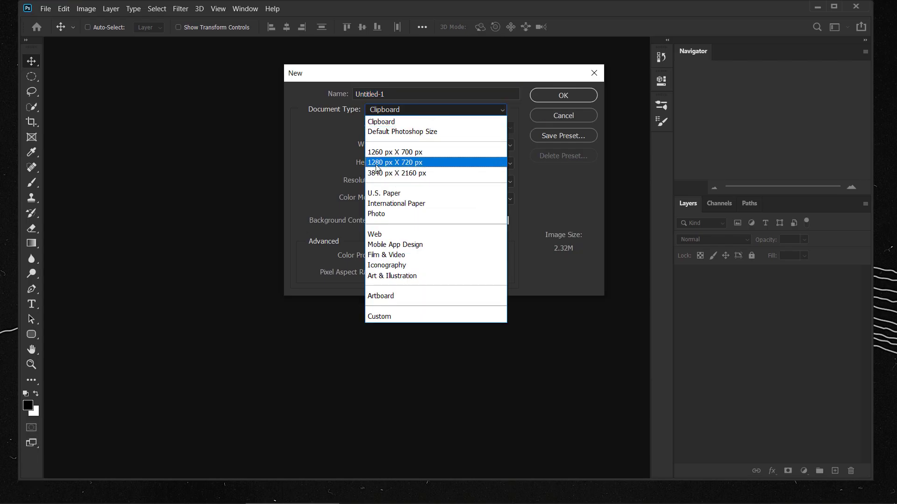
{"action": "left_click", "coordinate": [397, 162]}
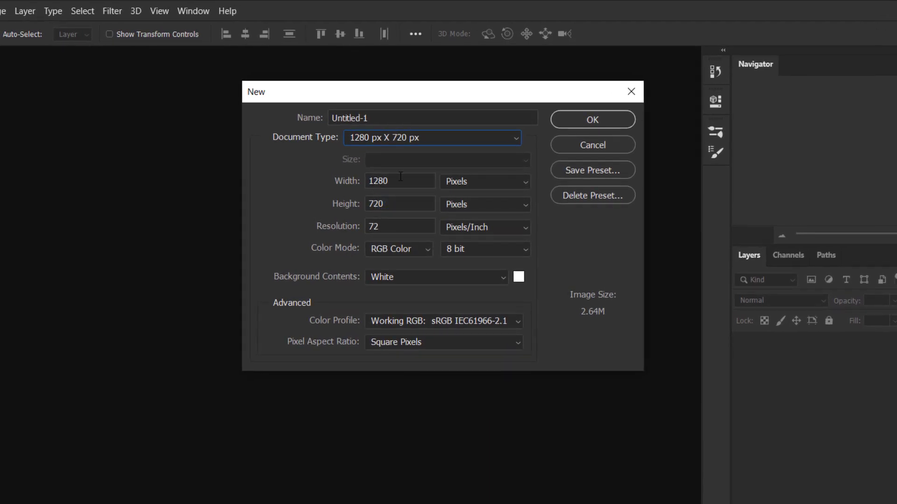
{"action": "left_click", "coordinate": [400, 177]}
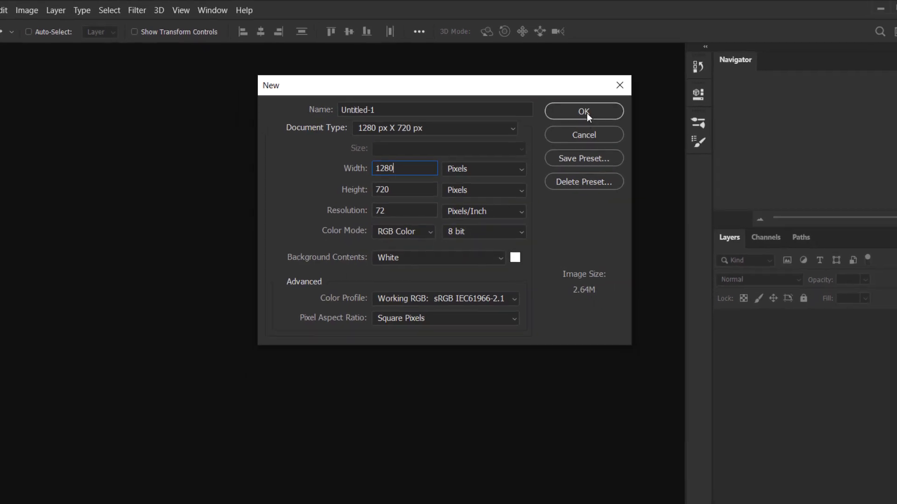
{"action": "left_click", "coordinate": [591, 120]}
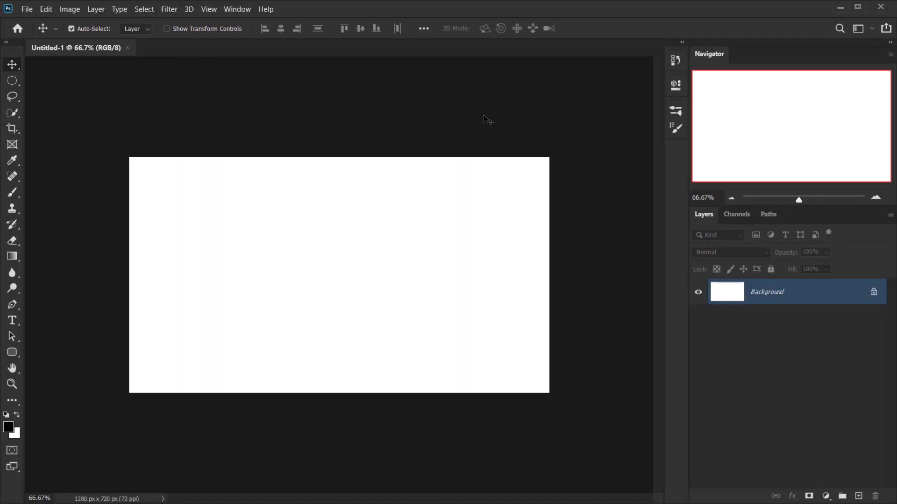
Place the café wall photo from the Neon Text Effect + Animated folder into the new document
{"action": "scroll", "coordinate": [483, 118], "scroll_direction": "up", "scroll_amount": 3}
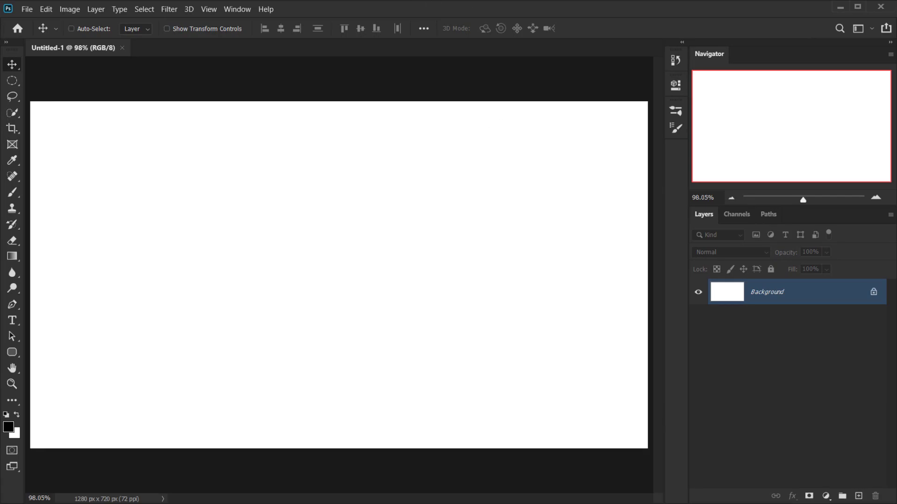
{"action": "key", "text": "alt+Tab"}
{"action": "left_click_drag", "start_coordinate": [256, 159], "coordinate": [55, 273]}
{"action": "scroll", "coordinate": [329, 262], "scroll_direction": "down", "scroll_amount": 3}
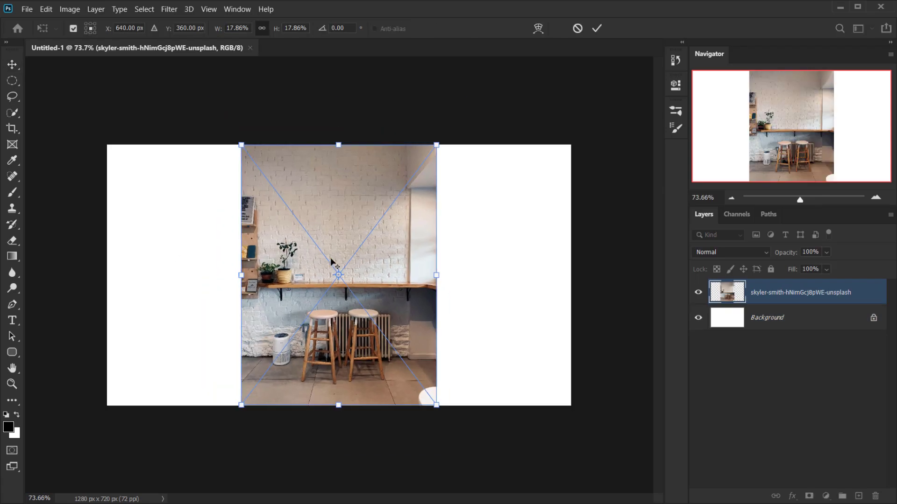
Scale the placed photo to about 50%, position it so the brick wall and wooden counter fill the canvas, and commit the transform
{"action": "left_click_drag", "start_coordinate": [436, 277], "coordinate": [651, 274]}
{"action": "left_click_drag", "start_coordinate": [241, 274], "coordinate": [101, 275]}
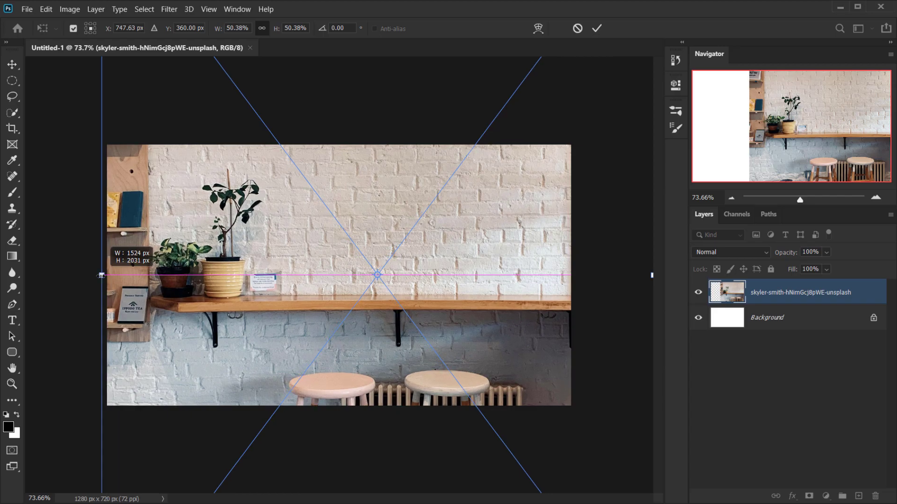
{"action": "left_click_drag", "start_coordinate": [450, 232], "coordinate": [443, 315]}
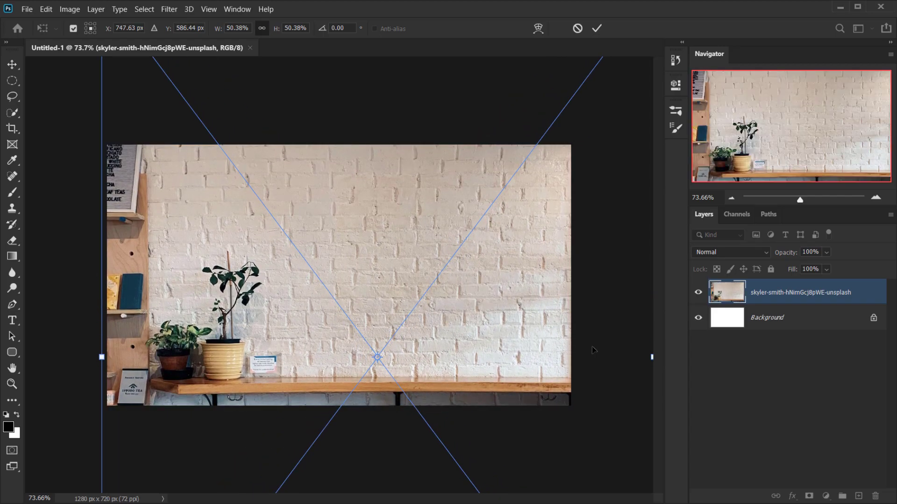
{"action": "scroll", "coordinate": [528, 354], "scroll_direction": "down", "scroll_amount": 3}
{"action": "mouse_move", "coordinate": [579, 339]}
{"action": "left_mouse_down"}
{"action": "mouse_move", "coordinate": [564, 337]}
{"action": "mouse_move", "coordinate": [571, 336]}
{"action": "left_mouse_up"}
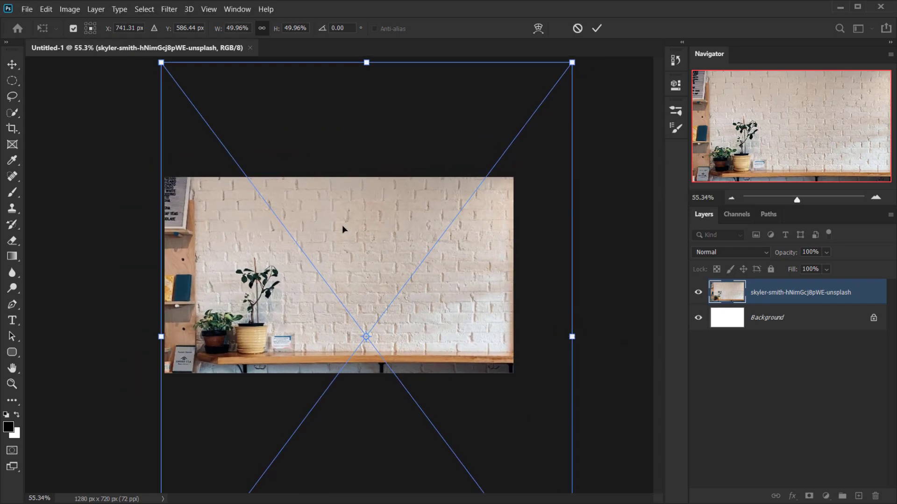
{"action": "left_click_drag", "start_coordinate": [161, 337], "coordinate": [164, 336]}
{"action": "left_click", "coordinate": [339, 276]}
{"action": "left_click_drag", "start_coordinate": [338, 276], "coordinate": [356, 280]}
{"action": "left_click", "coordinate": [598, 31]}
{"action": "scroll", "coordinate": [260, 255], "scroll_direction": "up", "scroll_amount": 5}
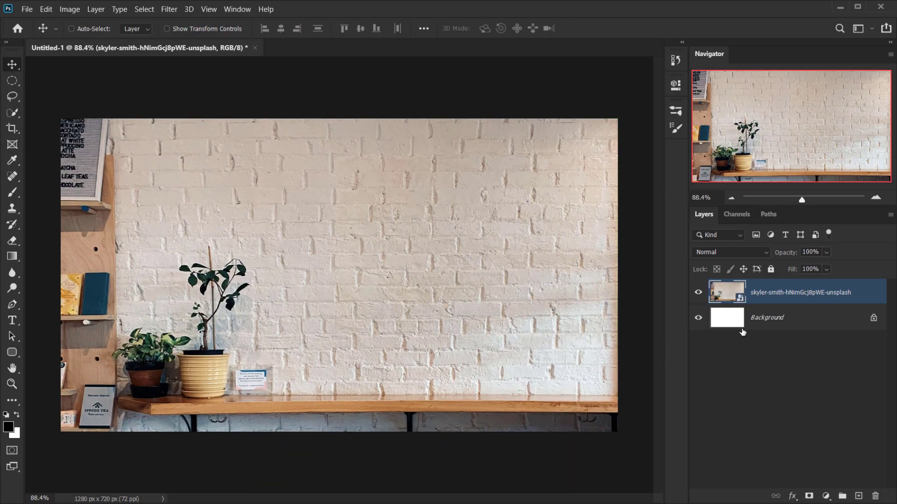
Rasterize the placed photo layer and rename it BG
{"action": "right_click", "coordinate": [785, 293]}
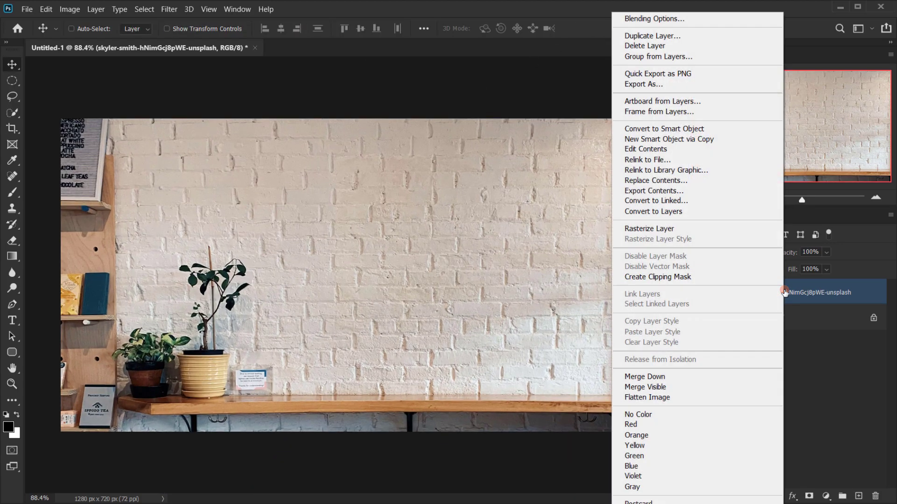
{"action": "left_click", "coordinate": [664, 229]}
{"action": "double_click", "coordinate": [796, 292]}
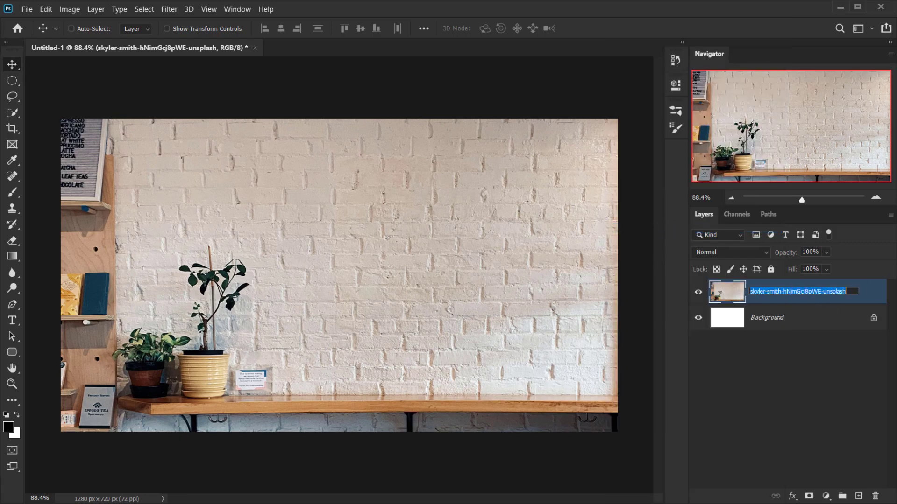
{"action": "type", "text": "BG"}
{"action": "key", "text": "Return"}
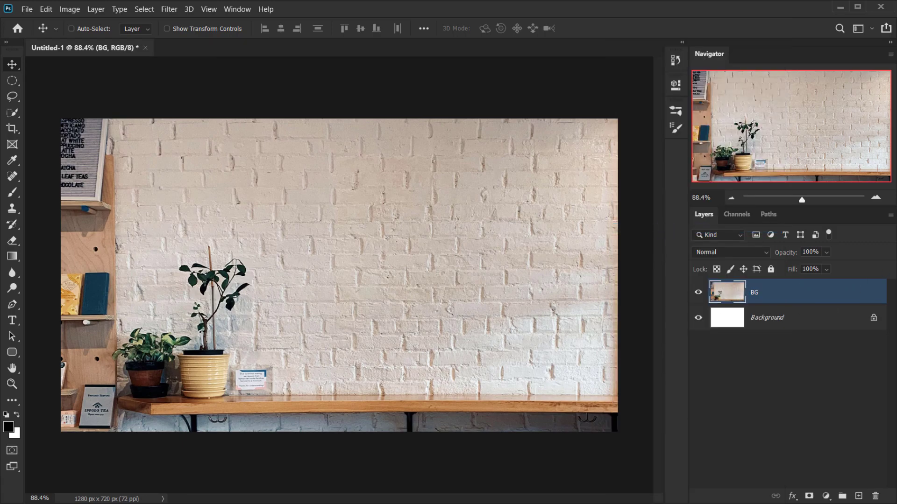
Delete the white Background layer beneath the BG layer
{"action": "left_click", "coordinate": [766, 318]}
{"action": "left_click_drag", "start_coordinate": [792, 317], "coordinate": [878, 492]}
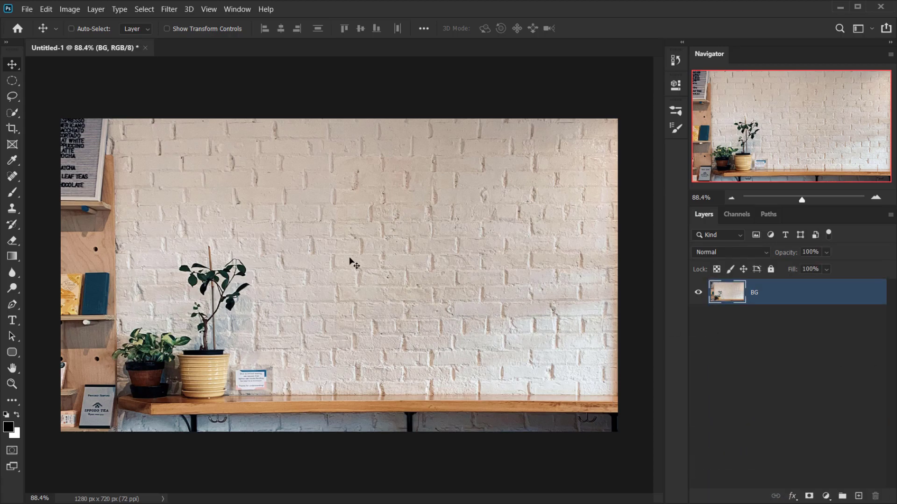
{"action": "scroll", "coordinate": [354, 263], "scroll_direction": "down", "scroll_amount": 2}
{"action": "scroll", "coordinate": [360, 259], "scroll_direction": "up", "scroll_amount": 3}
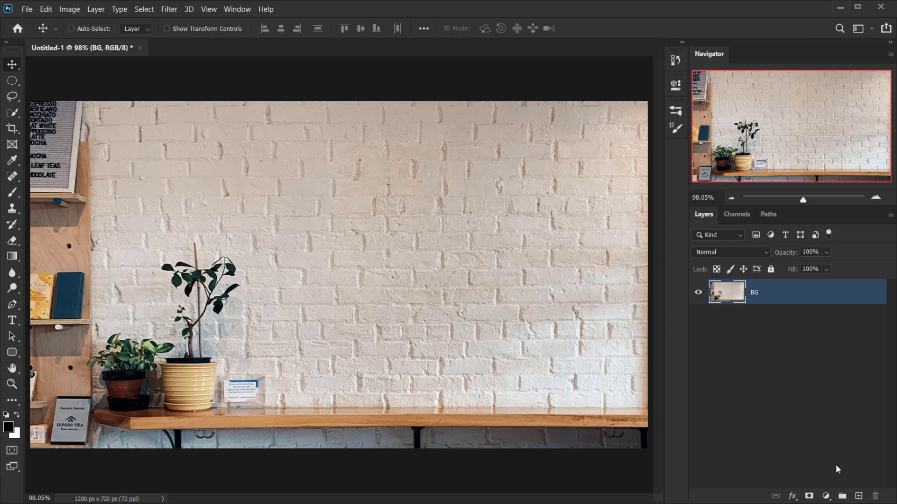
Add a Hue/Saturation adjustment layer above BG with Saturation set to -30
{"action": "left_click", "coordinate": [826, 496]}
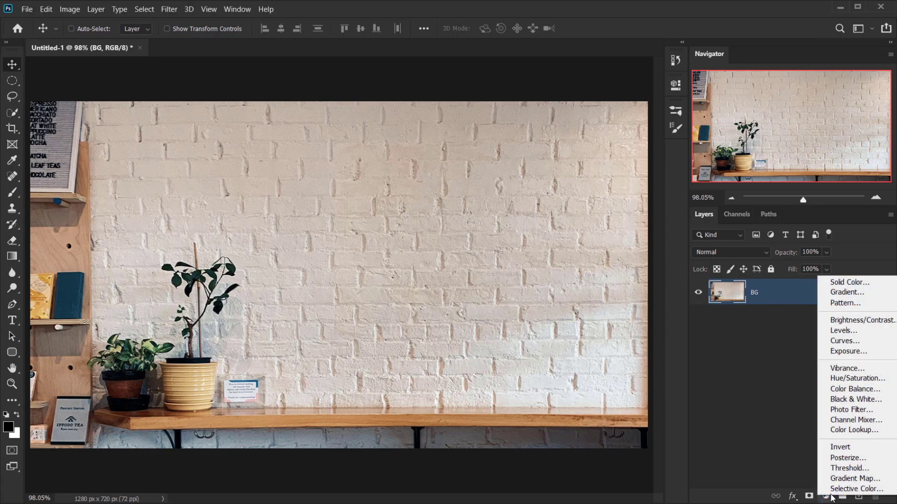
{"action": "left_click", "coordinate": [851, 378]}
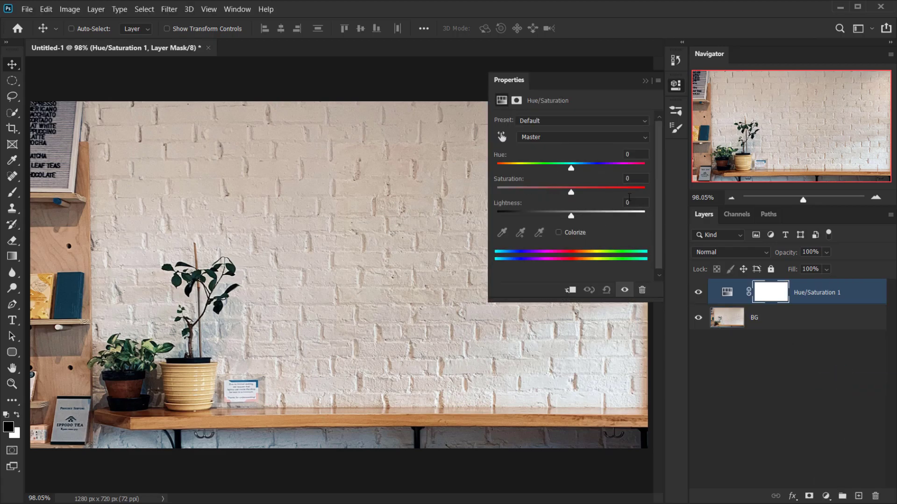
{"action": "left_click_drag", "start_coordinate": [572, 192], "coordinate": [547, 194]}
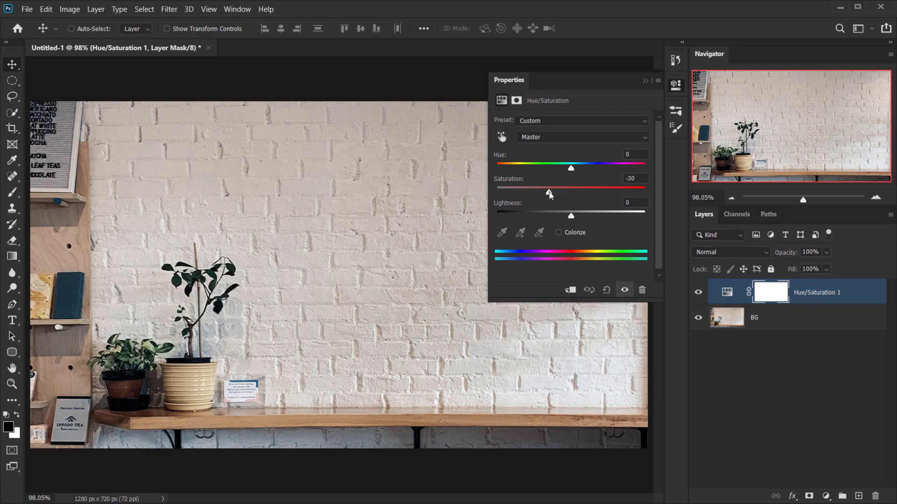
{"action": "left_click", "coordinate": [646, 82]}
{"action": "left_click", "coordinate": [840, 298]}
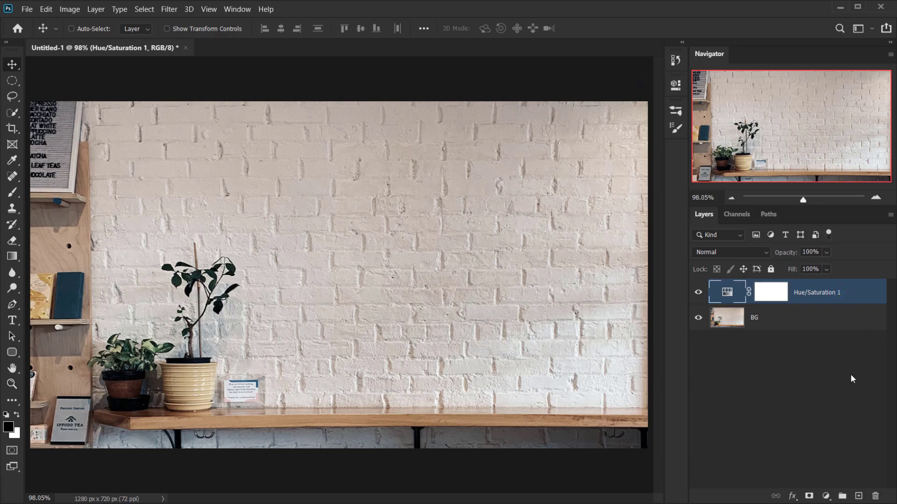
Add a Brightness/Contrast adjustment layer above the Hue/Saturation layer with Brightness set to -99
{"action": "left_click", "coordinate": [826, 498]}
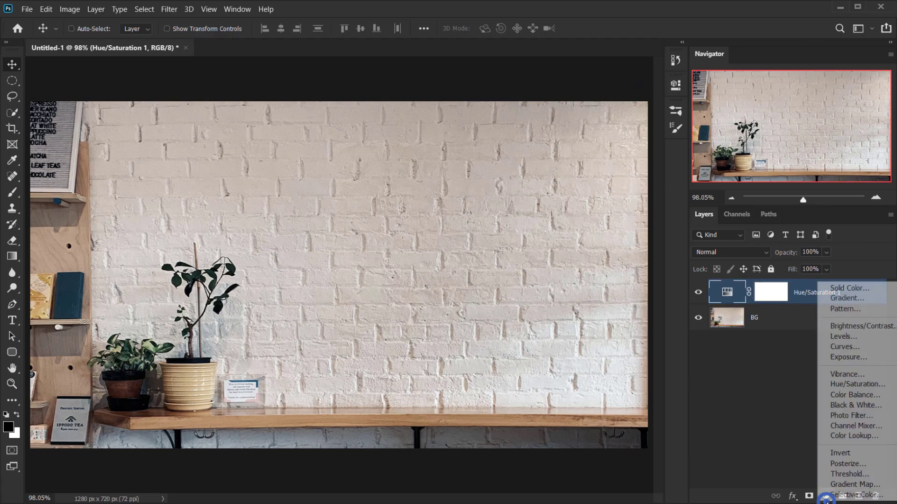
{"action": "left_click", "coordinate": [854, 326]}
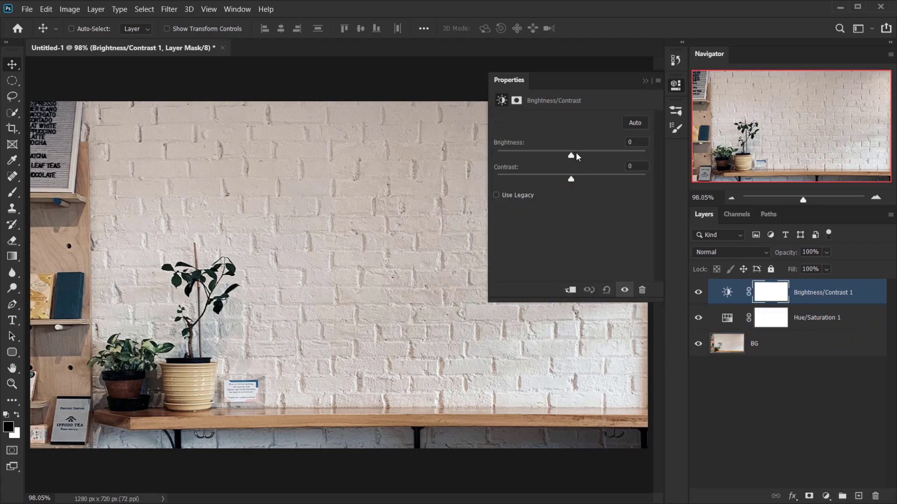
{"action": "left_click_drag", "start_coordinate": [571, 155], "coordinate": [523, 153]}
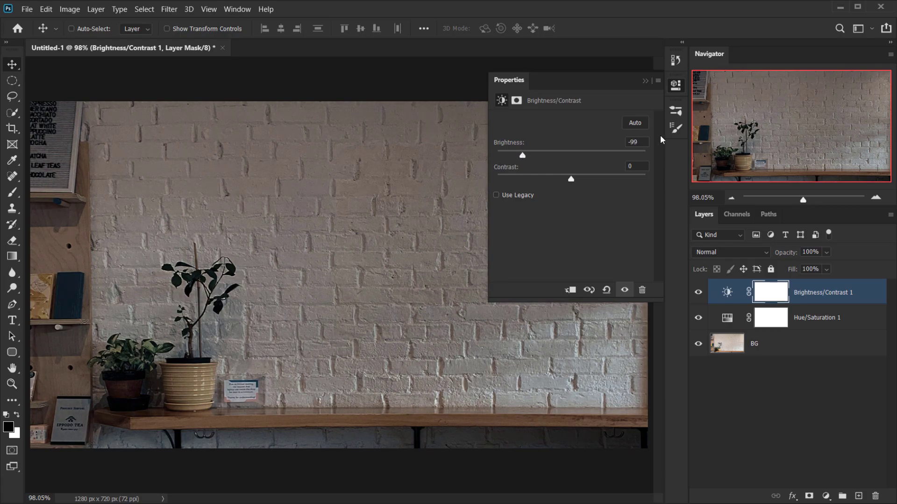
Add an Exposure adjustment layer above the Brightness/Contrast layer with Exposure set to -1.56
{"action": "left_click", "coordinate": [638, 142]}
{"action": "left_click", "coordinate": [644, 81]}
{"action": "left_click", "coordinate": [728, 299]}
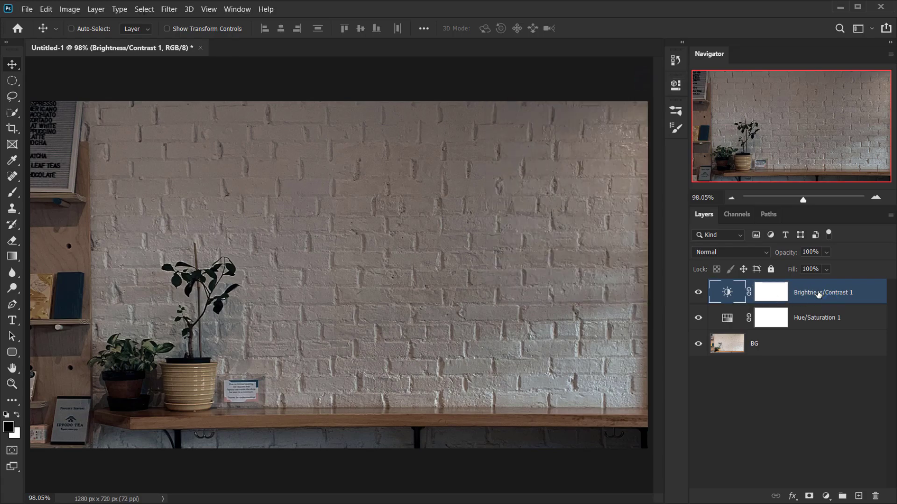
{"action": "left_click", "coordinate": [827, 496]}
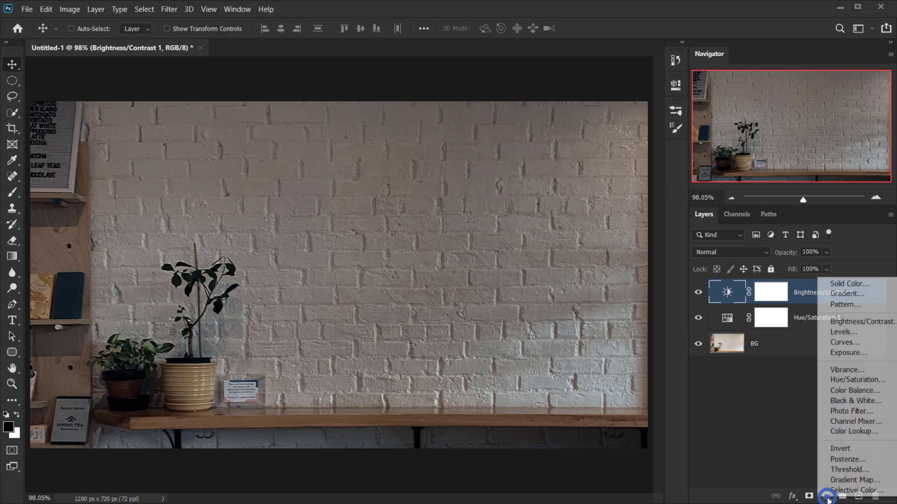
{"action": "left_click", "coordinate": [848, 352]}
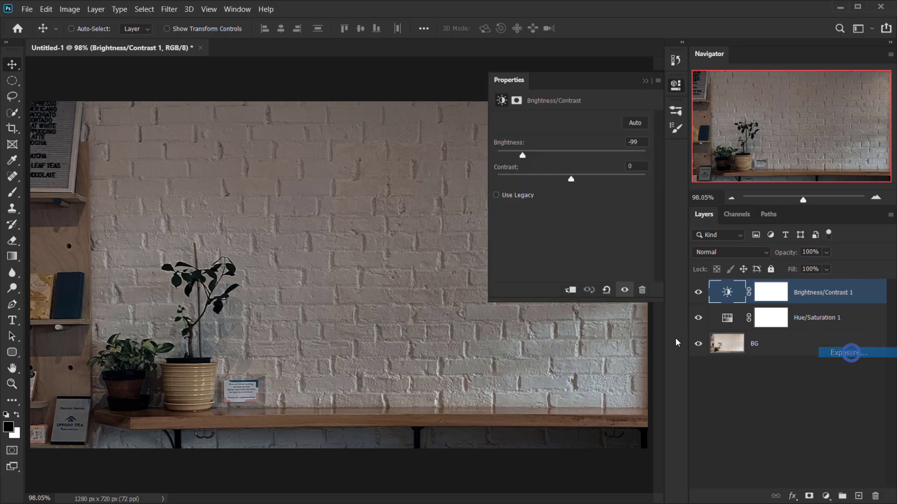
{"action": "left_click_drag", "start_coordinate": [570, 152], "coordinate": [553, 150]}
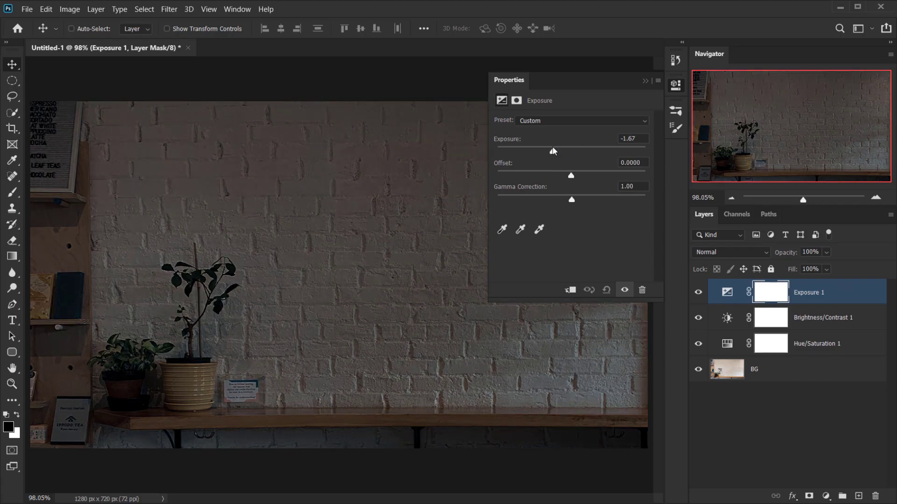
{"action": "left_click_drag", "start_coordinate": [553, 151], "coordinate": [554, 150]}
Try a slightly negative Offset of about -0.0083 on the Exposure adjustment and reset it to 0
{"action": "left_click_drag", "start_coordinate": [572, 177], "coordinate": [571, 176]}
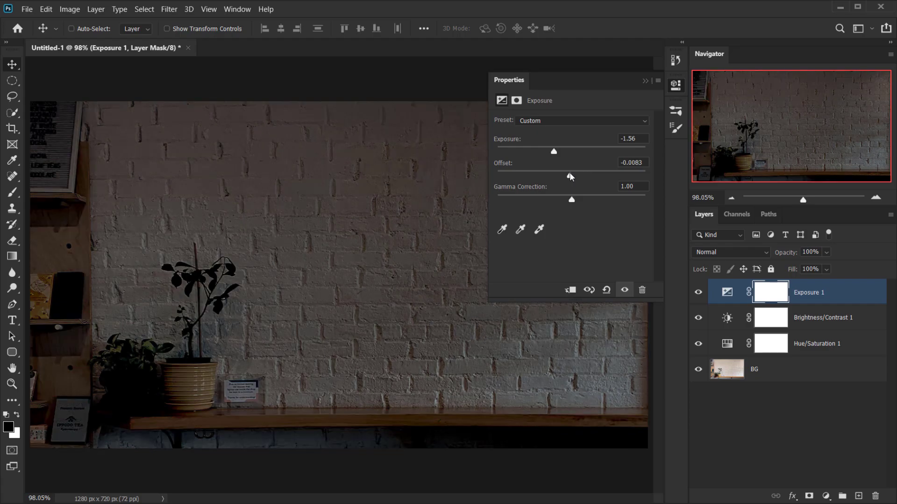
{"action": "double_click", "coordinate": [638, 163]}
{"action": "type", "text": "0"}
{"action": "left_click", "coordinate": [635, 186]}
{"action": "left_click", "coordinate": [645, 81]}
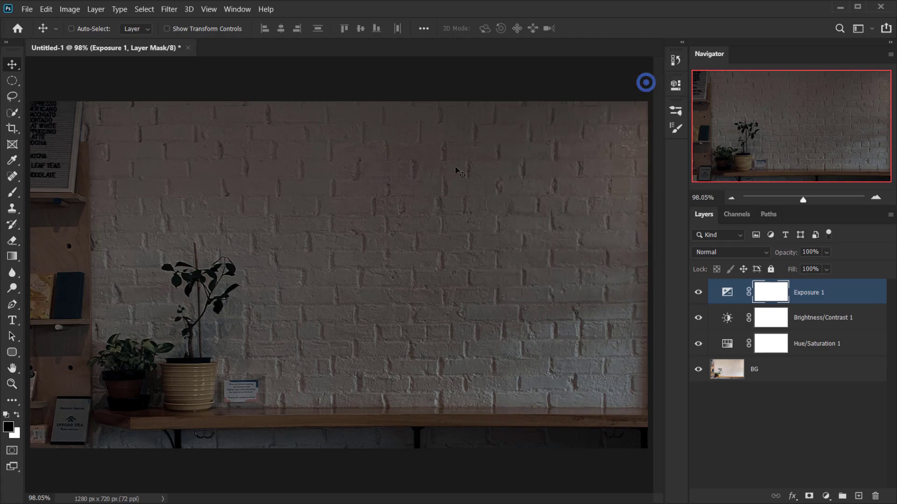
Add a text layer reading NEON on the upper part of the wall in Tilt Neon Regular at 305 pt
{"action": "scroll", "coordinate": [344, 257], "scroll_direction": "down", "scroll_amount": 2}
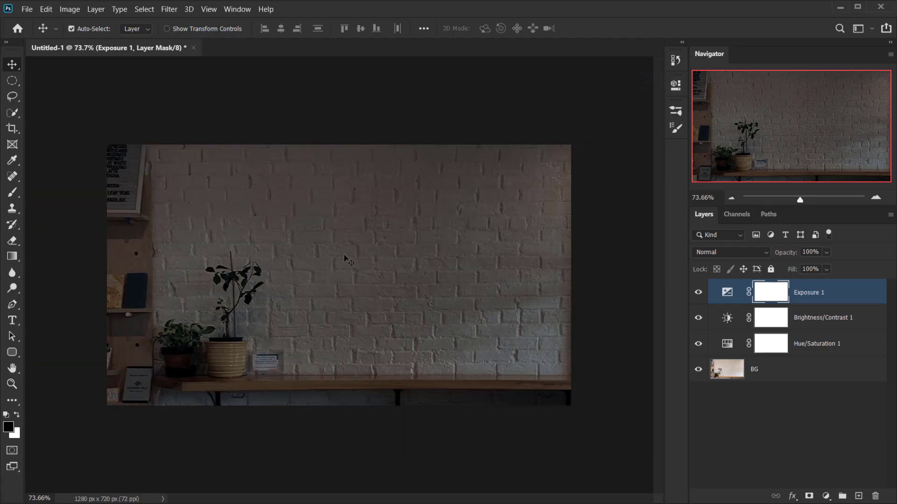
{"action": "scroll", "coordinate": [344, 256], "scroll_direction": "up", "scroll_amount": 2}
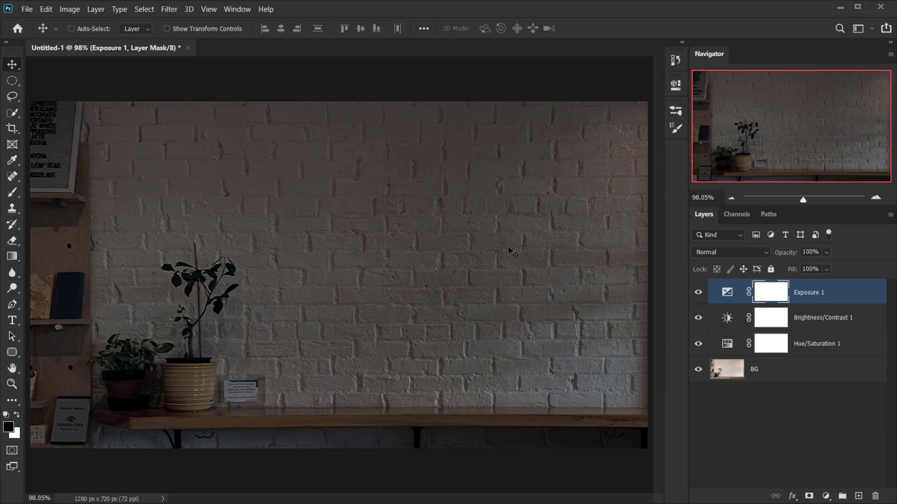
{"action": "key", "text": "t"}
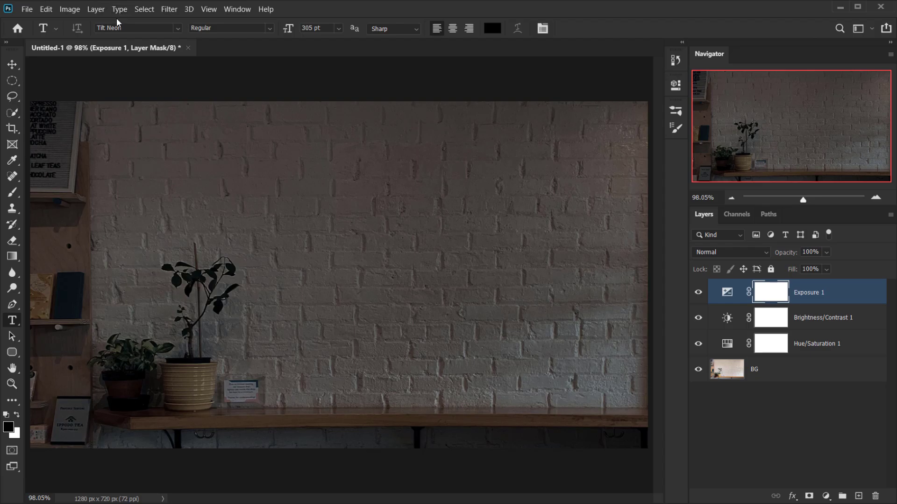
{"action": "left_click", "coordinate": [339, 244]}
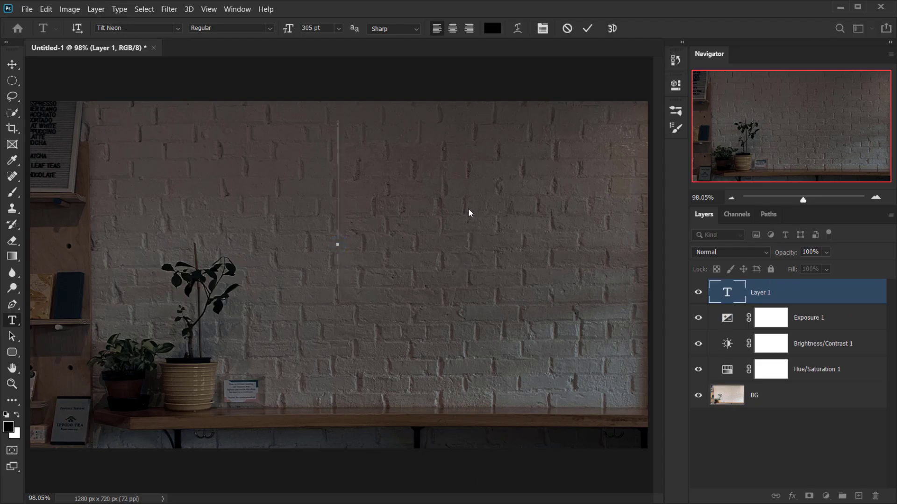
{"action": "type", "text": "NEON"}
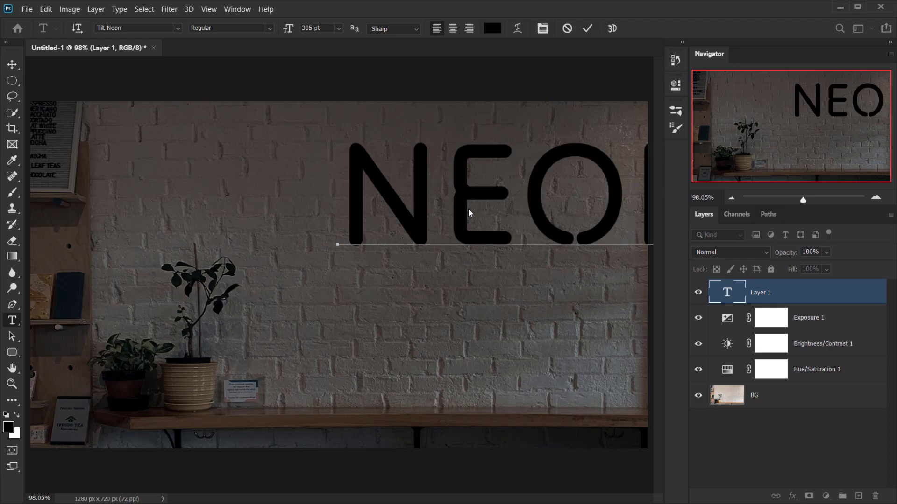
Set the NEON text color to white (ffffff) and commit the text
{"action": "double_click", "coordinate": [497, 158]}
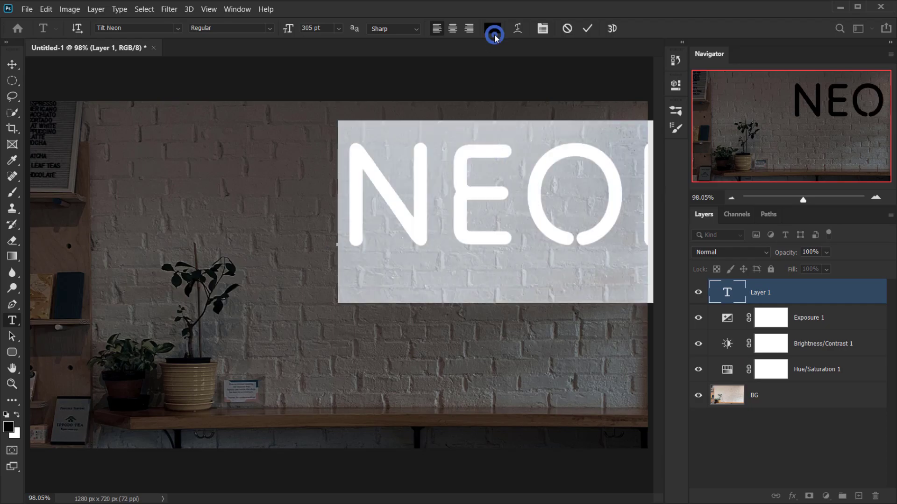
{"action": "left_click", "coordinate": [494, 34]}
{"action": "type", "text": "ffffff"}
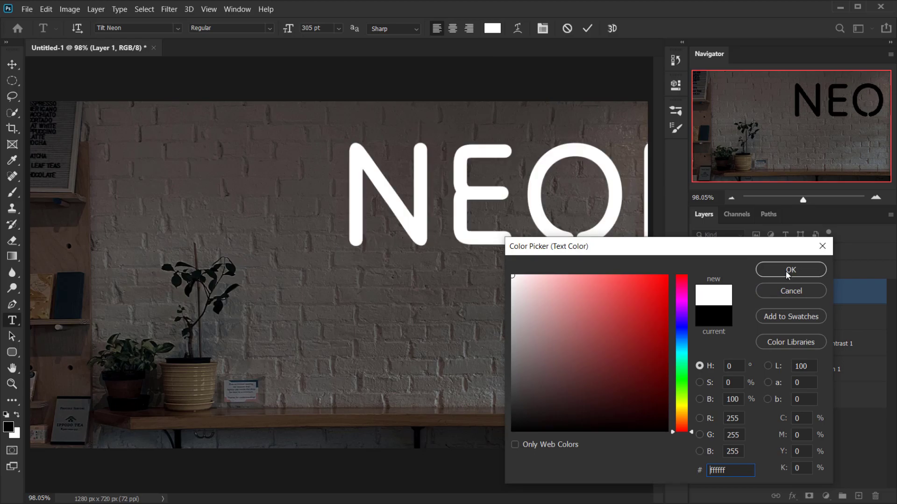
{"action": "left_click", "coordinate": [789, 271]}
{"action": "left_click", "coordinate": [587, 29]}
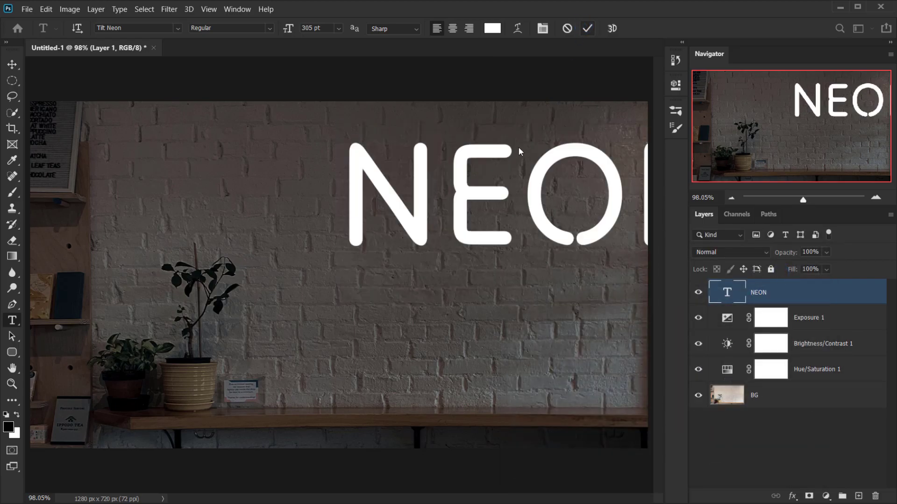
Move the whole NEON word into view on the upper brick wall and nudge it slightly right and up
{"action": "key", "text": "v"}
{"action": "left_click_drag", "start_coordinate": [554, 200], "coordinate": [418, 202]}
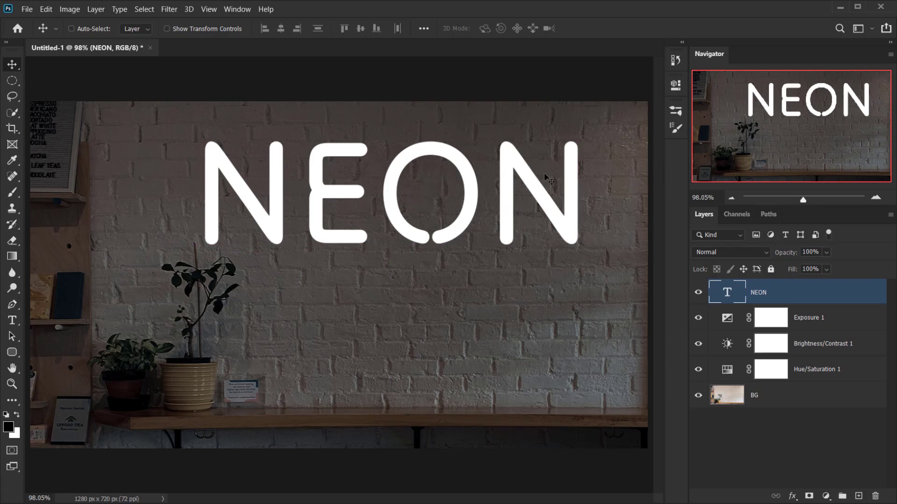
{"action": "key", "text": "Right"}
{"action": "key", "text": "Right"}
{"action": "key", "text": "Right"}
{"action": "key", "text": "Right"}
{"action": "key", "text": "Right"}
{"action": "key", "text": "Right"}
{"action": "key", "text": "Right"}
{"action": "key", "text": "Right"}
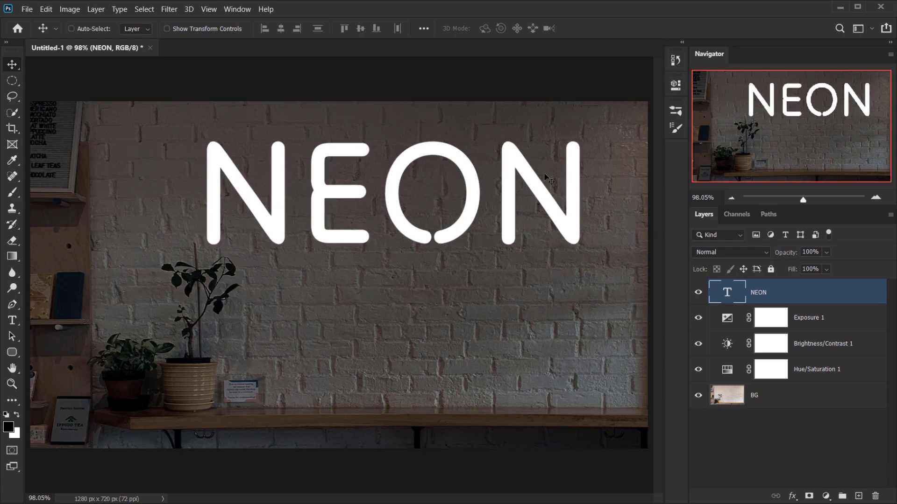
{"action": "key", "text": "Up"}
{"action": "key", "text": "Up"}
{"action": "key", "text": "Up"}
{"action": "key", "text": "Up"}
{"action": "key", "text": "Up"}
{"action": "key", "text": "Up"}
{"action": "key", "text": "Up"}
{"action": "key", "text": "Up"}
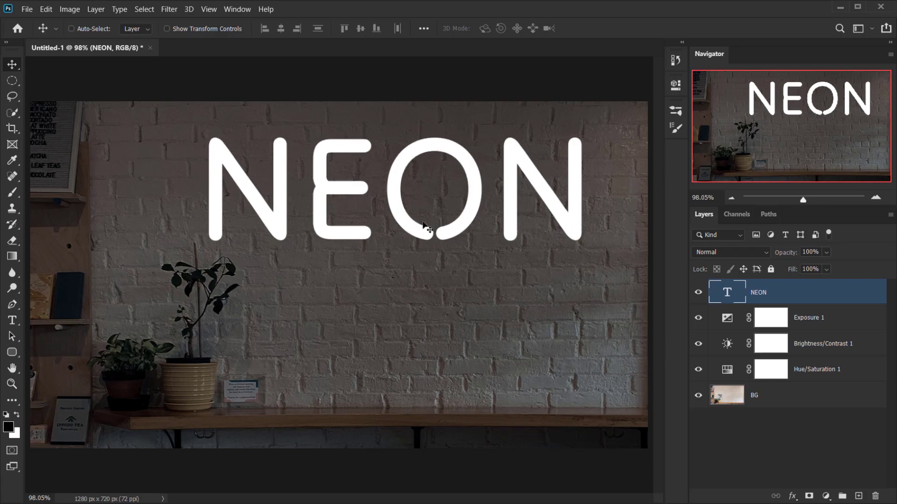
{"action": "scroll", "coordinate": [395, 202], "scroll_direction": "down", "scroll_amount": 3}
{"action": "scroll", "coordinate": [287, 230], "scroll_direction": "up", "scroll_amount": 4}
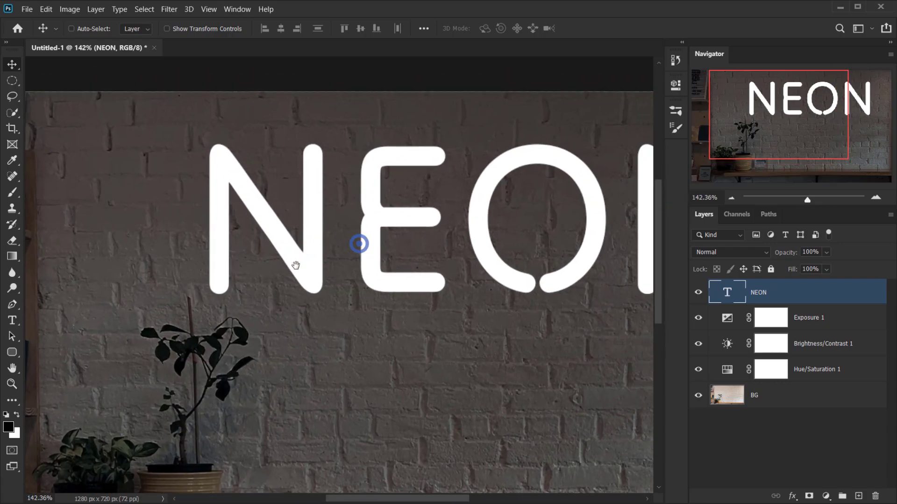
{"action": "scroll", "coordinate": [449, 188], "scroll_direction": "down", "scroll_amount": 3}
{"action": "scroll", "coordinate": [397, 196], "scroll_direction": "up", "scroll_amount": 2}
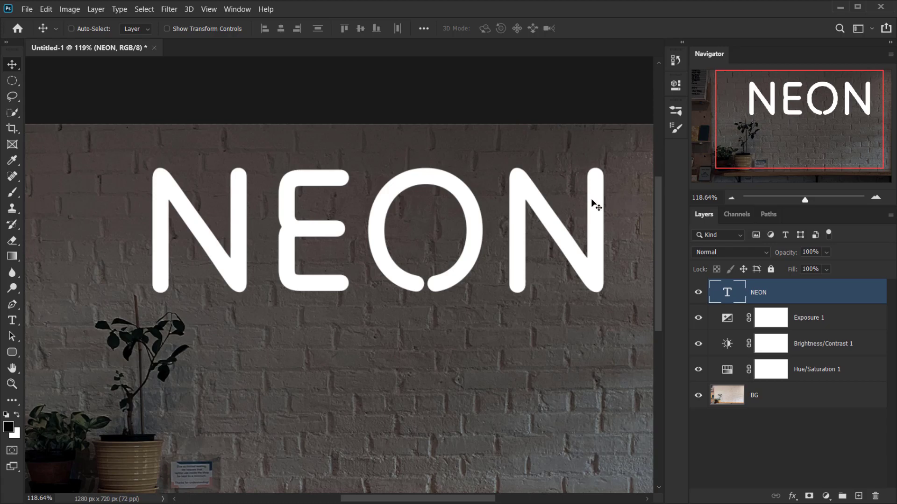
{"action": "key", "text": "t"}
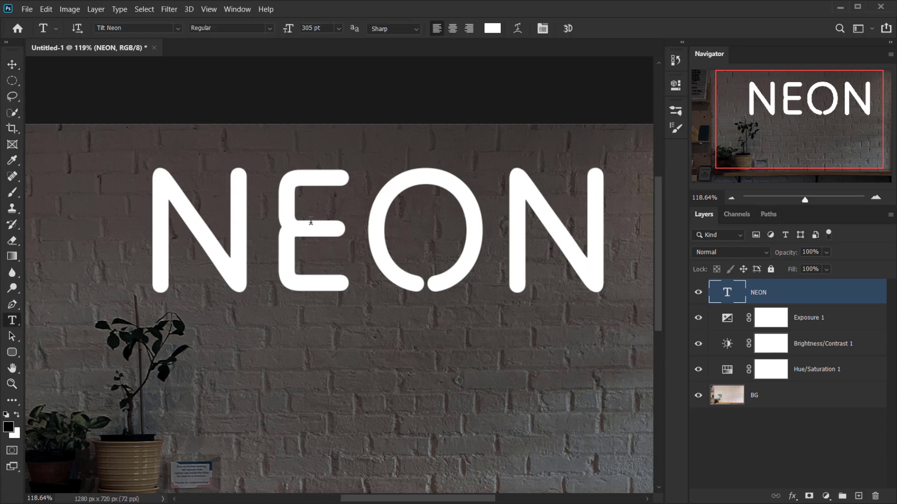
{"action": "key", "text": "v"}
Draw a thin horizontal rounded rectangle of about 833 × 8 px across the upper part of the NEON letters
{"action": "left_click", "coordinate": [16, 355]}
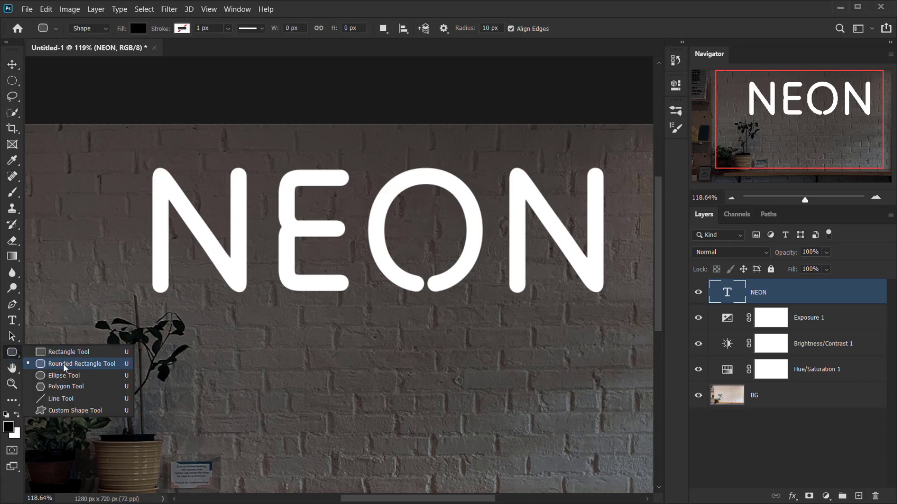
{"action": "left_click", "coordinate": [83, 363]}
{"action": "left_click_drag", "start_coordinate": [140, 193], "coordinate": [627, 197]}
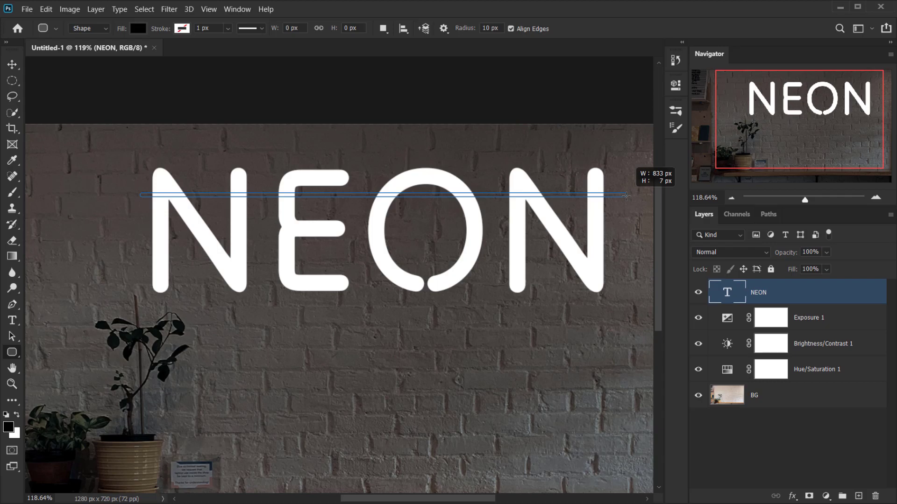
{"action": "left_click_drag", "start_coordinate": [626, 196], "coordinate": [626, 196]}
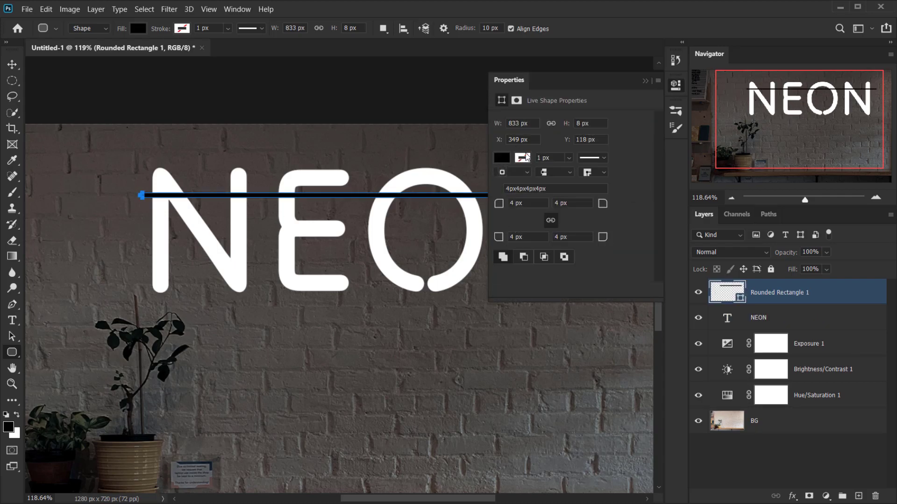
Set the rounded rectangle's fill to the dark gray 1b1b1b
{"action": "left_click", "coordinate": [502, 158]}
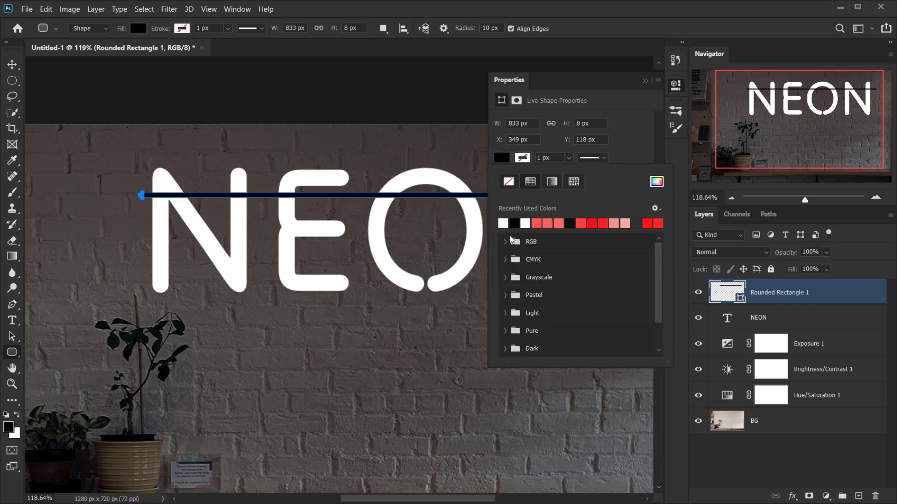
{"action": "left_click", "coordinate": [655, 183]}
{"action": "left_click", "coordinate": [513, 420]}
{"action": "left_click_drag", "start_coordinate": [512, 420], "coordinate": [512, 416]}
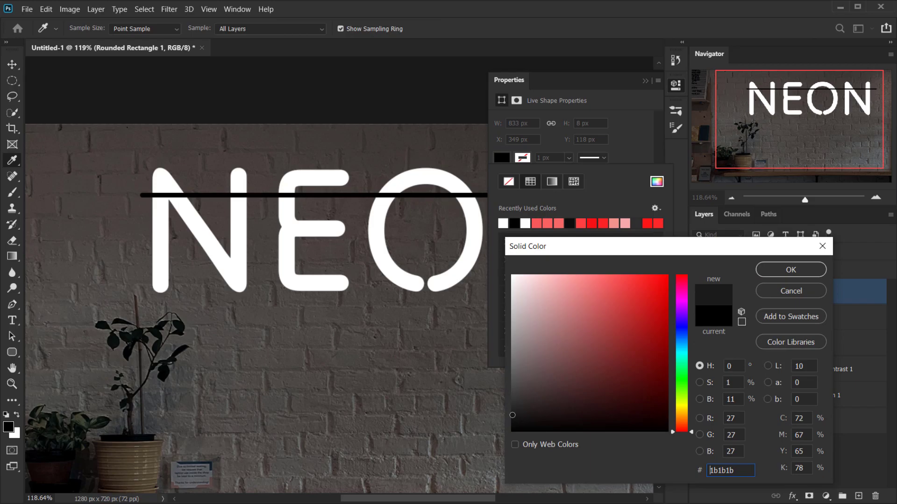
{"action": "left_click", "coordinate": [791, 270]}
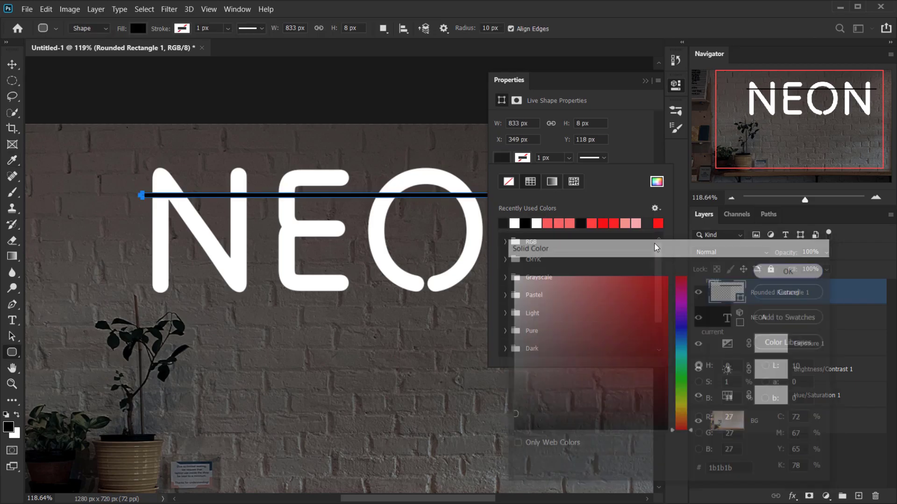
{"action": "left_click", "coordinate": [554, 146]}
Set the rounded rectangle's stroke to no color
{"action": "left_click", "coordinate": [528, 159]}
{"action": "left_click", "coordinate": [508, 182]}
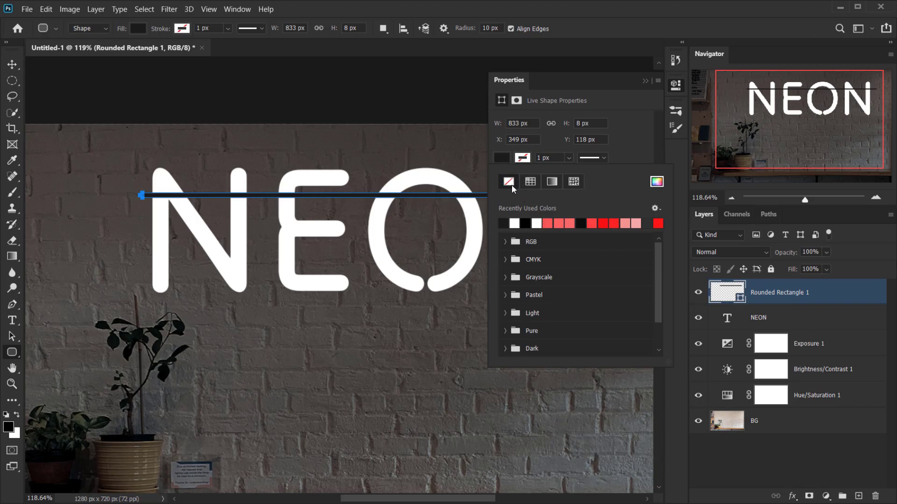
{"action": "left_click", "coordinate": [638, 145]}
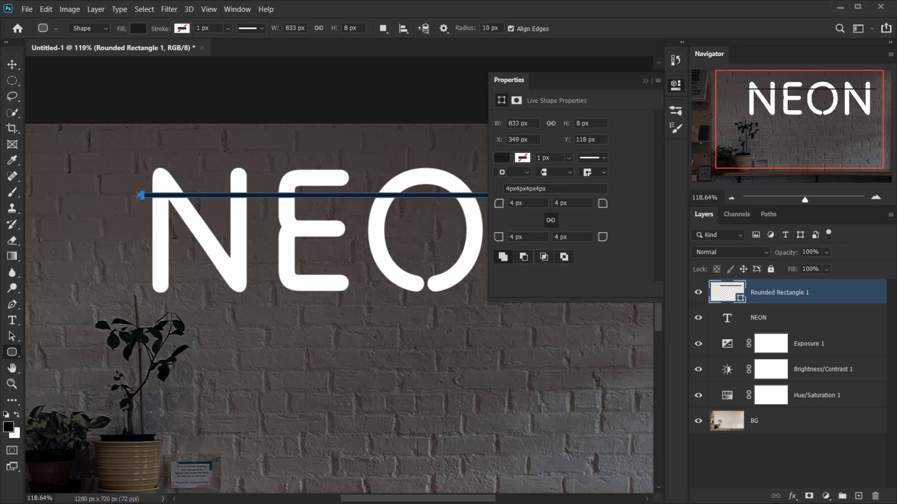
Examine the bar's rounded ends and how far it extends past the first and last letters
{"action": "scroll", "coordinate": [138, 196], "scroll_direction": "up", "scroll_amount": 10}
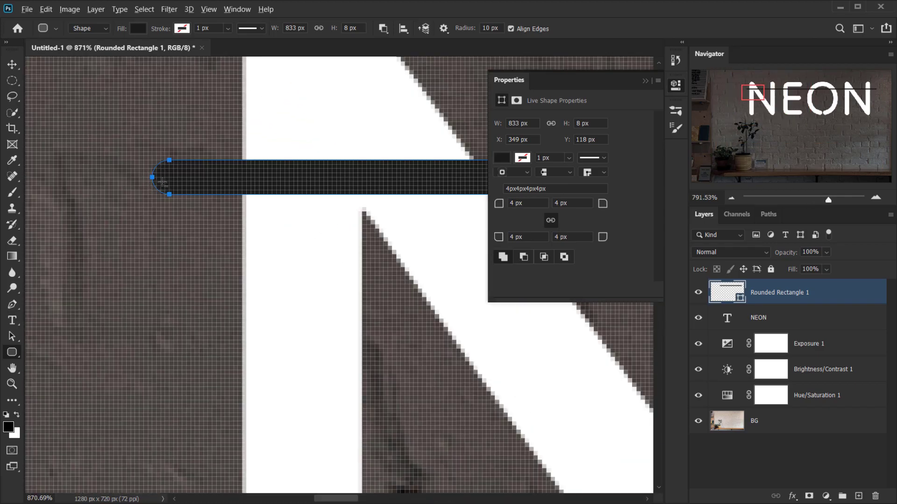
{"action": "scroll", "coordinate": [161, 178], "scroll_direction": "down", "scroll_amount": 8}
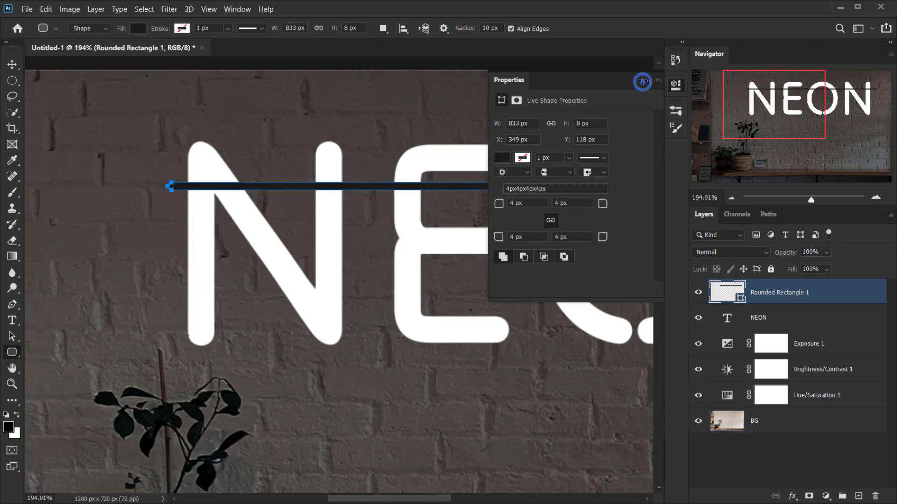
{"action": "left_click", "coordinate": [643, 81]}
{"action": "left_click_drag", "start_coordinate": [478, 192], "coordinate": [384, 229]}
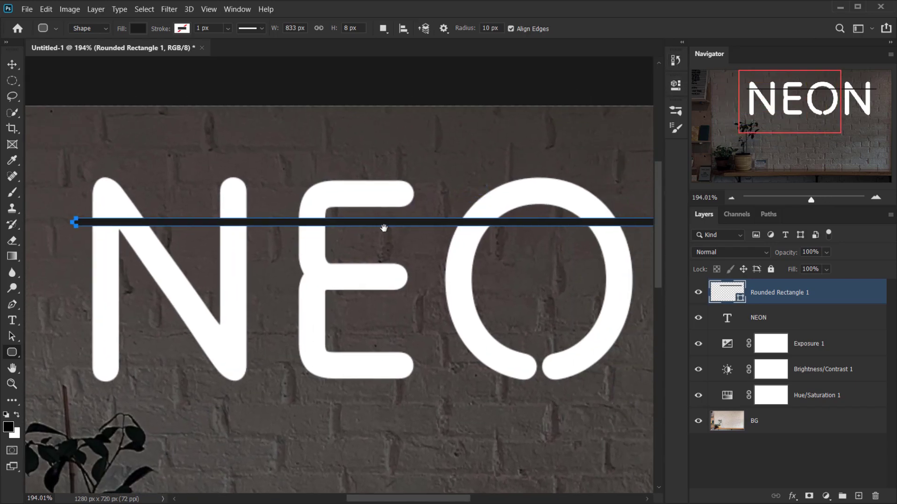
{"action": "scroll", "coordinate": [429, 236], "scroll_direction": "down", "scroll_amount": 1}
{"action": "left_click_drag", "start_coordinate": [584, 303], "coordinate": [473, 316]}
{"action": "left_click_drag", "start_coordinate": [574, 320], "coordinate": [506, 329]}
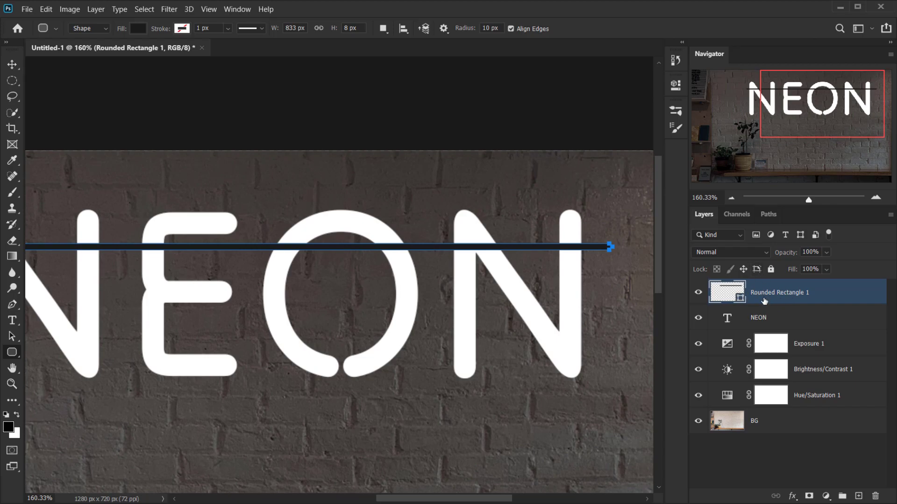
{"action": "left_click_drag", "start_coordinate": [316, 298], "coordinate": [400, 273]}
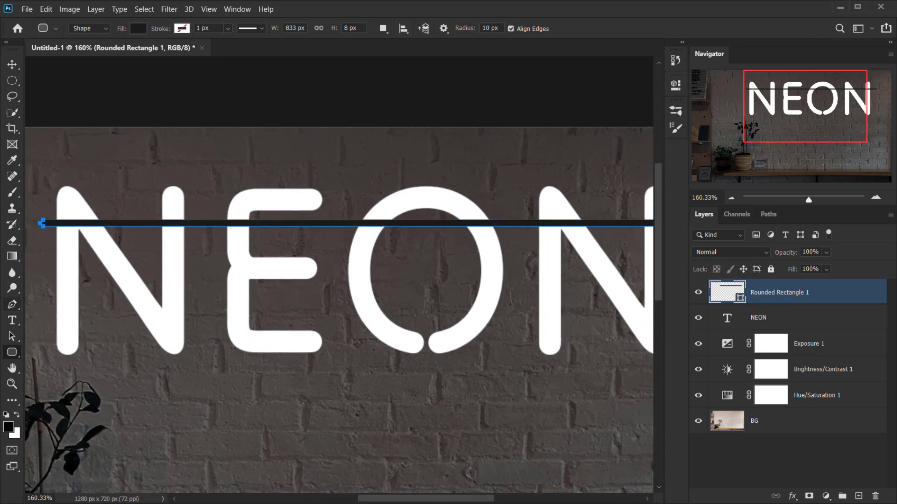
Duplicate the dark bar within its shape layer and place the copy across the lower part of the letters, spanning 121 px overall
{"action": "left_click", "coordinate": [11, 337]}
{"action": "left_click", "coordinate": [74, 348]}
{"action": "left_click_drag", "start_coordinate": [242, 284], "coordinate": [264, 283]}
{"action": "left_click", "coordinate": [11, 337]}
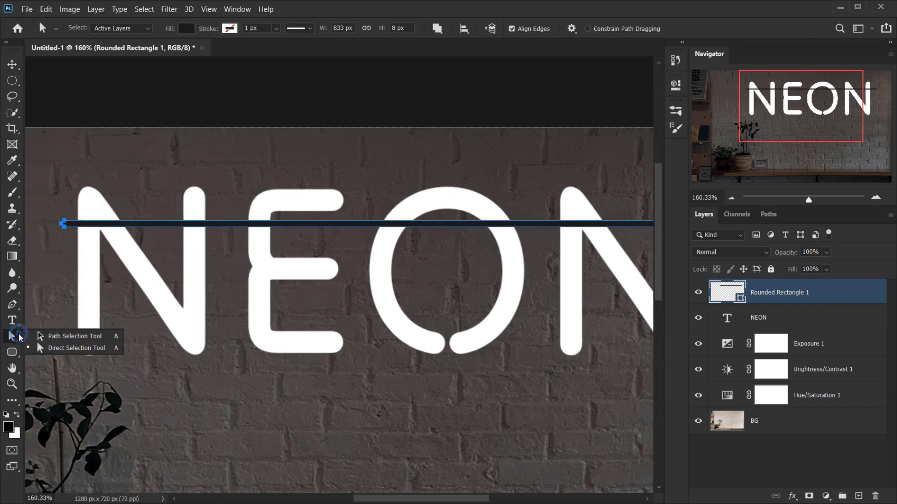
{"action": "left_click", "coordinate": [90, 338]}
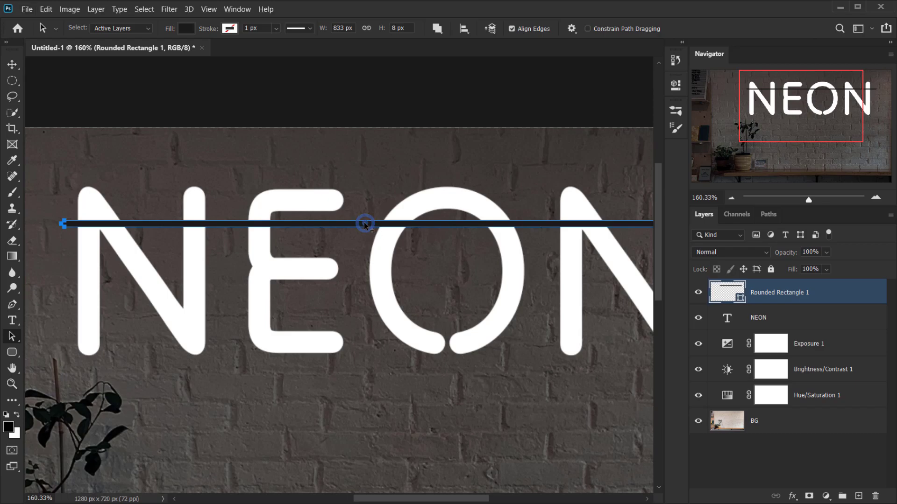
{"action": "left_click_drag", "start_coordinate": [365, 226], "coordinate": [363, 238]}
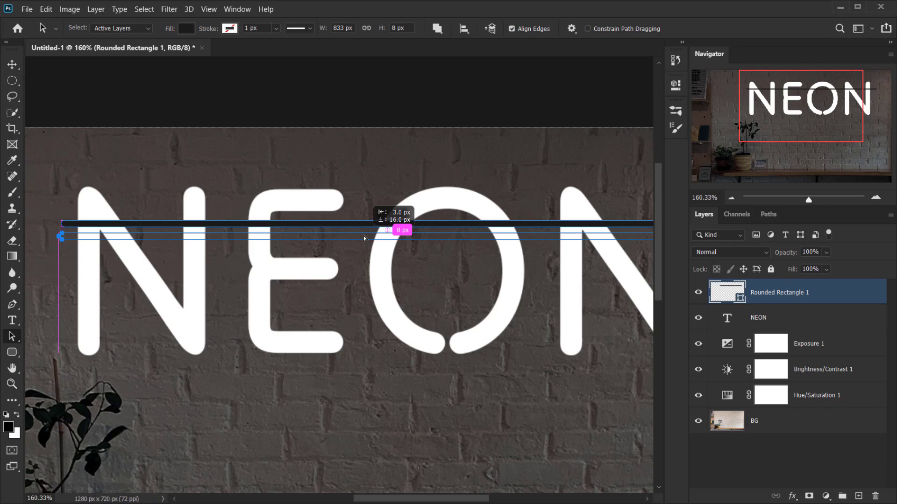
{"action": "left_click_drag", "start_coordinate": [365, 239], "coordinate": [367, 313]}
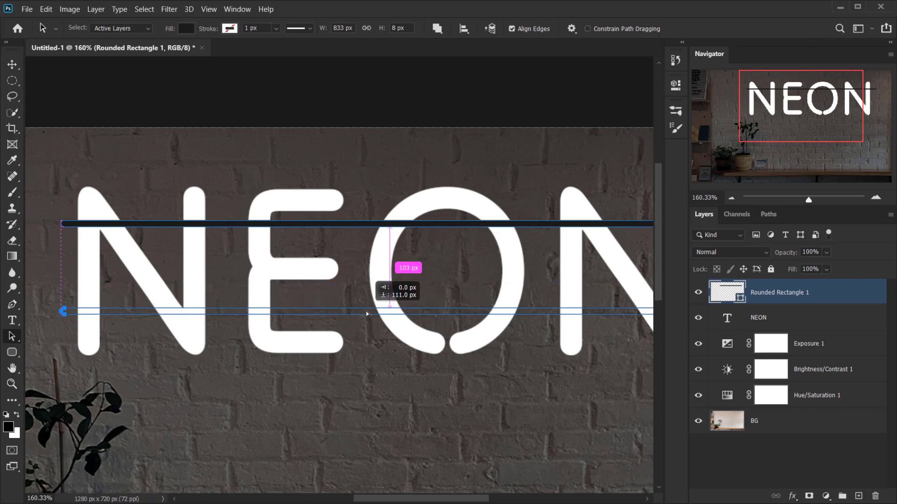
{"action": "left_click_drag", "start_coordinate": [367, 314], "coordinate": [367, 315]}
{"action": "key", "text": "ctrl+0"}
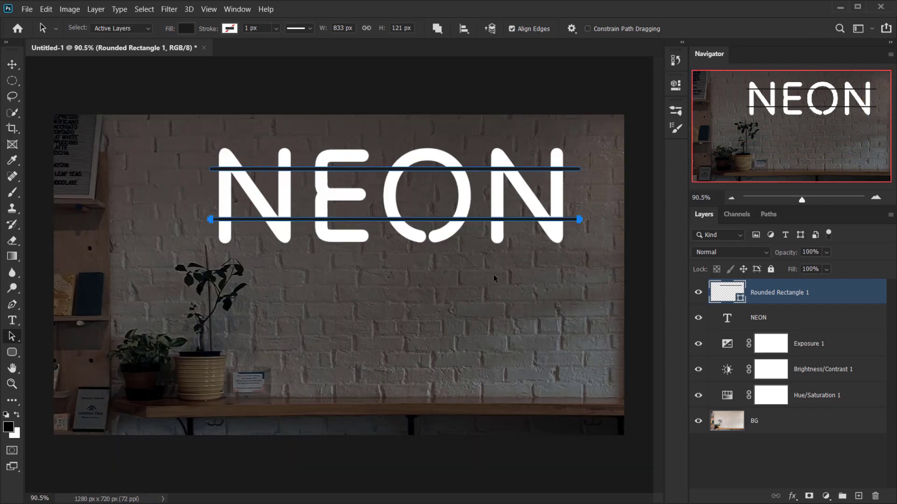
Adjust the upper bar's vertical position on the letters so that both bars together span 122 px in height
{"action": "scroll", "coordinate": [444, 242], "scroll_direction": "up", "scroll_amount": 3, "text": "alt"}
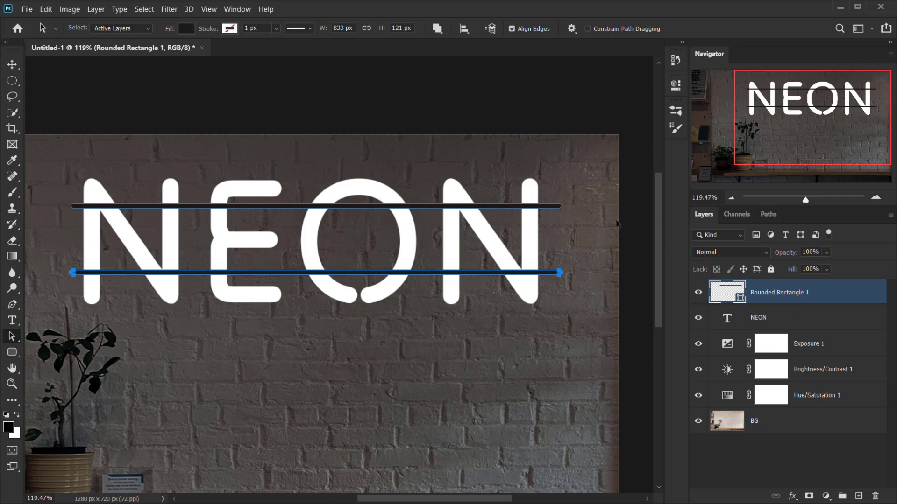
{"action": "left_click", "coordinate": [329, 176]}
{"action": "scroll", "coordinate": [312, 205], "scroll_direction": "up", "scroll_amount": 5}
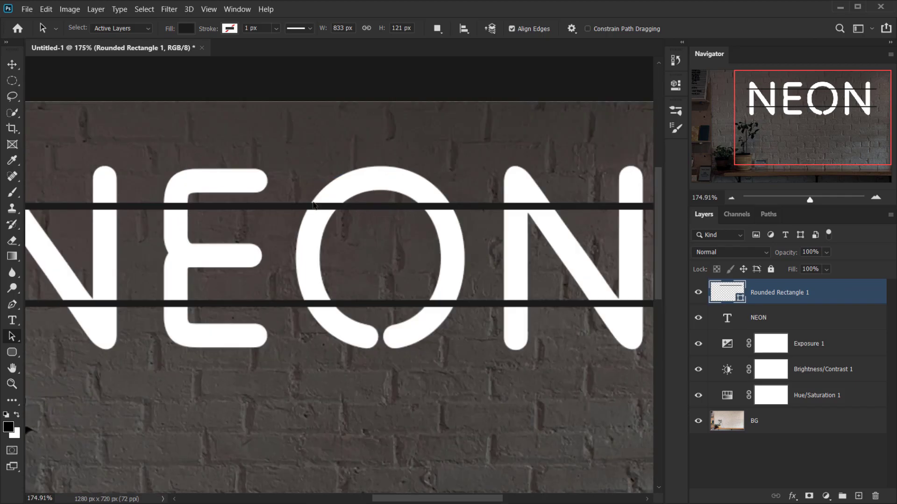
{"action": "left_click", "coordinate": [348, 209]}
{"action": "left_click_drag", "start_coordinate": [362, 206], "coordinate": [360, 228]}
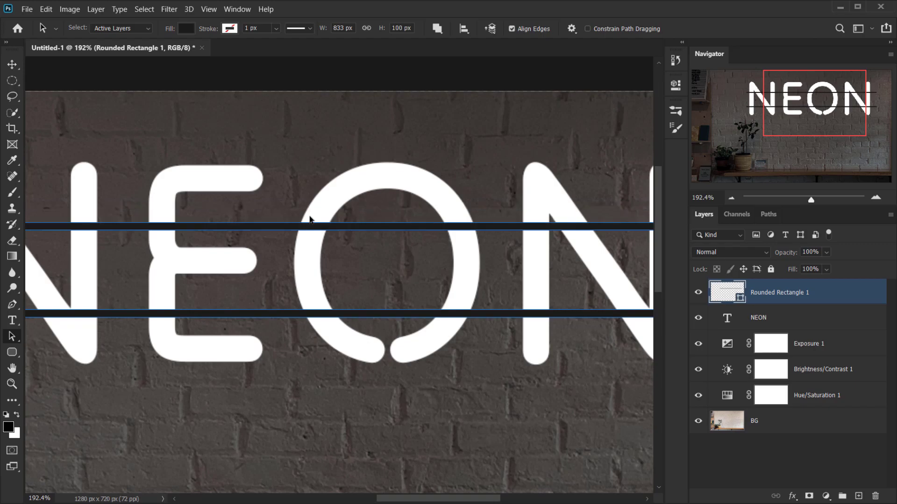
{"action": "scroll", "coordinate": [313, 213], "scroll_direction": "down", "scroll_amount": 3}
{"action": "left_click", "coordinate": [350, 224]}
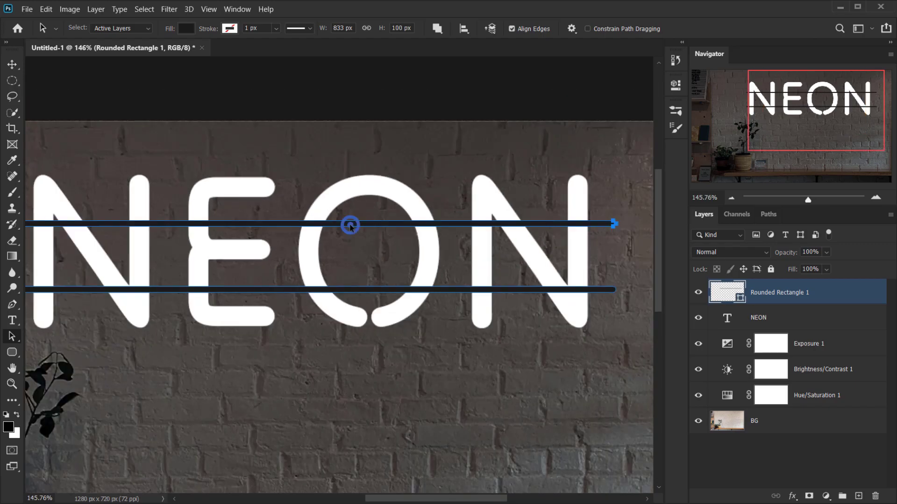
{"action": "left_click_drag", "start_coordinate": [350, 224], "coordinate": [352, 210]}
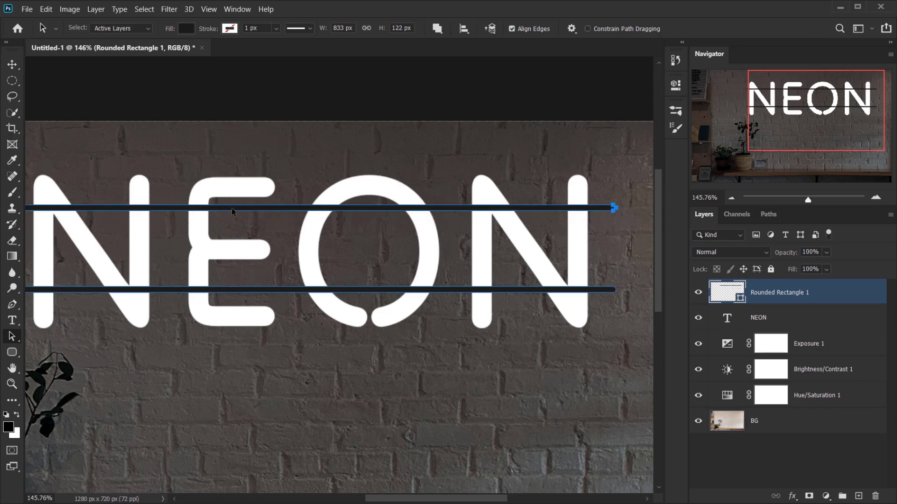
{"action": "scroll", "coordinate": [232, 211], "scroll_direction": "down", "scroll_amount": 2}
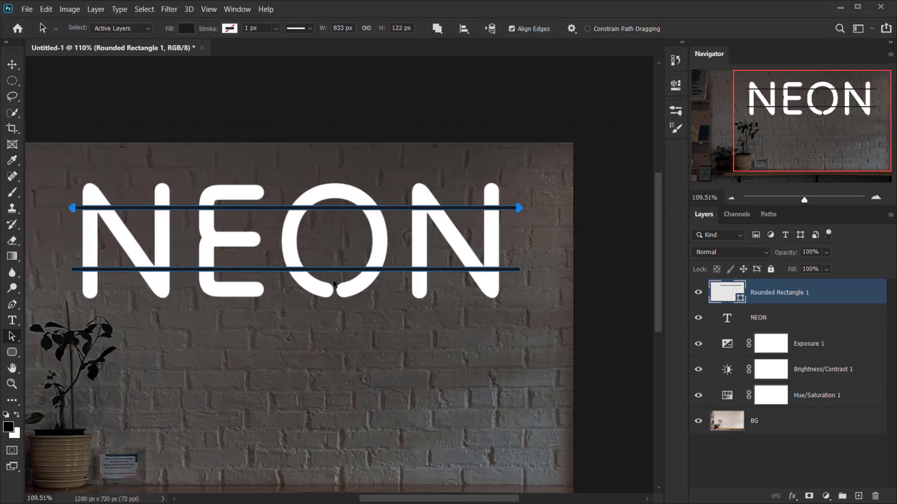
{"action": "left_click_drag", "start_coordinate": [254, 235], "coordinate": [303, 236]}
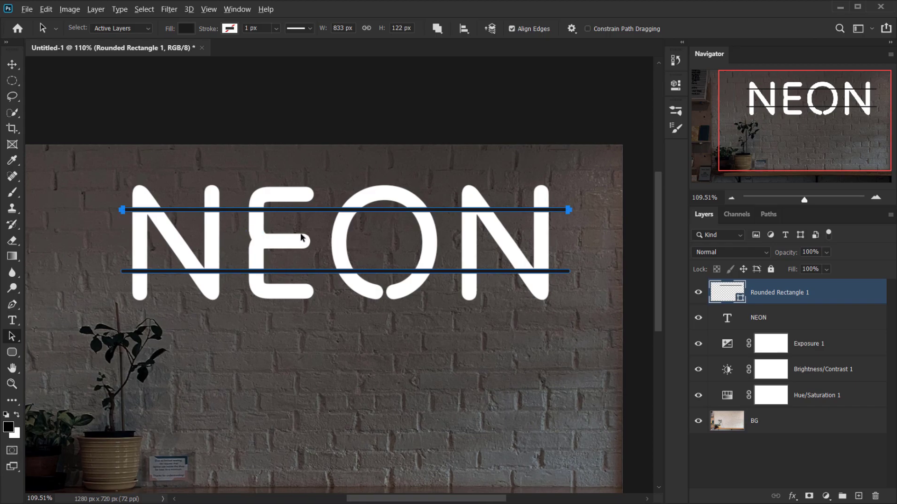
{"action": "scroll", "coordinate": [301, 235], "scroll_direction": "up", "scroll_amount": 2}
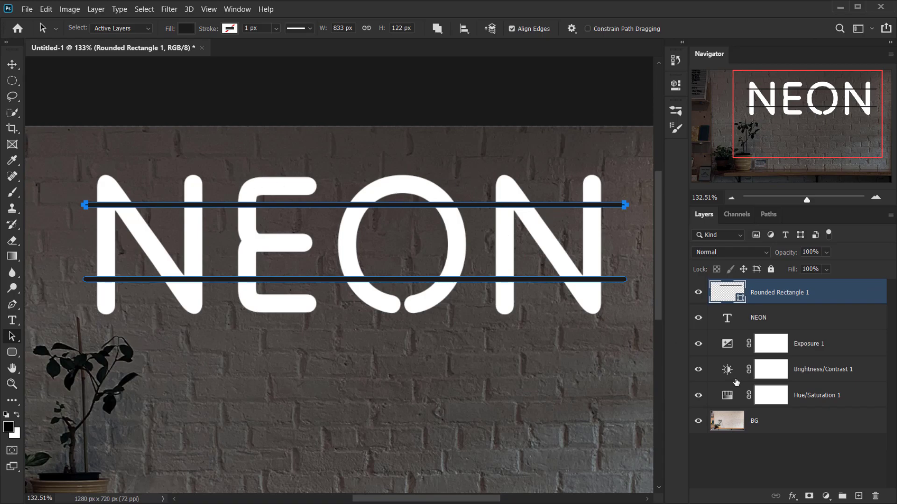
Center the two bars horizontally on a selection loaded from the NEON text, and deselect
{"action": "left_click", "coordinate": [745, 321]}
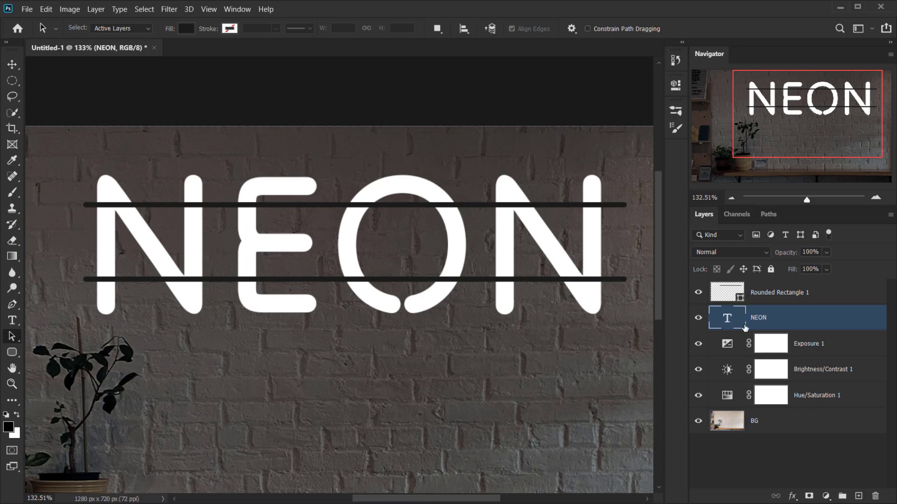
{"action": "left_click", "coordinate": [727, 318]}
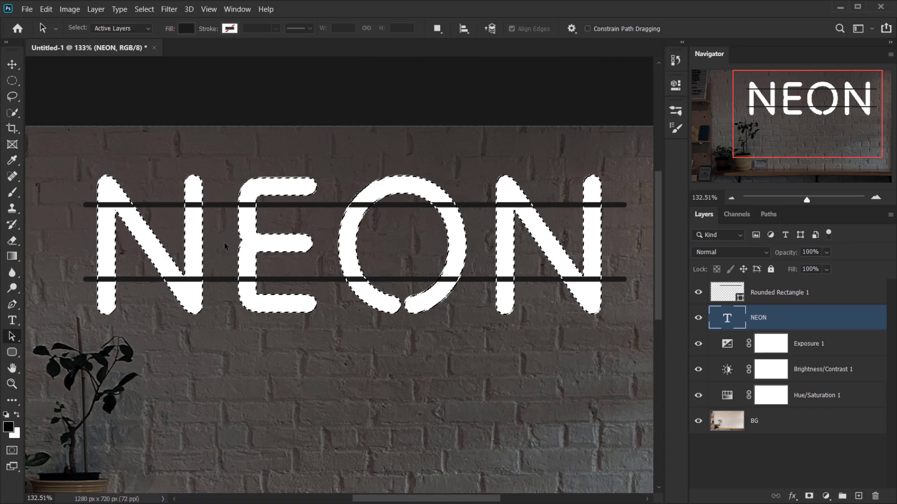
{"action": "key", "text": "v"}
{"action": "left_click", "coordinate": [14, 69]}
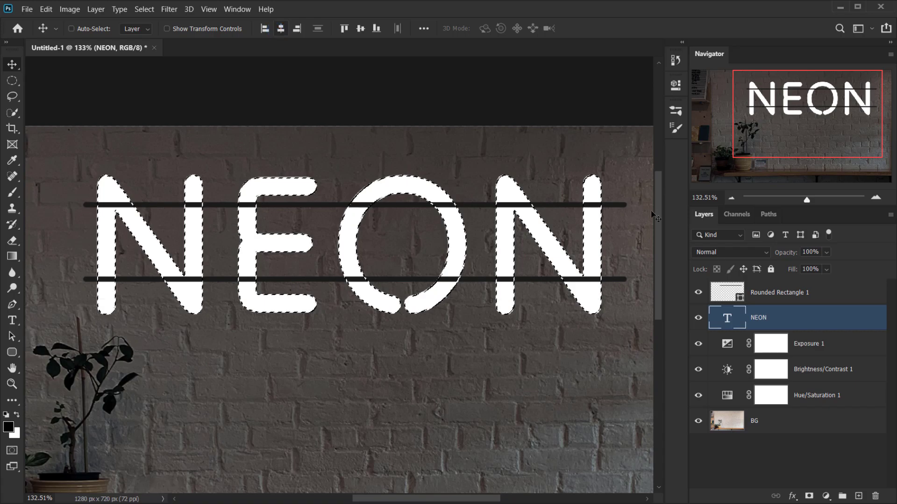
{"action": "left_click", "coordinate": [772, 301]}
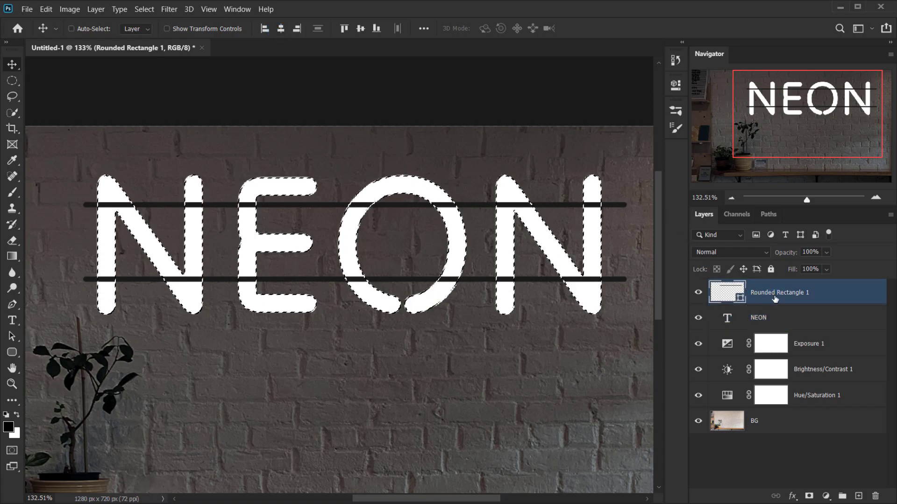
{"action": "left_click", "coordinate": [280, 28]}
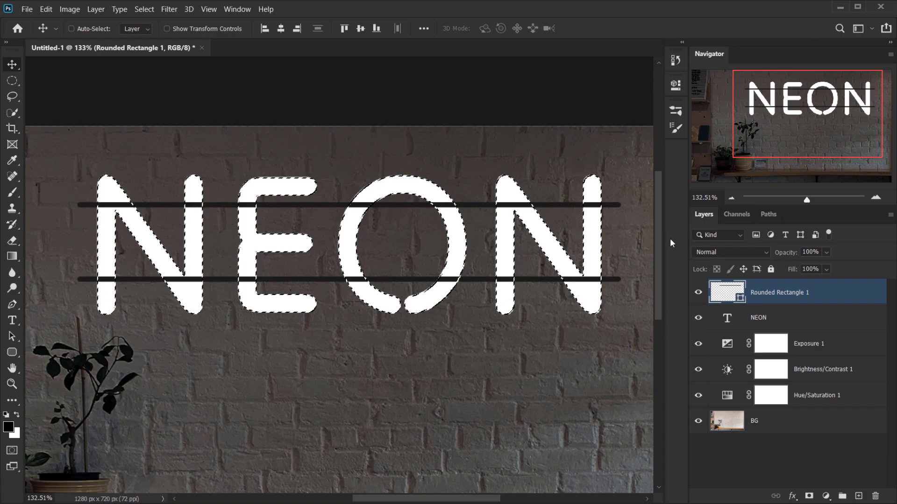
{"action": "key", "text": "ctrl"}
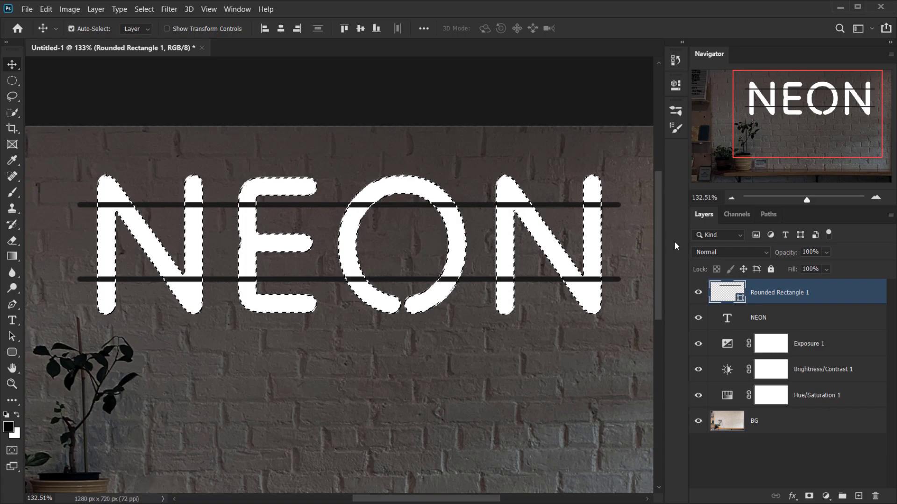
{"action": "key", "text": "ctrl+d"}
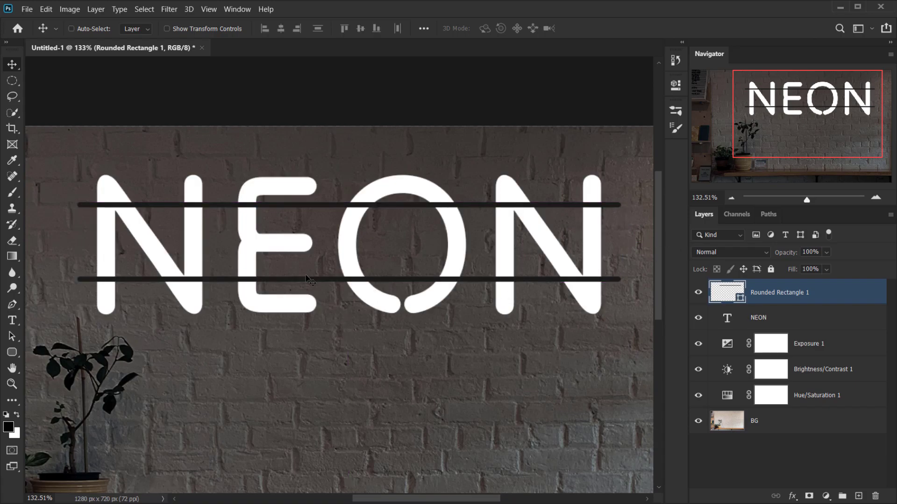
Rename the bars' shape layer as Metal Strips and move it below the NEON text layer
{"action": "key", "text": "ctrl+0"}
{"action": "double_click", "coordinate": [803, 293]}
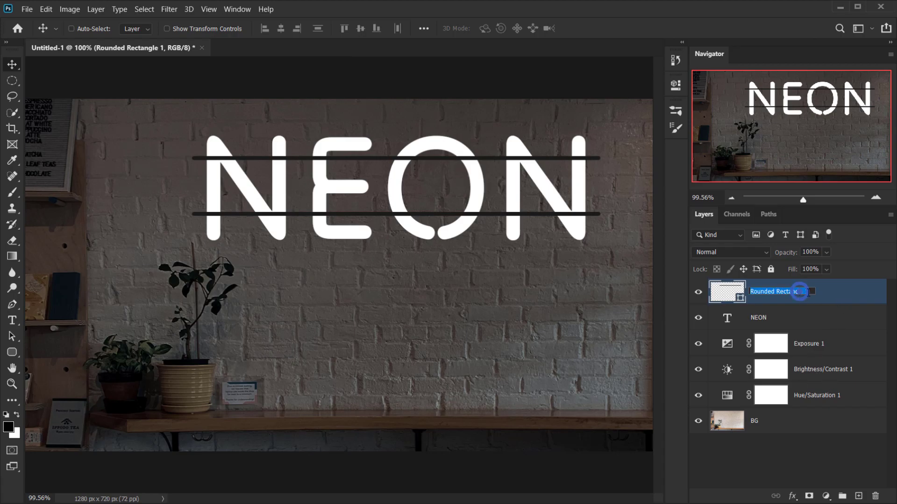
{"action": "type", "text": "Metal"}
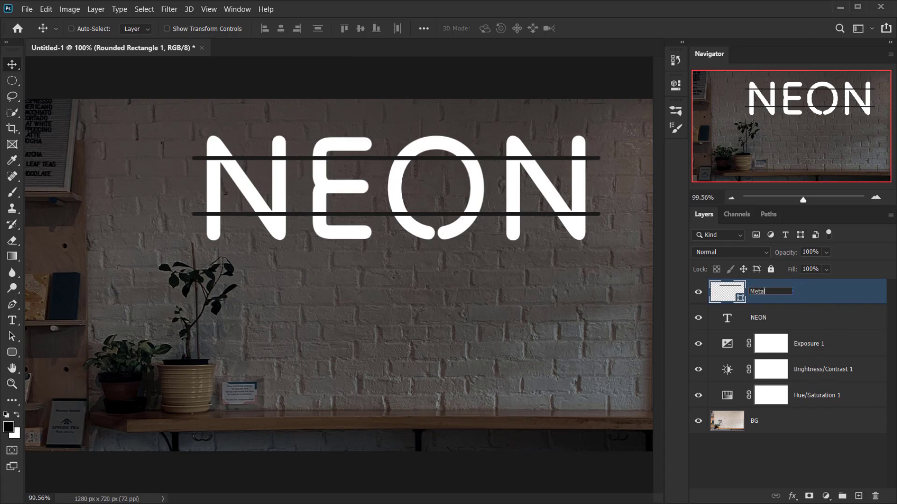
{"action": "type", "text": " Strips"}
{"action": "key", "text": "Return"}
{"action": "left_click_drag", "start_coordinate": [788, 297], "coordinate": [744, 327]}
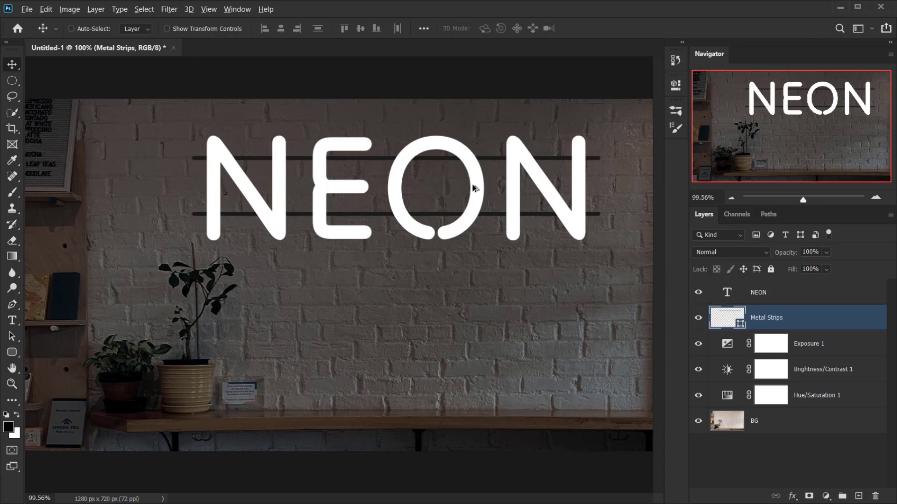
Examine the strips behind the letters and the wall area between the first N, the plant and the shelf
{"action": "scroll", "coordinate": [474, 168], "scroll_direction": "up", "scroll_amount": 3}
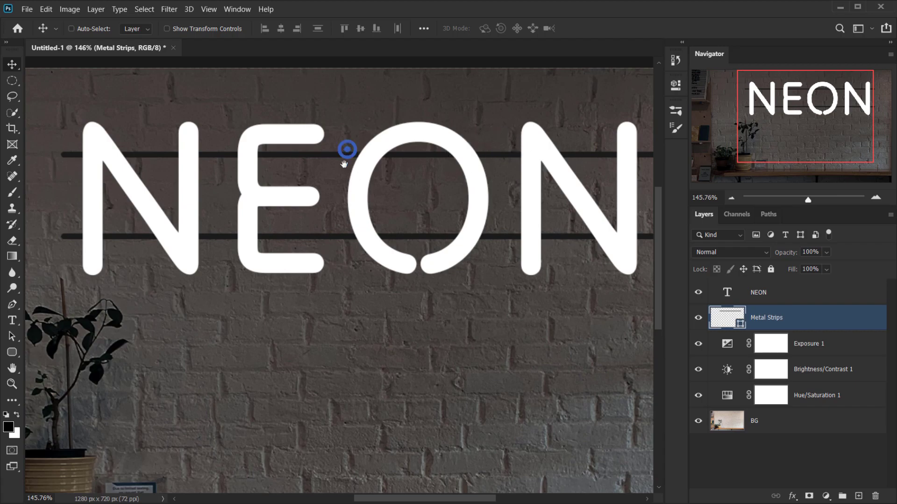
{"action": "scroll", "coordinate": [347, 146], "scroll_direction": "down", "scroll_amount": 1}
{"action": "scroll", "coordinate": [253, 260], "scroll_direction": "down", "scroll_amount": 4}
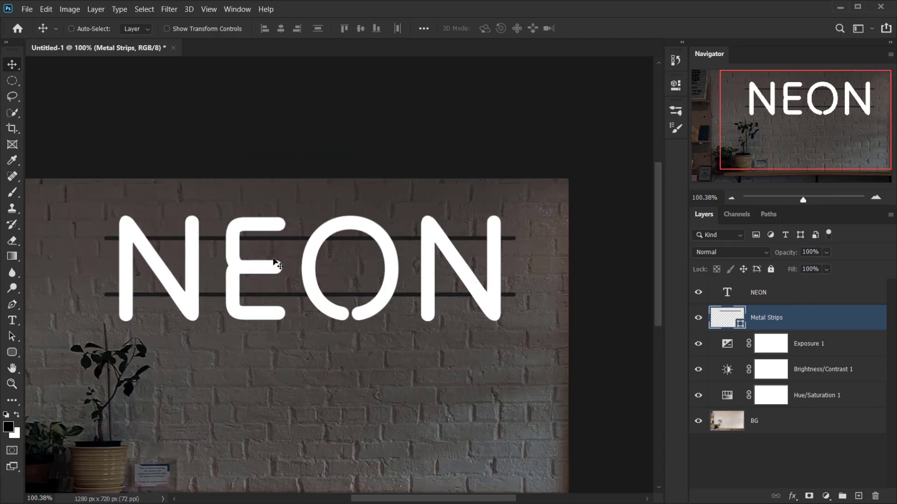
{"action": "scroll", "coordinate": [282, 252], "scroll_direction": "up", "scroll_amount": 4}
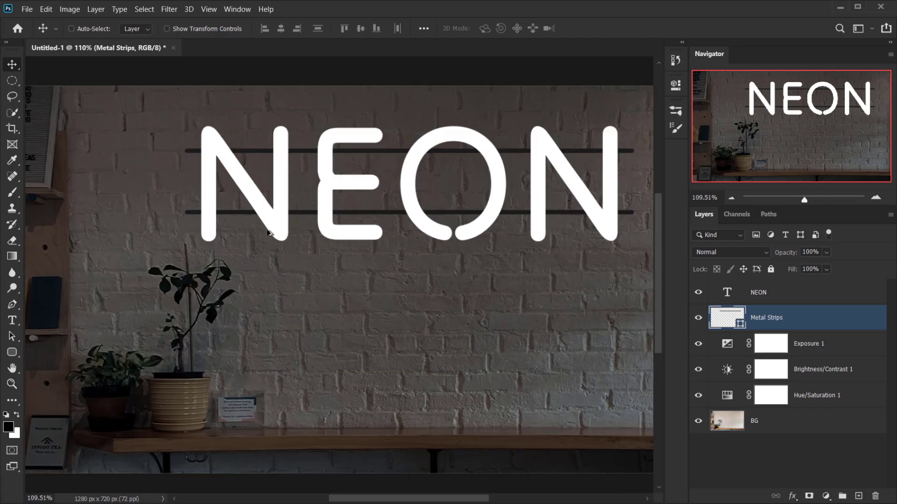
{"action": "scroll", "coordinate": [516, 120], "scroll_direction": "up", "scroll_amount": 1}
{"action": "left_click_drag", "start_coordinate": [420, 278], "coordinate": [473, 239]}
{"action": "scroll", "coordinate": [212, 266], "scroll_direction": "up", "scroll_amount": 5}
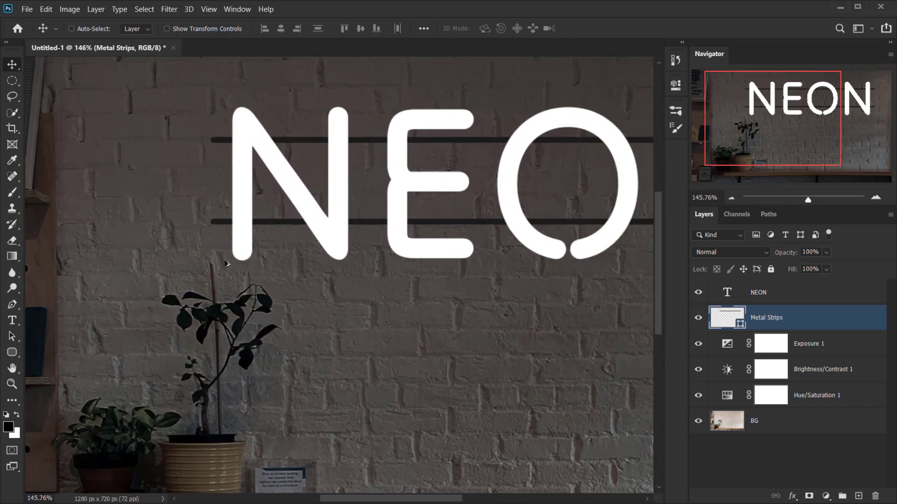
{"action": "left_click_drag", "start_coordinate": [263, 272], "coordinate": [307, 262]}
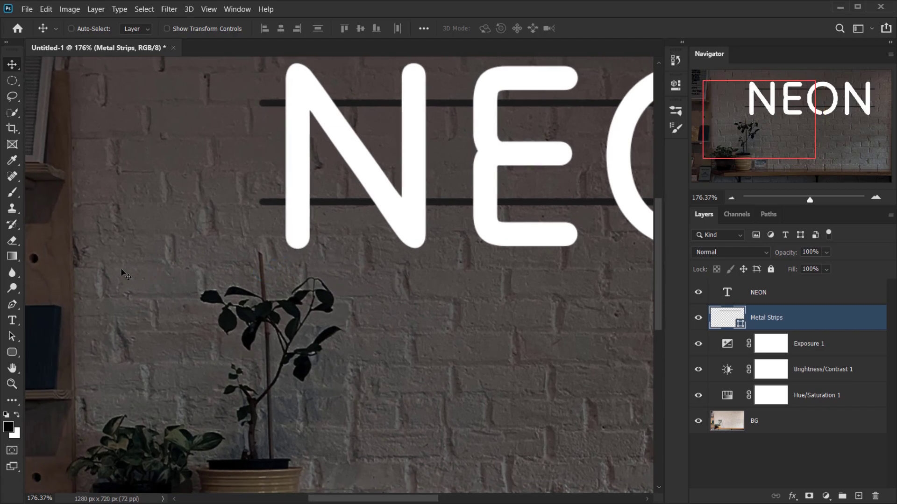
{"action": "left_click_drag", "start_coordinate": [74, 266], "coordinate": [229, 270]}
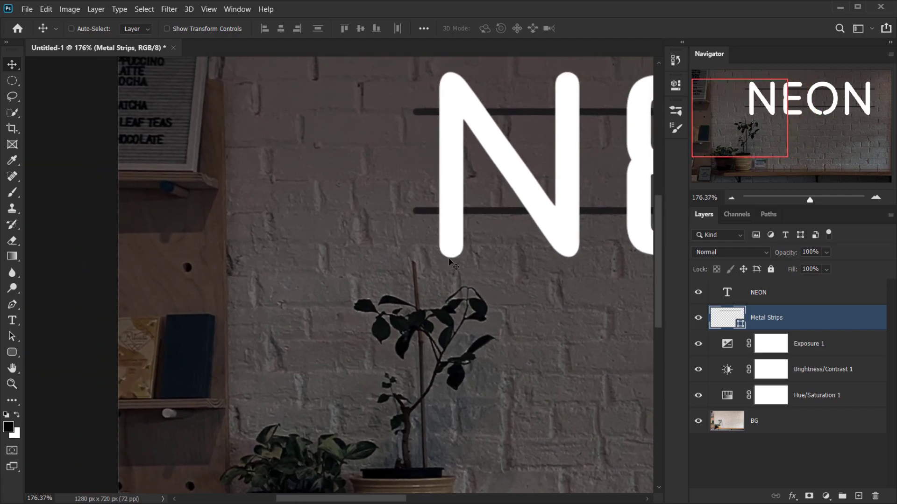
{"action": "left_click_drag", "start_coordinate": [311, 263], "coordinate": [264, 281]}
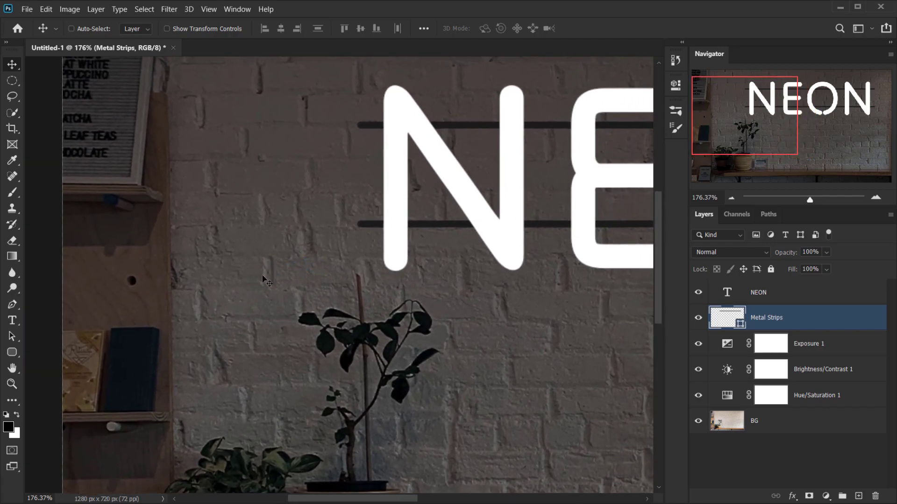
Choose the Pen tool and add a new empty layer named Wire 1 directly above Metal Strips
{"action": "key", "text": "p"}
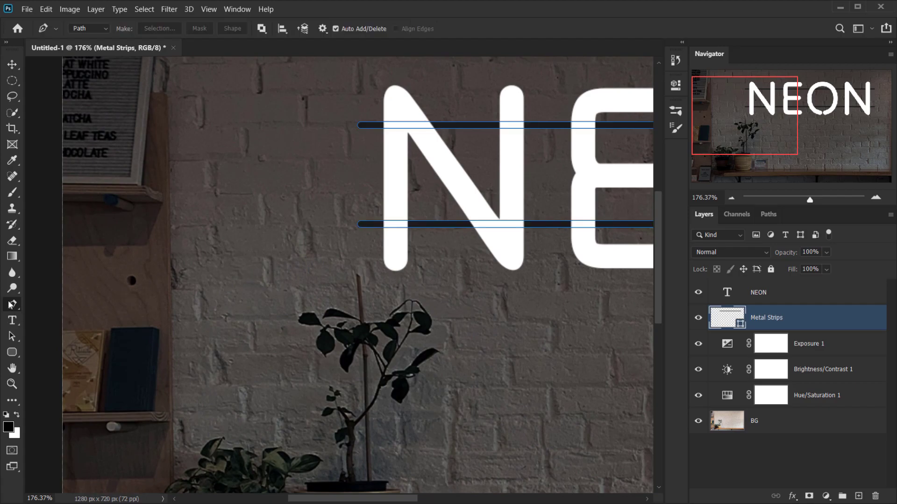
{"action": "right_click", "coordinate": [10, 305]}
{"action": "left_click", "coordinate": [46, 307]}
{"action": "left_click", "coordinate": [858, 496]}
{"action": "double_click", "coordinate": [767, 319]}
{"action": "type", "text": "W"}
{"action": "key", "text": "Return"}
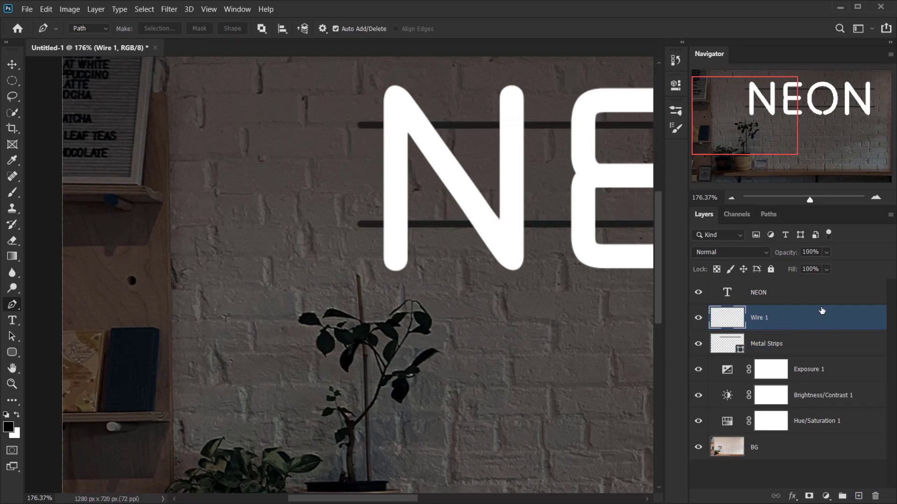
Set the Pen tool to Path mode for tracing from the lower end of the first N
{"action": "scroll", "coordinate": [392, 271], "scroll_direction": "up", "scroll_amount": 6}
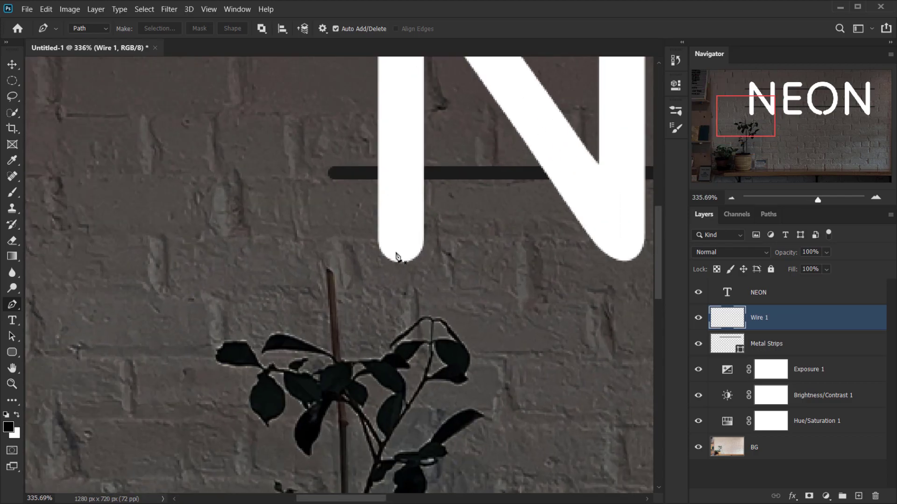
{"action": "left_click", "coordinate": [105, 29]}
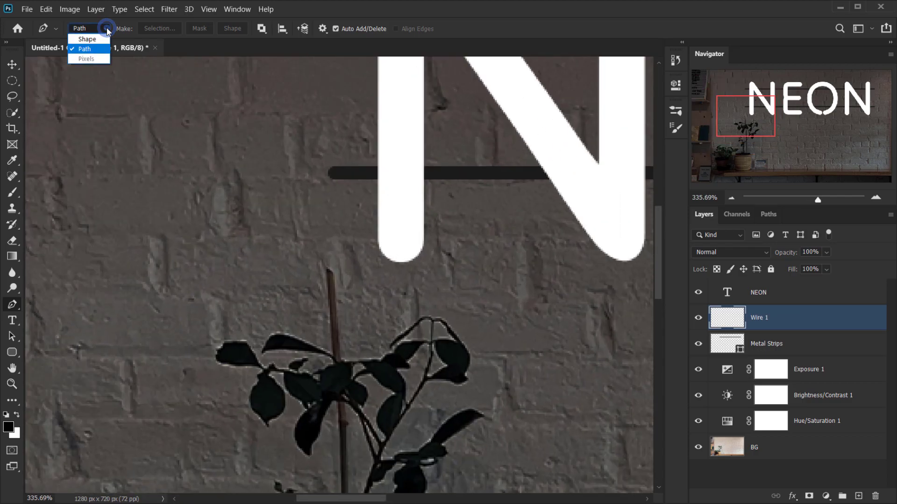
{"action": "left_click", "coordinate": [82, 49]}
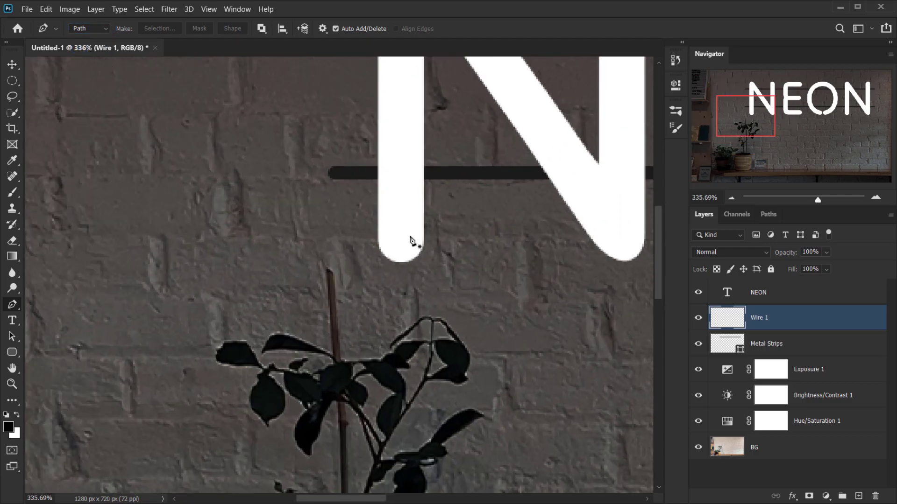
Draw an open wire path from the lower end of the first N, curving horizontally across the wall to the wooden shelf's side
{"action": "left_click_drag", "start_coordinate": [401, 232], "coordinate": [401, 247]}
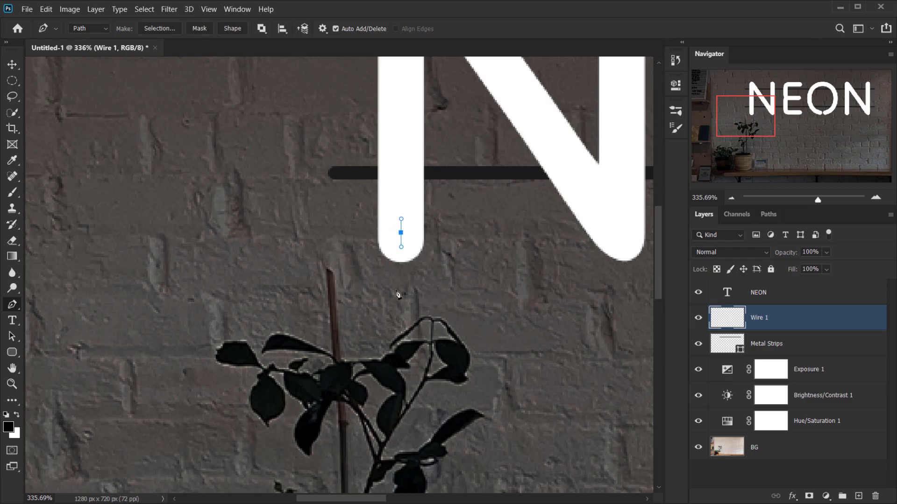
{"action": "left_click_drag", "start_coordinate": [400, 293], "coordinate": [362, 293]}
{"action": "left_click_drag", "start_coordinate": [402, 294], "coordinate": [366, 295]}
{"action": "left_click_drag", "start_coordinate": [405, 296], "coordinate": [514, 288]}
{"action": "left_click_drag", "start_coordinate": [578, 290], "coordinate": [419, 307]}
{"action": "left_click_drag", "start_coordinate": [224, 267], "coordinate": [406, 273]}
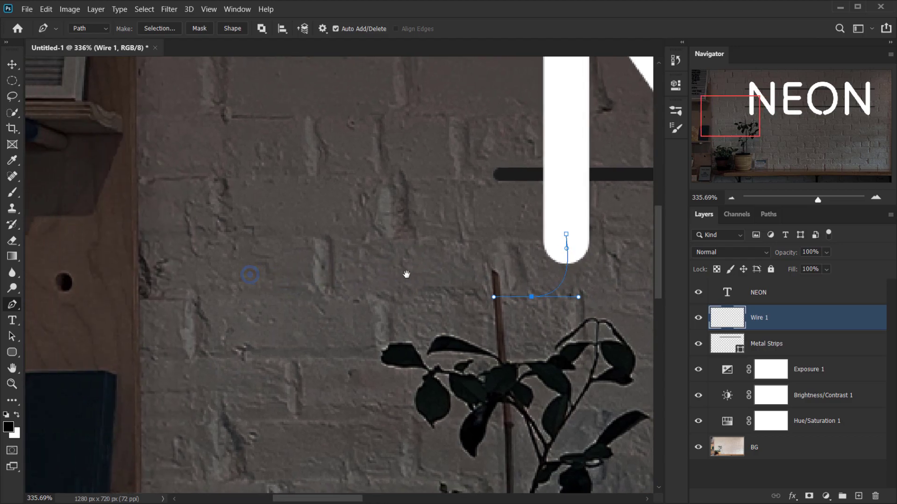
{"action": "left_click", "coordinate": [109, 297]}
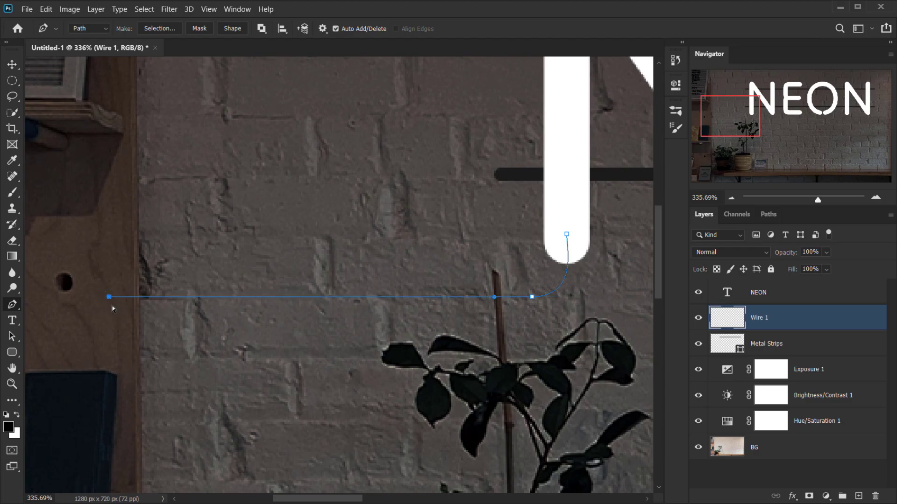
Choose the Brush tool with a 4 px size and 100% hardness for stroking the wire path
{"action": "scroll", "coordinate": [362, 302], "scroll_direction": "down", "scroll_amount": 6}
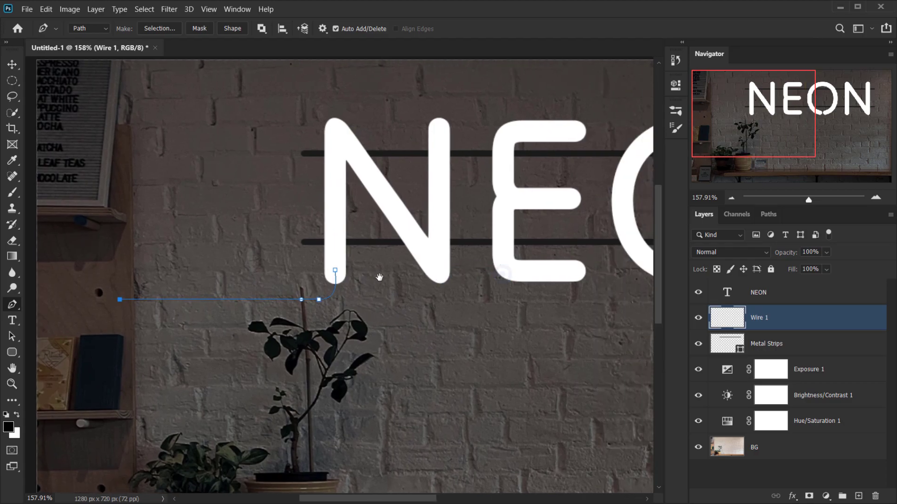
{"action": "scroll", "coordinate": [369, 264], "scroll_direction": "up", "scroll_amount": 4}
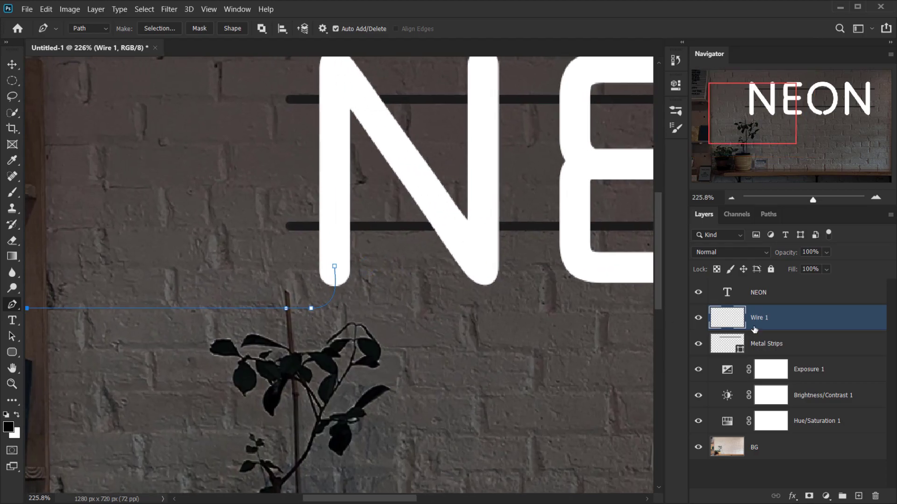
{"action": "left_click_drag", "start_coordinate": [353, 244], "coordinate": [369, 222]}
{"action": "left_click_drag", "start_coordinate": [266, 248], "coordinate": [365, 304]}
{"action": "left_click", "coordinate": [13, 193]}
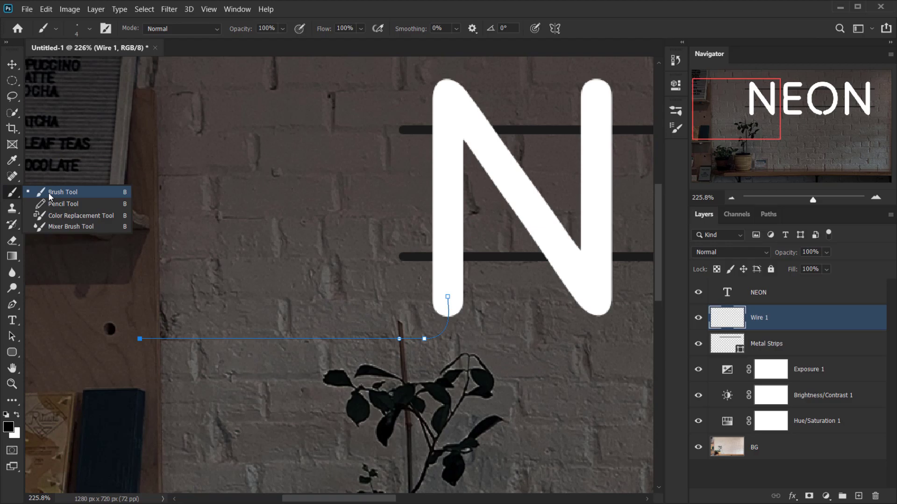
{"action": "left_click", "coordinate": [49, 192]}
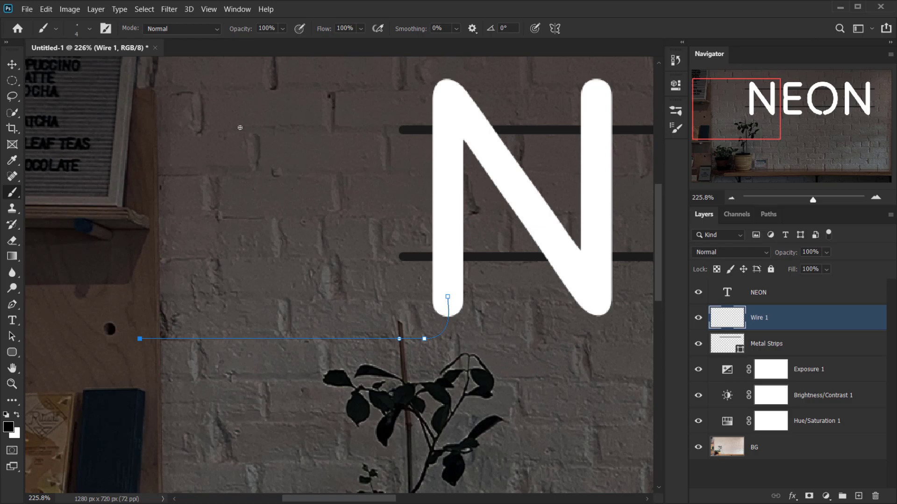
{"action": "right_click", "coordinate": [247, 114]}
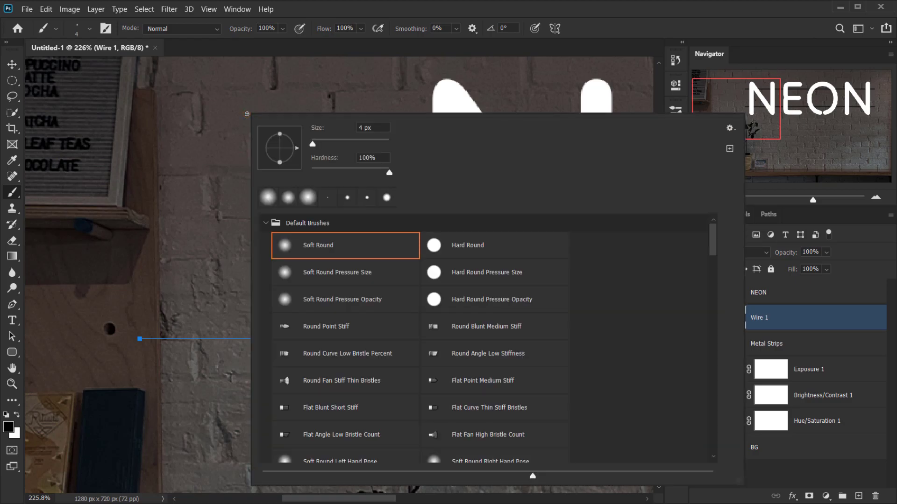
{"action": "left_click", "coordinate": [593, 4]}
{"action": "left_click", "coordinate": [89, 29]}
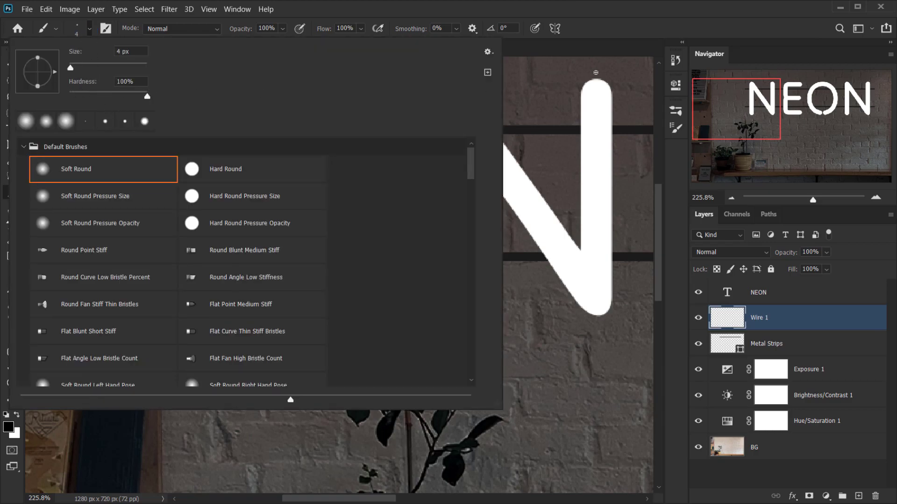
{"action": "left_click", "coordinate": [627, 35]}
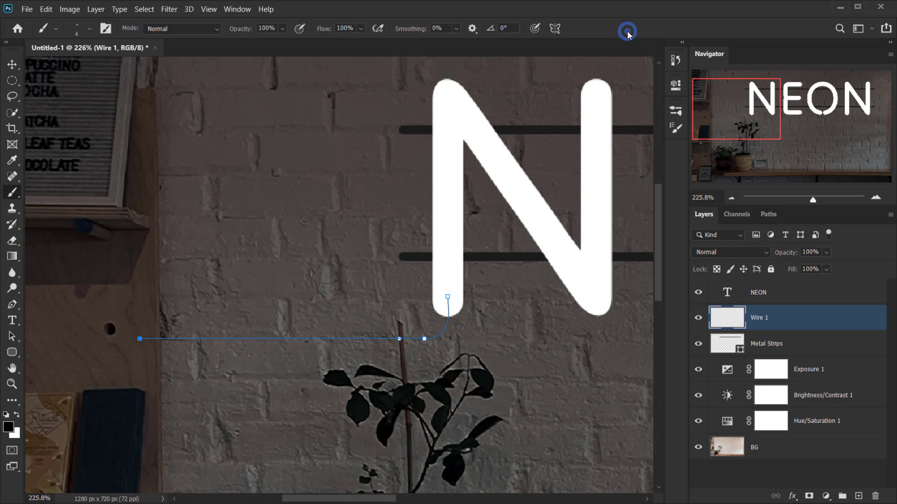
{"action": "left_click", "coordinate": [90, 29]}
{"action": "left_click", "coordinate": [135, 51]}
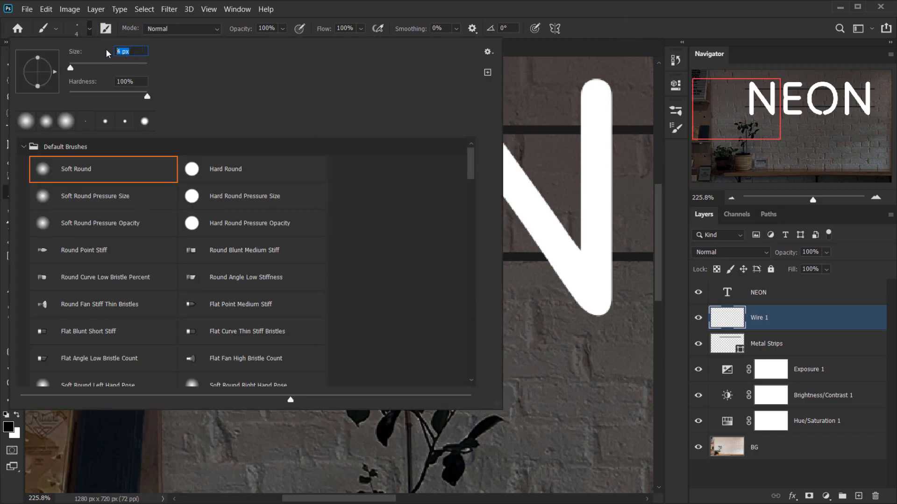
{"action": "left_click", "coordinate": [595, 31]}
Switch back to the Pen tool while keeping the wire path active
{"action": "mouse_move", "coordinate": [425, 157]}
{"action": "left_mouse_down"}
{"action": "mouse_move", "coordinate": [241, 180]}
{"action": "mouse_move", "coordinate": [349, 165]}
{"action": "left_mouse_up"}
{"action": "scroll", "coordinate": [330, 336], "scroll_direction": "up", "scroll_amount": 3}
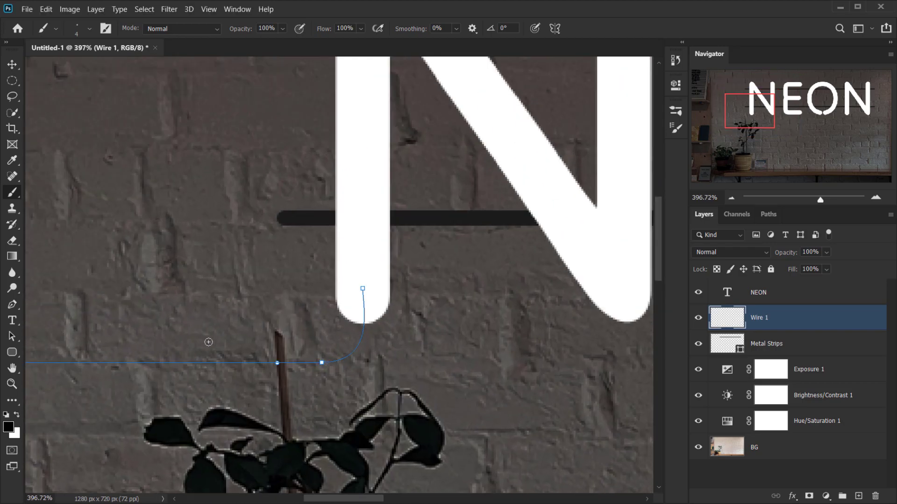
{"action": "left_click_drag", "start_coordinate": [241, 332], "coordinate": [290, 316]}
{"action": "scroll", "coordinate": [233, 306], "scroll_direction": "down", "scroll_amount": 3}
{"action": "left_click_drag", "start_coordinate": [232, 304], "coordinate": [411, 267]}
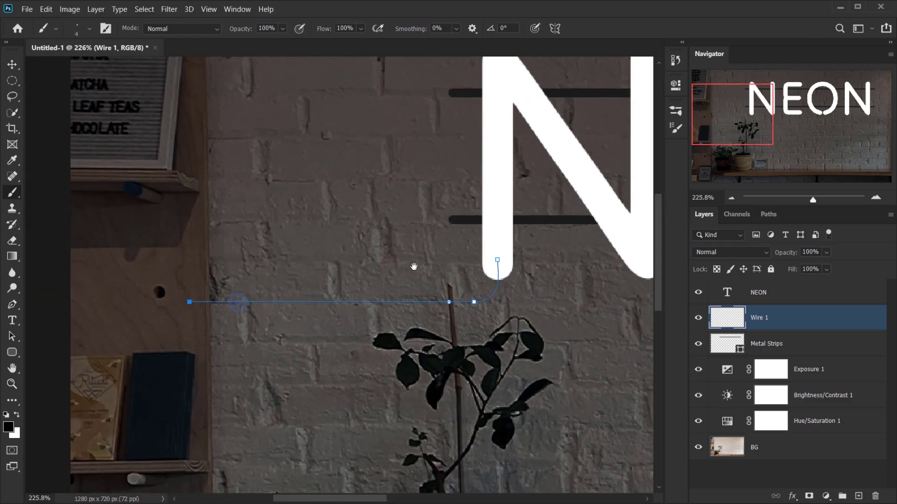
{"action": "left_click", "coordinate": [12, 304]}
{"action": "left_click", "coordinate": [51, 302]}
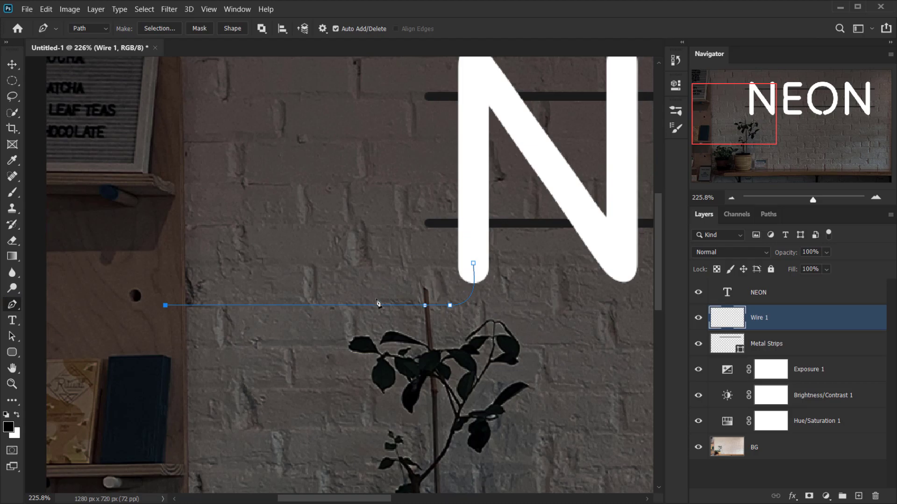
Try stroking the wire path in black with the Brush and Simulate Pressure off, and undo that stroke
{"action": "right_click", "coordinate": [345, 317]}
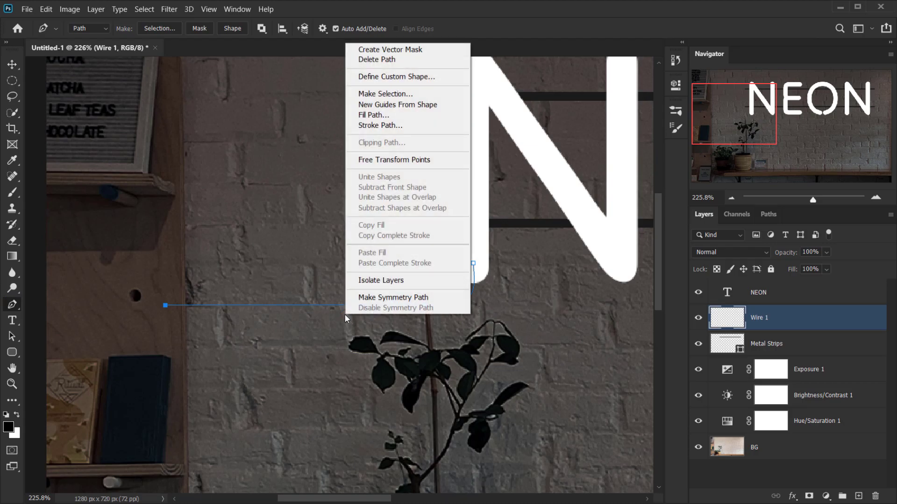
{"action": "left_click", "coordinate": [376, 125]}
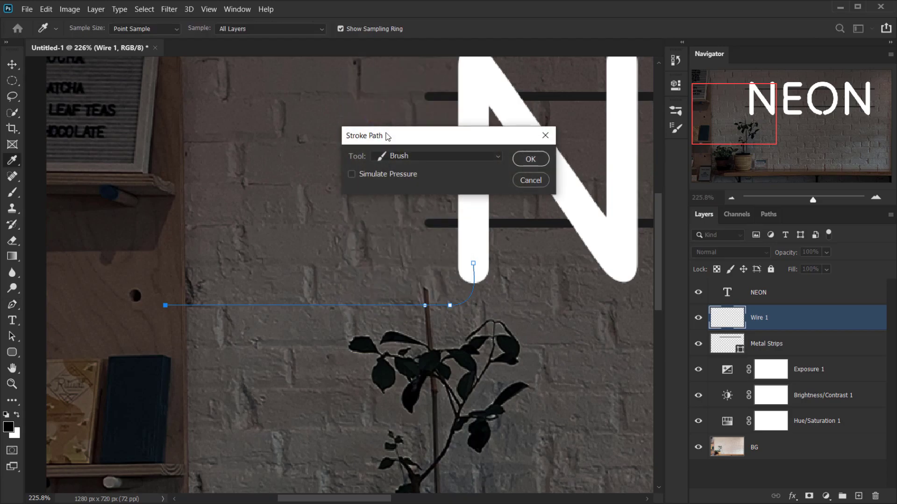
{"action": "left_click", "coordinate": [405, 157]}
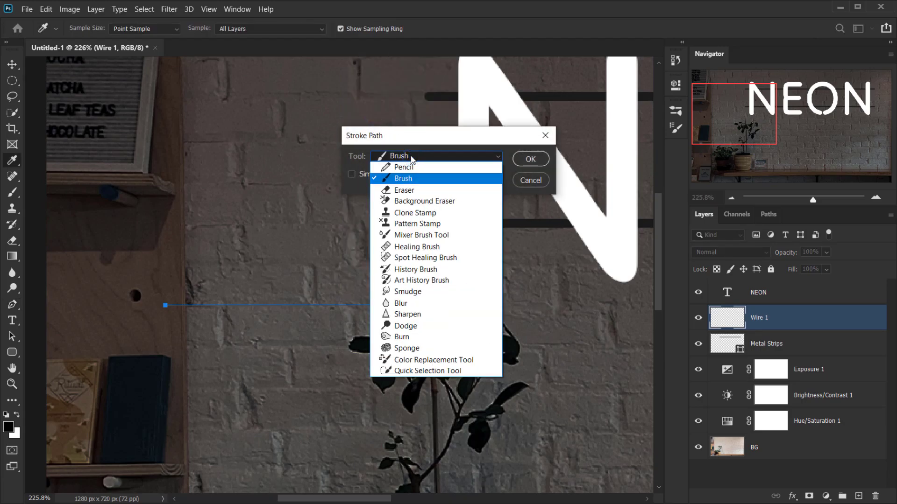
{"action": "left_click", "coordinate": [396, 180]}
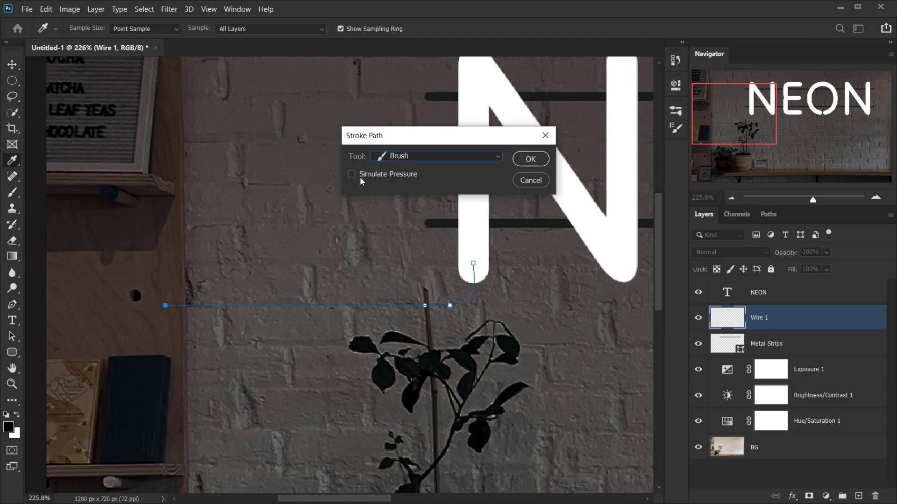
{"action": "left_click", "coordinate": [530, 159]}
{"action": "scroll", "coordinate": [513, 308], "scroll_direction": "down", "scroll_amount": 3}
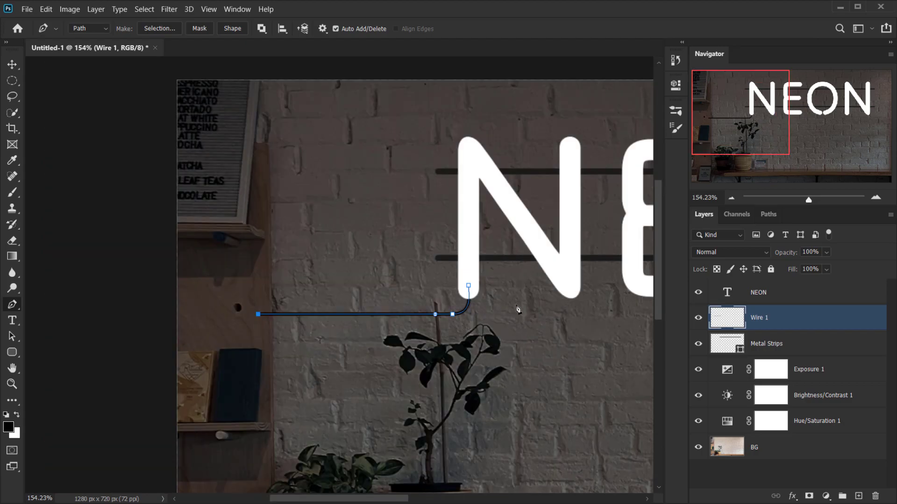
{"action": "left_click_drag", "start_coordinate": [418, 316], "coordinate": [510, 263]}
{"action": "scroll", "coordinate": [420, 271], "scroll_direction": "up", "scroll_amount": 3}
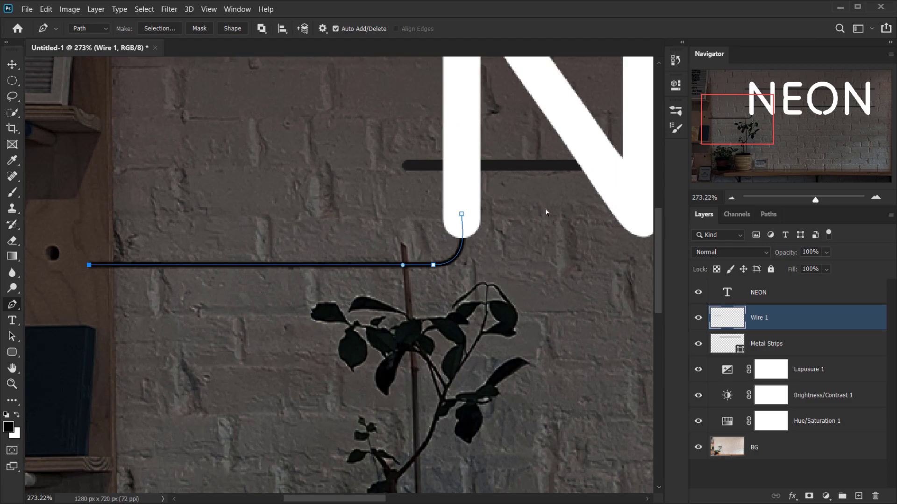
{"action": "key", "text": "ctrl+z"}
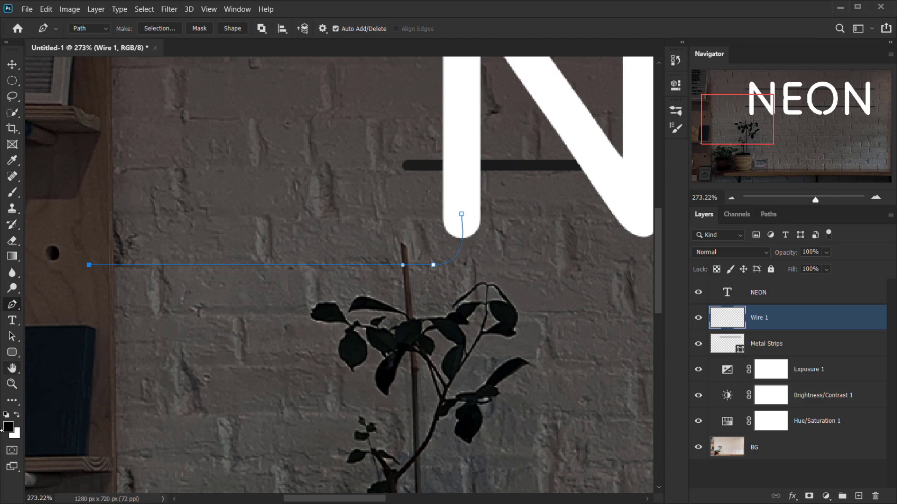
Set the foreground color to dark gray #181818
{"action": "left_click", "coordinate": [8, 426]}
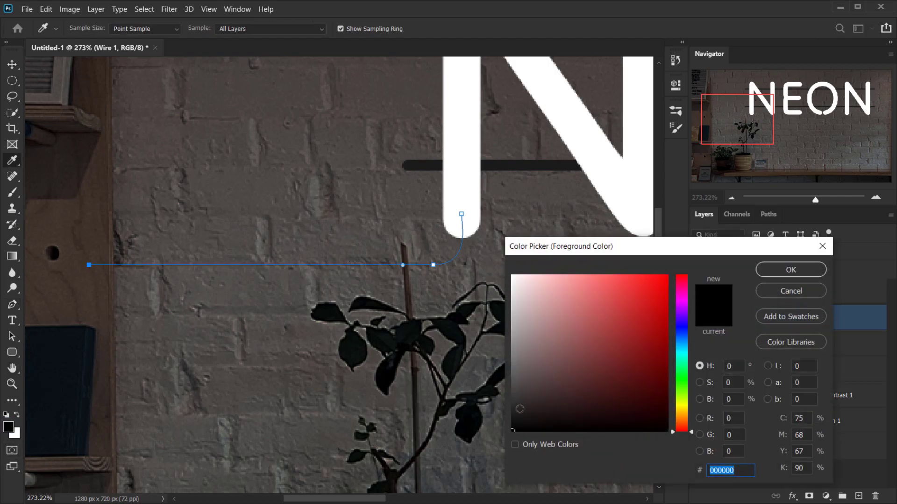
{"action": "left_click", "coordinate": [512, 417]}
{"action": "left_click_drag", "start_coordinate": [511, 417], "coordinate": [509, 416]}
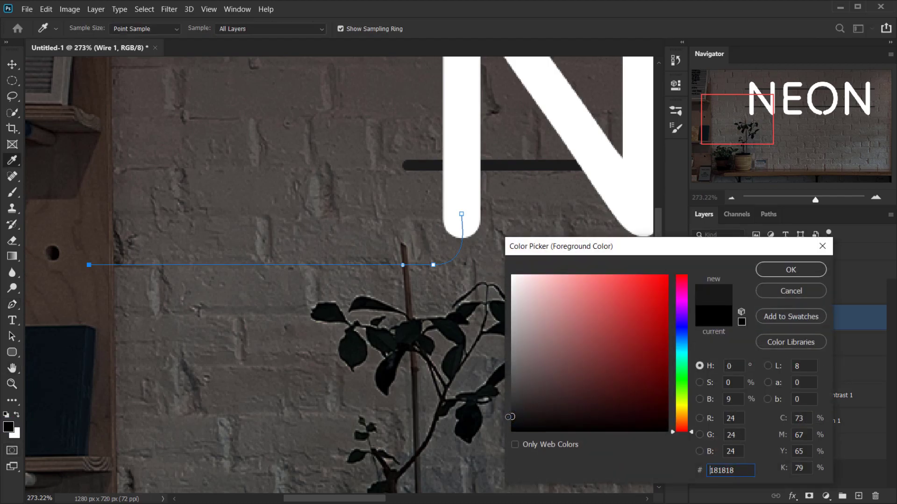
{"action": "left_click", "coordinate": [790, 268]}
Stroke the wire path on the Wire 1 layer with the Brush, Simulate Pressure off, and dismiss the path
{"action": "right_click", "coordinate": [264, 285]}
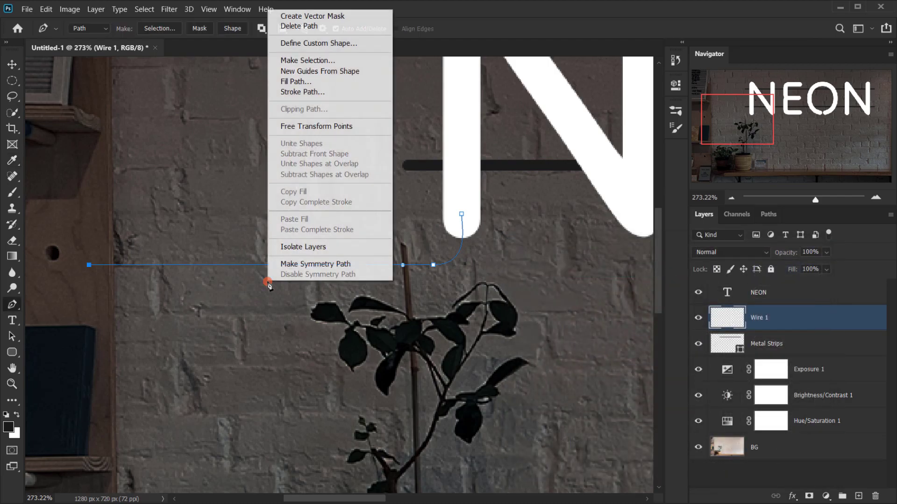
{"action": "left_click", "coordinate": [306, 92]}
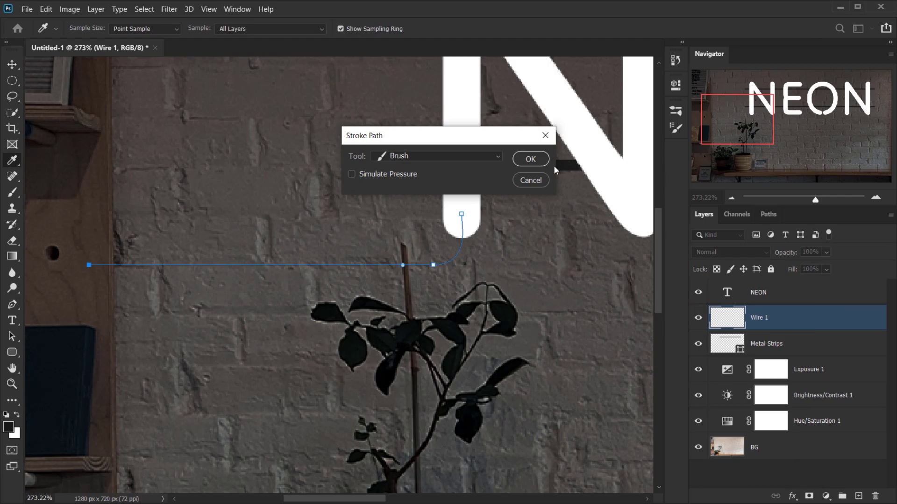
{"action": "left_click", "coordinate": [530, 158]}
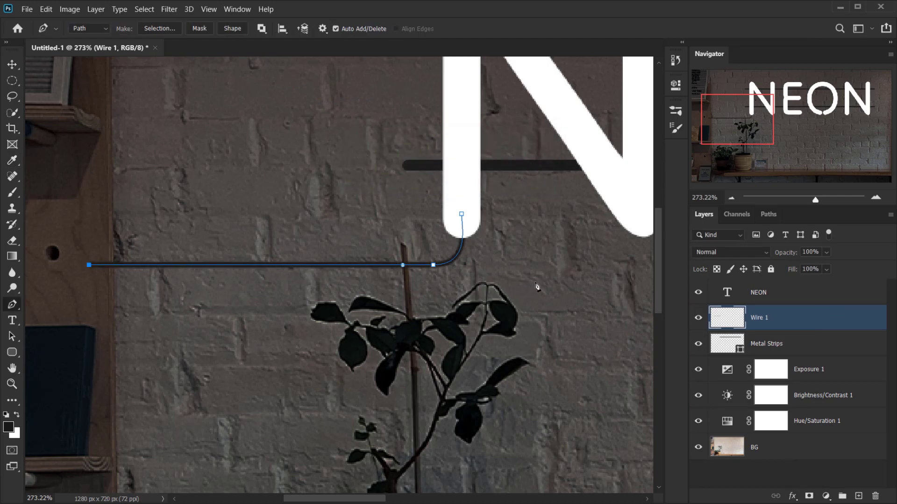
{"action": "key", "text": "Return"}
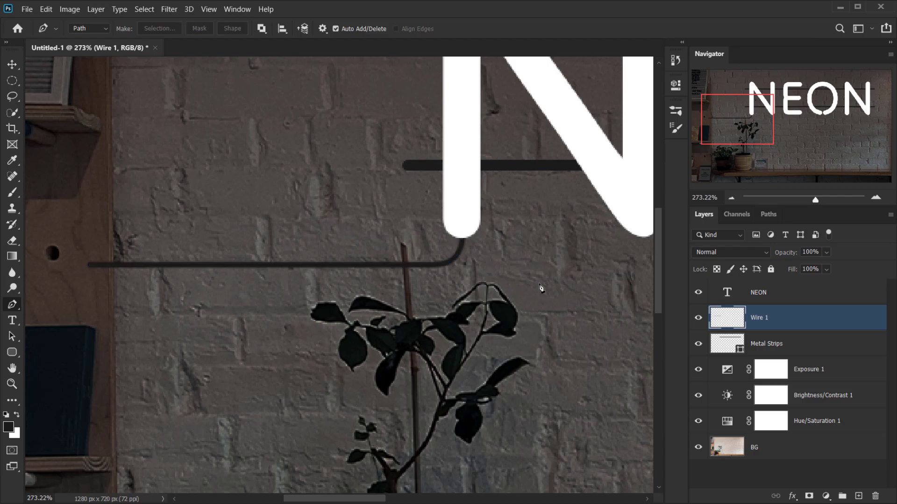
Add a new empty layer named Wire 2 directly above Wire 1
{"action": "left_click_drag", "start_coordinate": [539, 284], "coordinate": [384, 326]}
{"action": "scroll", "coordinate": [344, 326], "scroll_direction": "down", "scroll_amount": 3}
{"action": "left_click_drag", "start_coordinate": [460, 261], "coordinate": [395, 284]}
{"action": "scroll", "coordinate": [495, 277], "scroll_direction": "down", "scroll_amount": 1}
{"action": "left_click_drag", "start_coordinate": [503, 276], "coordinate": [403, 288]}
{"action": "scroll", "coordinate": [283, 224], "scroll_direction": "up", "scroll_amount": 4}
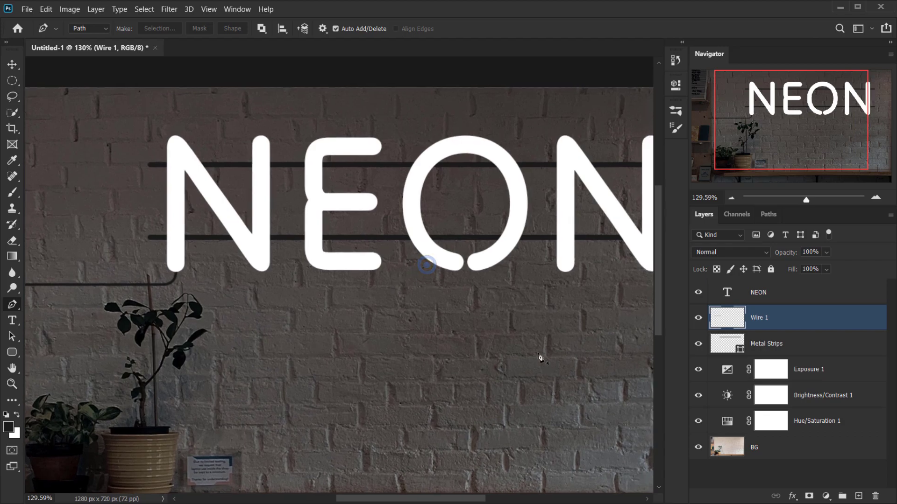
{"action": "left_click", "coordinate": [858, 496]}
{"action": "double_click", "coordinate": [769, 317]}
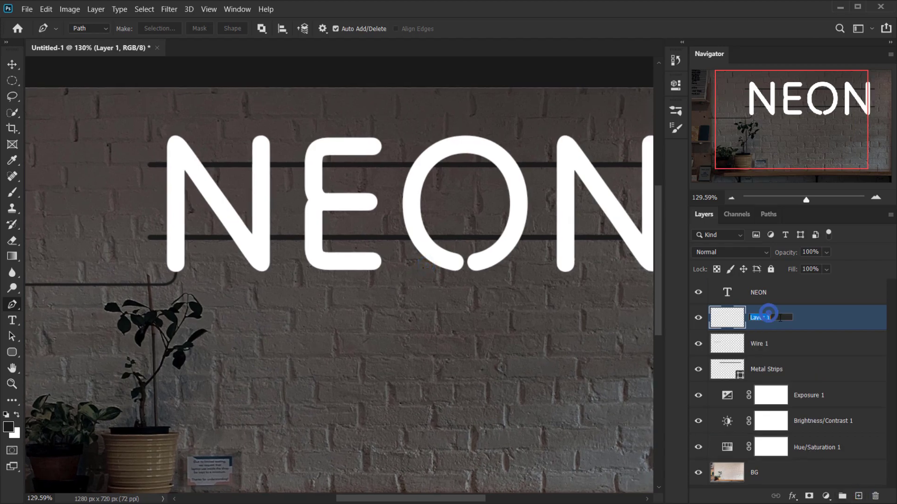
{"action": "type", "text": "Wire 2"}
{"action": "key", "text": "Return"}
Examine the gap between the first N and the E for placing the second wire
{"action": "scroll", "coordinate": [290, 263], "scroll_direction": "up", "scroll_amount": 1}
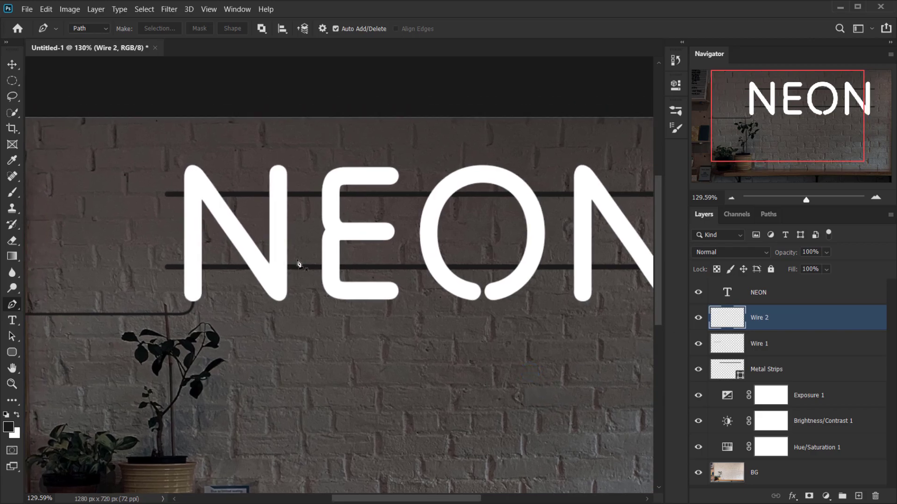
{"action": "scroll", "coordinate": [289, 263], "scroll_direction": "up", "scroll_amount": 3}
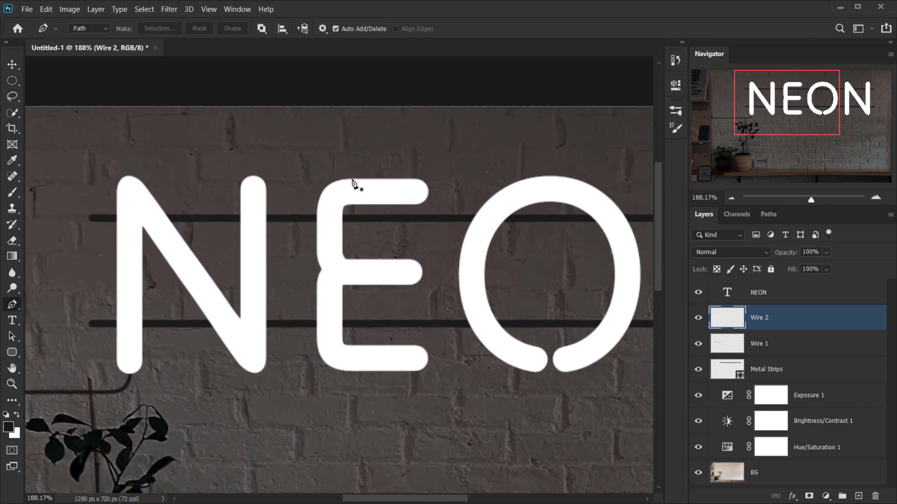
{"action": "scroll", "coordinate": [271, 256], "scroll_direction": "up", "scroll_amount": 3}
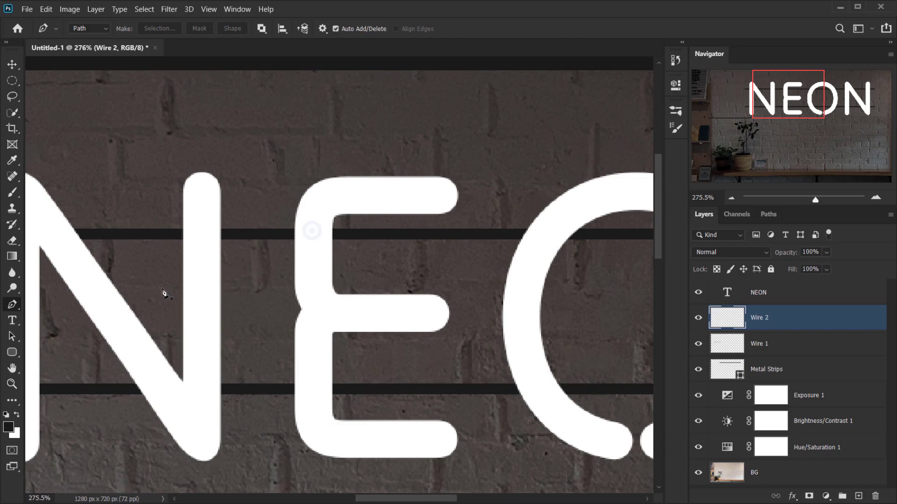
{"action": "scroll", "coordinate": [222, 238], "scroll_direction": "up", "scroll_amount": 2}
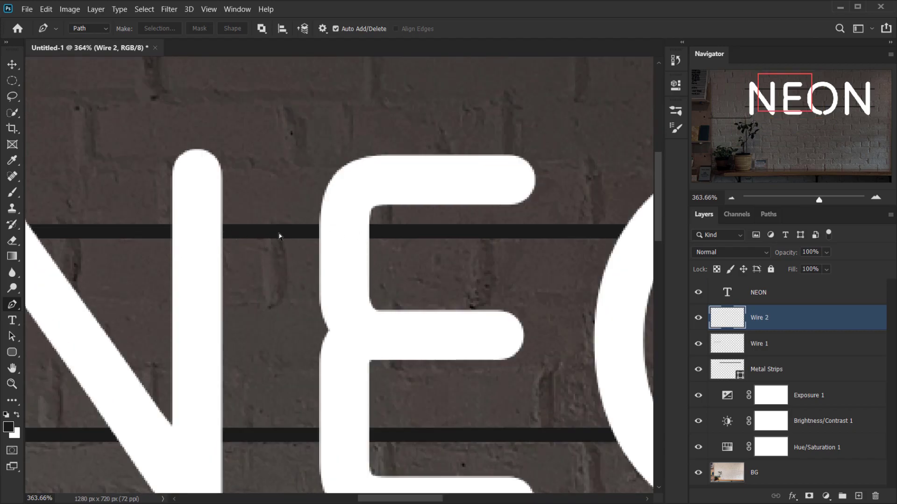
{"action": "scroll", "coordinate": [383, 252], "scroll_direction": "down", "scroll_amount": 2}
{"action": "scroll", "coordinate": [386, 248], "scroll_direction": "up", "scroll_amount": 1}
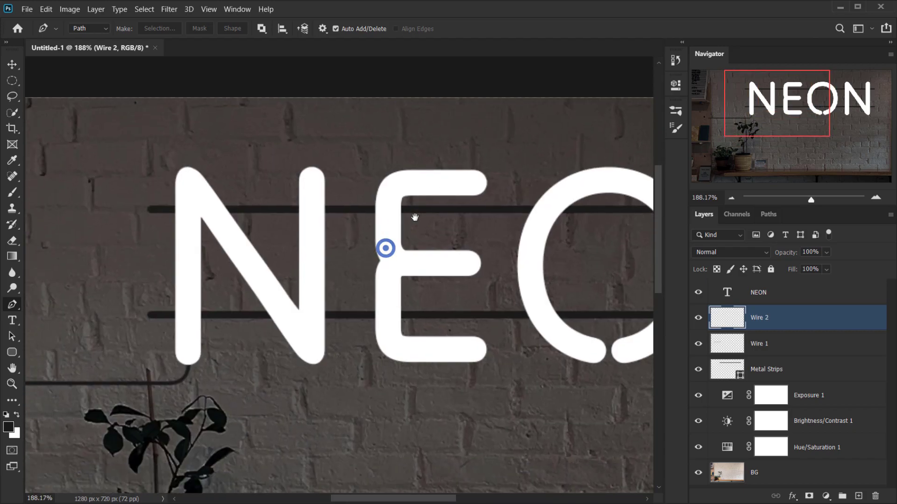
{"action": "scroll", "coordinate": [350, 280], "scroll_direction": "up", "scroll_amount": 2}
{"action": "left_click_drag", "start_coordinate": [324, 290], "coordinate": [276, 311]}
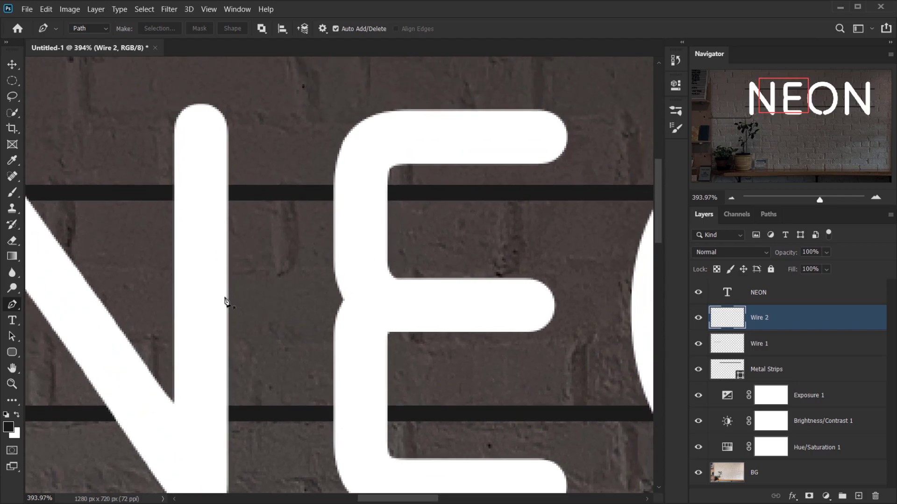
Draw a slightly sagging curved Pen path from the first N to the E, deepen its curve, and deselect it
{"action": "left_click_drag", "start_coordinate": [195, 294], "coordinate": [212, 300]}
{"action": "left_click_drag", "start_coordinate": [374, 299], "coordinate": [462, 280]}
{"action": "left_click_drag", "start_coordinate": [372, 301], "coordinate": [375, 295]}
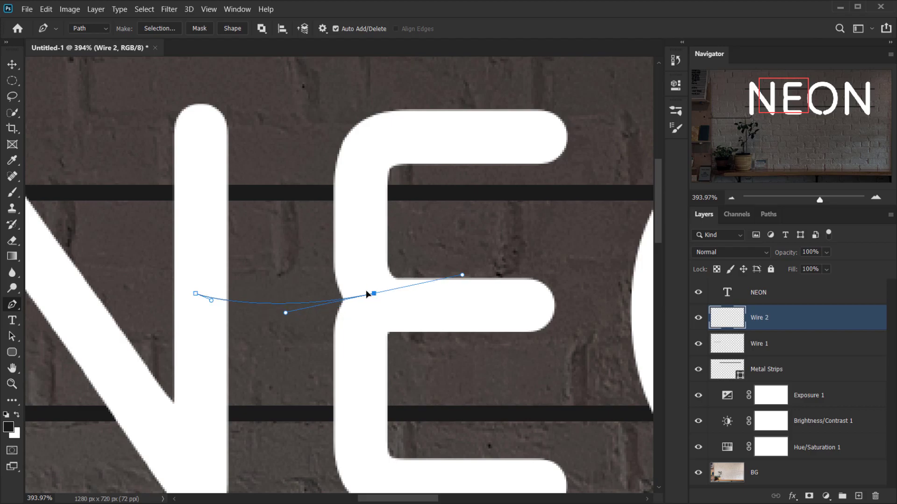
{"action": "left_click", "coordinate": [299, 315], "text": "ctrl"}
{"action": "left_click", "coordinate": [330, 303], "text": "ctrl"}
{"action": "left_click_drag", "start_coordinate": [286, 313], "coordinate": [291, 319]}
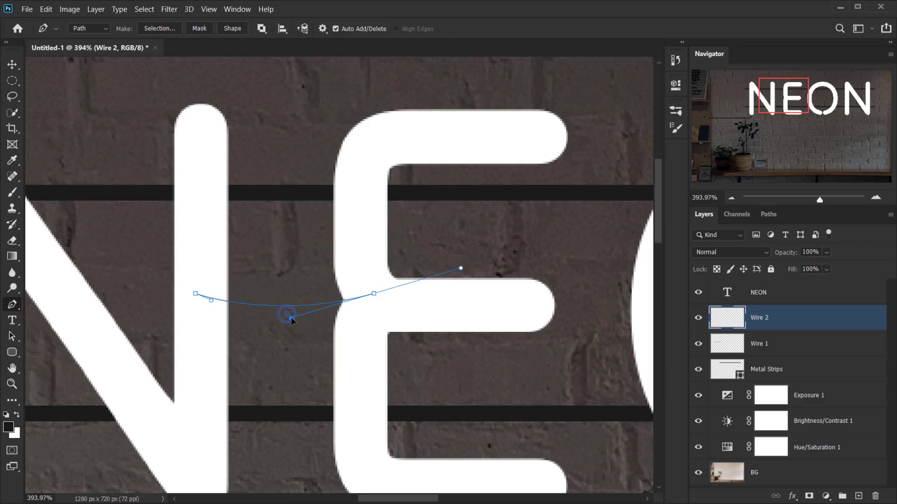
{"action": "scroll", "coordinate": [288, 318], "scroll_direction": "down", "scroll_amount": 3}
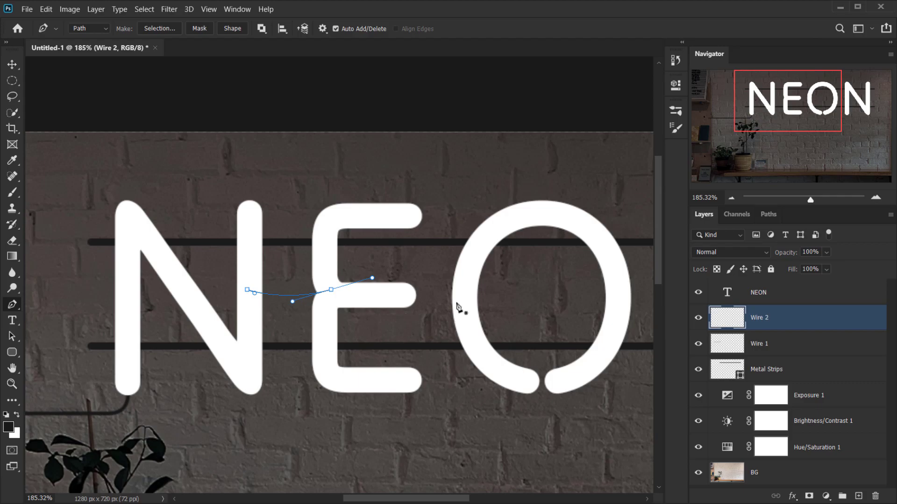
{"action": "left_click", "coordinate": [469, 163], "text": "ctrl"}
Draw a second sagging Pen path from the E's middle arm to the O, adjust its curve handles, and deselect it
{"action": "left_click_drag", "start_coordinate": [576, 212], "coordinate": [494, 238]}
{"action": "left_click_drag", "start_coordinate": [190, 308], "coordinate": [165, 308]}
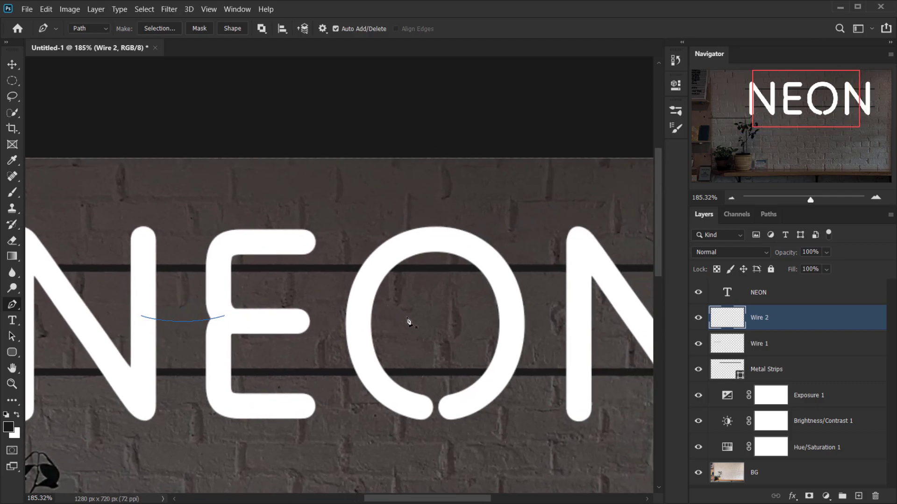
{"action": "scroll", "coordinate": [406, 319], "scroll_direction": "up", "scroll_amount": 2}
{"action": "left_click_drag", "start_coordinate": [314, 328], "coordinate": [366, 288]}
{"action": "scroll", "coordinate": [354, 276], "scroll_direction": "up", "scroll_amount": 3}
{"action": "left_click_drag", "start_coordinate": [427, 274], "coordinate": [368, 270]}
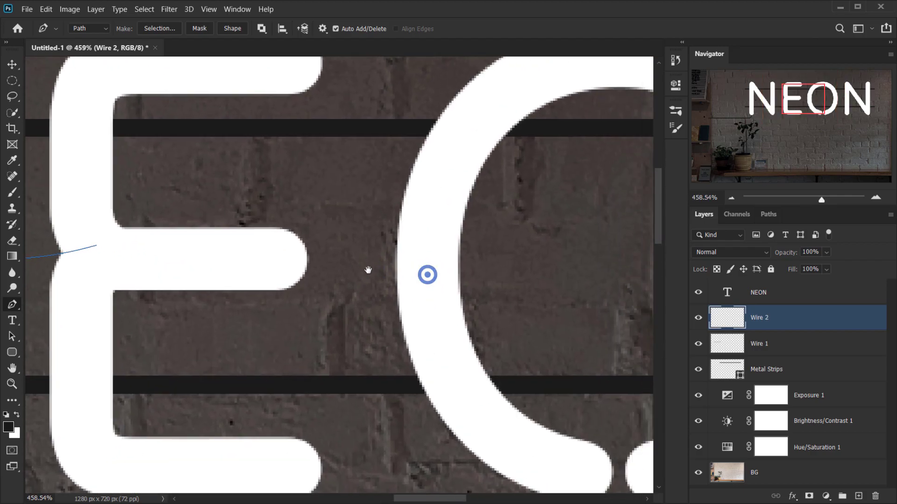
{"action": "left_click_drag", "start_coordinate": [271, 262], "coordinate": [294, 264]}
{"action": "left_click_drag", "start_coordinate": [411, 262], "coordinate": [366, 282]}
{"action": "left_click_drag", "start_coordinate": [291, 263], "coordinate": [305, 269]}
{"action": "left_click_drag", "start_coordinate": [366, 282], "coordinate": [283, 259]}
{"action": "scroll", "coordinate": [264, 301], "scroll_direction": "down", "scroll_amount": 3}
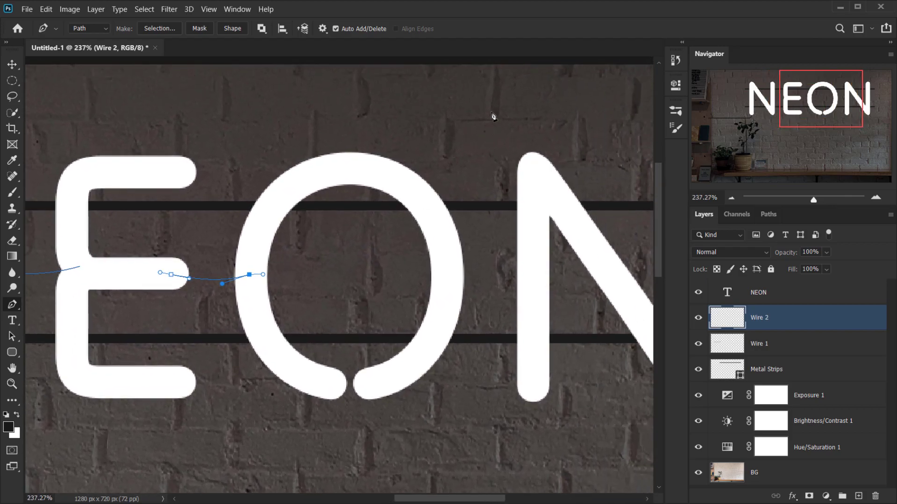
{"action": "left_click", "coordinate": [499, 121], "text": "ctrl"}
Draw a third sagging Pen path from the O to the last N, adjust its curve, and deselect it
{"action": "left_click_drag", "start_coordinate": [425, 252], "coordinate": [611, 234]}
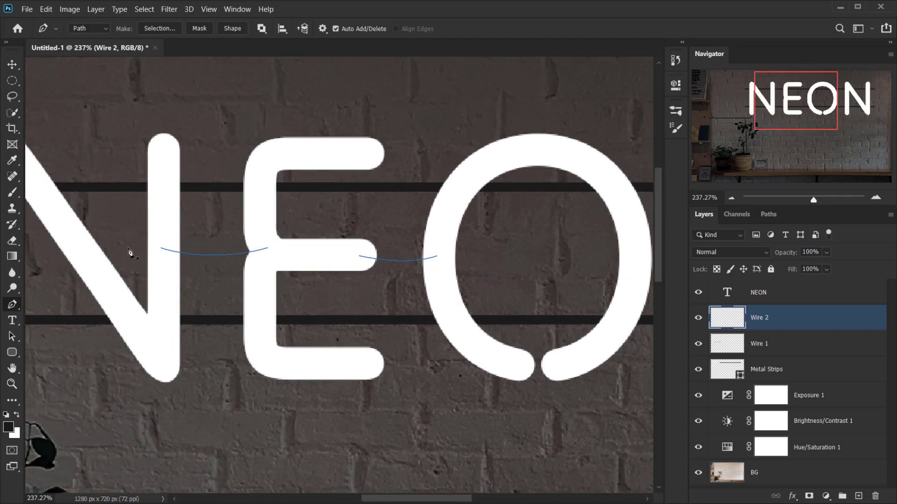
{"action": "left_click_drag", "start_coordinate": [542, 234], "coordinate": [248, 225]}
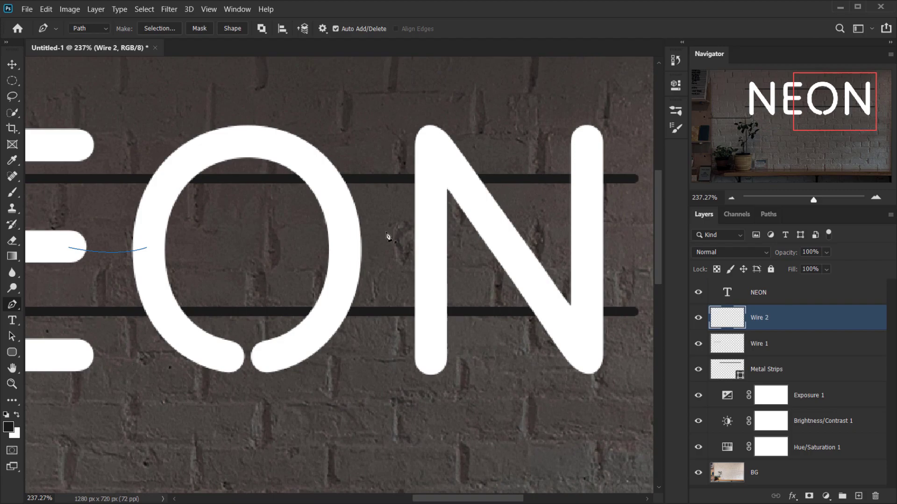
{"action": "scroll", "coordinate": [426, 239], "scroll_direction": "down", "scroll_amount": 2}
{"action": "scroll", "coordinate": [426, 240], "scroll_direction": "down", "scroll_amount": 3}
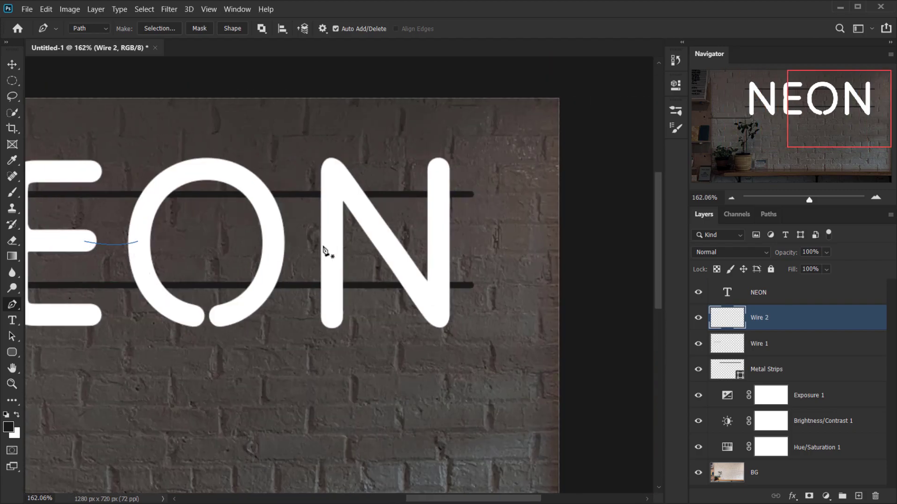
{"action": "scroll", "coordinate": [299, 259], "scroll_direction": "up", "scroll_amount": 4}
{"action": "left_click_drag", "start_coordinate": [271, 246], "coordinate": [281, 248]}
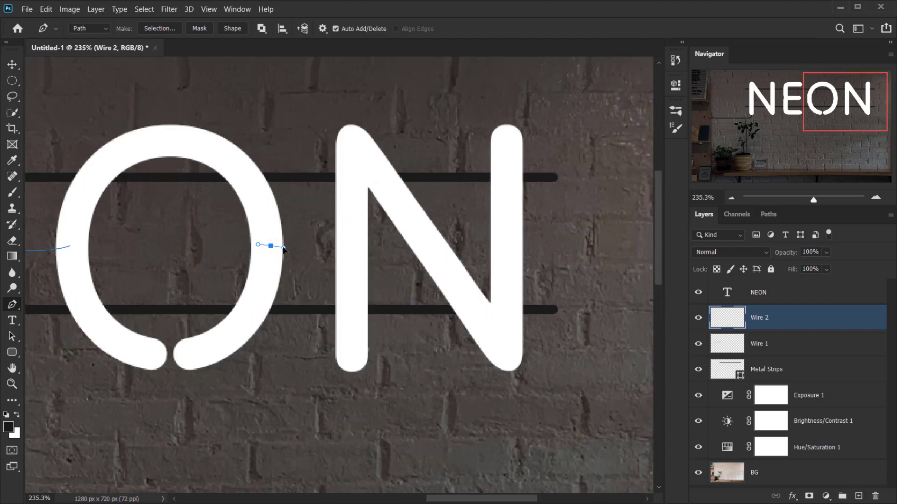
{"action": "left_click_drag", "start_coordinate": [344, 246], "coordinate": [315, 260]}
{"action": "left_click", "coordinate": [286, 249]}
{"action": "scroll", "coordinate": [258, 268], "scroll_direction": "down", "scroll_amount": 5}
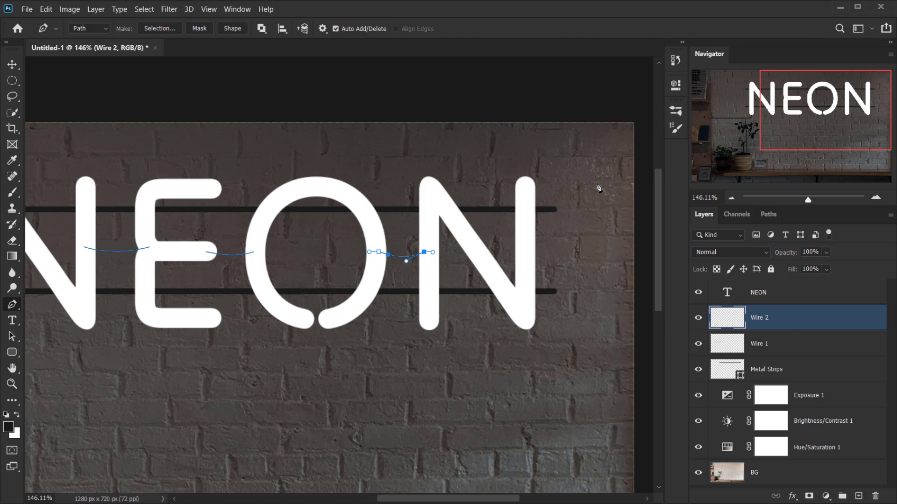
{"action": "left_click", "coordinate": [582, 143], "text": "ctrl"}
Stroke the three wire paths on the Wire 2 layer with the Brush, Simulate Pressure off, and dismiss the paths
{"action": "scroll", "coordinate": [352, 194], "scroll_direction": "down", "scroll_amount": 4}
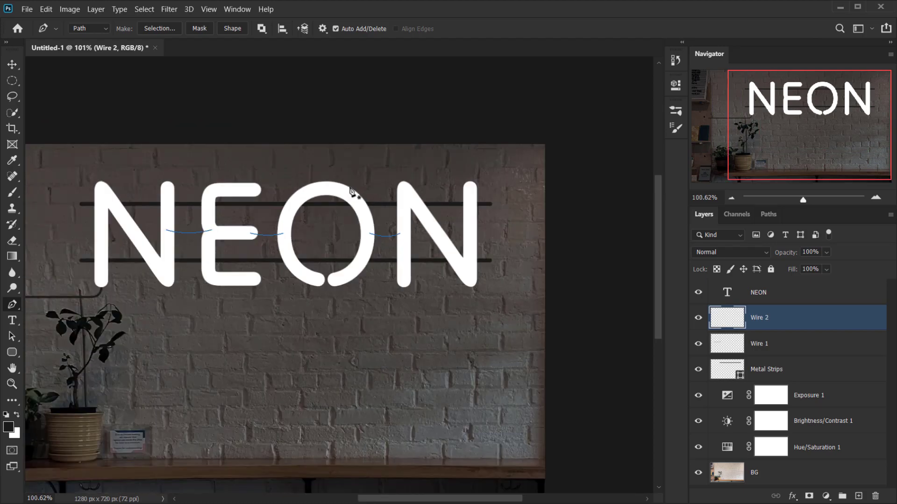
{"action": "left_click_drag", "start_coordinate": [216, 229], "coordinate": [257, 237]}
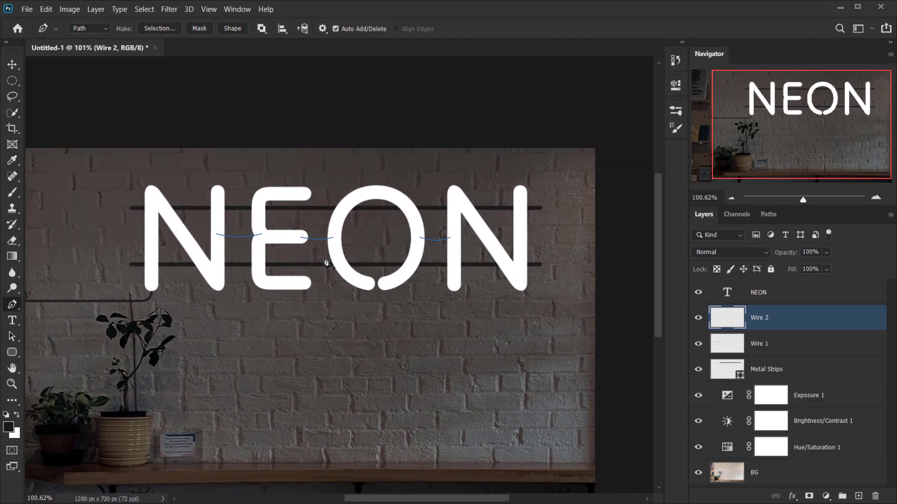
{"action": "scroll", "coordinate": [373, 234], "scroll_direction": "up", "scroll_amount": 5}
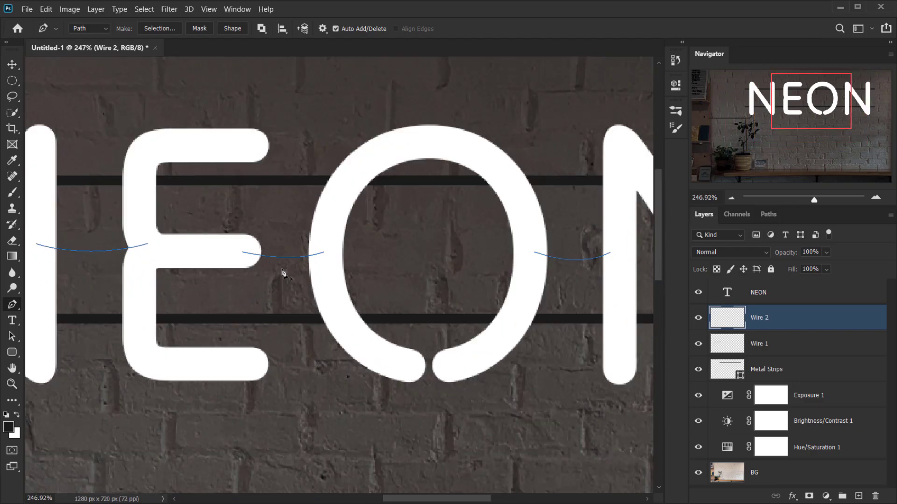
{"action": "scroll", "coordinate": [285, 270], "scroll_direction": "up", "scroll_amount": 3}
{"action": "right_click", "coordinate": [282, 270]}
{"action": "left_click", "coordinate": [311, 343]}
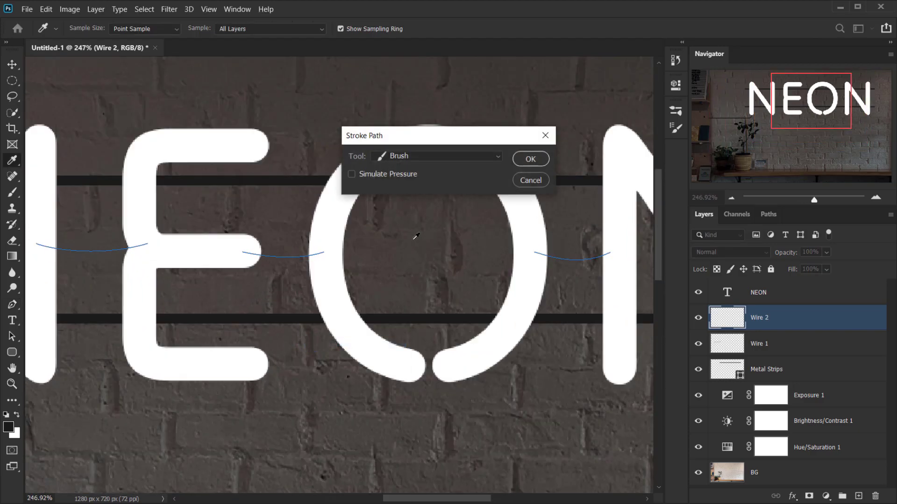
{"action": "left_click", "coordinate": [530, 160]}
{"action": "key", "text": "p"}
{"action": "scroll", "coordinate": [322, 278], "scroll_direction": "down", "scroll_amount": 3}
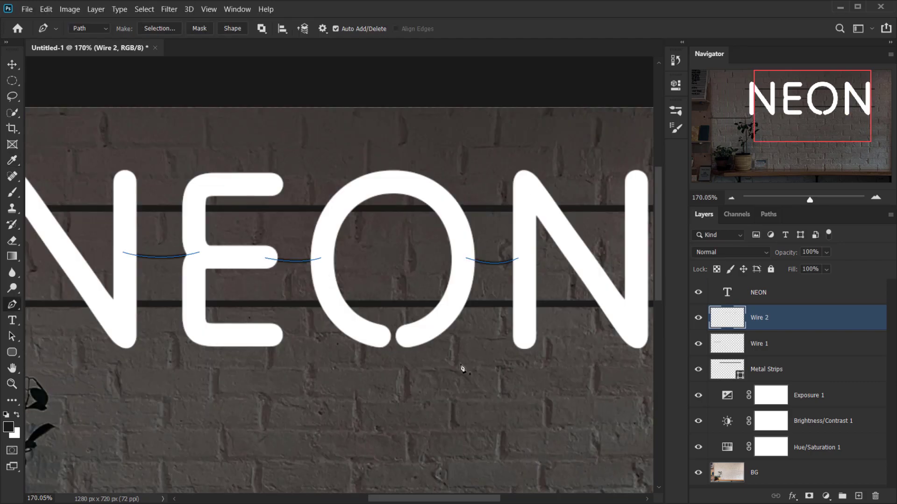
{"action": "left_click_drag", "start_coordinate": [511, 306], "coordinate": [428, 319]}
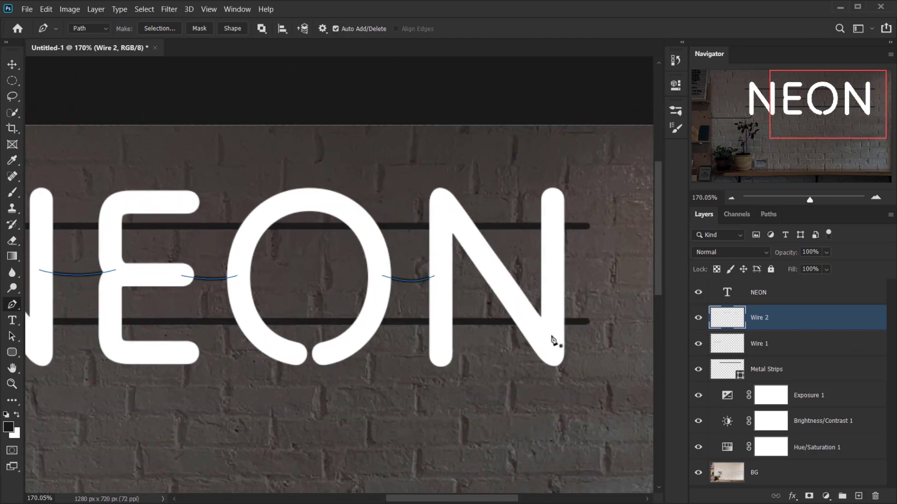
{"action": "key", "text": "Return"}
Open the Blending Options of the NEON text layer
{"action": "left_click_drag", "start_coordinate": [197, 297], "coordinate": [431, 256]}
{"action": "scroll", "coordinate": [431, 256], "scroll_direction": "down", "scroll_amount": 3}
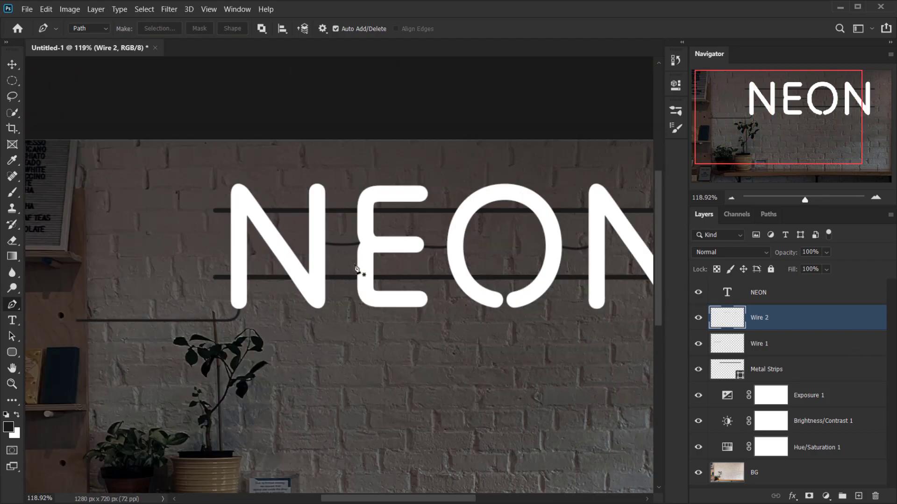
{"action": "scroll", "coordinate": [436, 212], "scroll_direction": "up", "scroll_amount": 3}
{"action": "left_click_drag", "start_coordinate": [412, 222], "coordinate": [355, 269]}
{"action": "scroll", "coordinate": [354, 266], "scroll_direction": "down", "scroll_amount": 4}
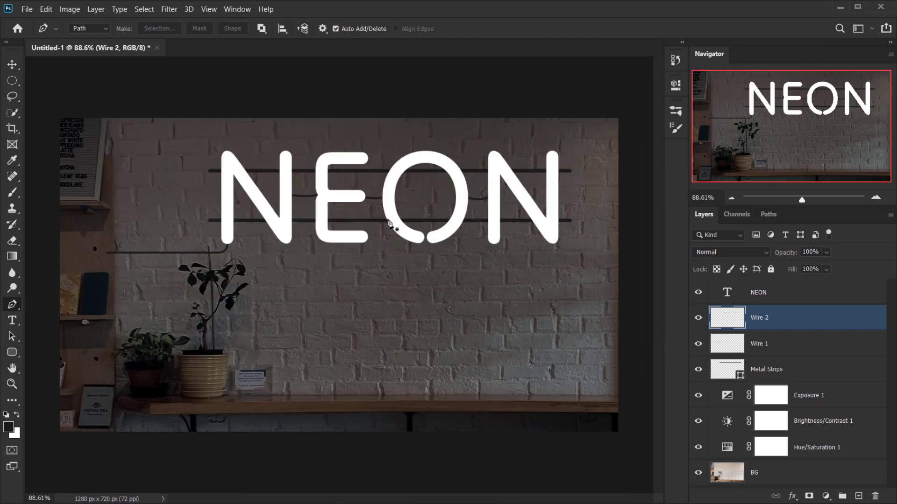
{"action": "scroll", "coordinate": [388, 223], "scroll_direction": "up", "scroll_amount": 1}
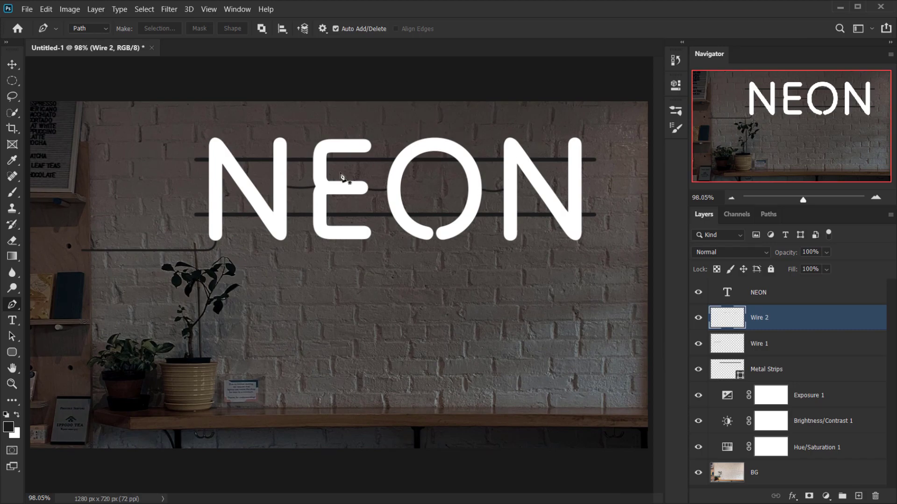
{"action": "key", "text": "v"}
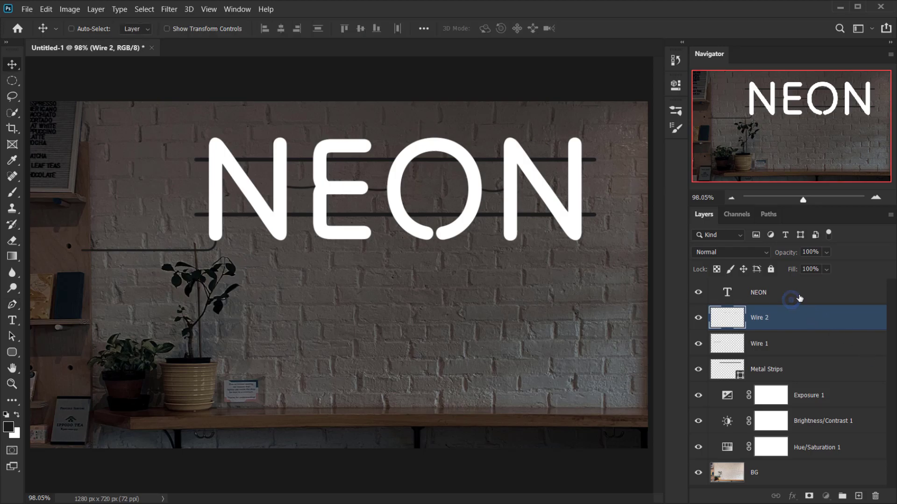
{"action": "left_click", "coordinate": [785, 298]}
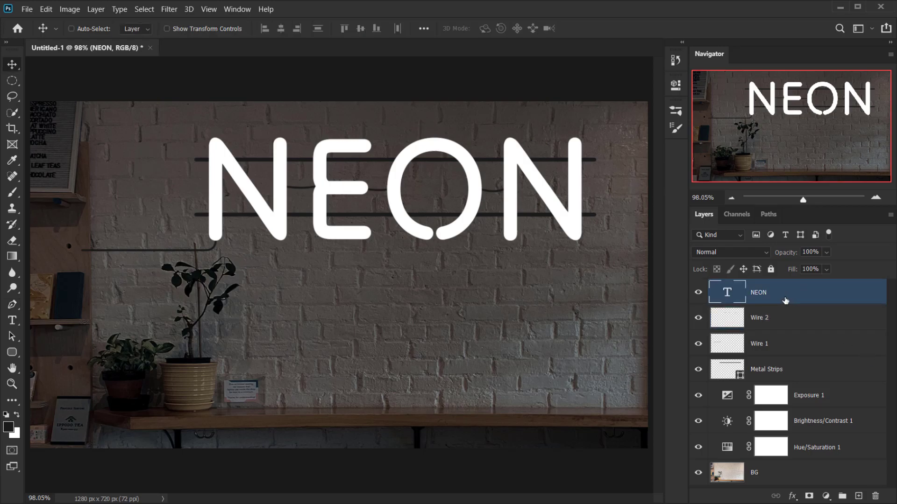
{"action": "left_click", "coordinate": [794, 499]}
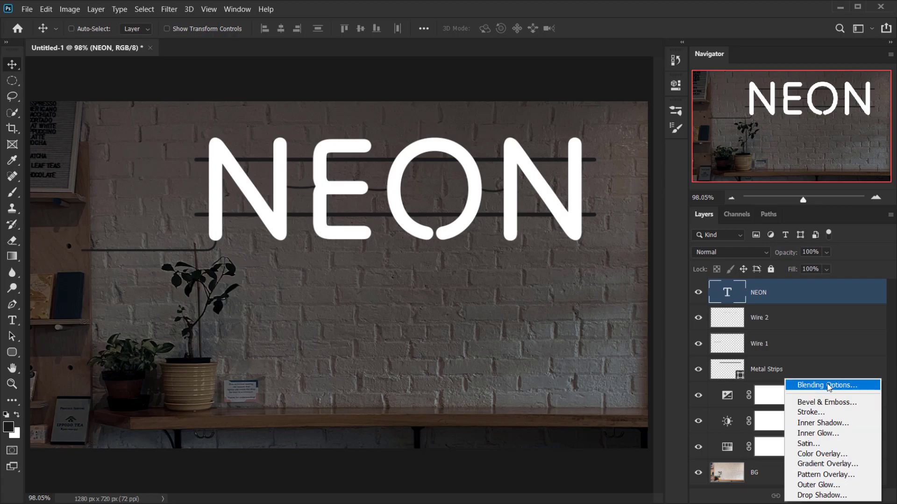
{"action": "left_click", "coordinate": [841, 384]}
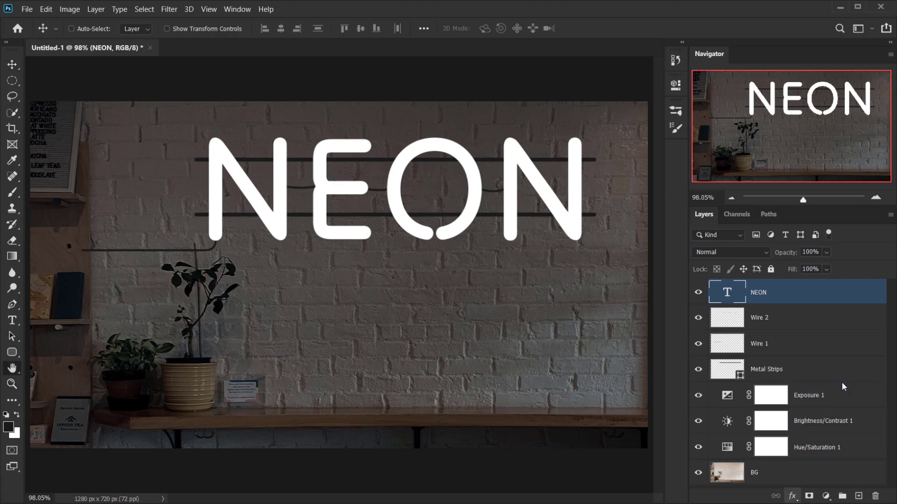
Keep the lettering in view beside the Layer Style dialog and reset its effects list to a single Drop Shadow entry
{"action": "left_click_drag", "start_coordinate": [523, 196], "coordinate": [634, 183]}
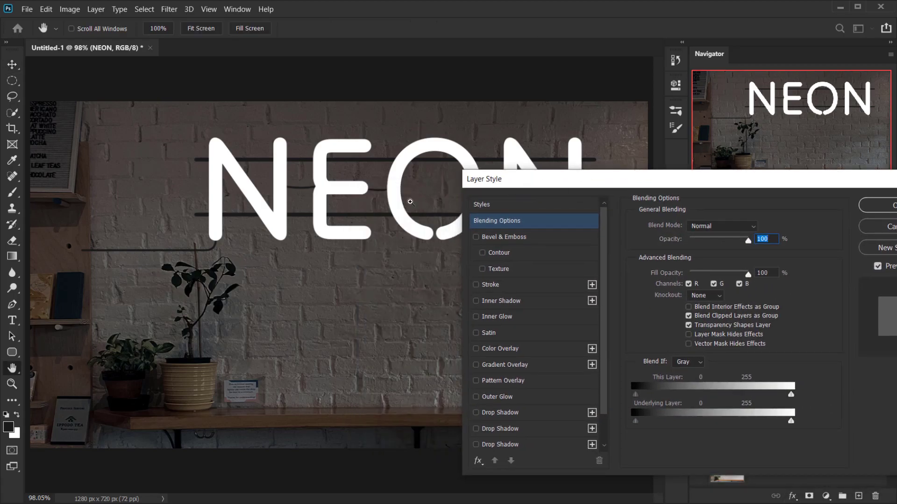
{"action": "left_click", "coordinate": [354, 204]}
{"action": "left_click", "coordinate": [353, 202]}
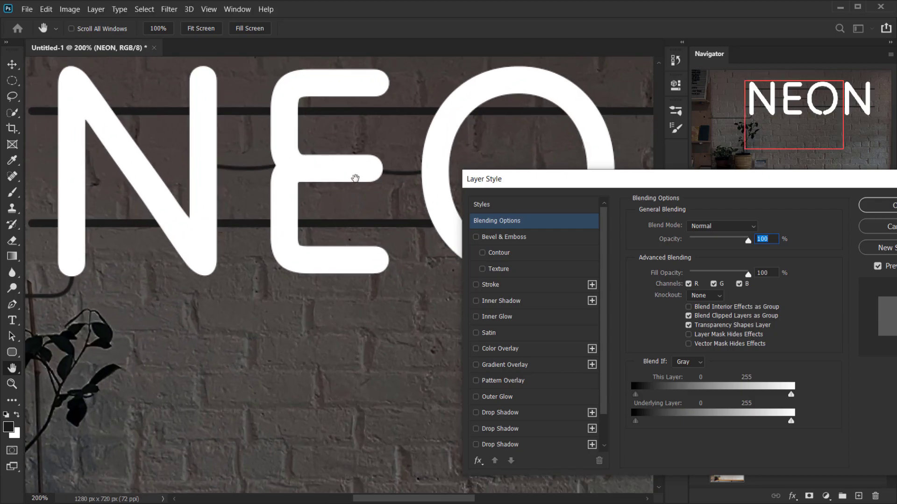
{"action": "left_click_drag", "start_coordinate": [382, 131], "coordinate": [363, 226]}
{"action": "key", "text": "alt"}
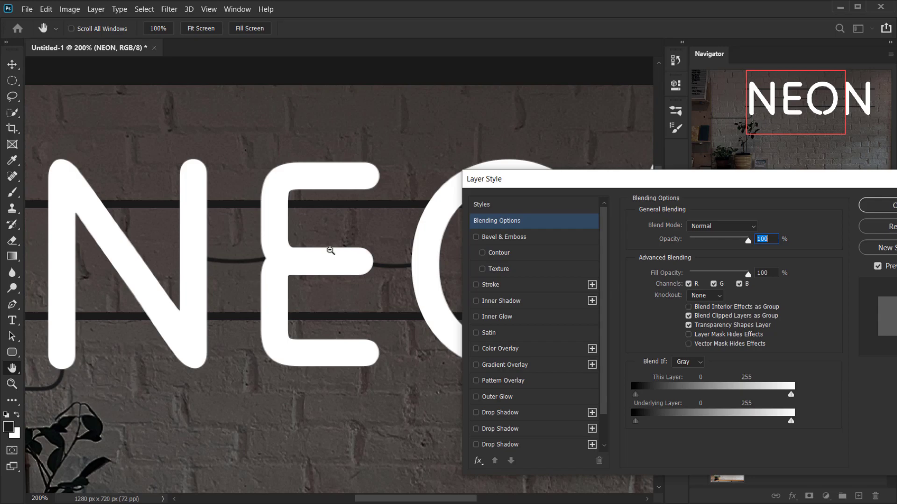
{"action": "left_click", "coordinate": [329, 251], "text": "alt"}
{"action": "left_click", "coordinate": [343, 262], "text": "ctrl"}
{"action": "left_click_drag", "start_coordinate": [359, 237], "coordinate": [308, 218]}
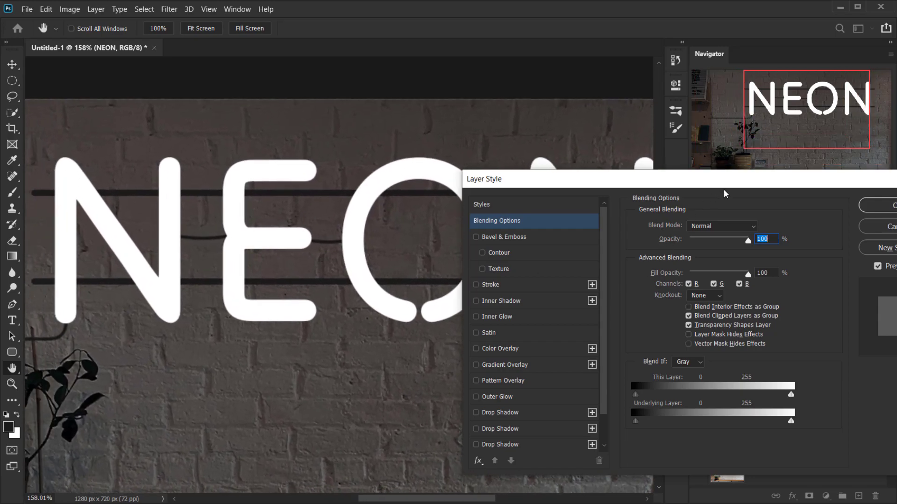
{"action": "left_click_drag", "start_coordinate": [727, 175], "coordinate": [677, 167]}
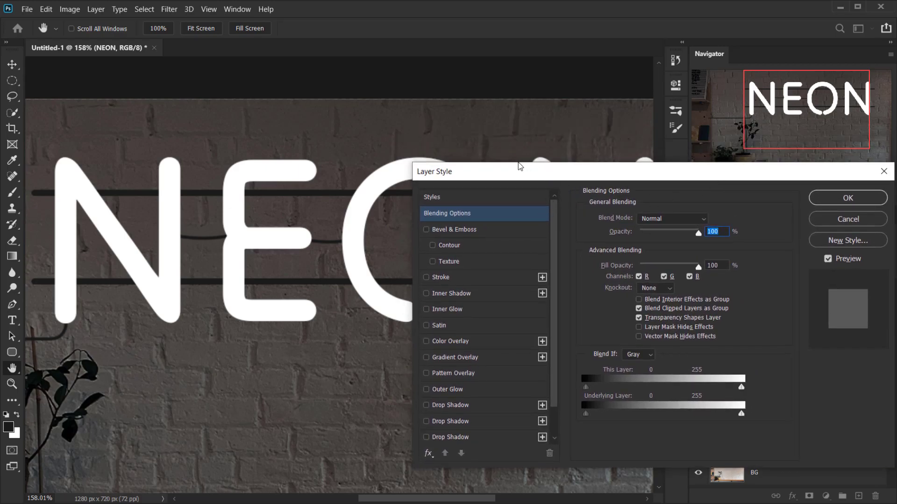
{"action": "left_click", "coordinate": [428, 453]}
{"action": "left_click", "coordinate": [468, 451]}
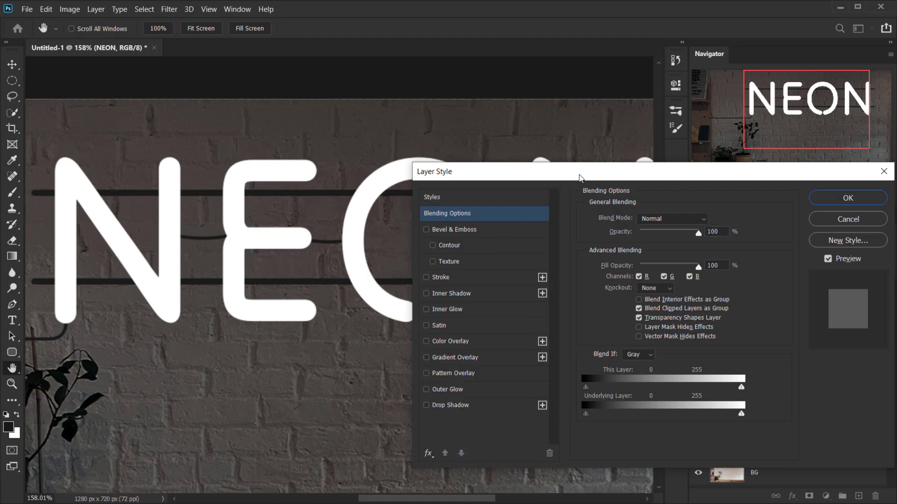
Enable Outer Glow on the NEON layer and set its opacity to 78%
{"action": "left_click_drag", "start_coordinate": [563, 178], "coordinate": [522, 171]}
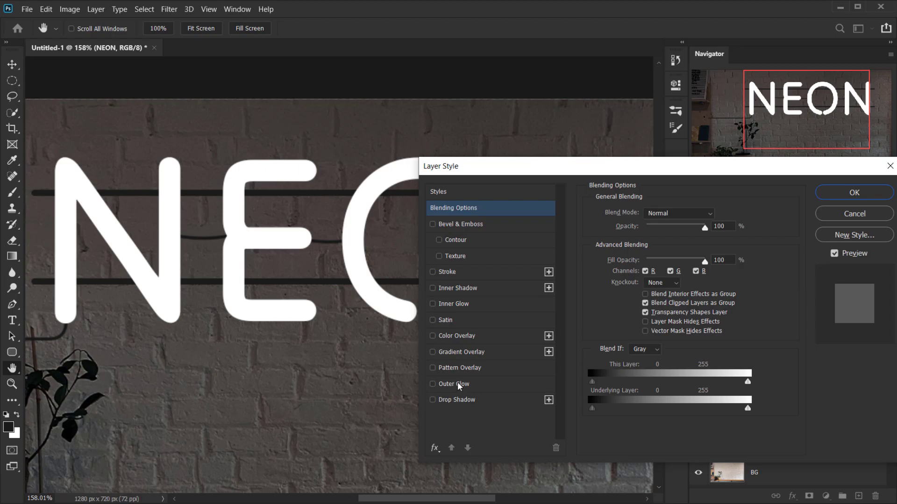
{"action": "left_click", "coordinate": [451, 384]}
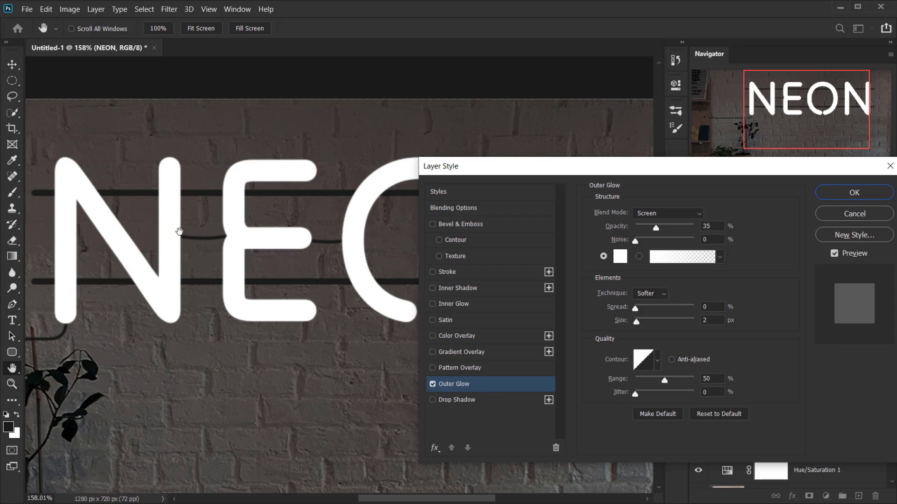
{"action": "left_click_drag", "start_coordinate": [488, 170], "coordinate": [505, 179]}
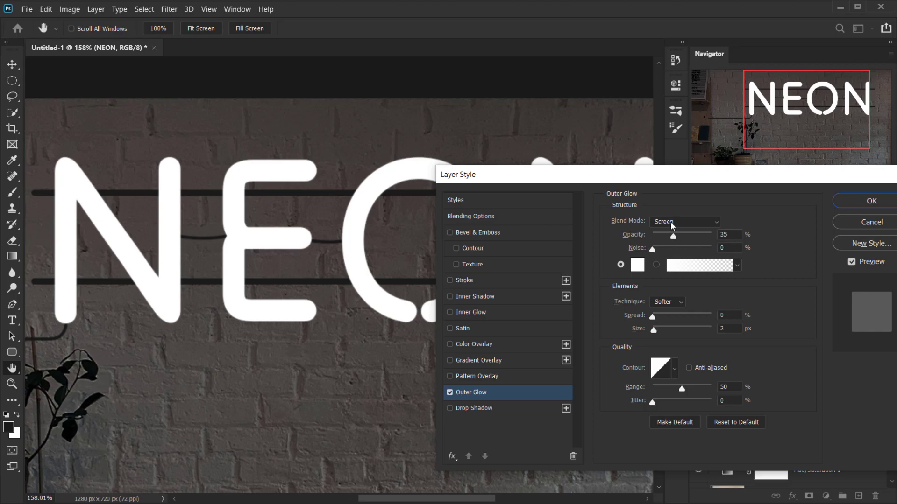
{"action": "left_click_drag", "start_coordinate": [675, 239], "coordinate": [704, 237]}
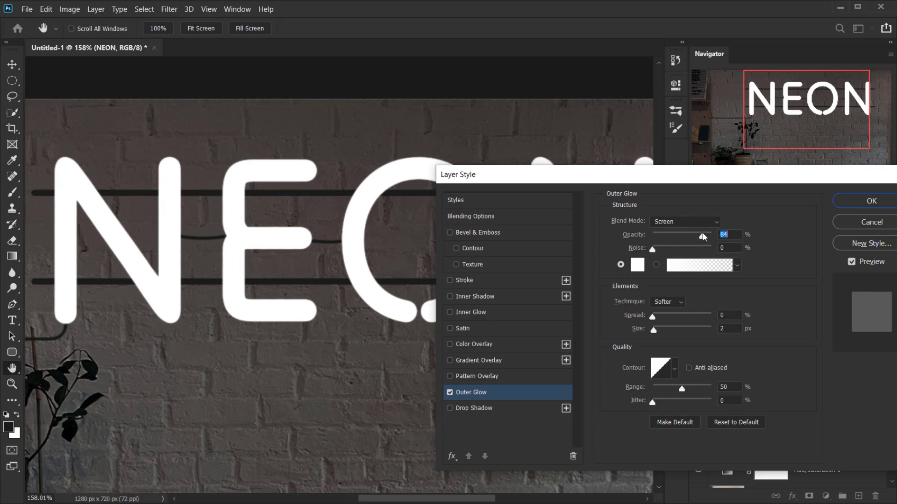
{"action": "left_click_drag", "start_coordinate": [701, 236], "coordinate": [698, 237]}
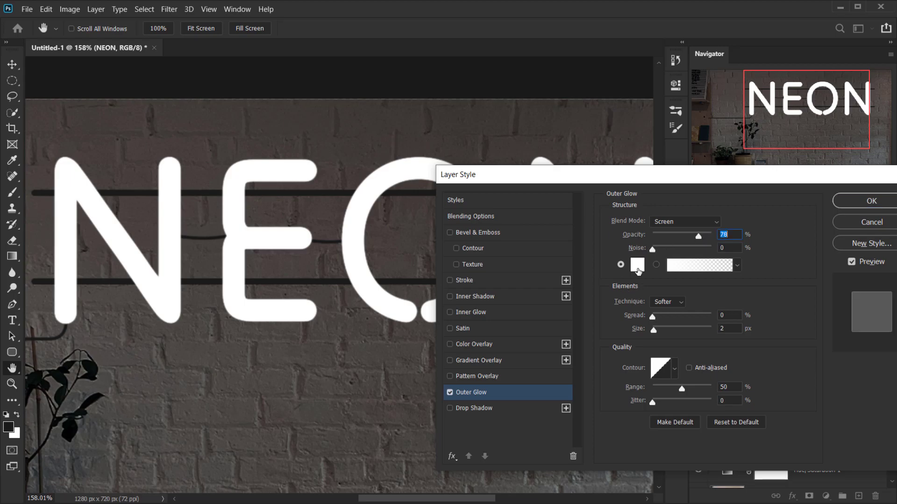
Set the Outer Glow colour to red ff0000 and accept the colour choice
{"action": "left_click", "coordinate": [638, 269]}
{"action": "left_click_drag", "start_coordinate": [659, 297], "coordinate": [672, 255]}
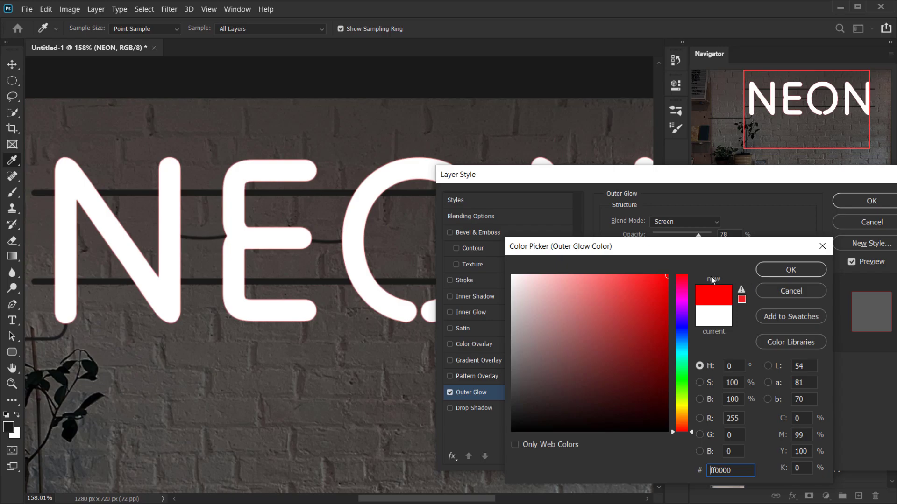
{"action": "left_click", "coordinate": [792, 269]}
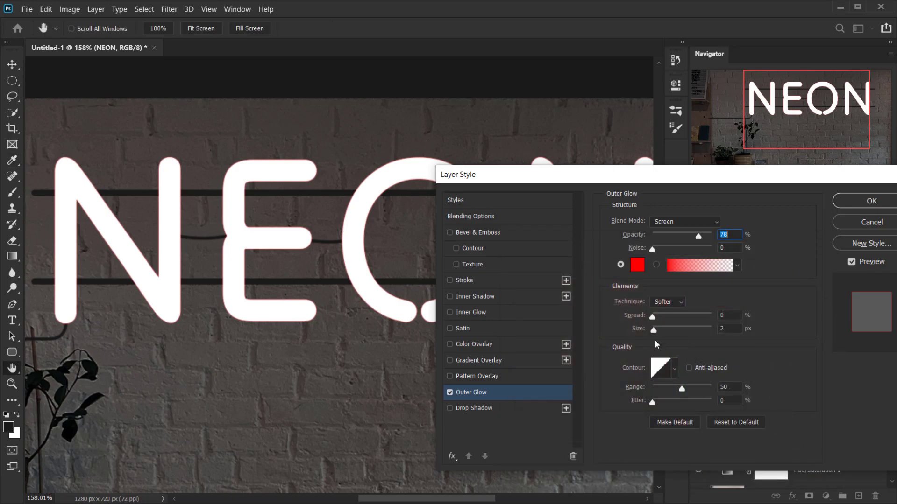
Tune the Outer Glow to 100% opacity, 17% spread, 16 px size and 100% range
{"action": "mouse_move", "coordinate": [653, 330]}
{"action": "left_mouse_down"}
{"action": "mouse_move", "coordinate": [654, 315]}
{"action": "mouse_move", "coordinate": [667, 313]}
{"action": "mouse_move", "coordinate": [659, 330]}
{"action": "mouse_move", "coordinate": [669, 317]}
{"action": "mouse_move", "coordinate": [668, 330]}
{"action": "mouse_move", "coordinate": [662, 317]}
{"action": "left_mouse_up"}
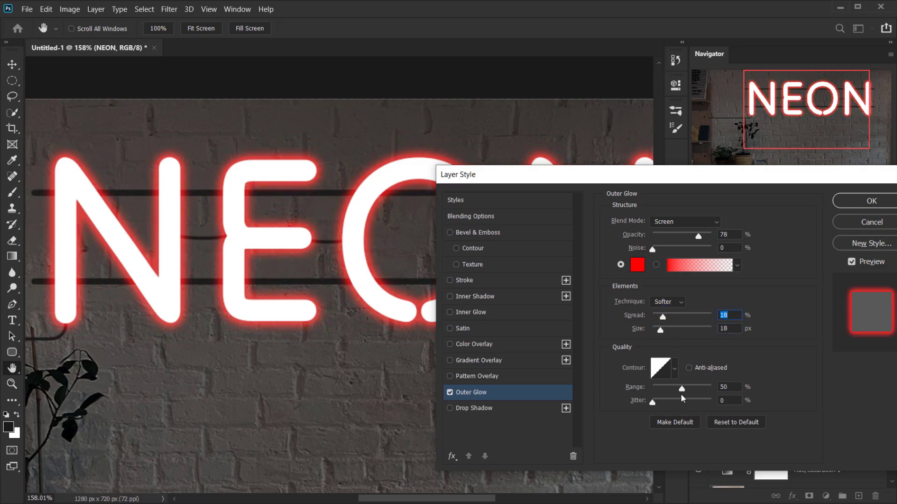
{"action": "left_click_drag", "start_coordinate": [681, 389], "coordinate": [702, 388]}
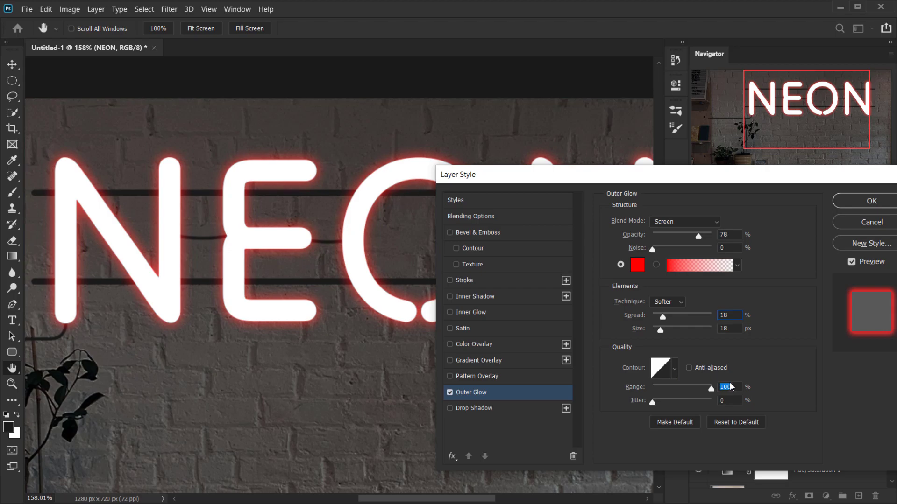
{"action": "left_click_drag", "start_coordinate": [711, 389], "coordinate": [779, 385]}
{"action": "mouse_move", "coordinate": [665, 317]}
{"action": "left_mouse_down"}
{"action": "mouse_move", "coordinate": [656, 320]}
{"action": "mouse_move", "coordinate": [675, 333]}
{"action": "mouse_move", "coordinate": [664, 332]}
{"action": "mouse_move", "coordinate": [663, 320]}
{"action": "left_mouse_up"}
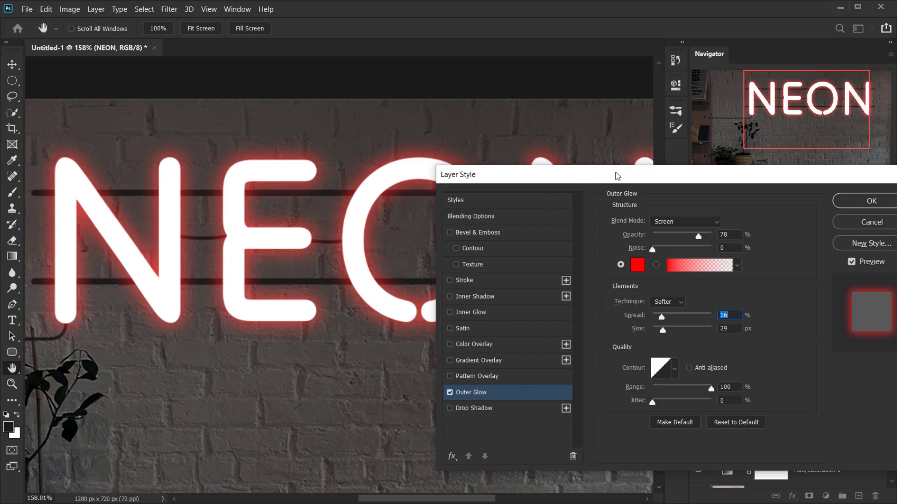
{"action": "left_click_drag", "start_coordinate": [698, 237], "coordinate": [743, 246]}
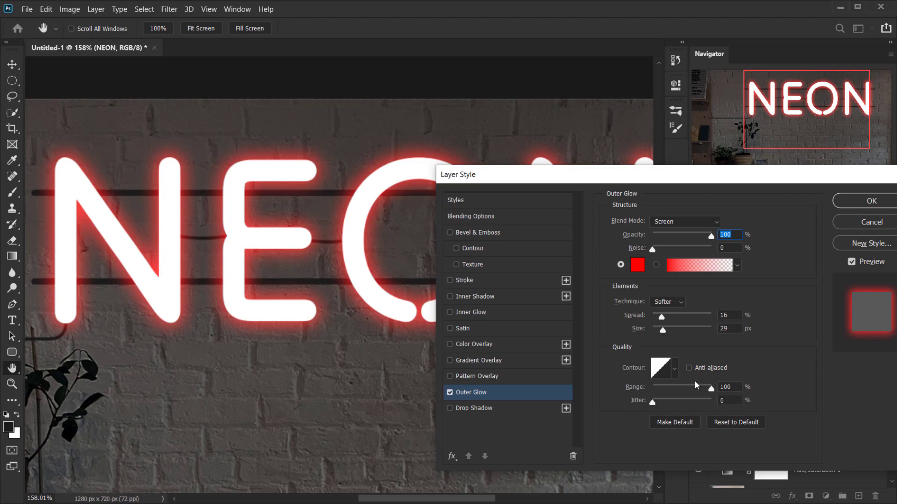
{"action": "mouse_move", "coordinate": [661, 318]}
{"action": "left_mouse_down"}
{"action": "mouse_move", "coordinate": [657, 330]}
{"action": "mouse_move", "coordinate": [662, 318]}
{"action": "left_mouse_up"}
{"action": "left_click_drag", "start_coordinate": [692, 185], "coordinate": [644, 160]}
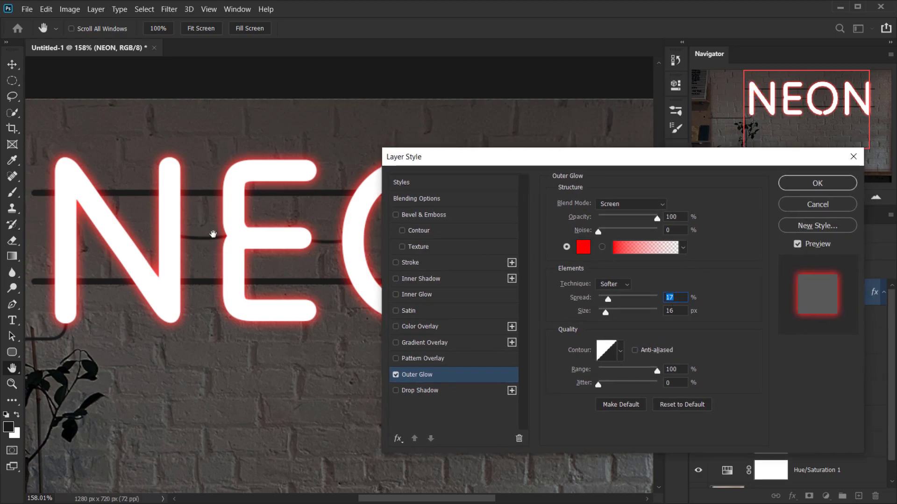
{"action": "left_click", "coordinate": [683, 302]}
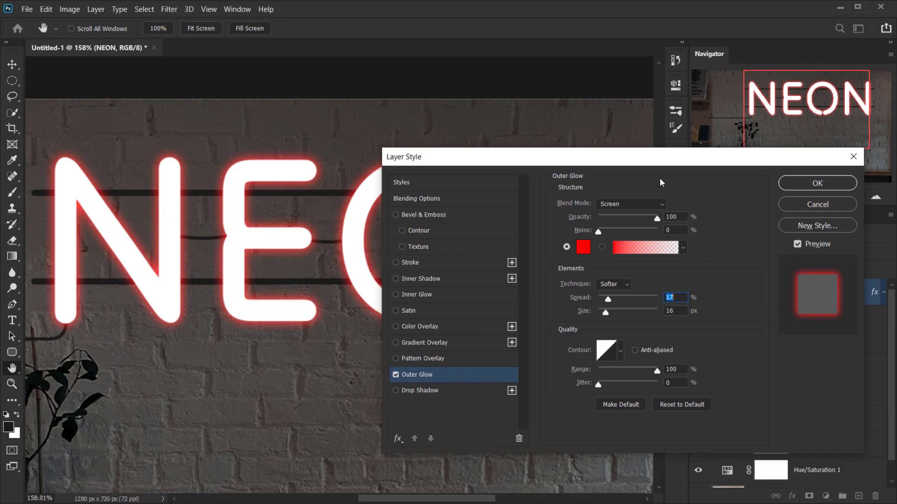
{"action": "left_click_drag", "start_coordinate": [628, 155], "coordinate": [654, 145]}
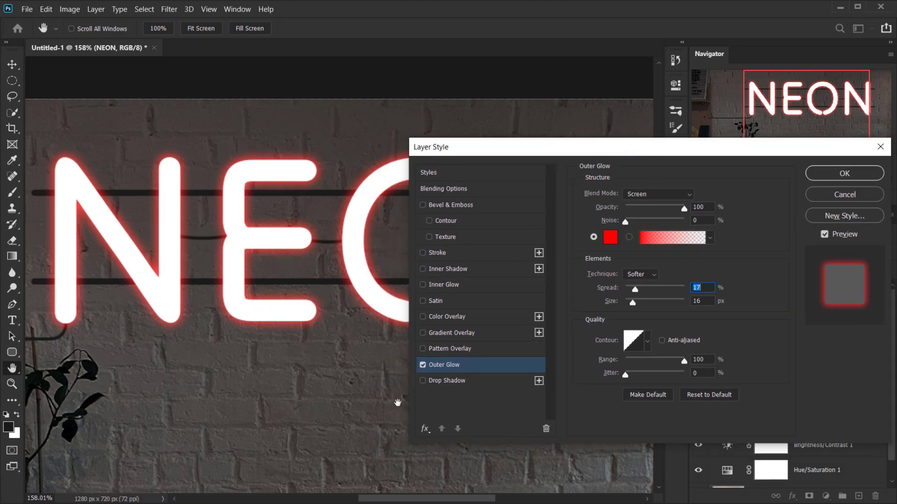
Enable the Drop Shadow on the NEON layer and offset it at a 68° angle with 5 px distance
{"action": "left_click", "coordinate": [449, 380]}
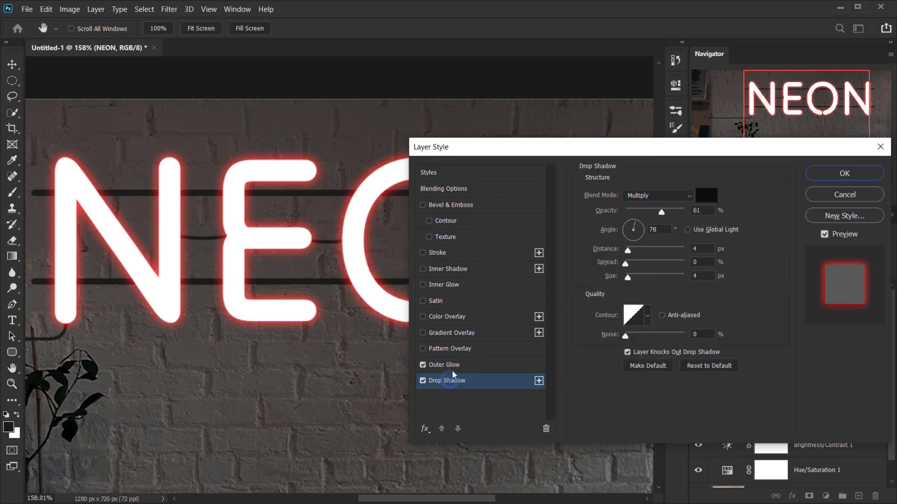
{"action": "left_click_drag", "start_coordinate": [346, 293], "coordinate": [347, 315]}
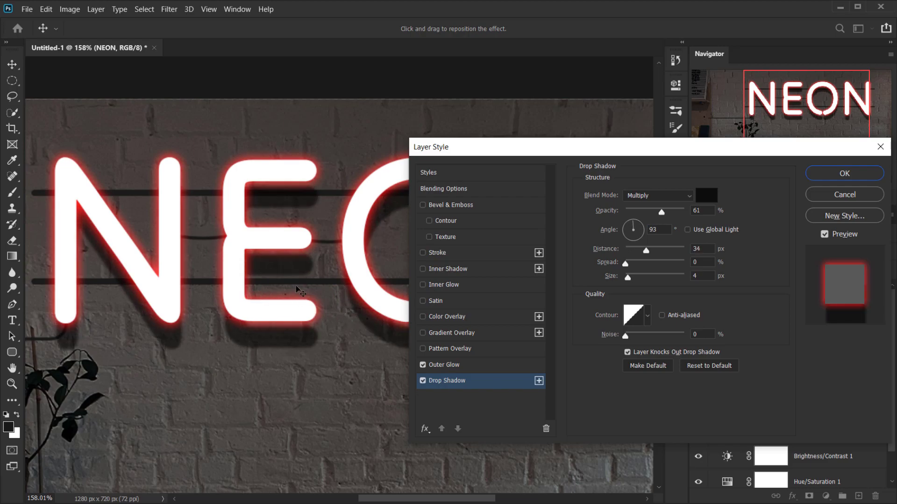
{"action": "left_click_drag", "start_coordinate": [338, 306], "coordinate": [330, 280]}
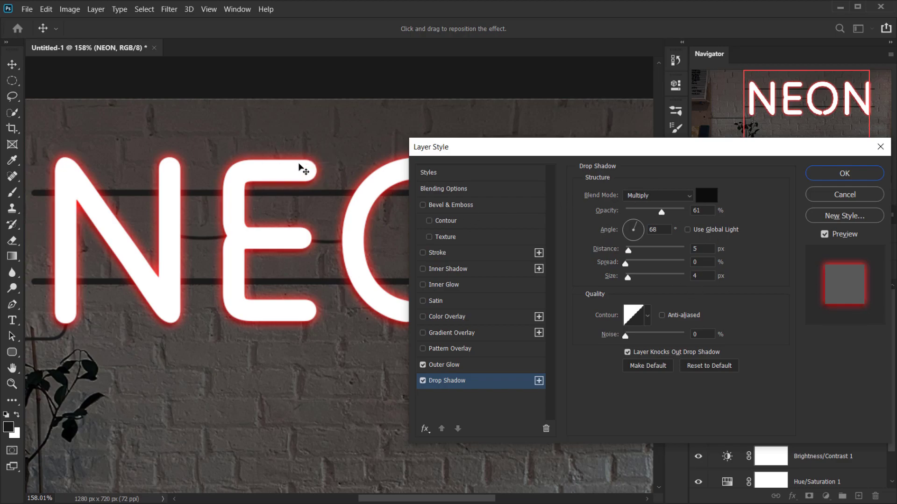
Lighten the drop shadow to a dark grey and set its opacity to 56%, distance to 7 px and size to 6 px
{"action": "left_click", "coordinate": [705, 195]}
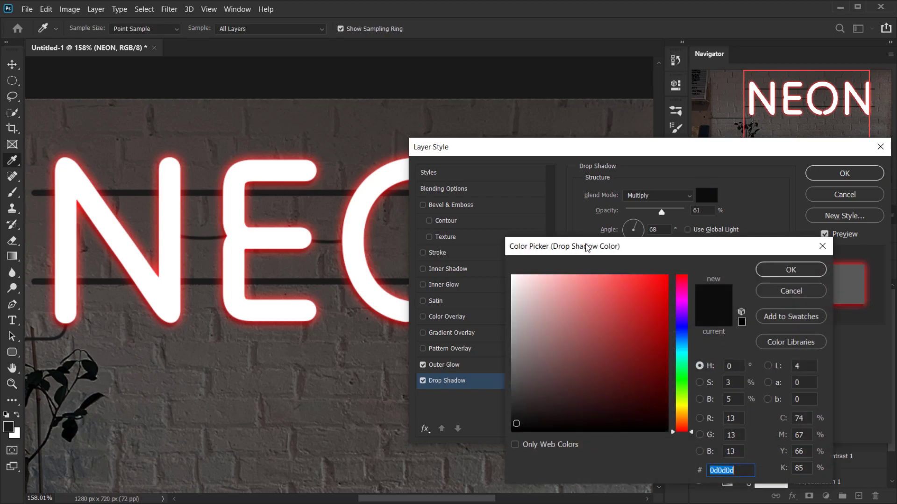
{"action": "left_click_drag", "start_coordinate": [513, 418], "coordinate": [501, 405]}
{"action": "left_click", "coordinate": [793, 271]}
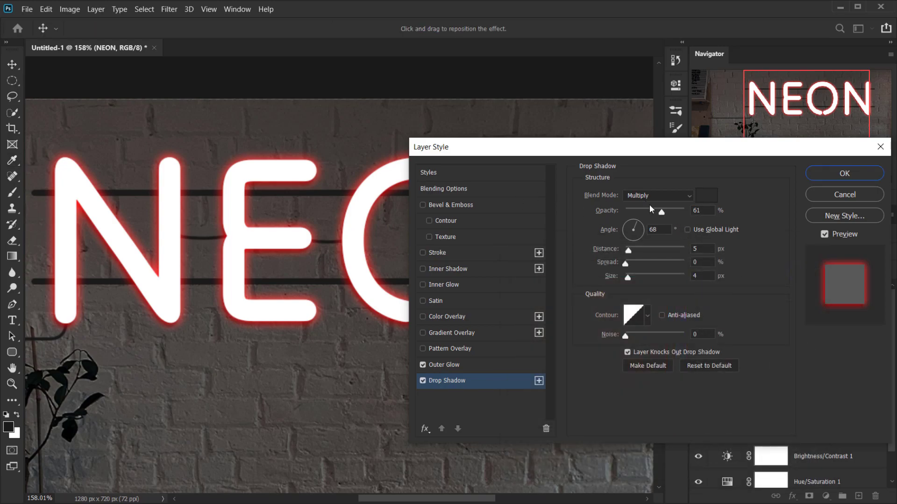
{"action": "left_click_drag", "start_coordinate": [659, 210], "coordinate": [656, 211]}
{"action": "left_click_drag", "start_coordinate": [632, 277], "coordinate": [629, 251]}
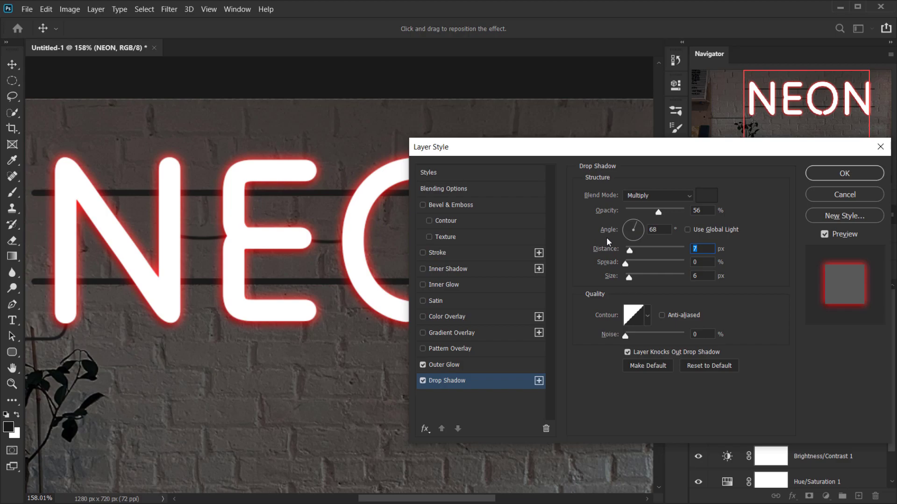
Compare the lettering with and without the drop shadow and lower the shadow's opacity to 40%
{"action": "left_click_drag", "start_coordinate": [596, 147], "coordinate": [682, 150]}
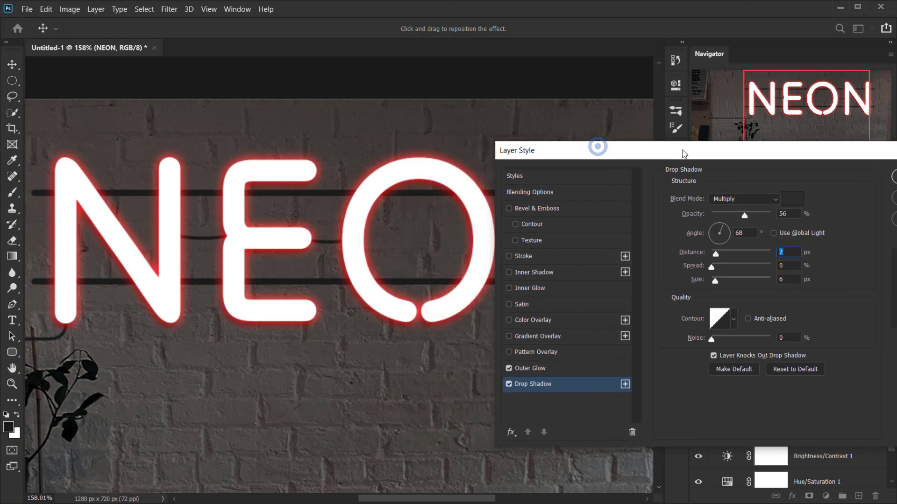
{"action": "left_click", "coordinate": [509, 384]}
{"action": "left_click", "coordinate": [509, 384]}
{"action": "left_click_drag", "start_coordinate": [686, 148], "coordinate": [533, 143]}
{"action": "left_click_drag", "start_coordinate": [605, 209], "coordinate": [605, 210]}
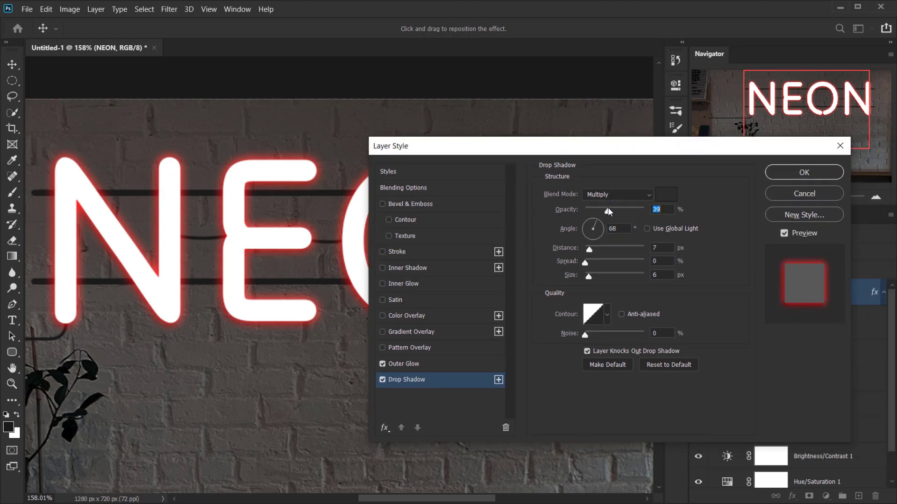
{"action": "left_click_drag", "start_coordinate": [654, 147], "coordinate": [737, 129]}
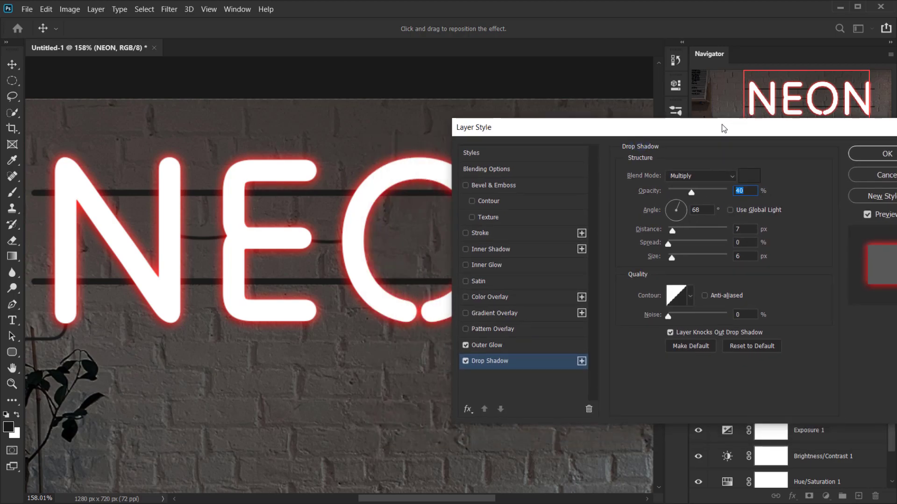
{"action": "left_click", "coordinate": [466, 361]}
{"action": "left_click", "coordinate": [466, 361]}
{"action": "left_click_drag", "start_coordinate": [639, 127], "coordinate": [584, 127]}
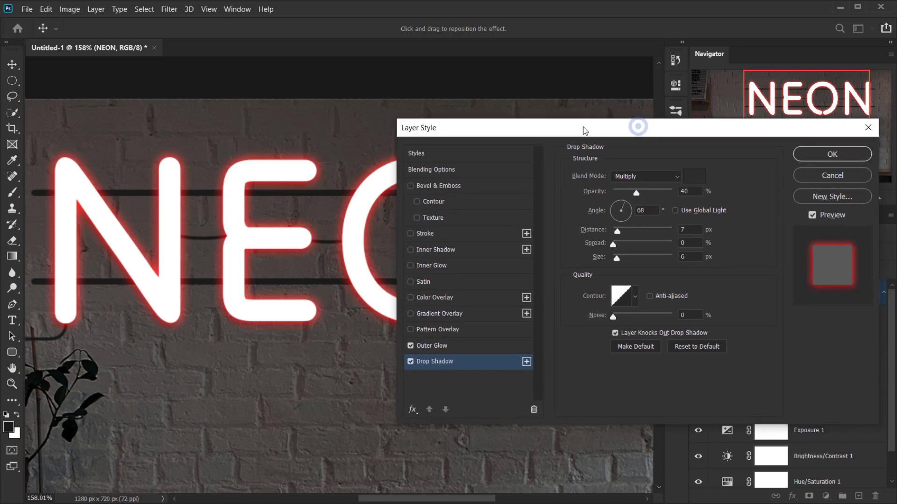
Add a second Drop Shadow to the NEON layer and set its blend mode to Screen
{"action": "left_click", "coordinate": [525, 362]}
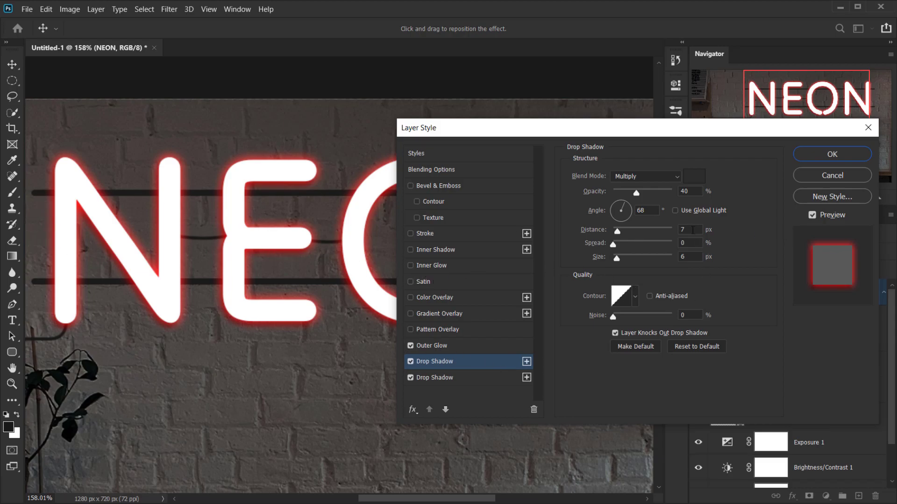
{"action": "left_click", "coordinate": [634, 177]}
{"action": "left_click", "coordinate": [649, 282]}
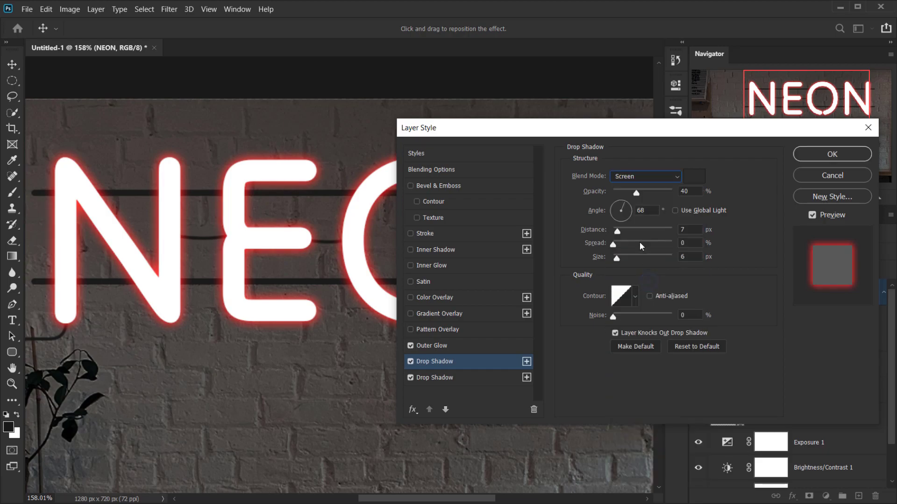
Try the Vivid Light blend mode with 0 px size on the second drop shadow and return it to Screen
{"action": "left_click", "coordinate": [641, 179]}
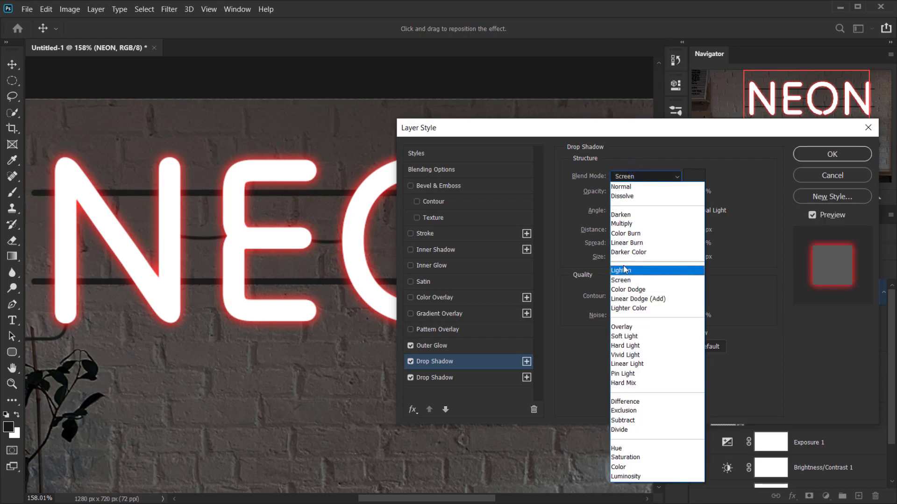
{"action": "left_click", "coordinate": [634, 356]}
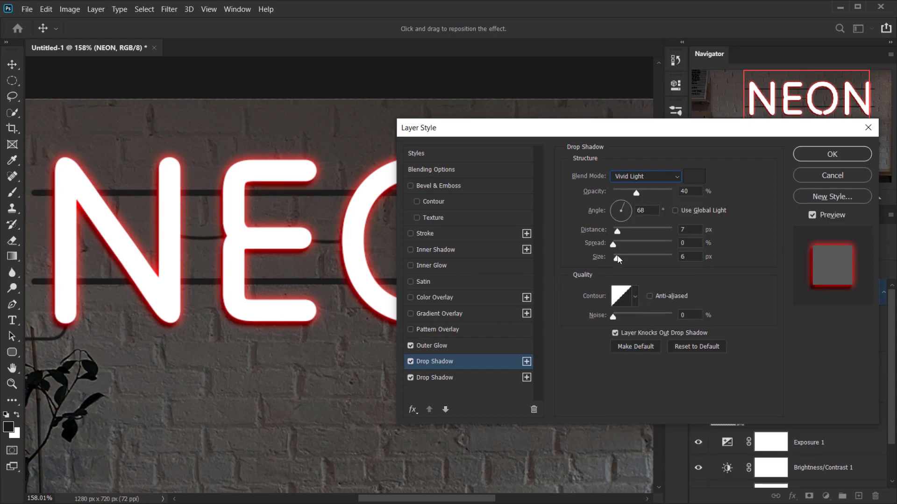
{"action": "left_click_drag", "start_coordinate": [618, 260], "coordinate": [612, 260]}
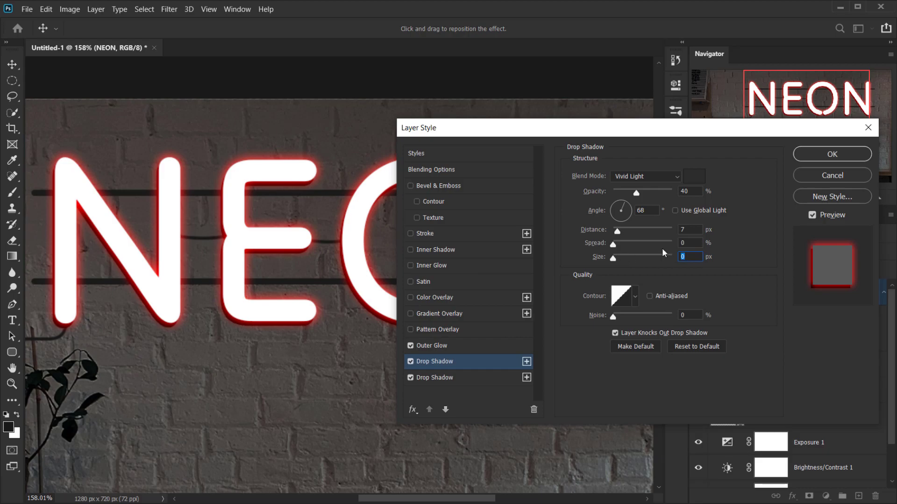
{"action": "left_click", "coordinate": [652, 176]}
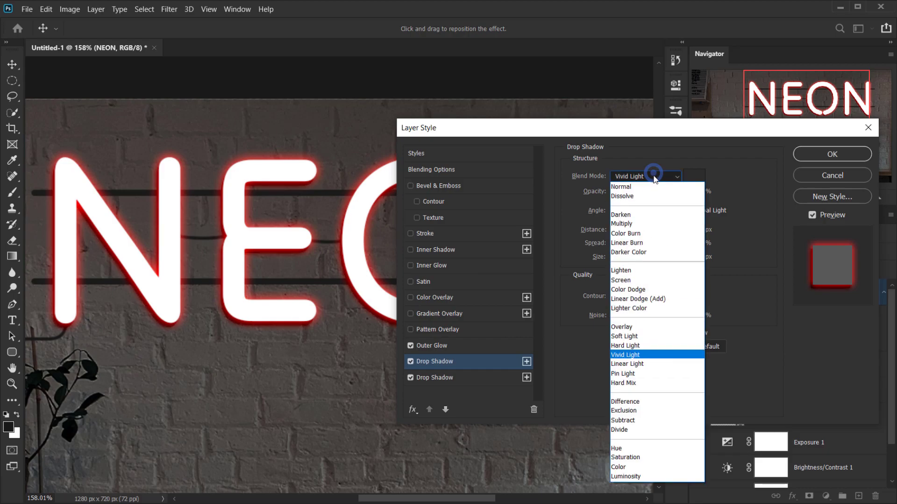
{"action": "left_click", "coordinate": [649, 280]}
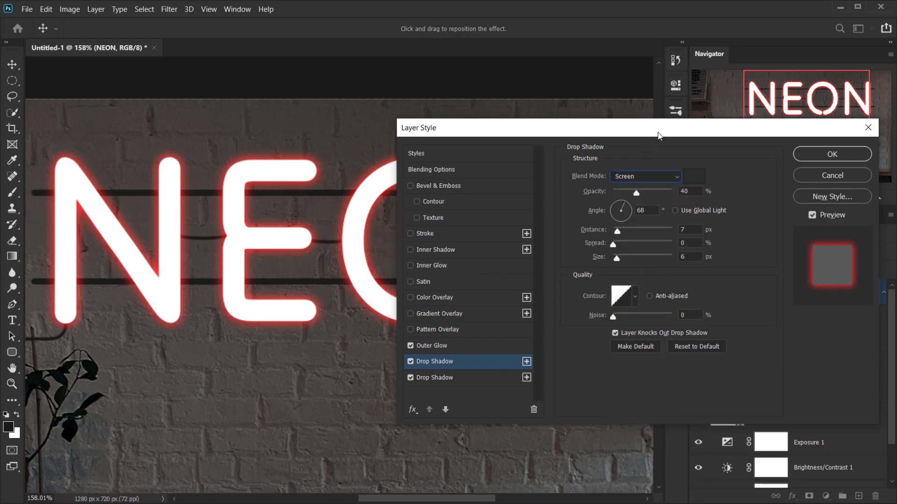
Set the second drop shadow's colour to red ff0000
{"action": "left_click_drag", "start_coordinate": [657, 126], "coordinate": [710, 130]}
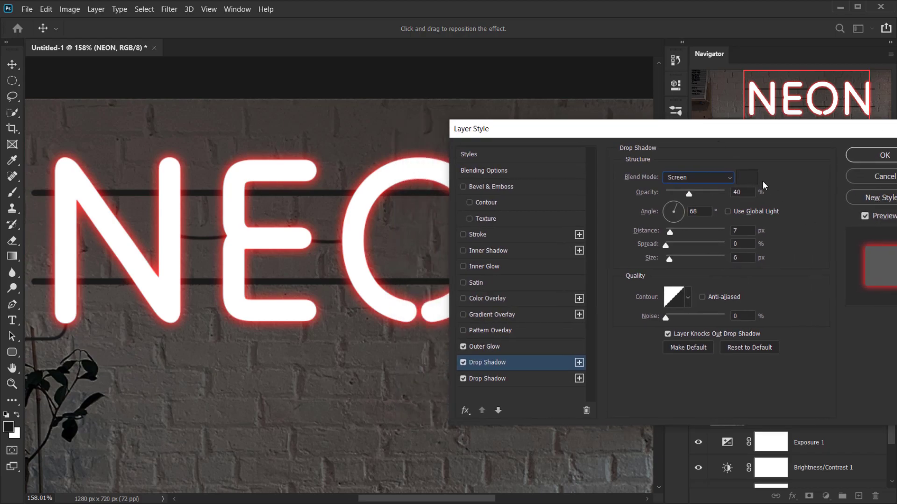
{"action": "left_click", "coordinate": [746, 177]}
{"action": "type", "text": "ff0000"}
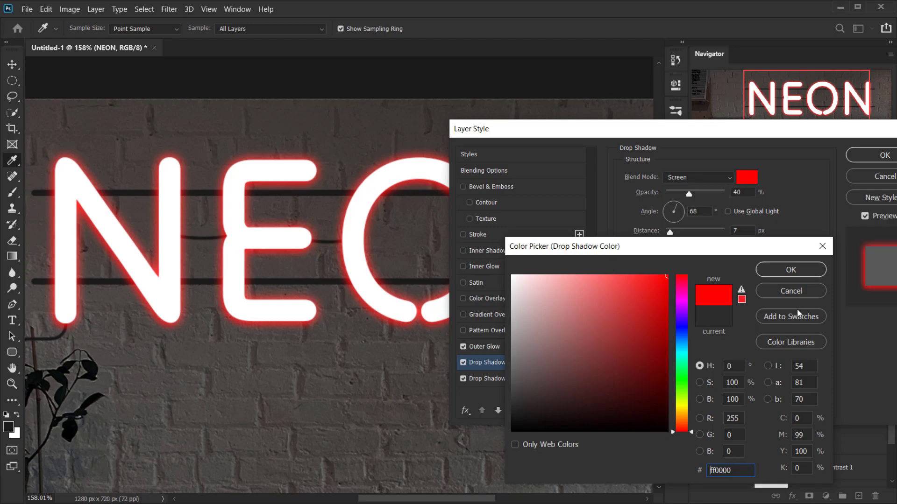
{"action": "left_click", "coordinate": [786, 270]}
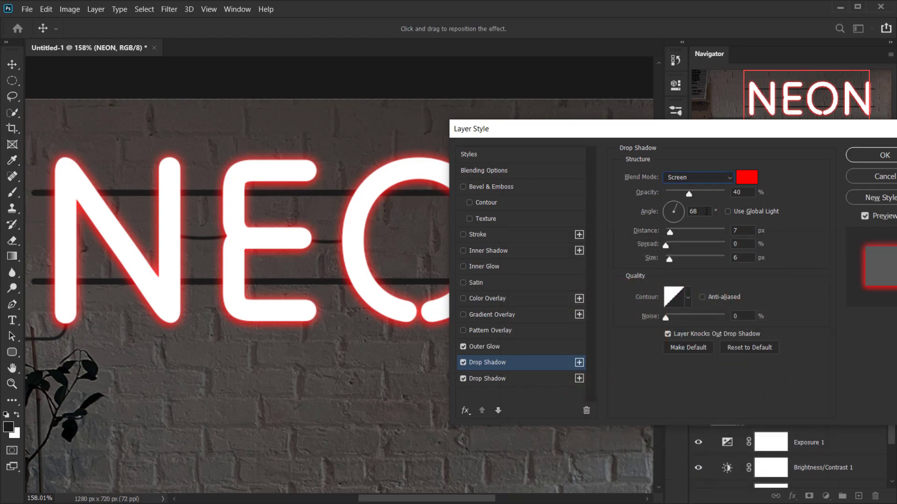
Turn the red shadow into a glow with 63% opacity, 0 px distance, 13% spread and 51 px size
{"action": "left_click_drag", "start_coordinate": [692, 193], "coordinate": [708, 196]}
{"action": "left_click_drag", "start_coordinate": [670, 233], "coordinate": [643, 227]}
{"action": "left_click_drag", "start_coordinate": [665, 245], "coordinate": [683, 262]}
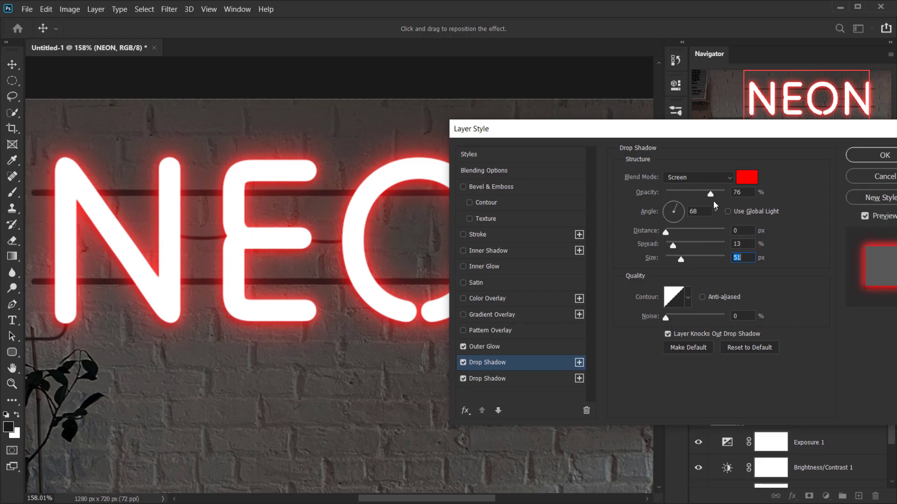
{"action": "left_click_drag", "start_coordinate": [710, 193], "coordinate": [707, 197]}
Add another red Drop Shadow with 55% opacity, 21% spread and 16 px size
{"action": "left_click", "coordinate": [579, 363]}
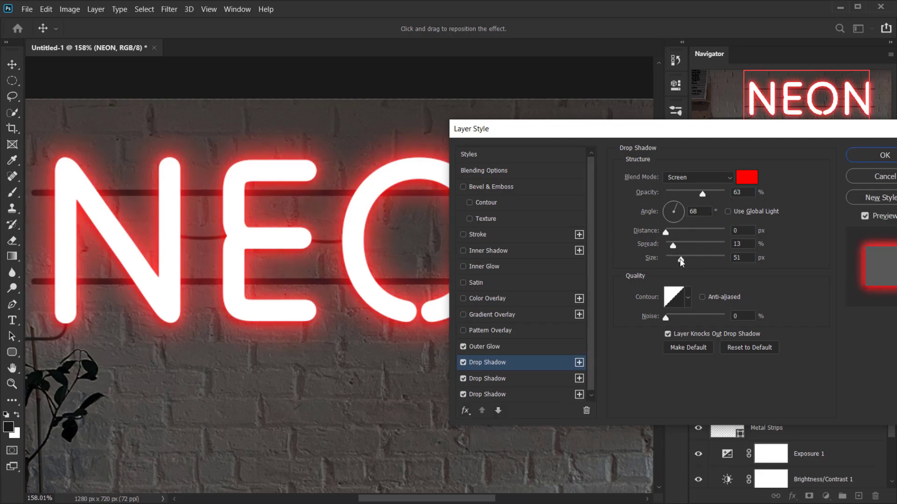
{"action": "mouse_move", "coordinate": [681, 259]}
{"action": "left_mouse_down"}
{"action": "mouse_move", "coordinate": [670, 259]}
{"action": "mouse_move", "coordinate": [677, 245]}
{"action": "mouse_move", "coordinate": [667, 244]}
{"action": "mouse_move", "coordinate": [673, 262]}
{"action": "left_mouse_up"}
{"action": "left_click_drag", "start_coordinate": [706, 192], "coordinate": [699, 195]}
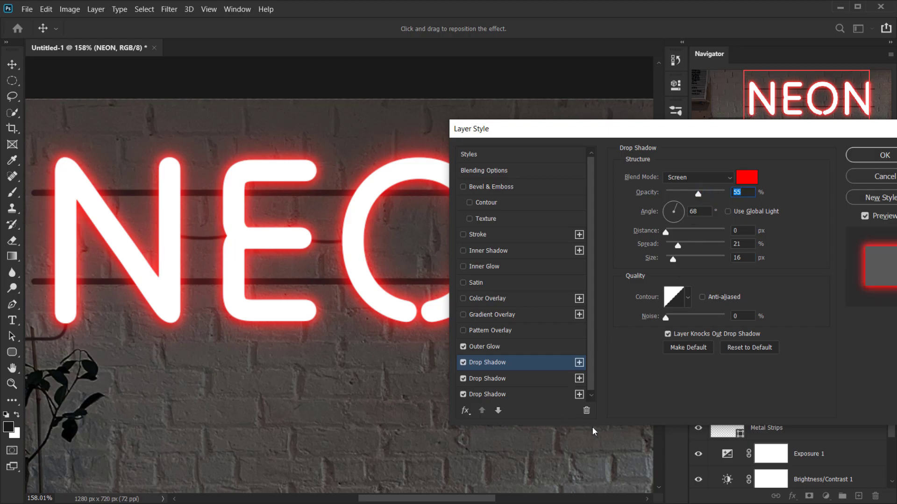
Add one more red Drop Shadow as a wide glow with 43% opacity, 9% spread and 84 px size
{"action": "left_click", "coordinate": [579, 362]}
{"action": "mouse_move", "coordinate": [671, 260]}
{"action": "left_mouse_down"}
{"action": "mouse_move", "coordinate": [697, 263]}
{"action": "mouse_move", "coordinate": [668, 243]}
{"action": "left_mouse_up"}
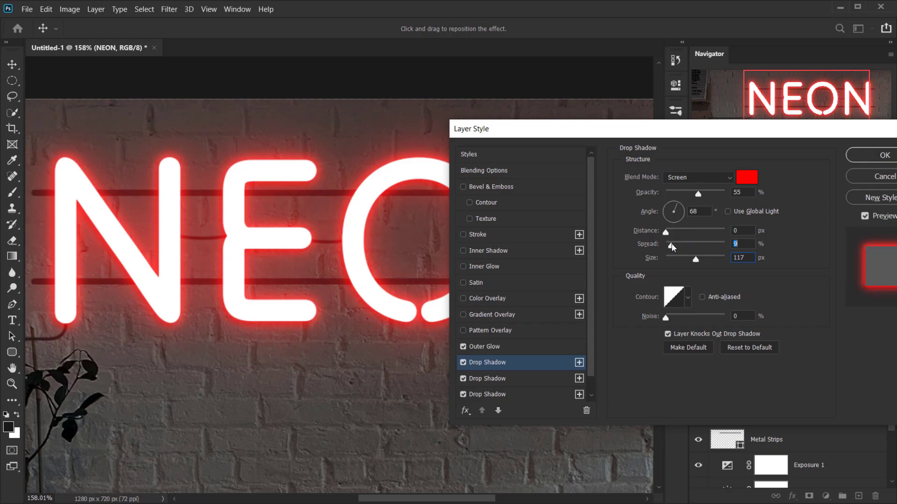
{"action": "left_click_drag", "start_coordinate": [695, 260], "coordinate": [689, 260]}
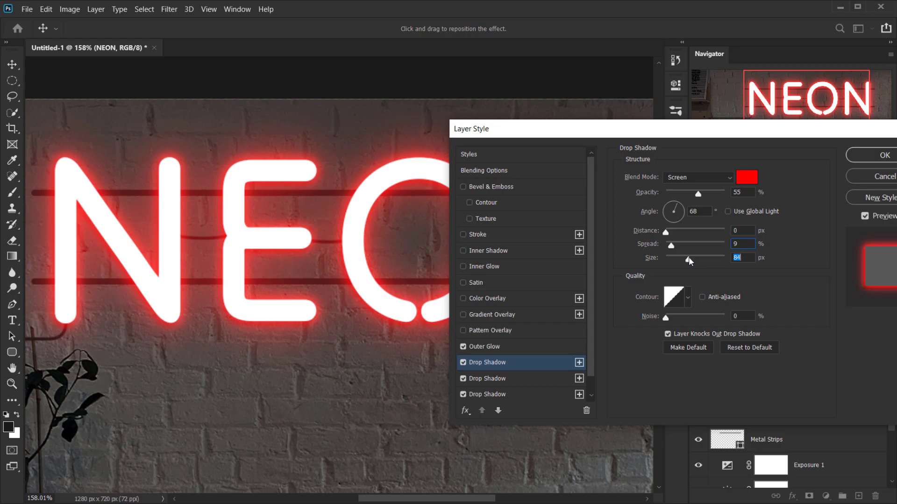
{"action": "left_click_drag", "start_coordinate": [700, 195], "coordinate": [691, 197]}
{"action": "left_click_drag", "start_coordinate": [548, 126], "coordinate": [529, 162]}
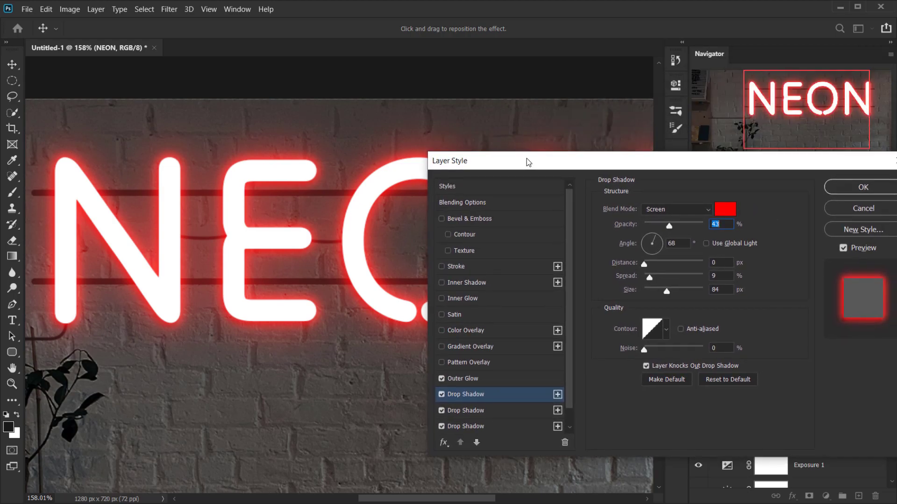
Add another red Drop Shadow with 50% opacity, 13% spread and 24 px size, and toggle it to compare the glow
{"action": "scroll", "coordinate": [532, 332], "scroll_direction": "down", "scroll_amount": 1}
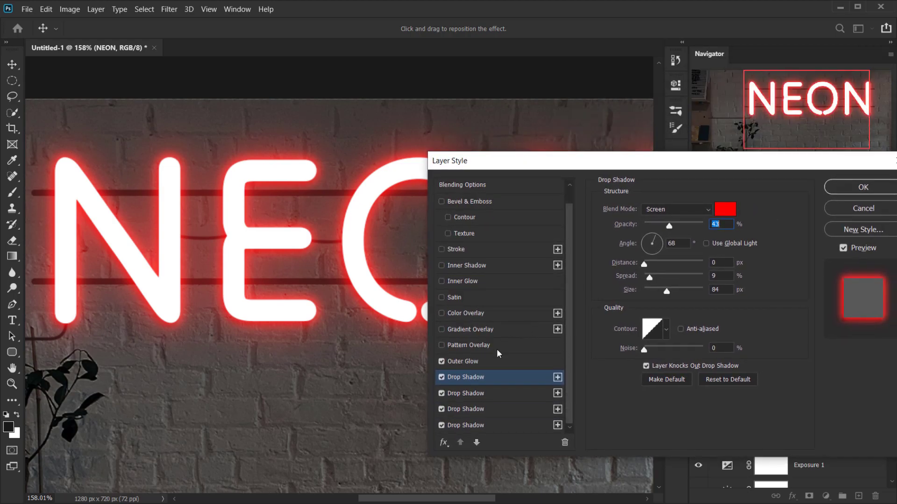
{"action": "scroll", "coordinate": [500, 360], "scroll_direction": "up", "scroll_amount": 1}
{"action": "left_click", "coordinate": [557, 393]}
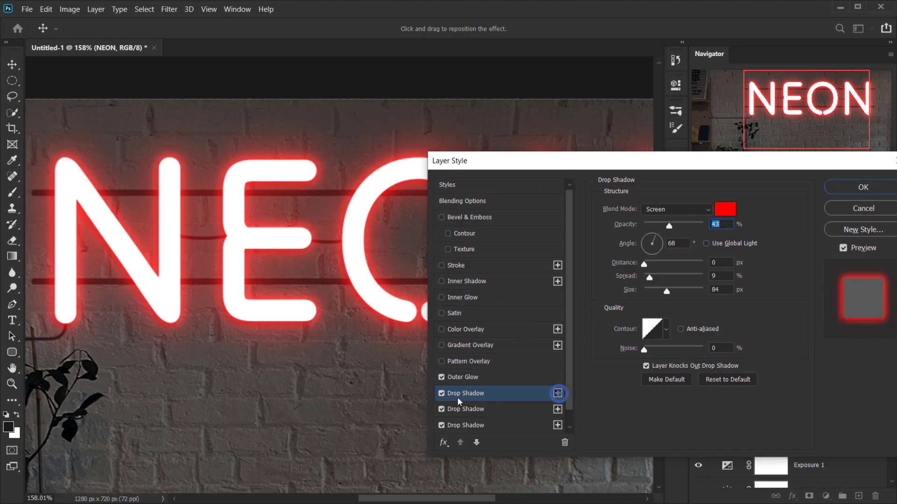
{"action": "left_click_drag", "start_coordinate": [649, 279], "coordinate": [654, 290]}
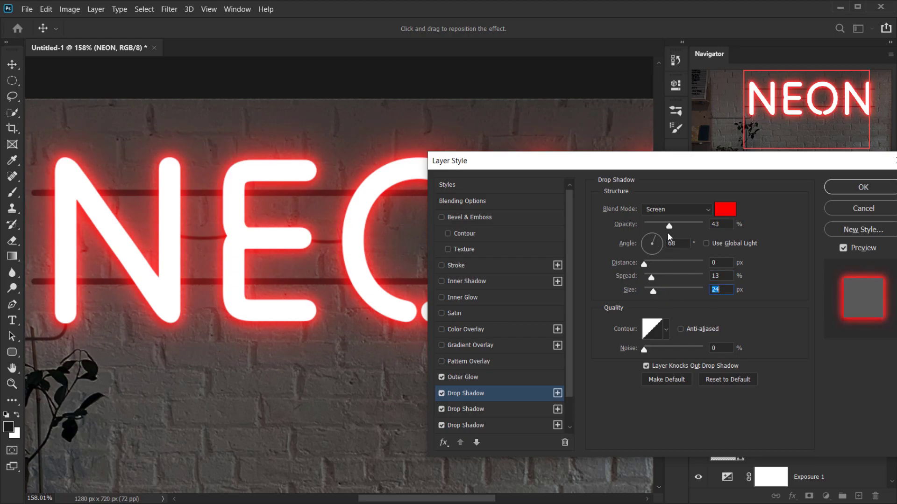
{"action": "left_click_drag", "start_coordinate": [669, 226], "coordinate": [674, 230]}
{"action": "left_click", "coordinate": [441, 393]}
{"action": "left_click", "coordinate": [442, 393]}
Enable a Color Overlay on the NEON text in light pink f5aeae
{"action": "left_click_drag", "start_coordinate": [527, 155], "coordinate": [581, 154]}
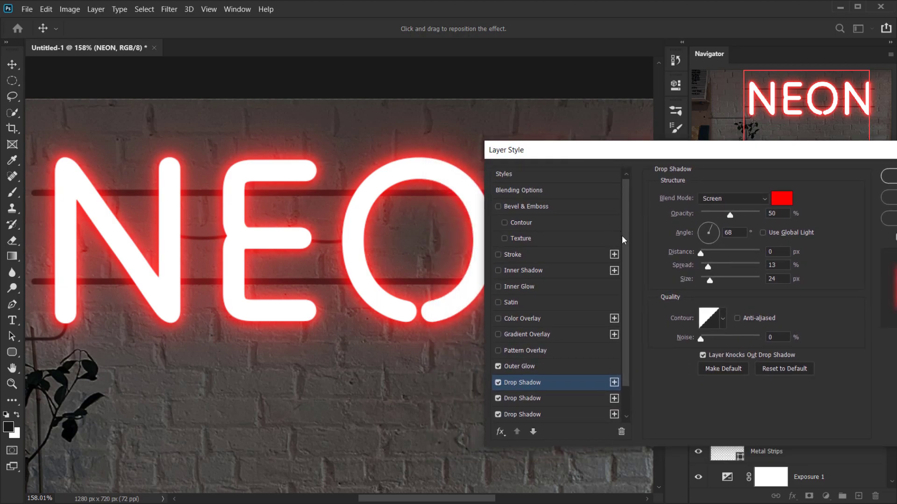
{"action": "left_click", "coordinate": [516, 322]}
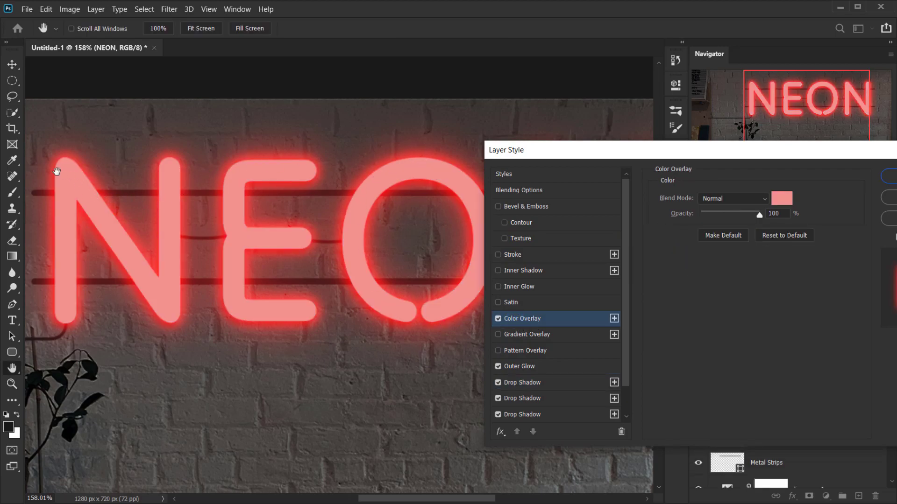
{"action": "left_click", "coordinate": [782, 200]}
{"action": "mouse_move", "coordinate": [580, 286]}
{"action": "left_mouse_down"}
{"action": "mouse_move", "coordinate": [597, 284]}
{"action": "mouse_move", "coordinate": [565, 288]}
{"action": "mouse_move", "coordinate": [557, 279]}
{"action": "left_mouse_up"}
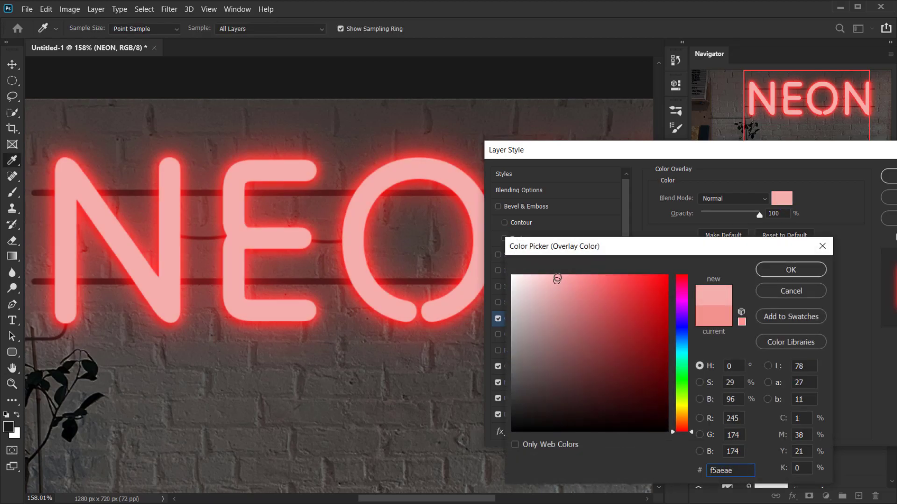
{"action": "left_click", "coordinate": [778, 270]}
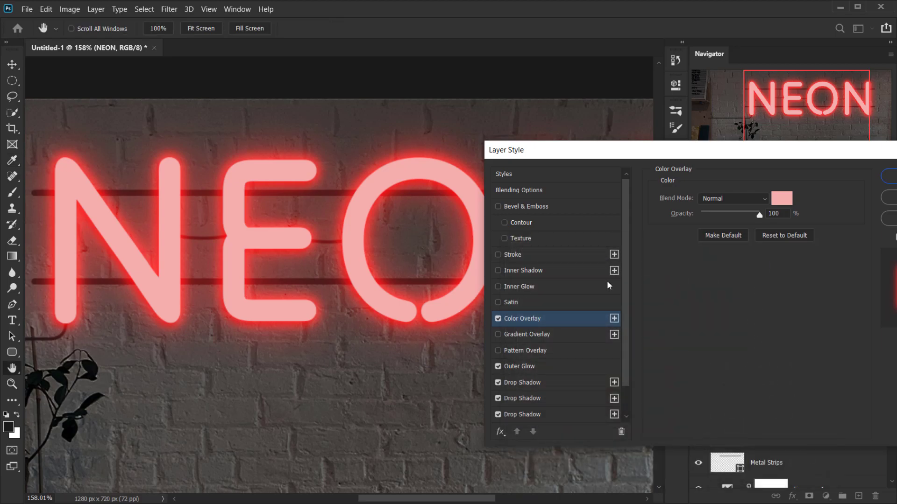
Add a centre-sourced Inner Glow to the NEON text in near-white pink f9efef with 20% choke and 18 px size
{"action": "left_click", "coordinate": [523, 286]}
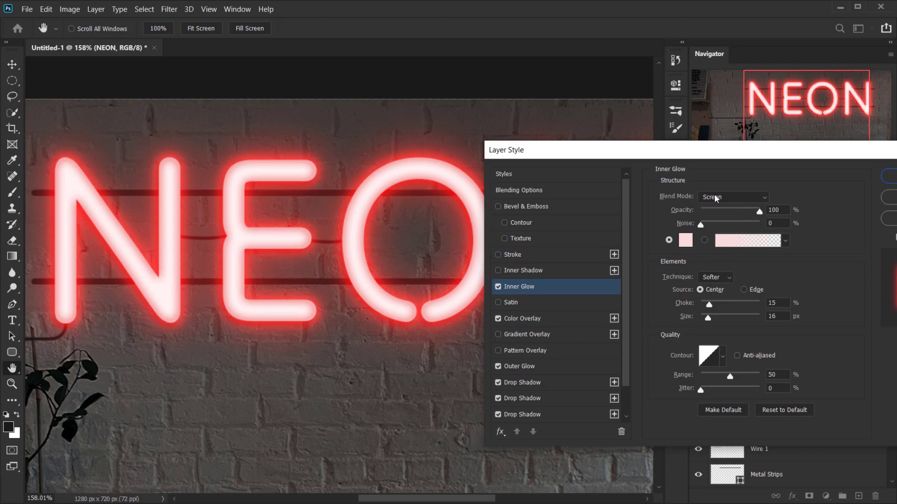
{"action": "left_click", "coordinate": [685, 239]}
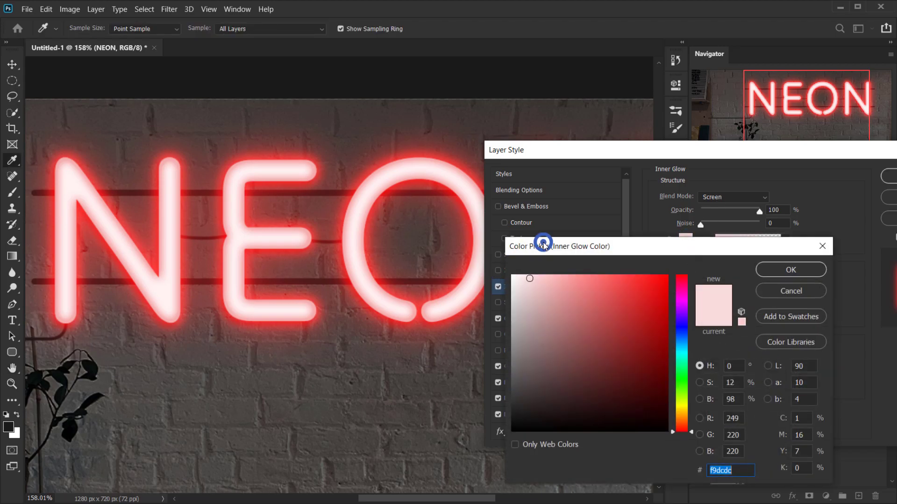
{"action": "left_click_drag", "start_coordinate": [543, 242], "coordinate": [552, 245]}
{"action": "left_click_drag", "start_coordinate": [537, 289], "coordinate": [527, 280]}
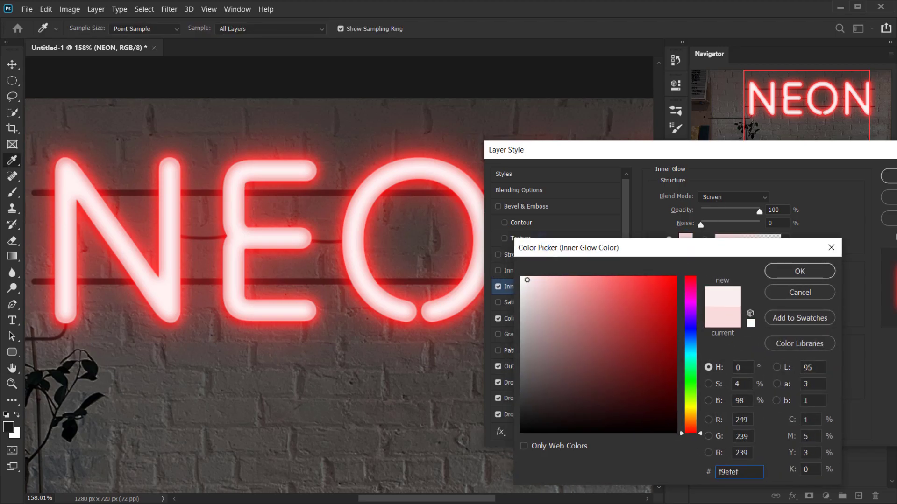
{"action": "left_click", "coordinate": [799, 270]}
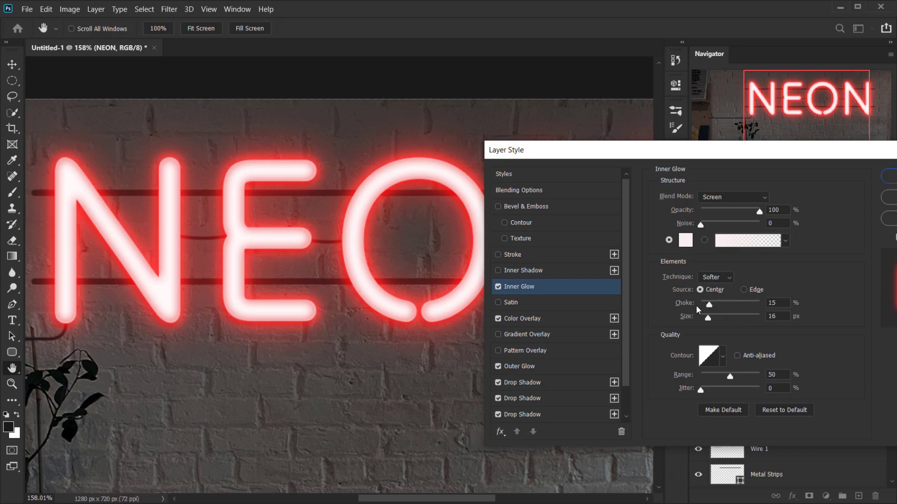
{"action": "mouse_move", "coordinate": [709, 304]}
{"action": "left_mouse_down"}
{"action": "mouse_move", "coordinate": [694, 320]}
{"action": "mouse_move", "coordinate": [708, 325]}
{"action": "mouse_move", "coordinate": [701, 304]}
{"action": "mouse_move", "coordinate": [715, 308]}
{"action": "left_mouse_up"}
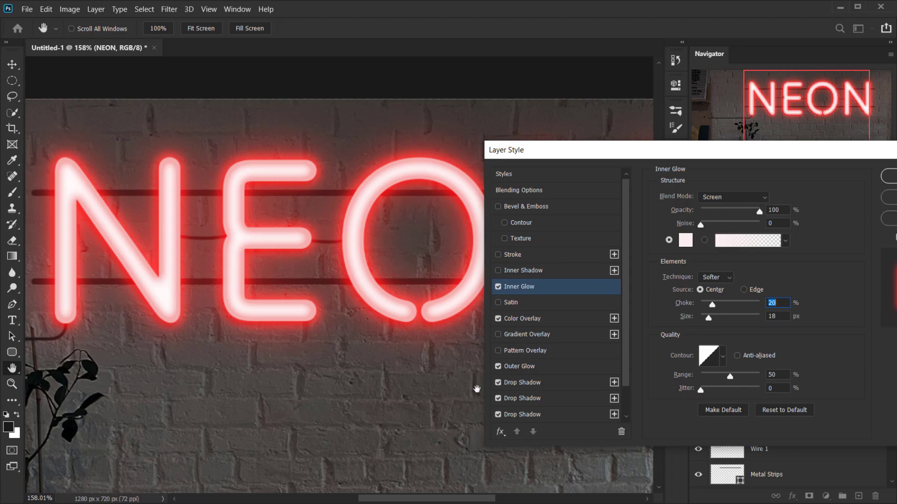
Change the Color Overlay to the more saturated pink f49394
{"action": "left_click", "coordinate": [539, 318]}
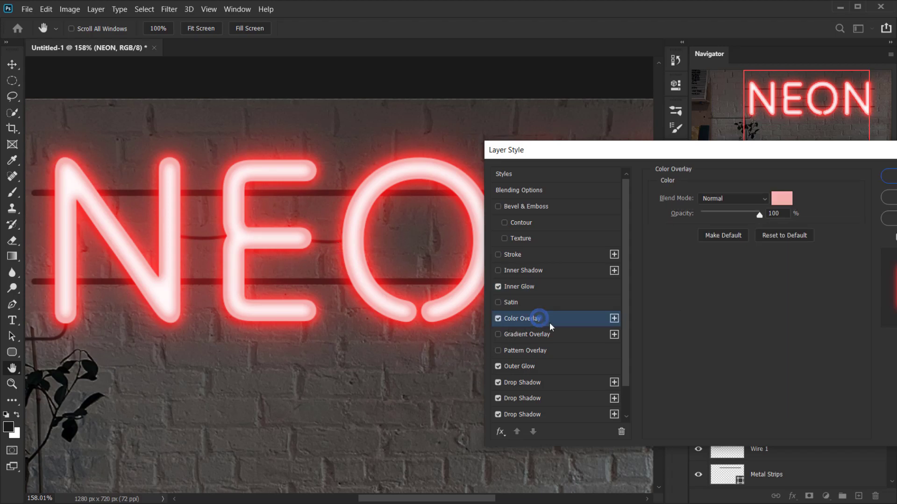
{"action": "left_click", "coordinate": [772, 201]}
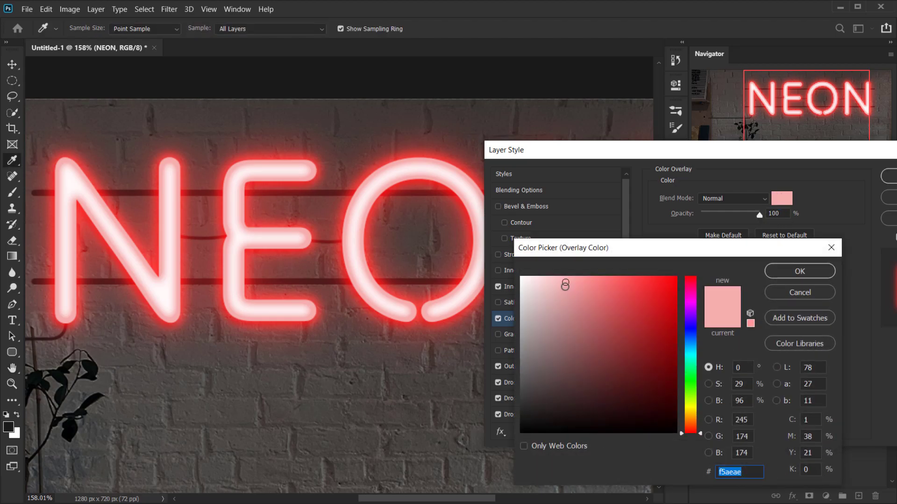
{"action": "mouse_move", "coordinate": [563, 284]}
{"action": "left_mouse_down"}
{"action": "mouse_move", "coordinate": [565, 292]}
{"action": "mouse_move", "coordinate": [596, 282]}
{"action": "mouse_move", "coordinate": [582, 284]}
{"action": "left_mouse_up"}
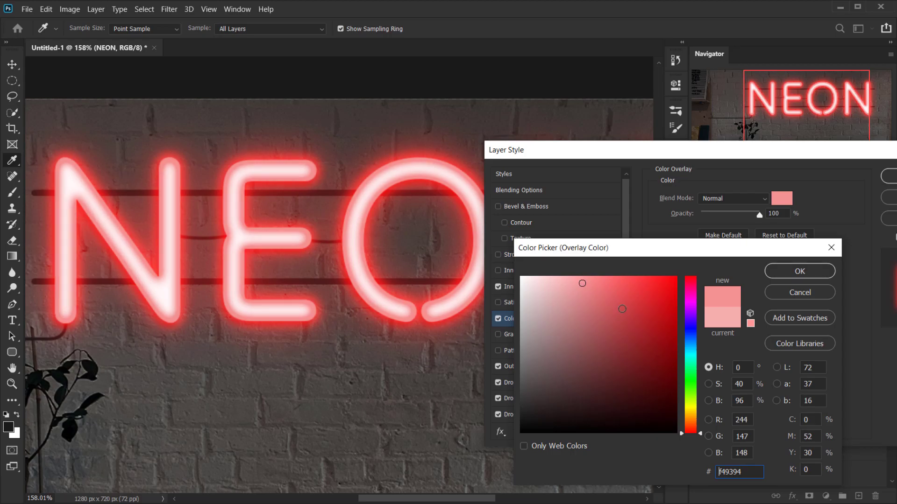
{"action": "left_click", "coordinate": [796, 270]}
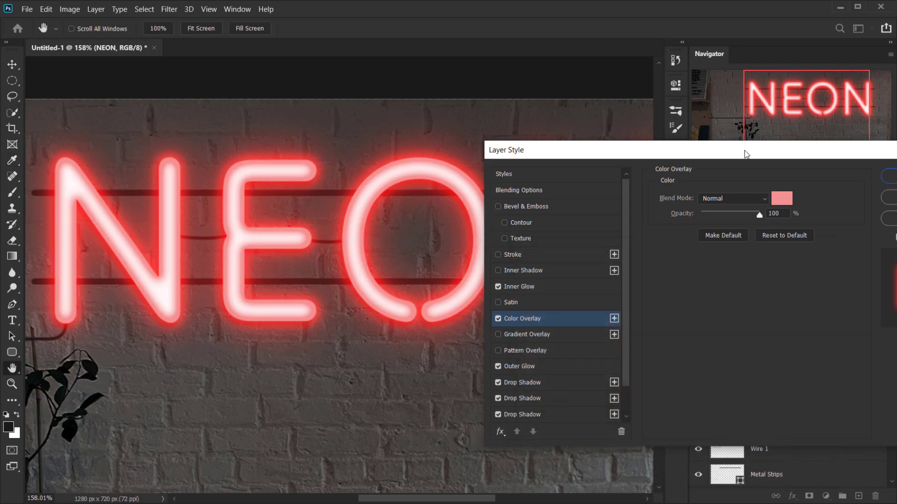
Switch off the lowest Drop Shadow effect to compare the glow without it
{"action": "scroll", "coordinate": [551, 388], "scroll_direction": "down", "scroll_amount": 2}
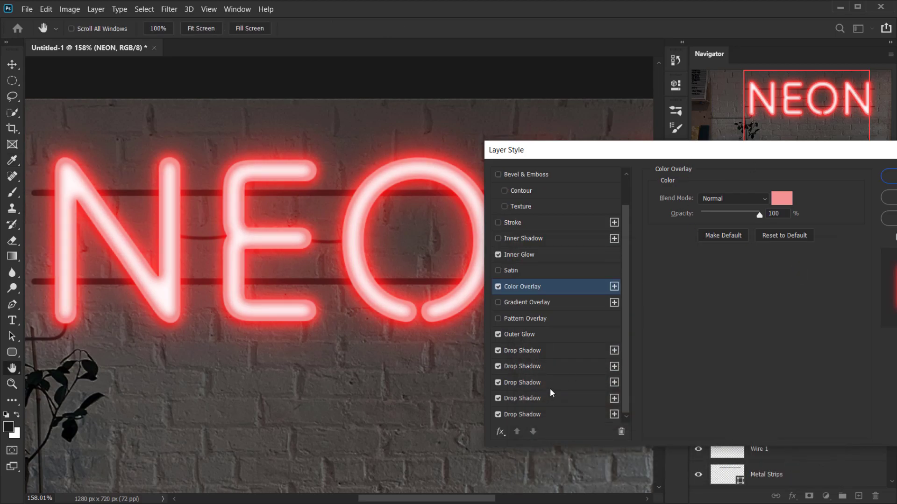
{"action": "left_click", "coordinate": [499, 414]}
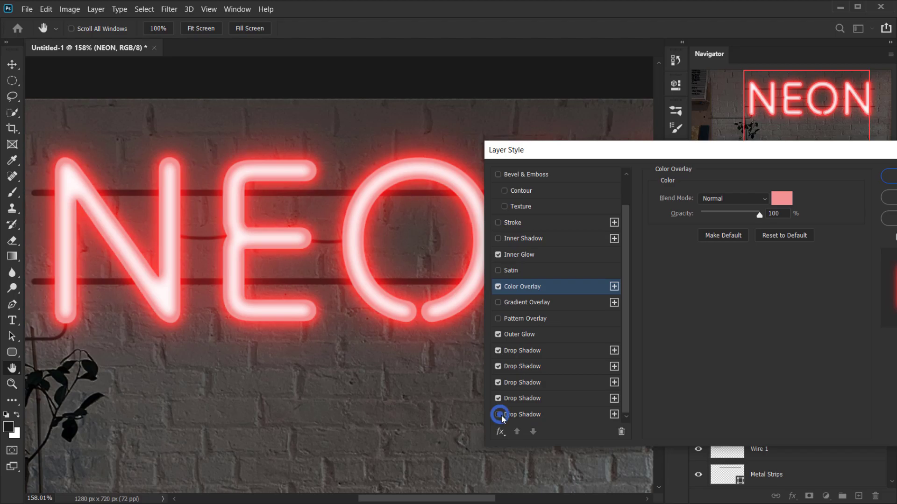
Enable the lowest Drop Shadow on the NEON text layer and set its colour to dark red b00c0c
{"action": "left_click", "coordinate": [498, 414]}
{"action": "left_click", "coordinate": [519, 414]}
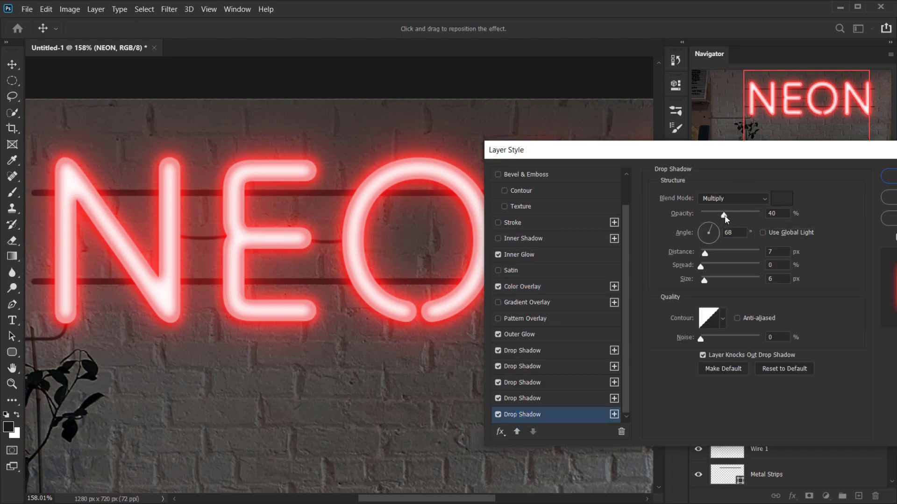
{"action": "left_click", "coordinate": [784, 195]}
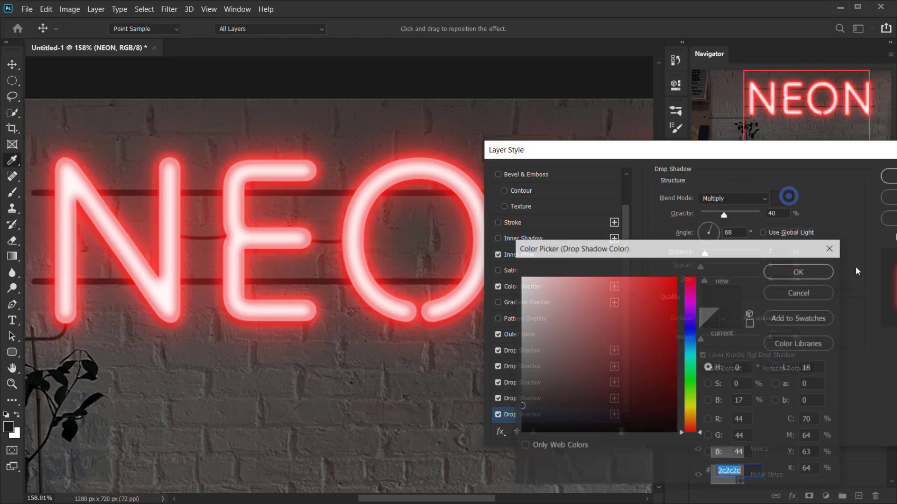
{"action": "type", "text": "ea1b1b"}
{"action": "left_click", "coordinate": [653, 359]}
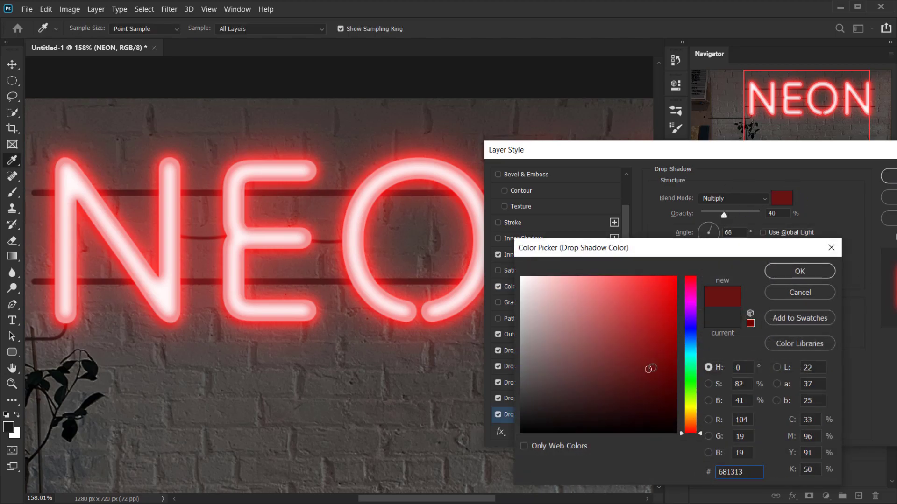
{"action": "left_click", "coordinate": [654, 344]}
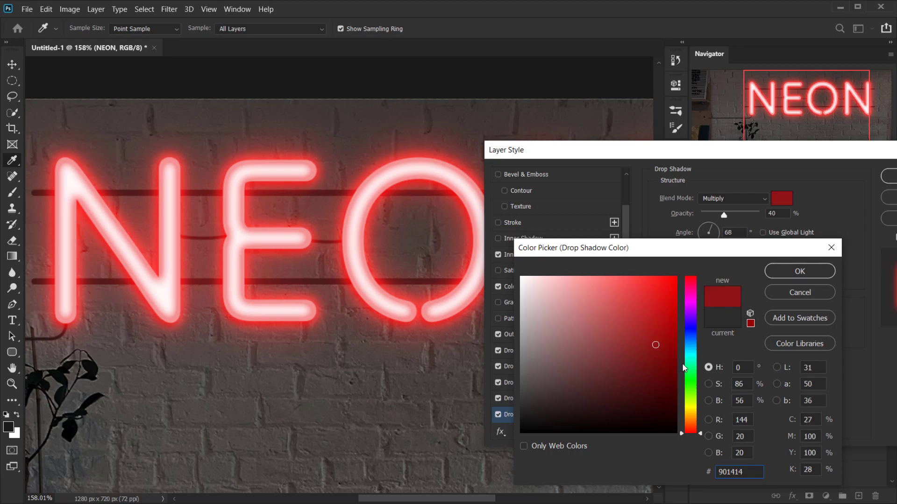
{"action": "left_click", "coordinate": [667, 325]}
{"action": "left_click", "coordinate": [800, 271]}
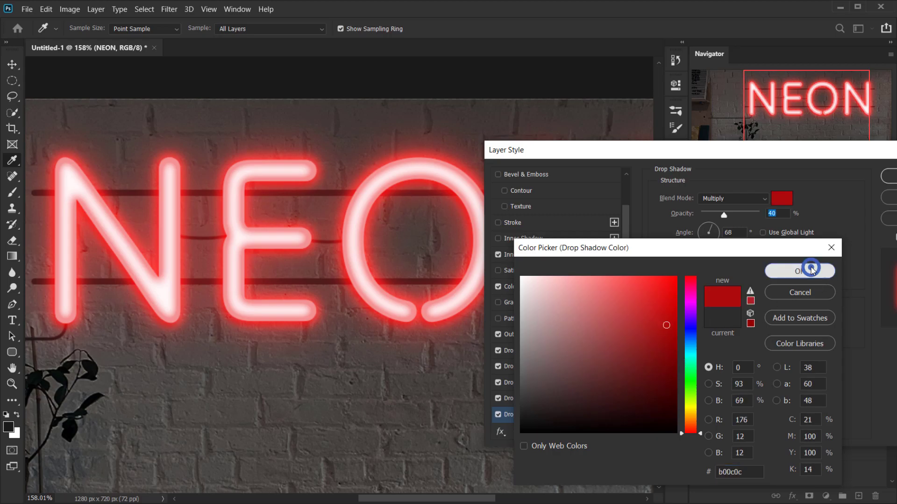
Compare the sign with and without the lowest Drop Shadow, set its opacity to 25%, and apply the NEON layer style
{"action": "left_click", "coordinate": [498, 413]}
{"action": "left_click", "coordinate": [498, 413]}
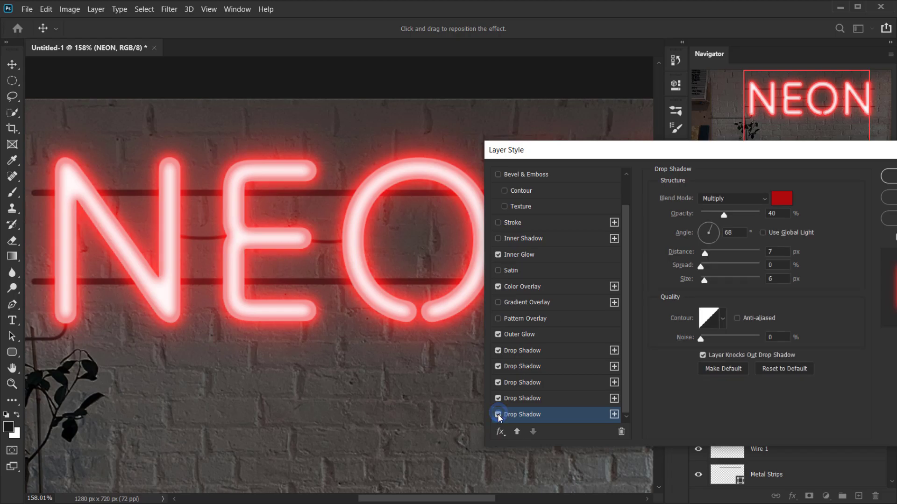
{"action": "left_click_drag", "start_coordinate": [724, 216], "coordinate": [713, 213]}
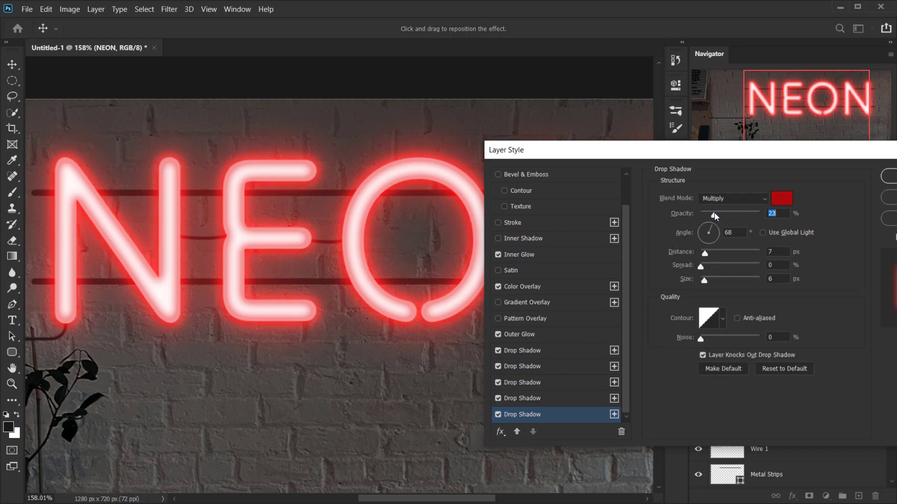
{"action": "left_click_drag", "start_coordinate": [749, 154], "coordinate": [720, 160]}
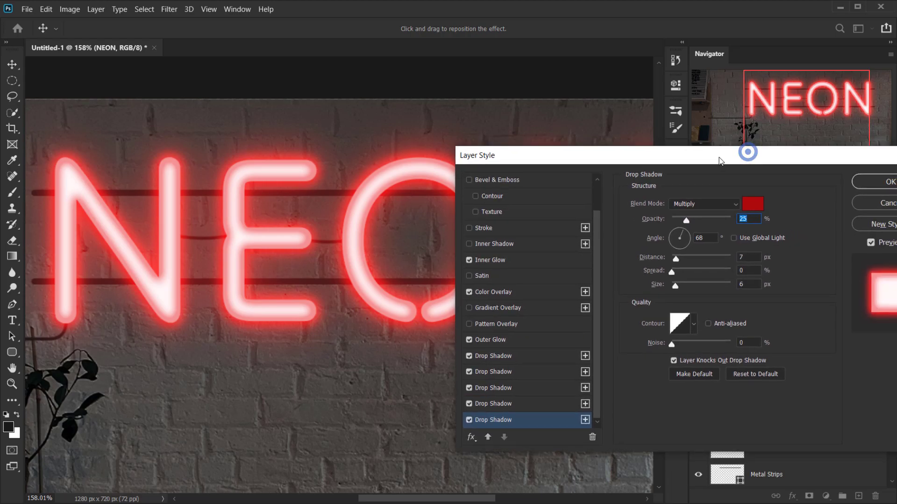
{"action": "left_click_drag", "start_coordinate": [780, 164], "coordinate": [735, 154]}
{"action": "left_click", "coordinate": [846, 171]}
Examine the NEON lettering's glow and the metal strips behind it, both up close and in the whole scene
{"action": "scroll", "coordinate": [418, 328], "scroll_direction": "down", "scroll_amount": 3}
{"action": "scroll", "coordinate": [365, 233], "scroll_direction": "up", "scroll_amount": 5}
{"action": "scroll", "coordinate": [341, 268], "scroll_direction": "down", "scroll_amount": 3}
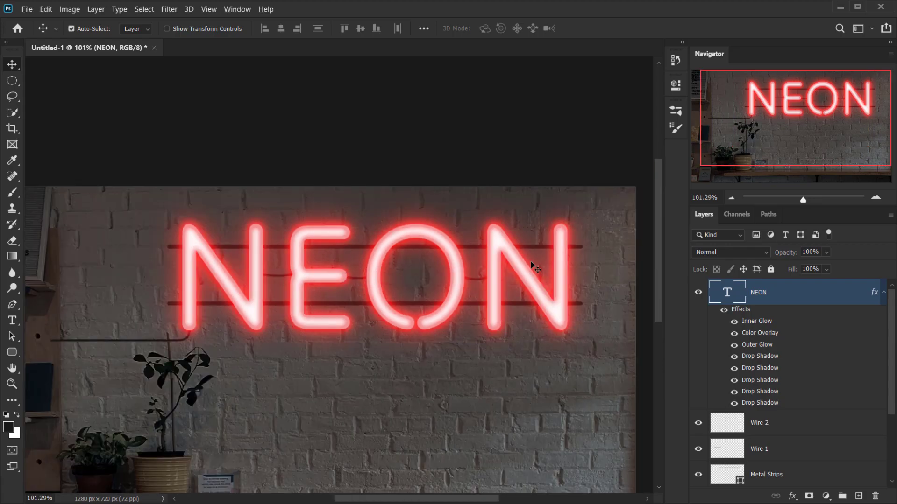
{"action": "scroll", "coordinate": [532, 267], "scroll_direction": "down", "scroll_amount": 1}
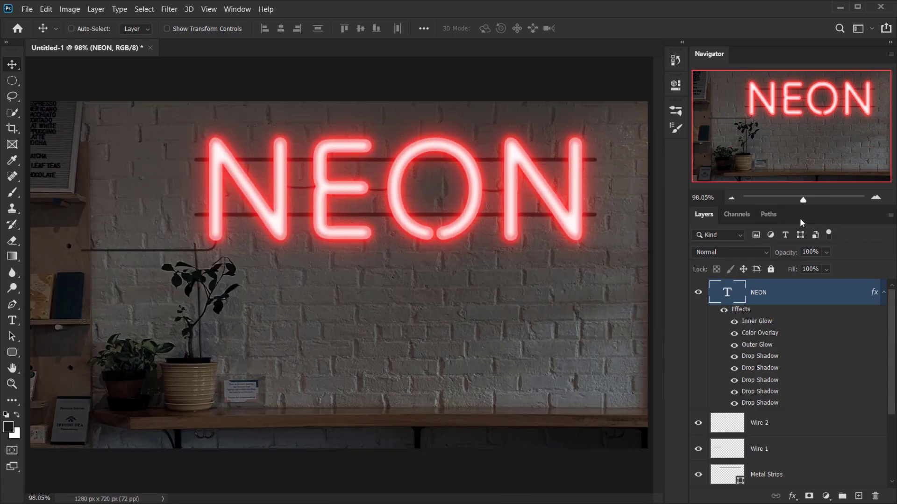
{"action": "scroll", "coordinate": [377, 226], "scroll_direction": "up", "scroll_amount": 3}
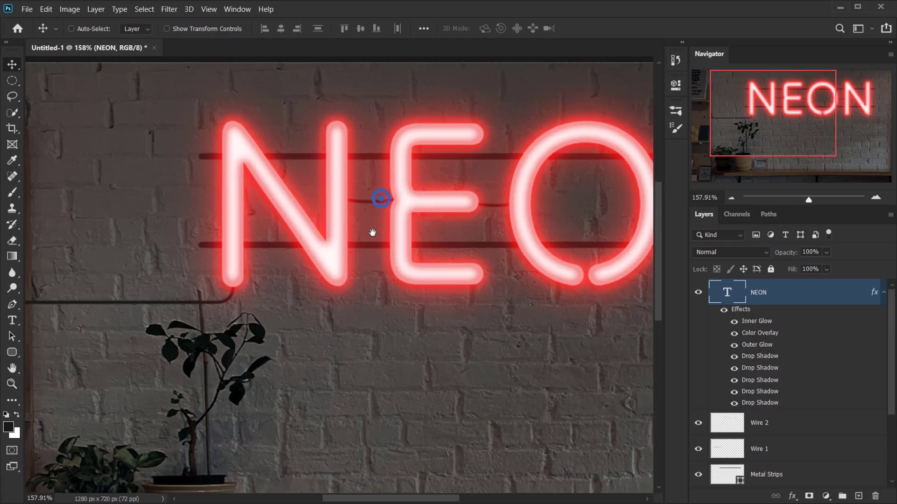
{"action": "scroll", "coordinate": [188, 322], "scroll_direction": "up", "scroll_amount": 2}
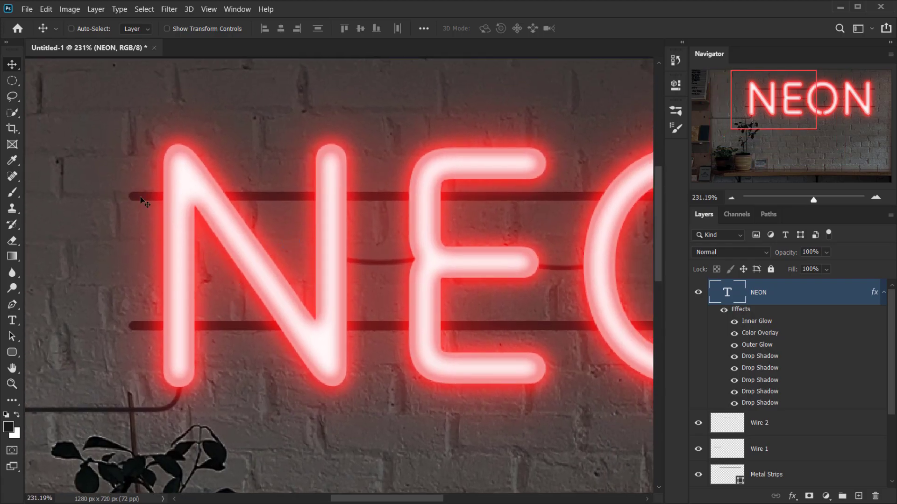
{"action": "scroll", "coordinate": [621, 193], "scroll_direction": "down", "scroll_amount": 3}
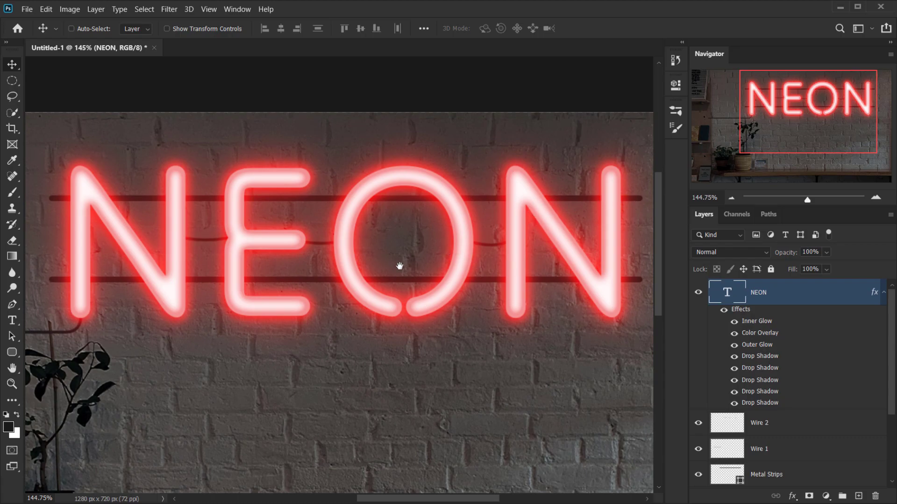
{"action": "left_click_drag", "start_coordinate": [345, 270], "coordinate": [409, 266]}
{"action": "scroll", "coordinate": [297, 294], "scroll_direction": "down", "scroll_amount": 2}
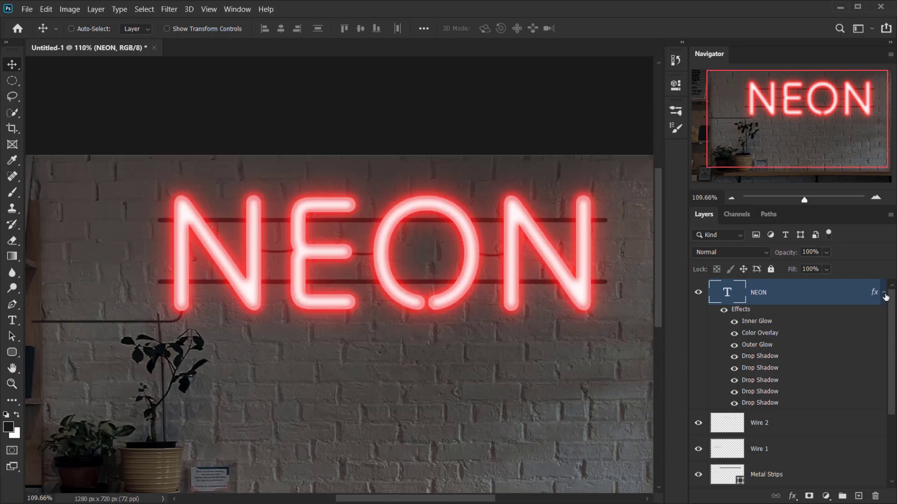
Collapse the NEON layer's effects list and enable Bevel & Emboss on the Metal Strips layer
{"action": "left_click", "coordinate": [887, 293]}
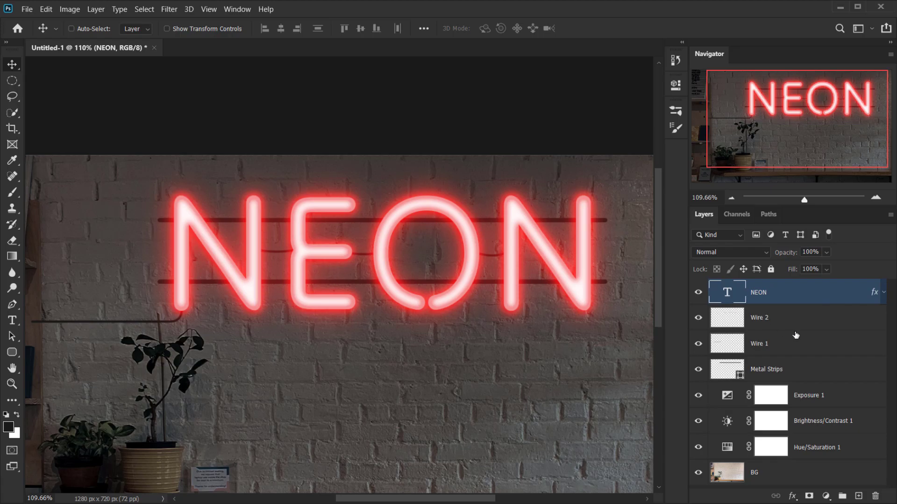
{"action": "left_click", "coordinate": [776, 371]}
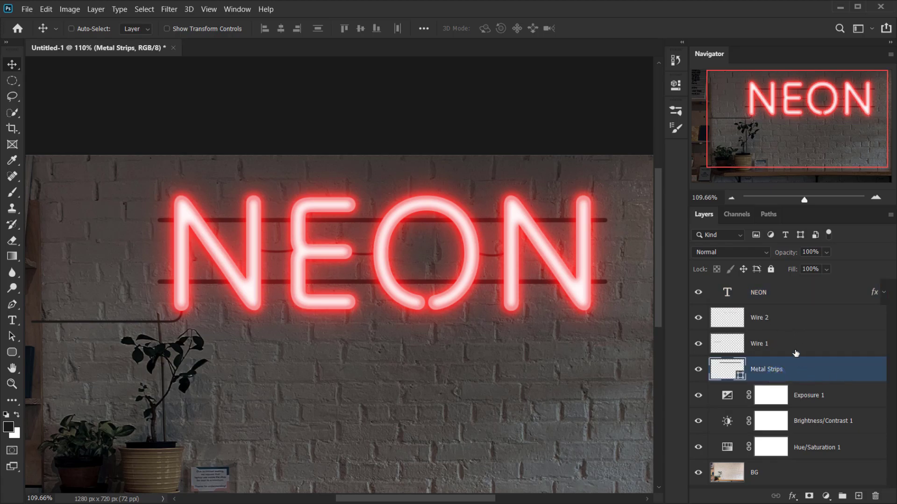
{"action": "left_click_drag", "start_coordinate": [335, 317], "coordinate": [356, 236]}
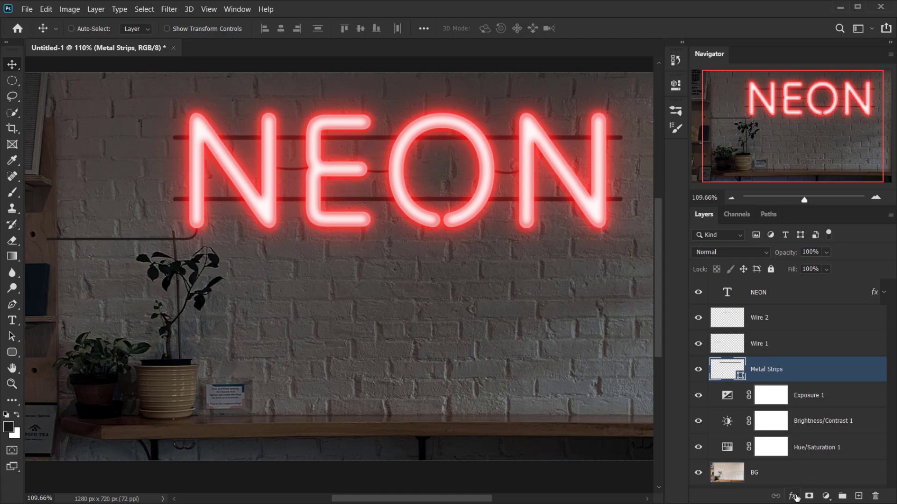
{"action": "left_click", "coordinate": [792, 496]}
{"action": "left_click", "coordinate": [806, 383]}
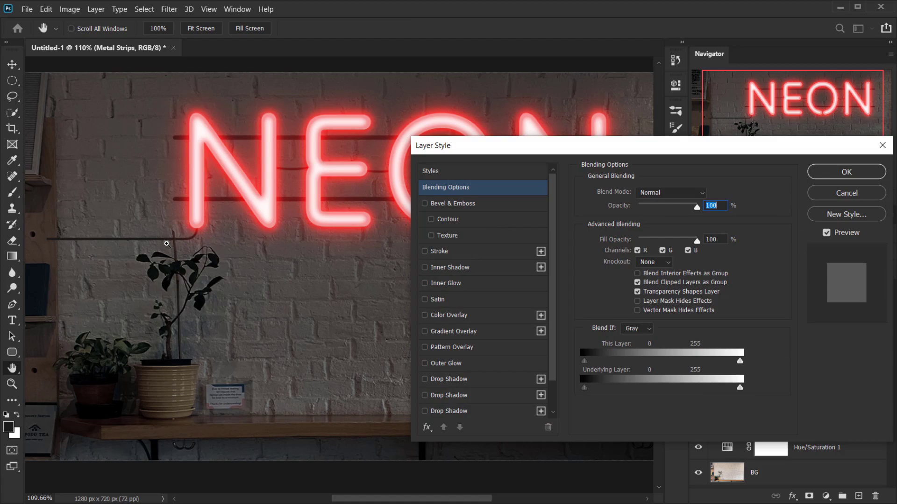
{"action": "left_click", "coordinate": [166, 244], "text": "ctrl"}
{"action": "left_click_drag", "start_coordinate": [159, 238], "coordinate": [255, 248]}
{"action": "left_click_drag", "start_coordinate": [338, 120], "coordinate": [200, 199]}
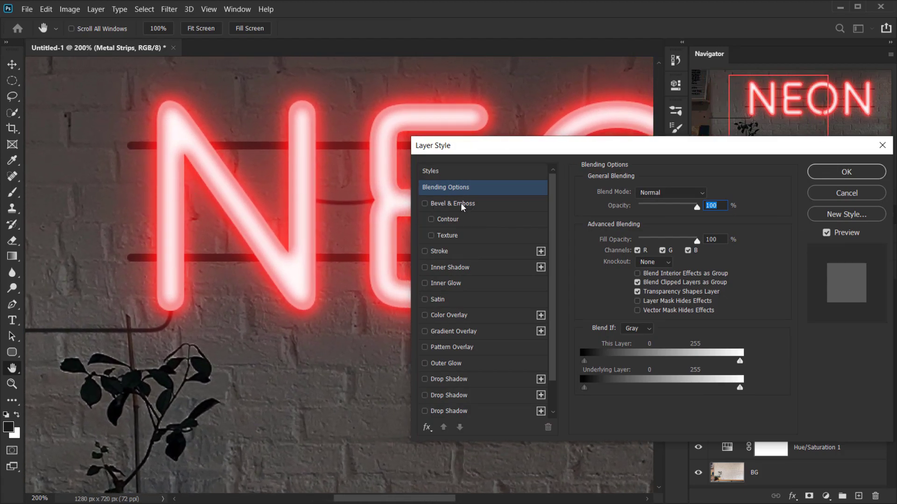
{"action": "left_click", "coordinate": [457, 202]}
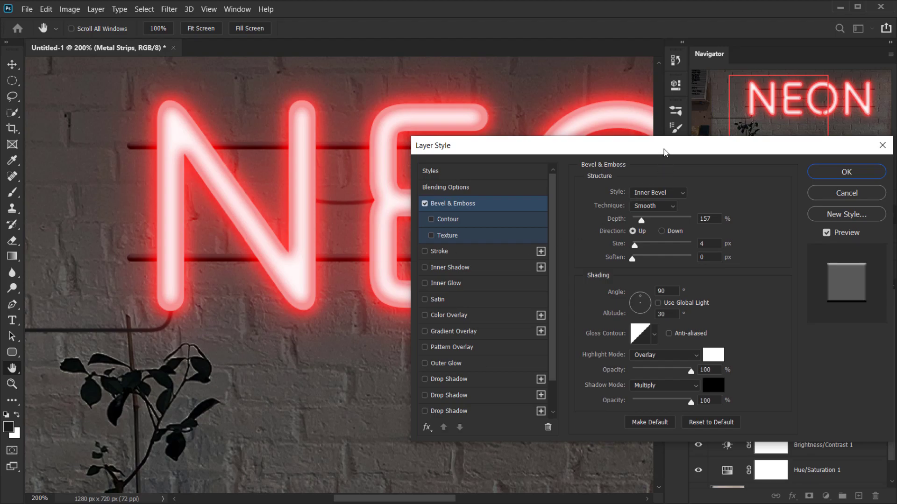
Set the metal strips' Bevel & Emboss depth to 115% and keep its size at 4 px
{"action": "left_click_drag", "start_coordinate": [264, 201], "coordinate": [224, 178]}
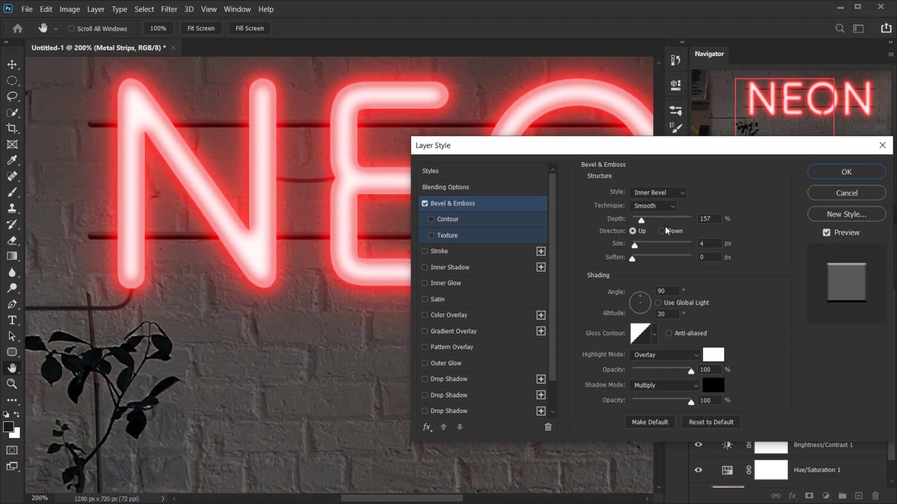
{"action": "left_click_drag", "start_coordinate": [643, 223], "coordinate": [641, 224]}
{"action": "left_click_drag", "start_coordinate": [639, 220], "coordinate": [640, 219]}
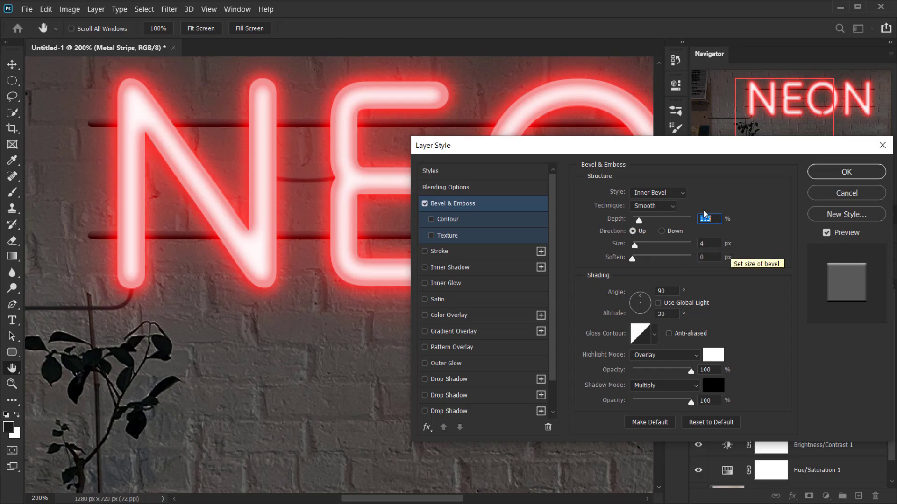
{"action": "mouse_move", "coordinate": [661, 150]}
{"action": "left_mouse_down"}
{"action": "mouse_move", "coordinate": [680, 150]}
{"action": "mouse_move", "coordinate": [664, 138]}
{"action": "left_mouse_up"}
{"action": "left_click", "coordinate": [652, 120]}
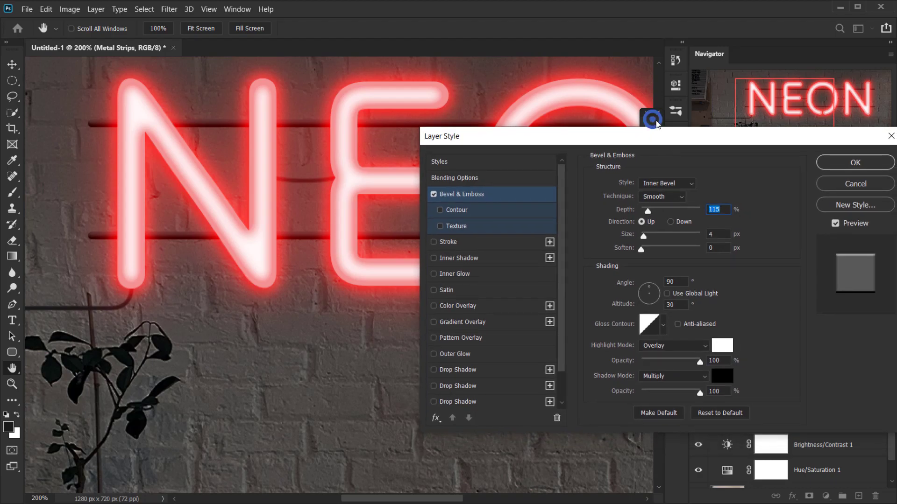
{"action": "left_click", "coordinate": [719, 233]}
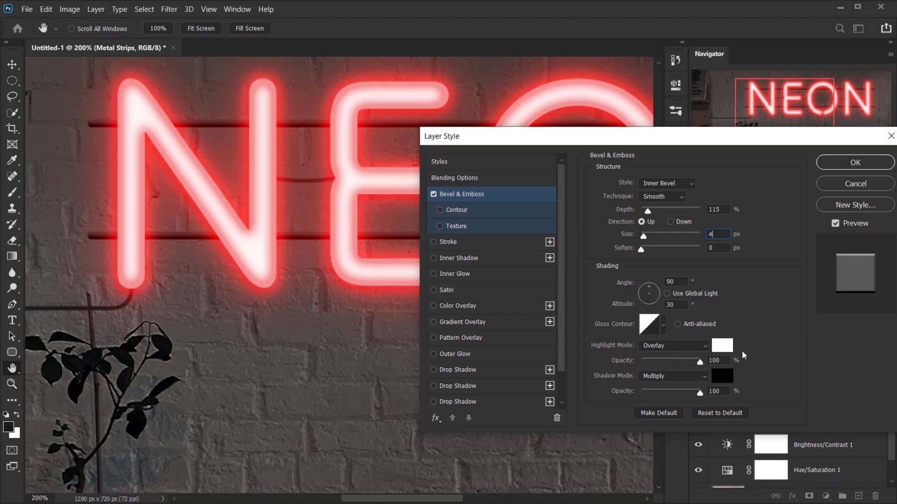
Set the bevel's highlight mode to Overlay and its shadow opacity to 100%, keeping the lettering uncovered by the dialog
{"action": "left_click", "coordinate": [682, 345]}
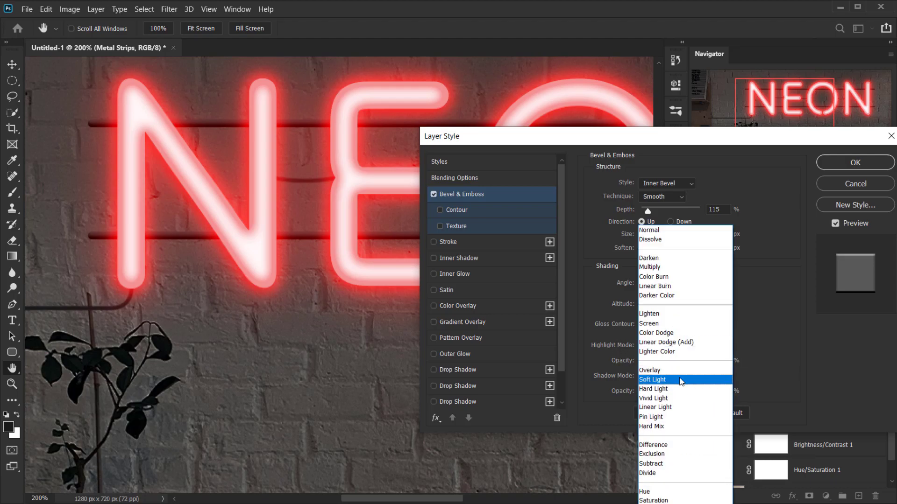
{"action": "left_click", "coordinate": [674, 372]}
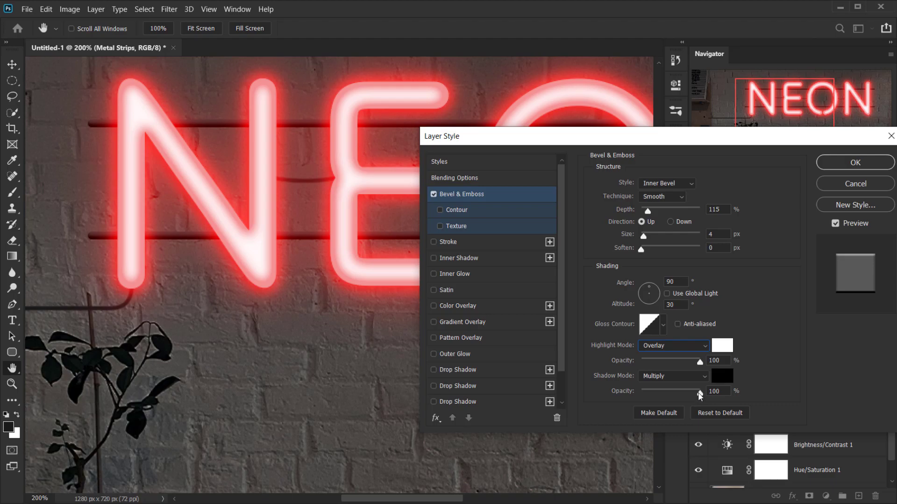
{"action": "left_click_drag", "start_coordinate": [700, 392], "coordinate": [656, 391]}
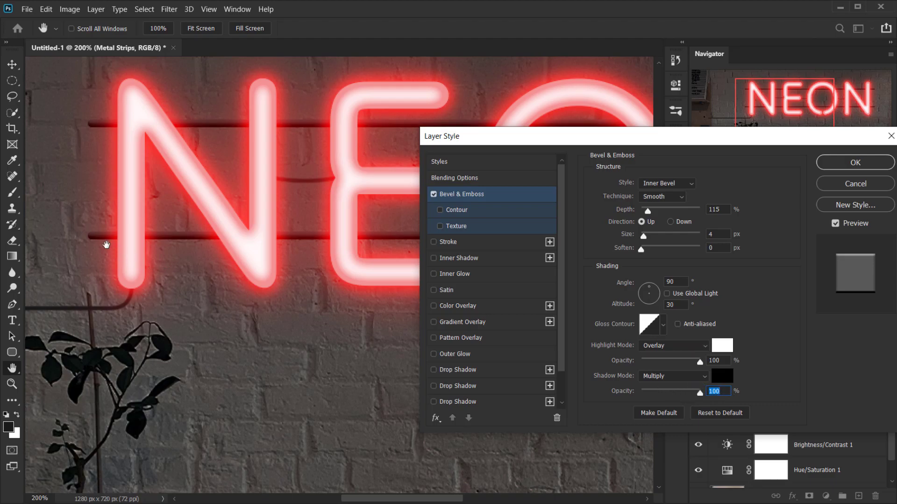
{"action": "left_click_drag", "start_coordinate": [696, 394], "coordinate": [887, 395]}
{"action": "left_click_drag", "start_coordinate": [570, 132], "coordinate": [574, 137]}
{"action": "left_click_drag", "start_coordinate": [597, 171], "coordinate": [612, 183]}
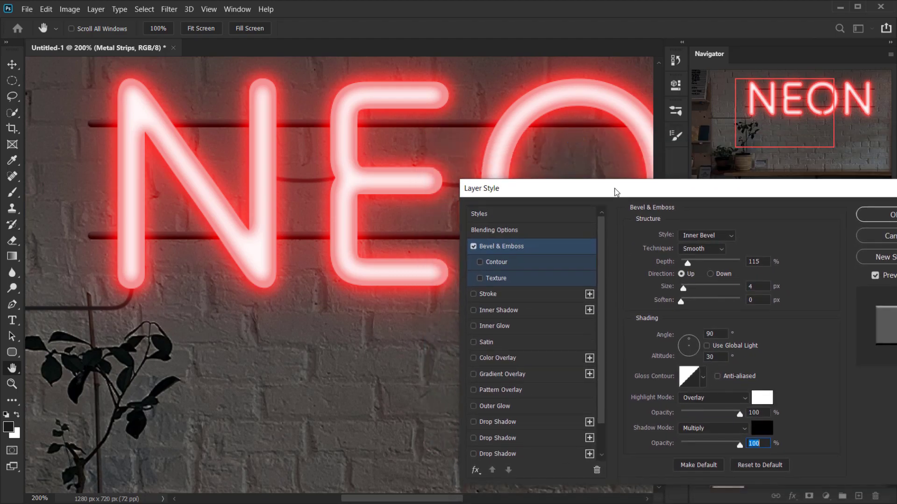
Enable Inner Shadow on the Metal Strips layer and set its colour to light red f45151
{"action": "left_click", "coordinate": [516, 312]}
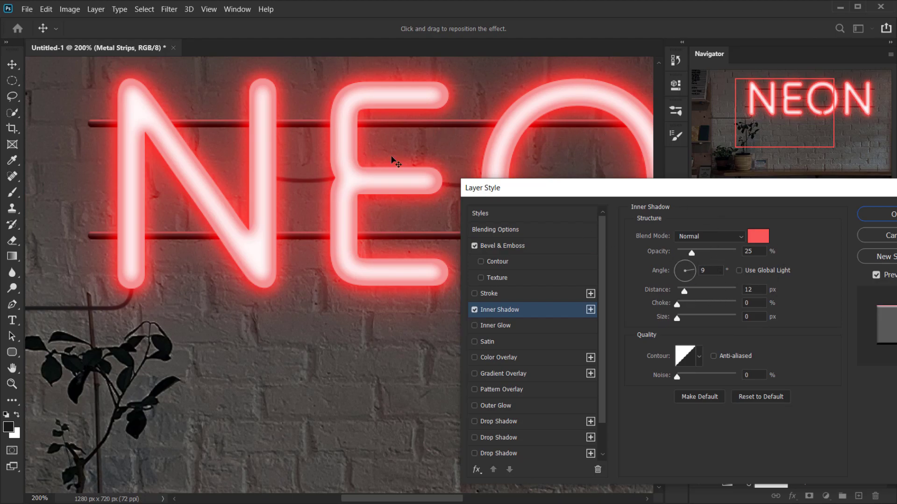
{"action": "left_click", "coordinate": [758, 236]}
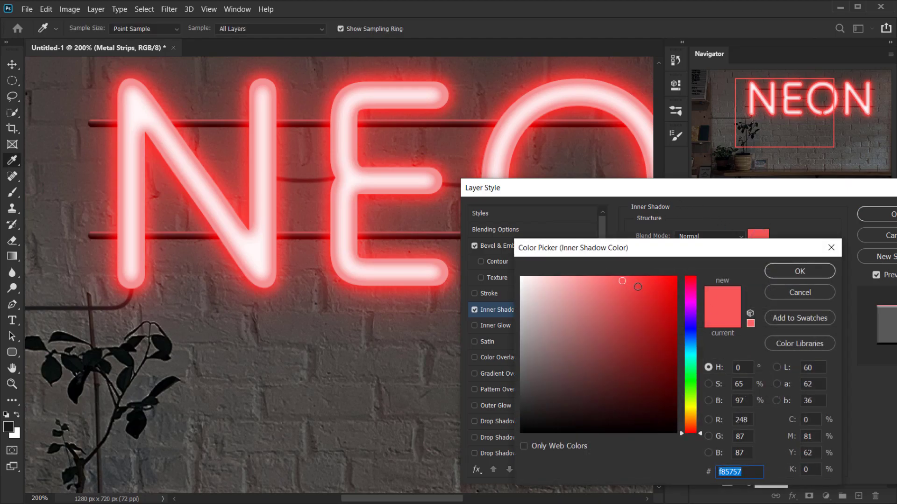
{"action": "left_click", "coordinate": [651, 281]}
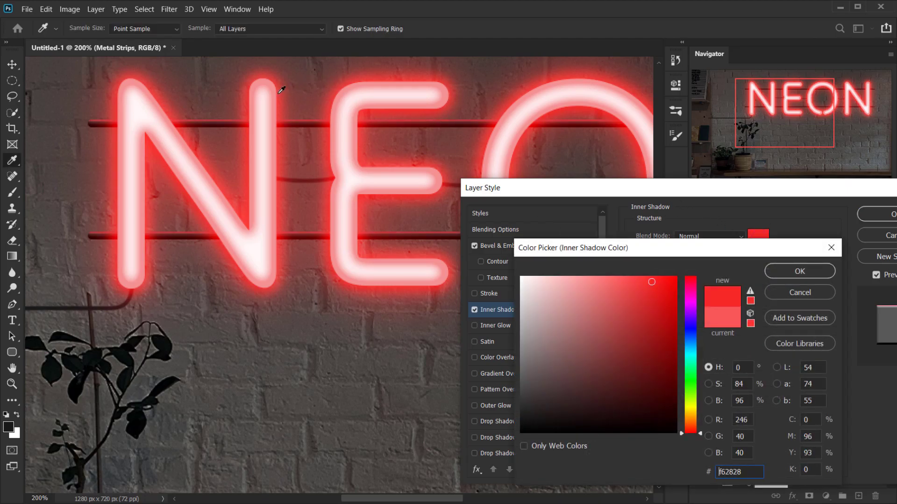
{"action": "left_click", "coordinate": [625, 283]}
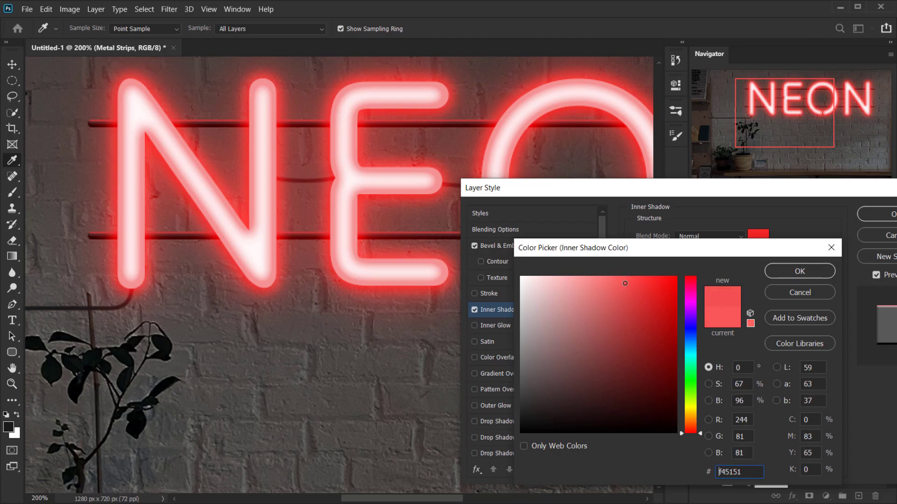
{"action": "left_click", "coordinate": [794, 271]}
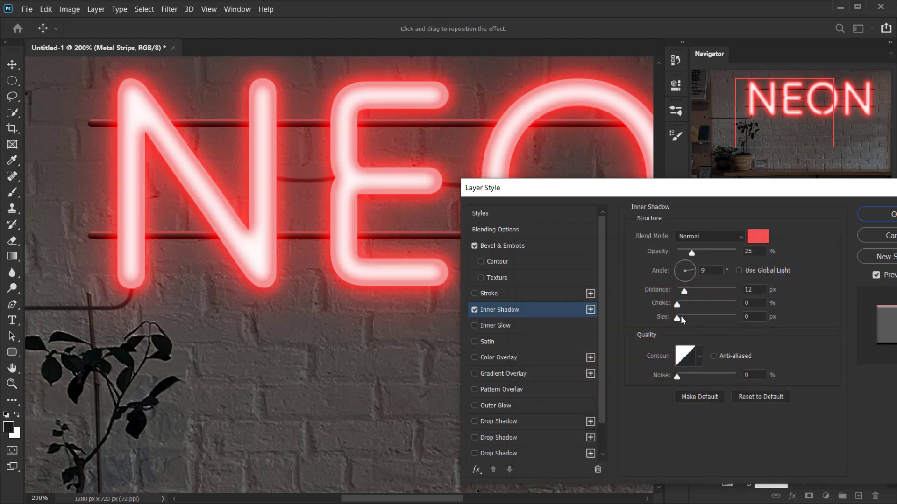
Set the metal strips' Inner Shadow size to 4 px, distance to 8 px and opacity to 61%
{"action": "left_click_drag", "start_coordinate": [678, 318], "coordinate": [681, 321]}
{"action": "left_click_drag", "start_coordinate": [679, 318], "coordinate": [683, 292]}
{"action": "left_click", "coordinate": [684, 292]}
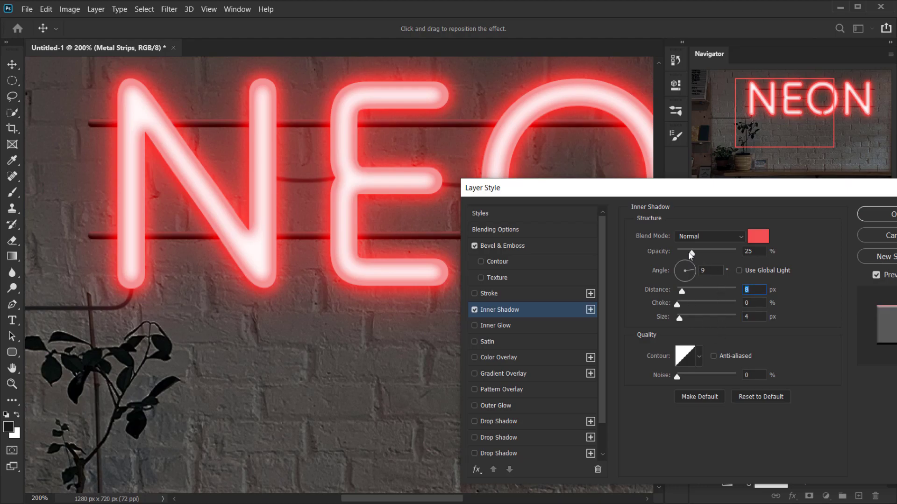
{"action": "left_click_drag", "start_coordinate": [690, 250], "coordinate": [711, 257]}
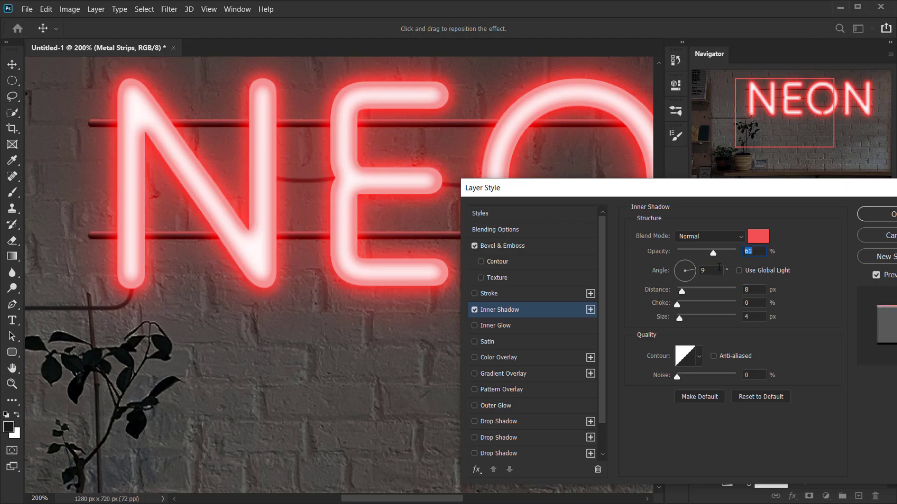
Set the metal strips' Inner Shadow opacity to 32% and its colour to red f53a3a
{"action": "left_click_drag", "start_coordinate": [714, 254], "coordinate": [702, 255]}
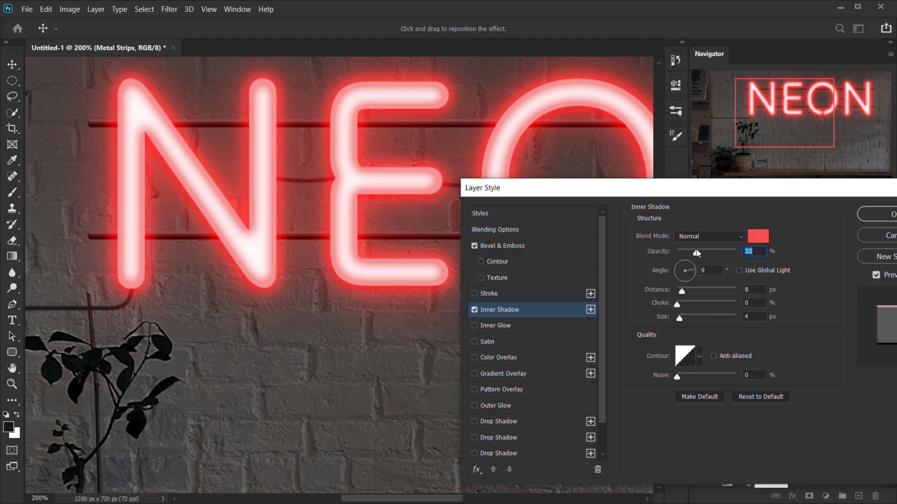
{"action": "left_click", "coordinate": [761, 241]}
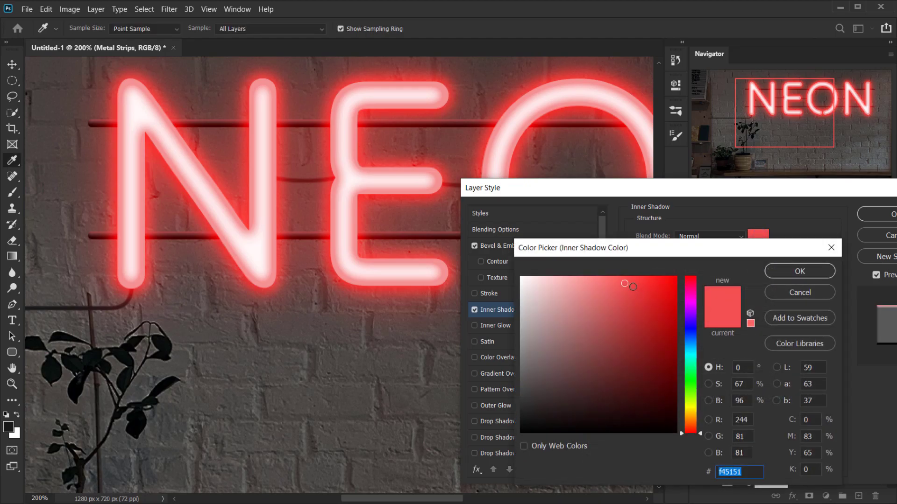
{"action": "left_click", "coordinate": [640, 282]}
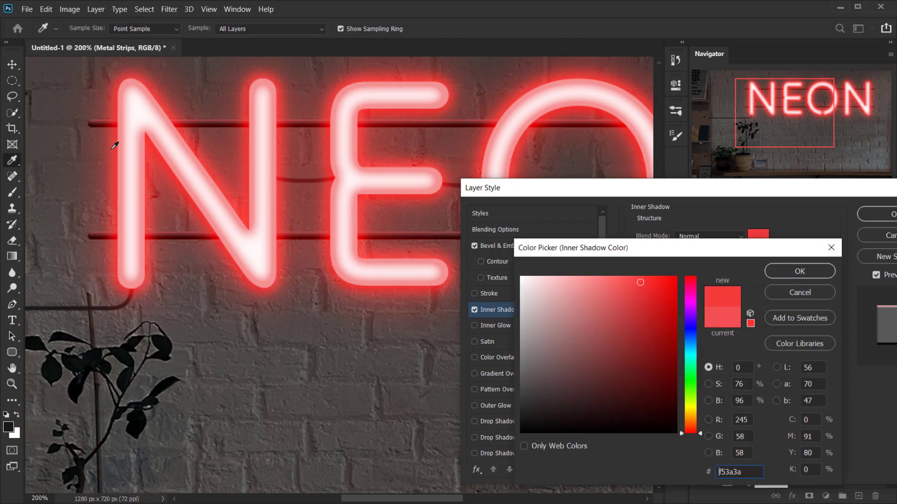
{"action": "left_click", "coordinate": [813, 276]}
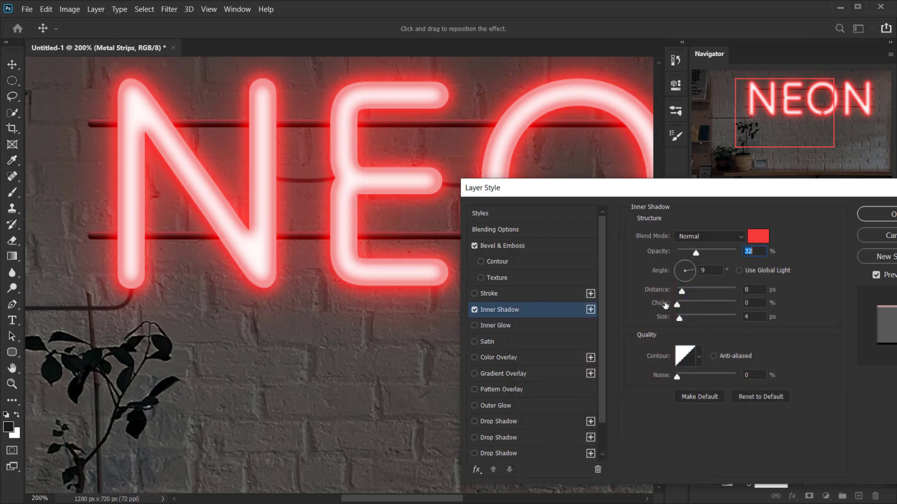
Enable a Drop Shadow on the Metal Strips layer and set its colour to near-black 221b1b
{"action": "left_click_drag", "start_coordinate": [591, 185], "coordinate": [577, 150]}
{"action": "scroll", "coordinate": [543, 328], "scroll_direction": "down", "scroll_amount": 1}
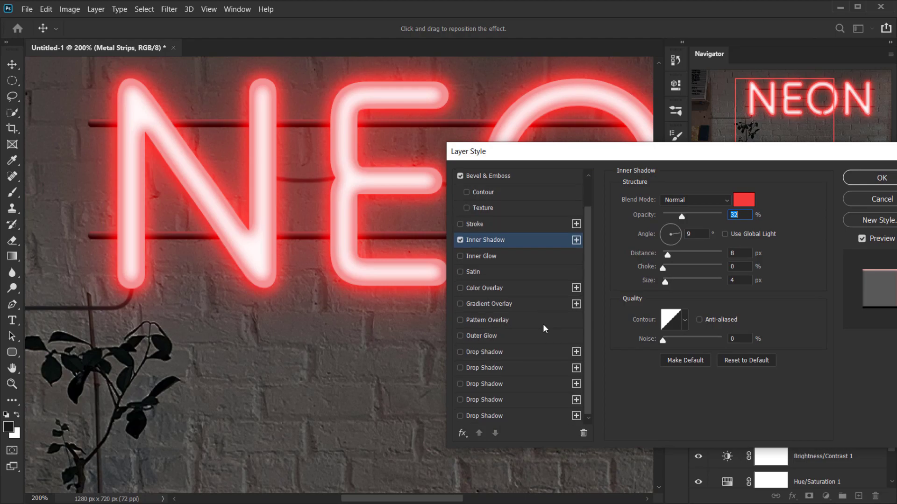
{"action": "left_click", "coordinate": [474, 416]}
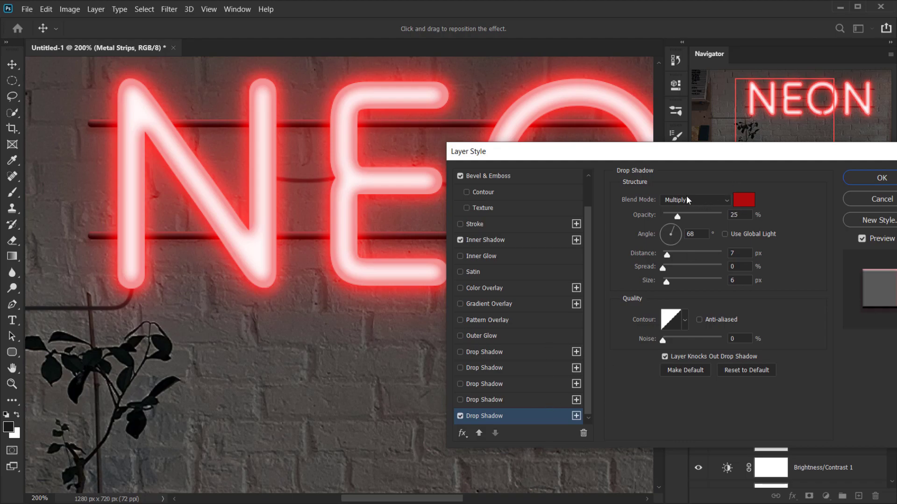
{"action": "left_click", "coordinate": [743, 200]}
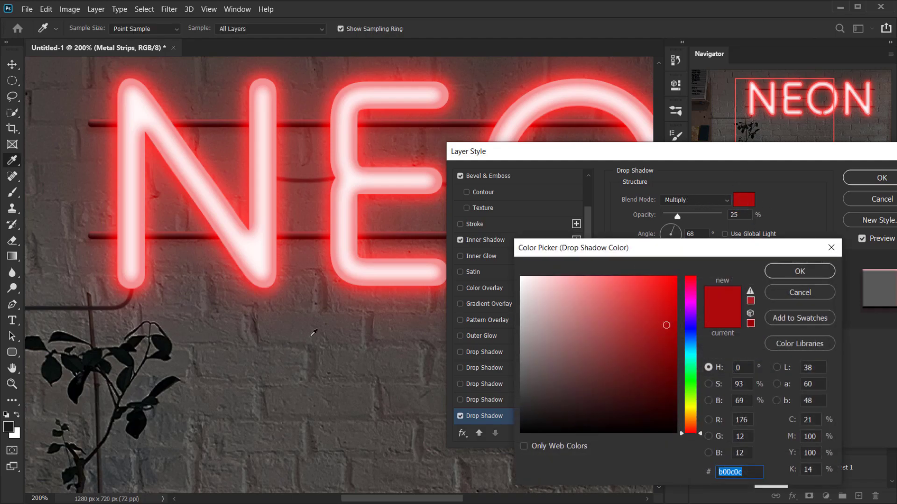
{"action": "left_click", "coordinate": [321, 295]}
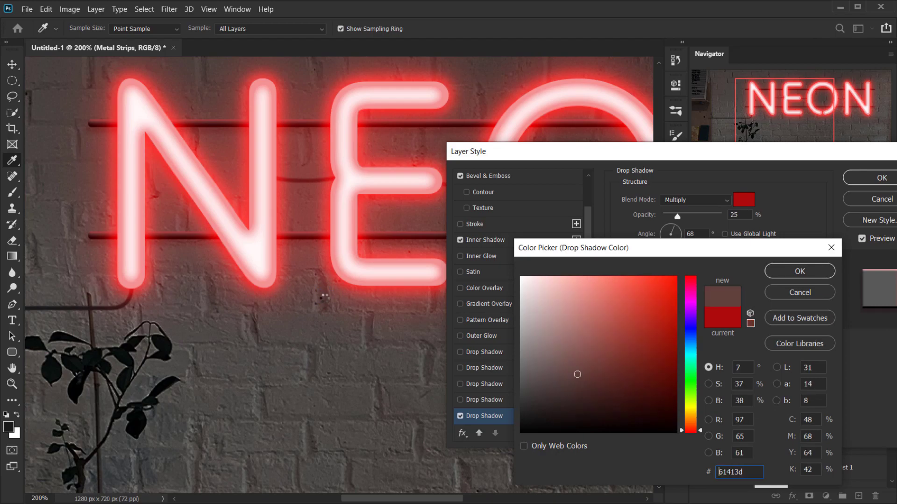
{"action": "left_click_drag", "start_coordinate": [568, 386], "coordinate": [555, 413]}
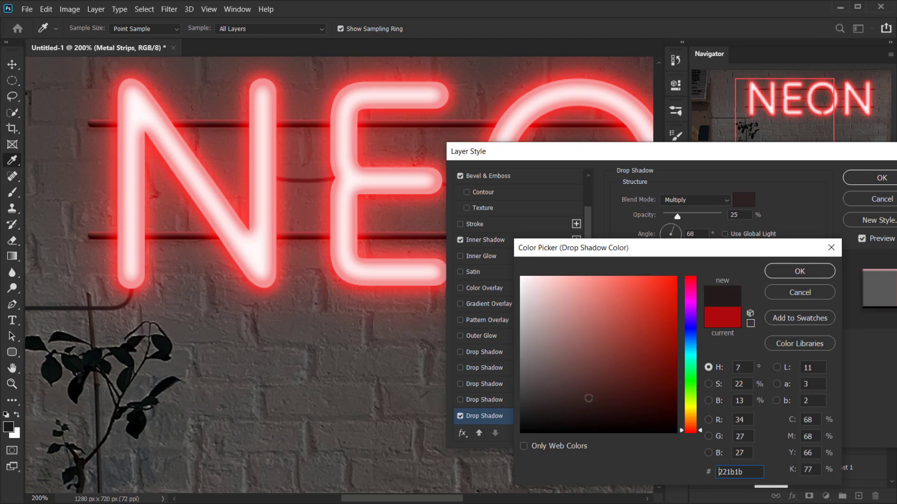
{"action": "left_click", "coordinate": [799, 270]}
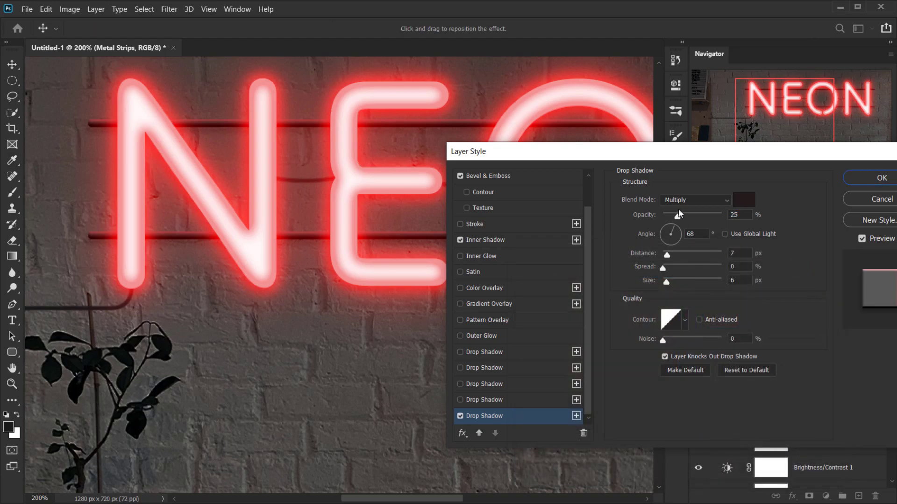
Set the metal strips' Drop Shadow to 50% opacity, 63° angle, 4 px distance and 5 px size, and apply the layer style
{"action": "left_click_drag", "start_coordinate": [677, 218], "coordinate": [688, 223]}
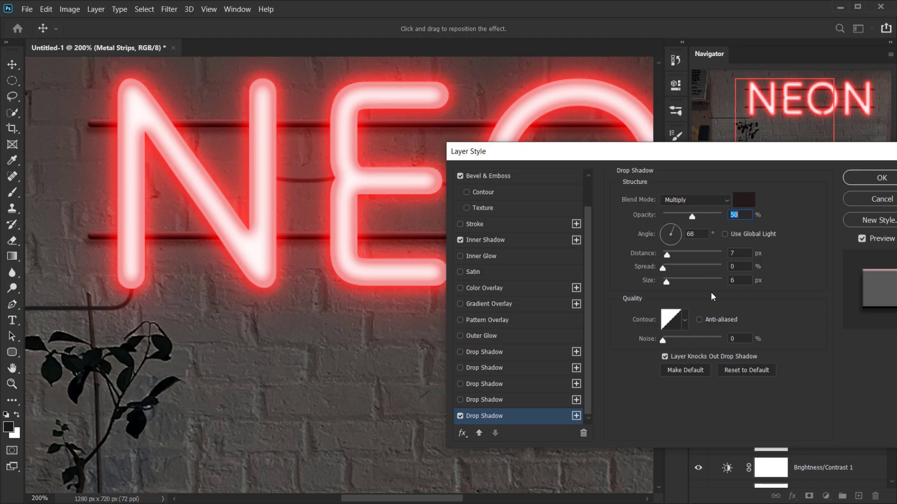
{"action": "left_click_drag", "start_coordinate": [668, 257], "coordinate": [667, 260]}
{"action": "left_click_drag", "start_coordinate": [670, 282], "coordinate": [668, 283]}
{"action": "left_click_drag", "start_coordinate": [299, 273], "coordinate": [297, 273]}
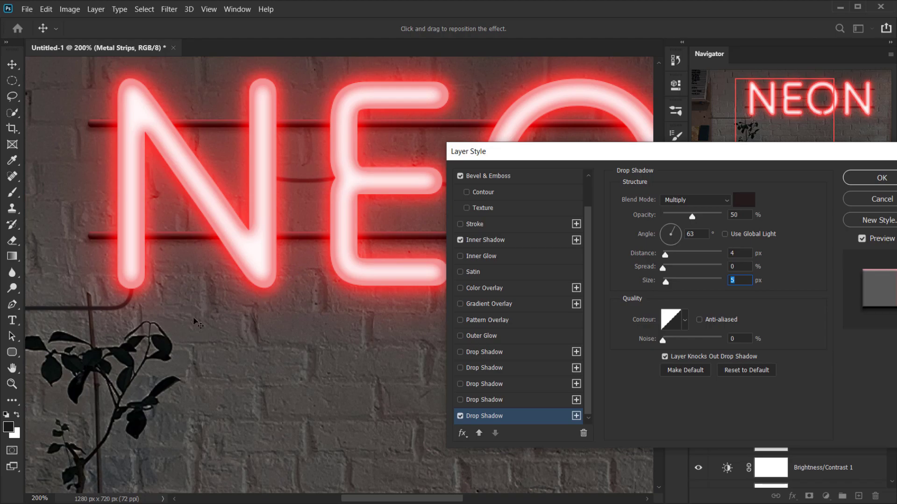
{"action": "left_click_drag", "start_coordinate": [685, 167], "coordinate": [488, 217]}
{"action": "left_click", "coordinate": [687, 242]}
Change the metal strips' Inner Shadow to a 45° angle and 1 px distance, and apply the layer style
{"action": "scroll", "coordinate": [339, 247], "scroll_direction": "down", "scroll_amount": 2}
{"action": "scroll", "coordinate": [339, 248], "scroll_direction": "down", "scroll_amount": 2}
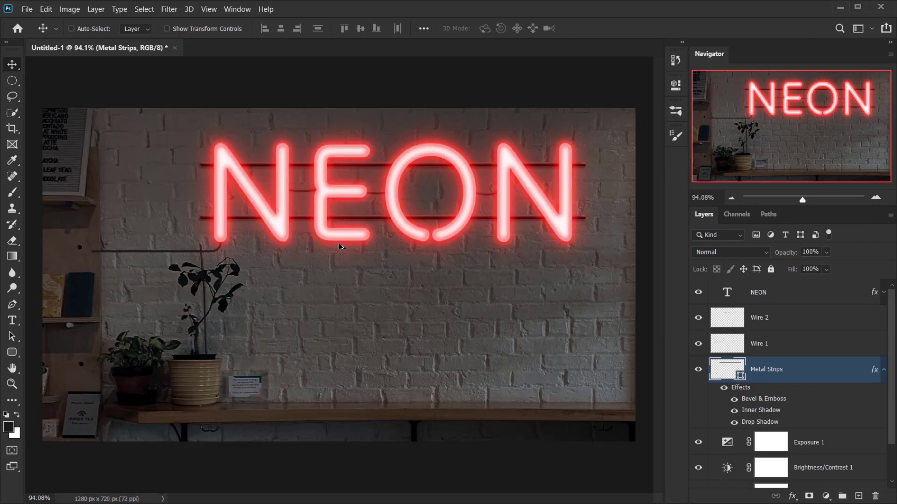
{"action": "scroll", "coordinate": [486, 190], "scroll_direction": "up", "scroll_amount": 4}
{"action": "left_click_drag", "start_coordinate": [656, 253], "coordinate": [354, 262]}
{"action": "scroll", "coordinate": [521, 228], "scroll_direction": "up", "scroll_amount": 2}
{"action": "scroll", "coordinate": [486, 258], "scroll_direction": "up", "scroll_amount": 2}
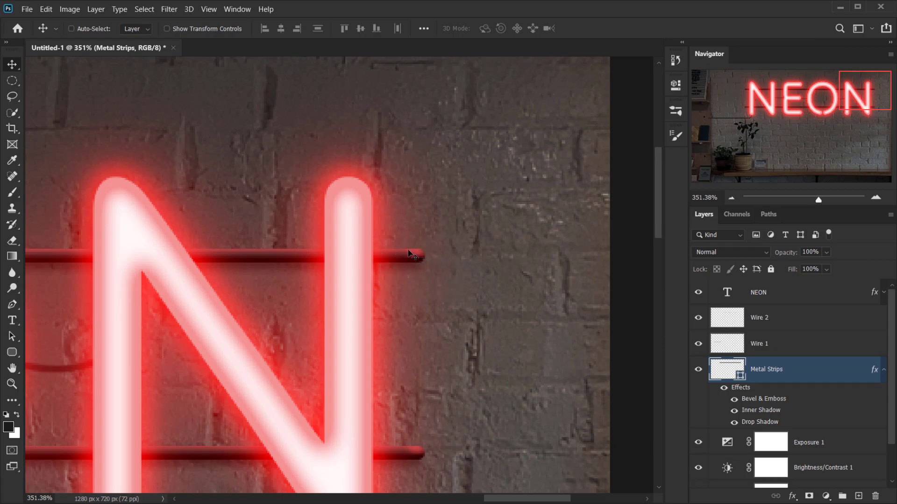
{"action": "scroll", "coordinate": [413, 300], "scroll_direction": "down", "scroll_amount": 3}
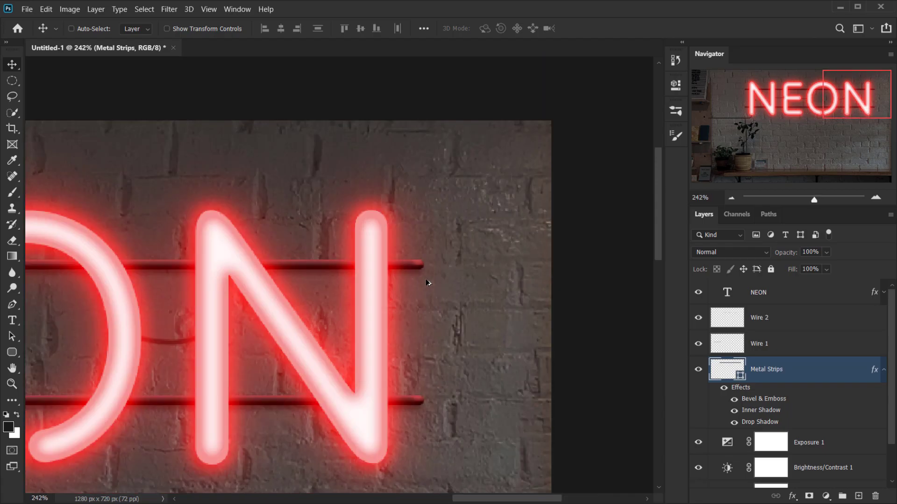
{"action": "left_click", "coordinate": [747, 411]}
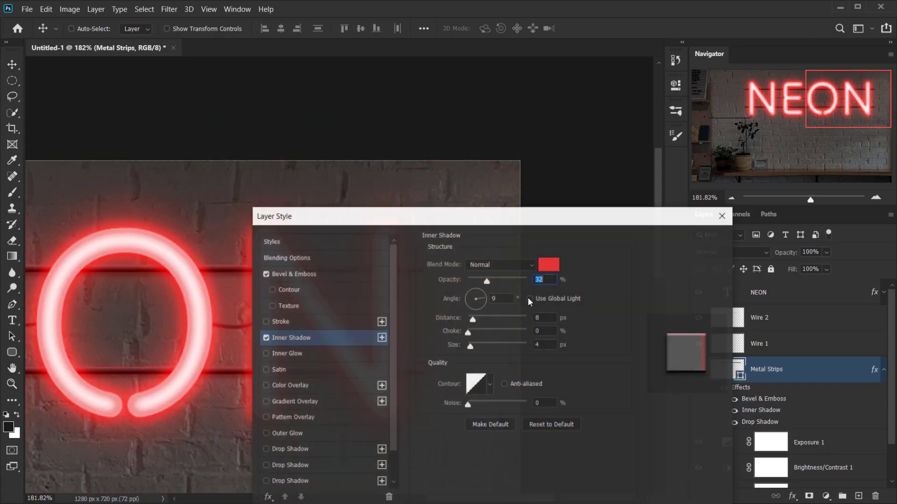
{"action": "left_click_drag", "start_coordinate": [459, 219], "coordinate": [677, 189]}
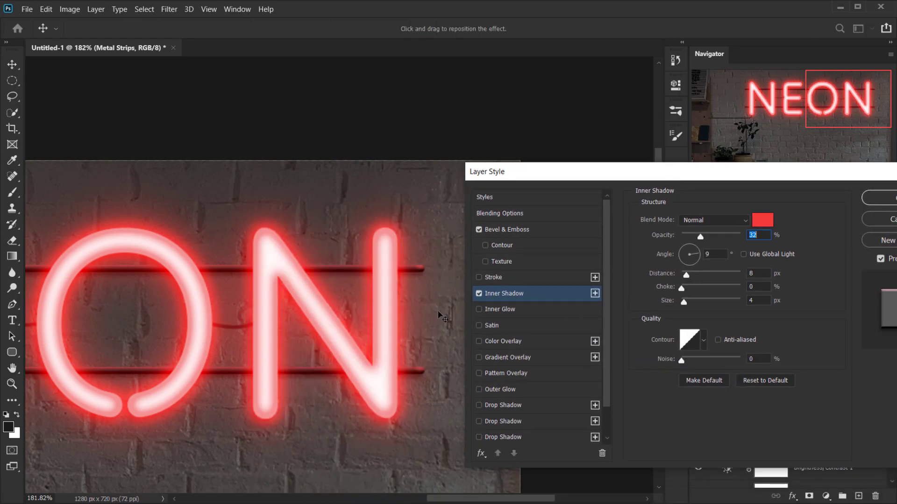
{"action": "left_click_drag", "start_coordinate": [417, 289], "coordinate": [423, 290]}
{"action": "left_click_drag", "start_coordinate": [239, 308], "coordinate": [218, 305]}
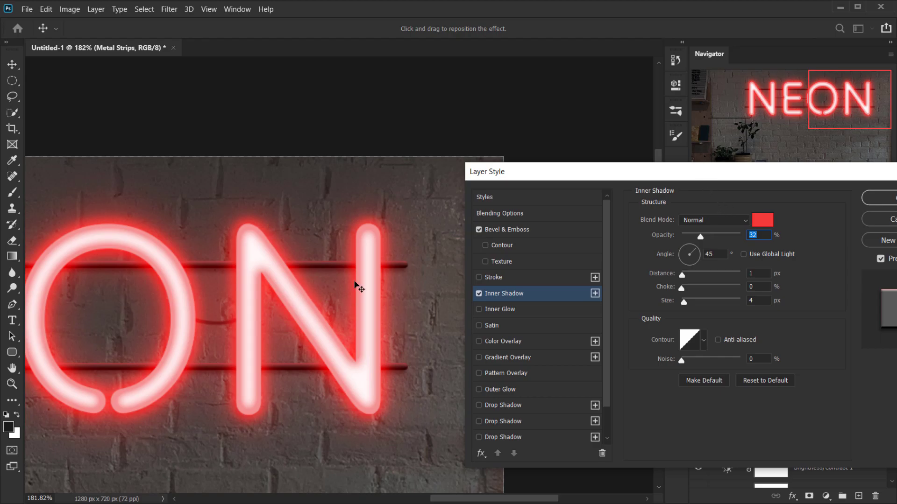
{"action": "left_click_drag", "start_coordinate": [713, 181], "coordinate": [667, 173]}
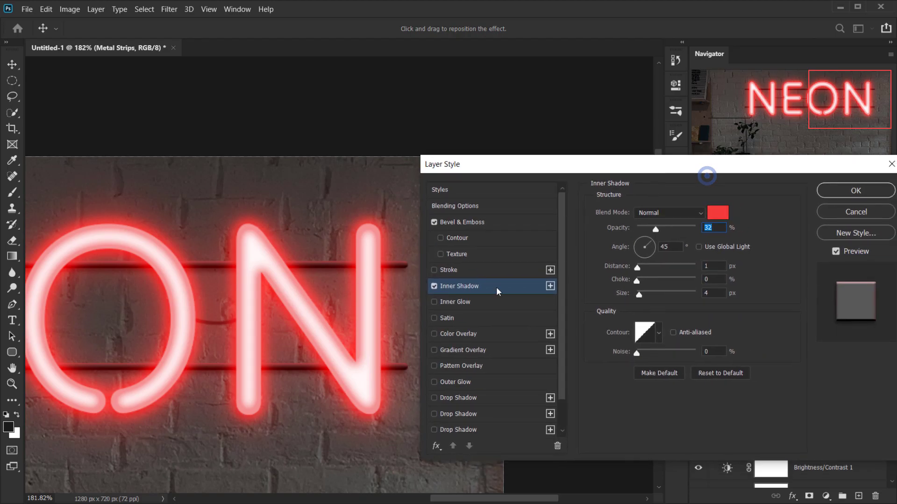
{"action": "left_click", "coordinate": [856, 191]}
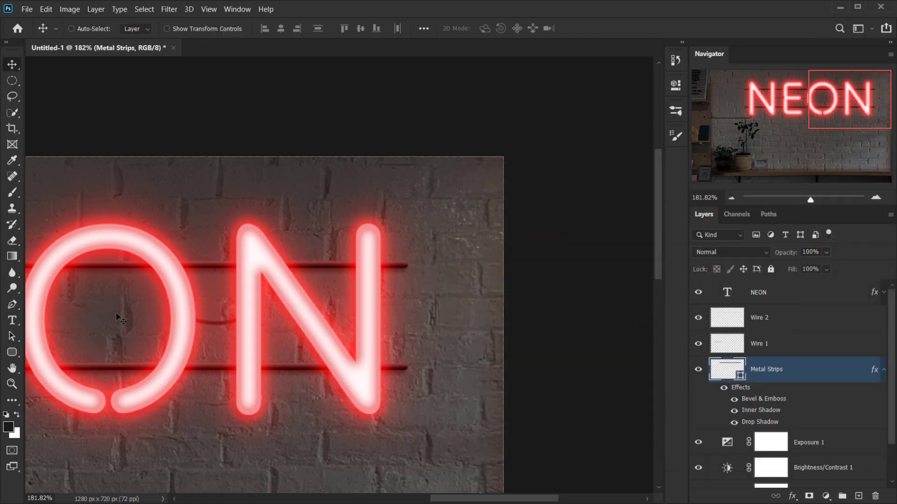
Examine the shading of the metal strips behind the NEON lettering, up close and across the whole sign
{"action": "scroll", "coordinate": [252, 341], "scroll_direction": "down", "scroll_amount": 4}
{"action": "left_click_drag", "start_coordinate": [282, 338], "coordinate": [563, 218]}
{"action": "scroll", "coordinate": [278, 172], "scroll_direction": "up", "scroll_amount": 5}
{"action": "scroll", "coordinate": [279, 172], "scroll_direction": "up", "scroll_amount": 1}
{"action": "left_click_drag", "start_coordinate": [426, 218], "coordinate": [302, 282]}
{"action": "scroll", "coordinate": [404, 269], "scroll_direction": "down", "scroll_amount": 5}
{"action": "scroll", "coordinate": [286, 280], "scroll_direction": "up", "scroll_amount": 3}
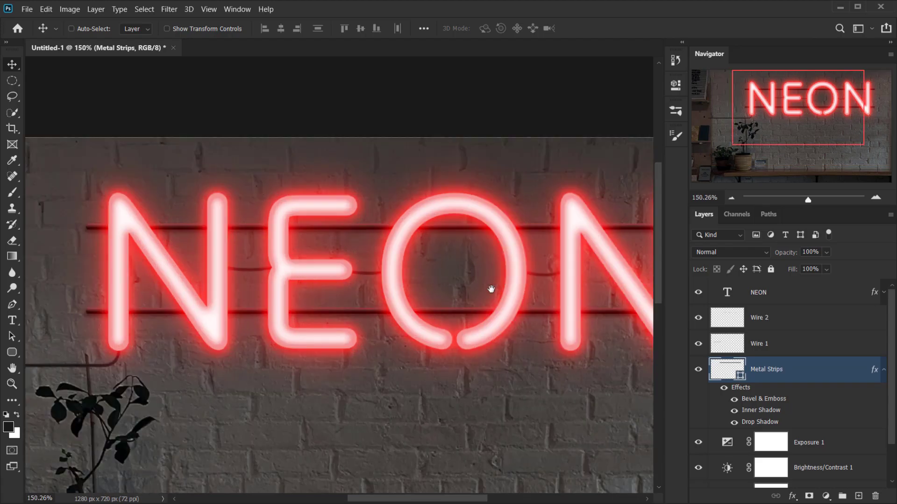
{"action": "left_click_drag", "start_coordinate": [491, 290], "coordinate": [434, 271]}
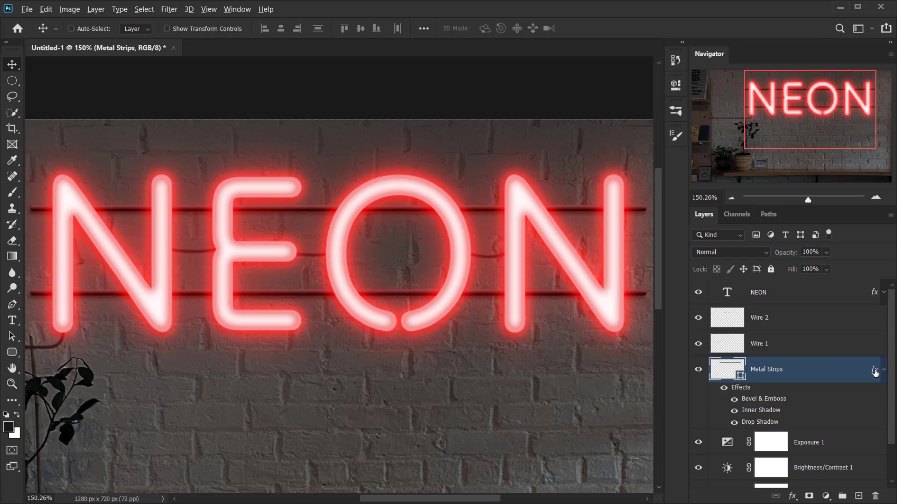
Copy the Metal Strips layer's effects onto the Wire 1 layer and check the wire beside the first letter
{"action": "left_click_drag", "start_coordinate": [874, 373], "coordinate": [871, 351]}
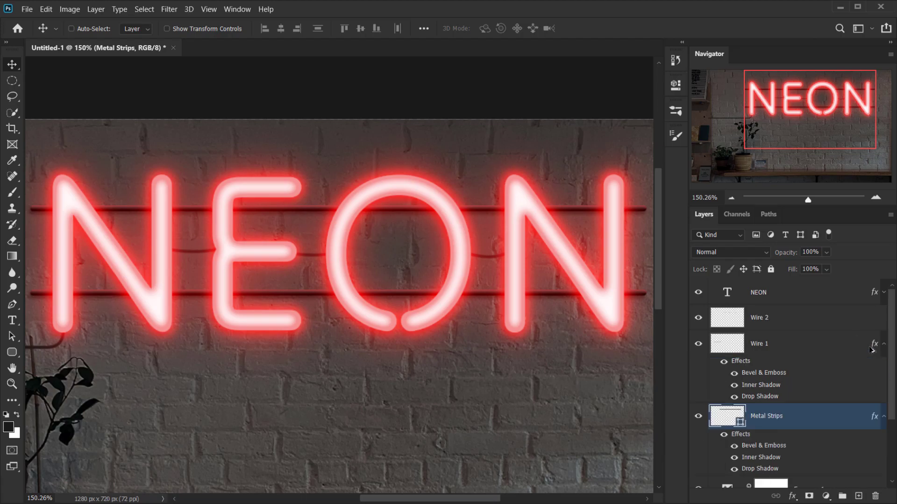
{"action": "scroll", "coordinate": [160, 322], "scroll_direction": "down", "scroll_amount": 3}
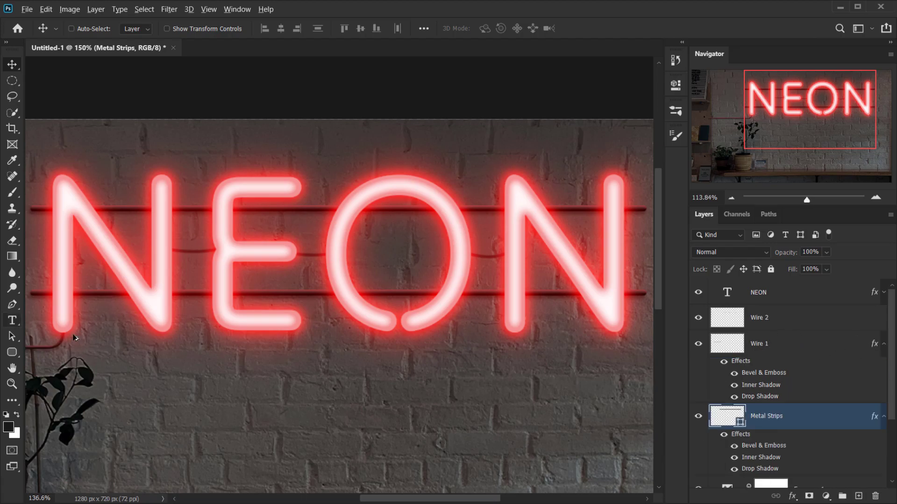
{"action": "left_click_drag", "start_coordinate": [160, 324], "coordinate": [359, 309]}
{"action": "scroll", "coordinate": [209, 327], "scroll_direction": "up", "scroll_amount": 5}
{"action": "scroll", "coordinate": [209, 333], "scroll_direction": "up", "scroll_amount": 4}
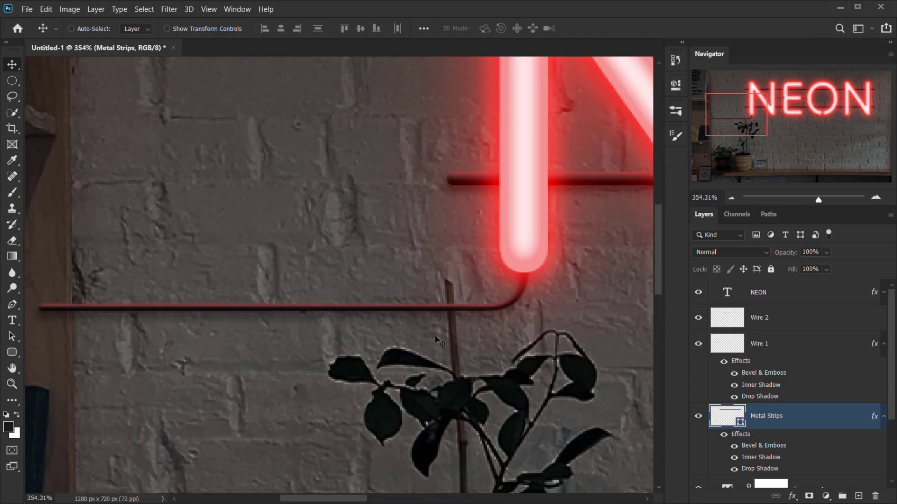
{"action": "scroll", "coordinate": [430, 313], "scroll_direction": "down", "scroll_amount": 6}
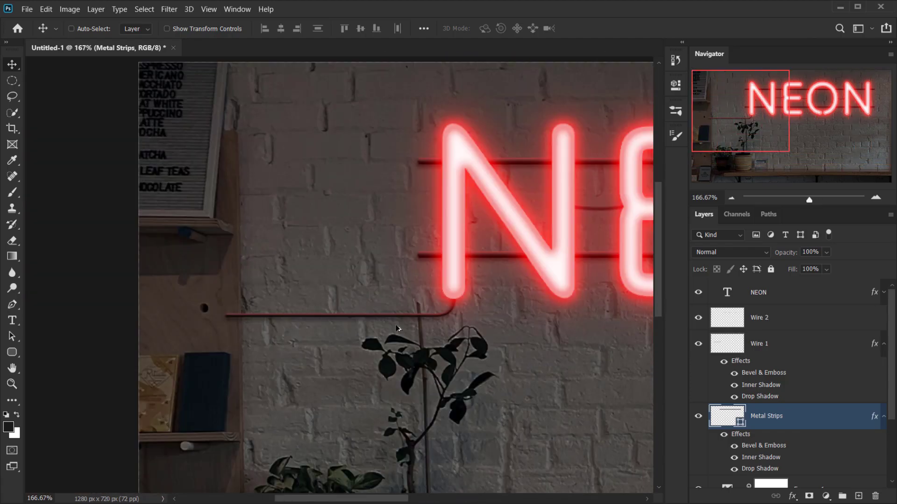
{"action": "left_click_drag", "start_coordinate": [514, 296], "coordinate": [344, 301]}
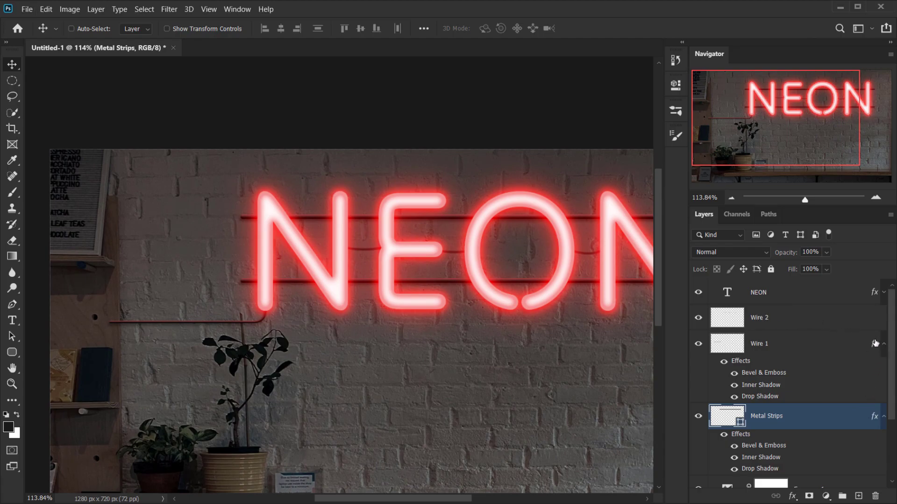
Copy the Wire 1 layer's effects onto the Wire 2 layer and check the wires between the letters
{"action": "left_click_drag", "start_coordinate": [875, 344], "coordinate": [868, 322]}
{"action": "scroll", "coordinate": [207, 362], "scroll_direction": "down", "scroll_amount": 2}
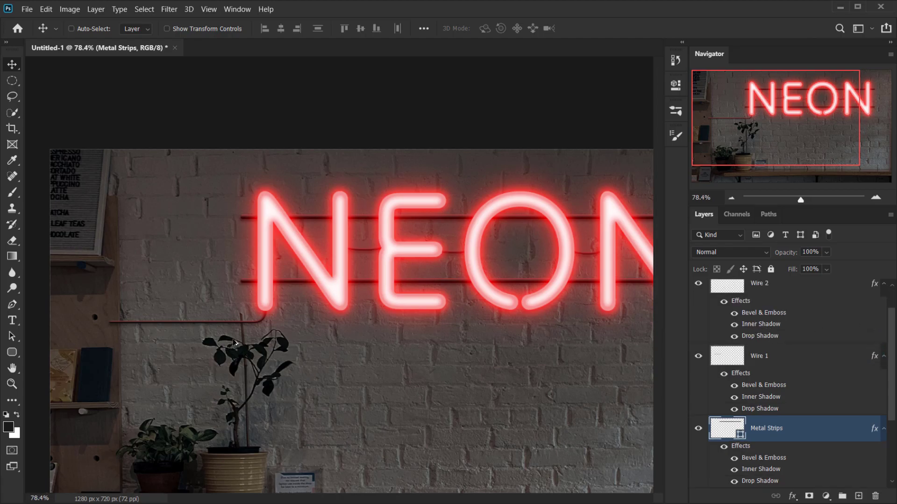
{"action": "scroll", "coordinate": [373, 200], "scroll_direction": "up", "scroll_amount": 8}
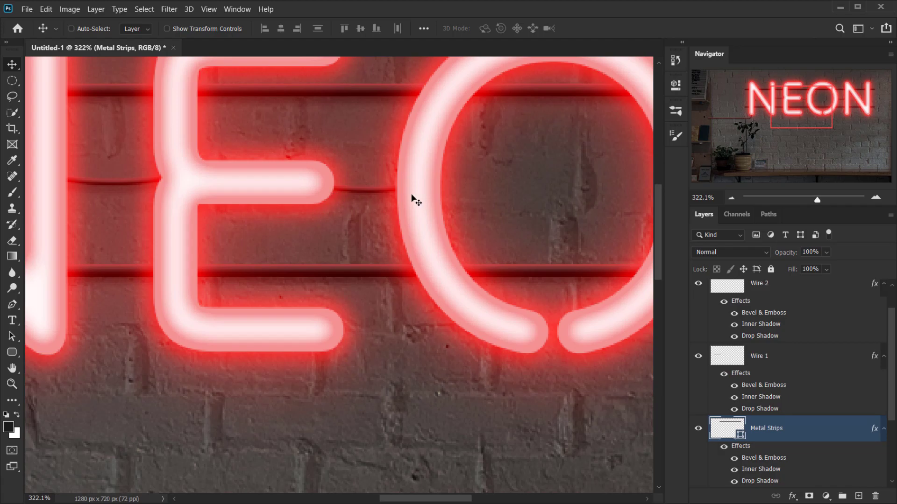
{"action": "scroll", "coordinate": [385, 239], "scroll_direction": "down", "scroll_amount": 5}
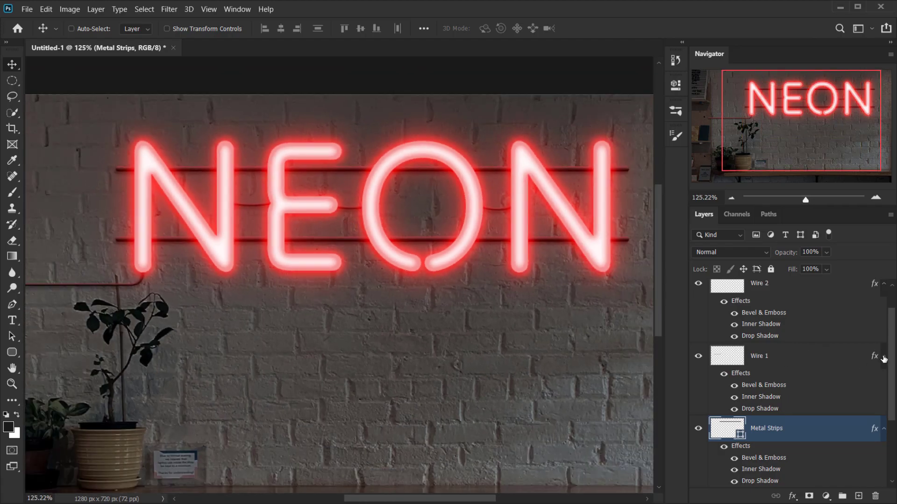
Select the Wire 1 layer and collapse the effects lists of Wire 1 and Wire 2
{"action": "left_click", "coordinate": [883, 360]}
{"action": "left_click", "coordinate": [883, 356]}
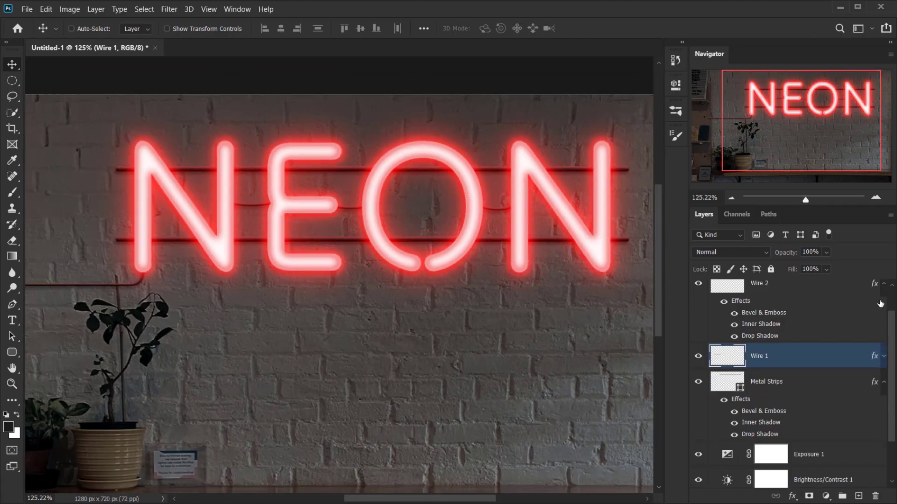
{"action": "left_click", "coordinate": [883, 284]}
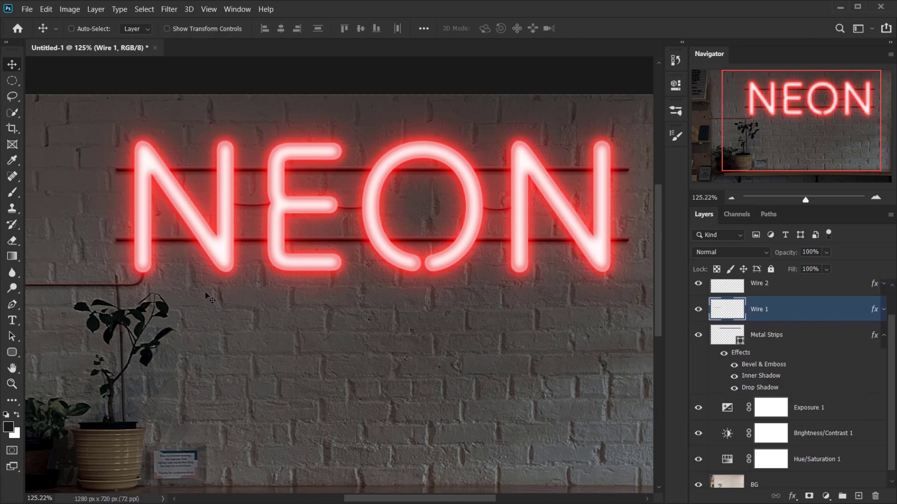
{"action": "scroll", "coordinate": [209, 298], "scroll_direction": "up", "scroll_amount": 5}
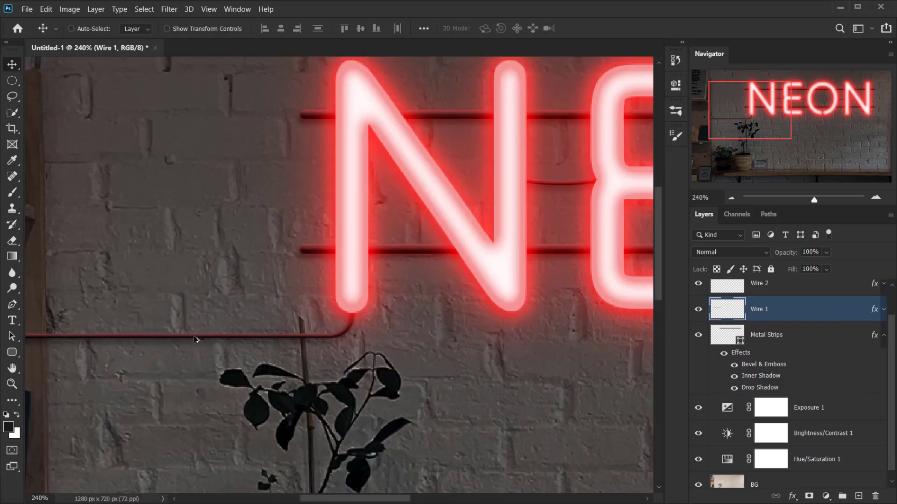
{"action": "scroll", "coordinate": [195, 340], "scroll_direction": "down", "scroll_amount": 3}
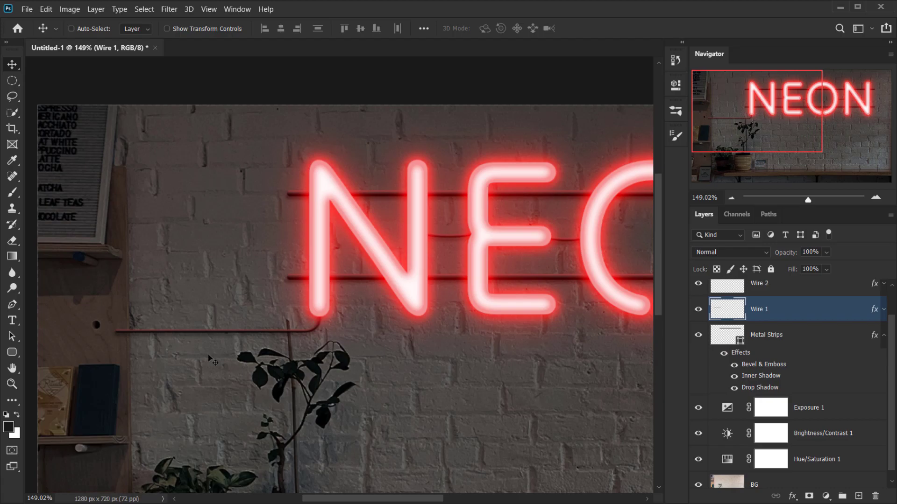
{"action": "scroll", "coordinate": [208, 360], "scroll_direction": "up", "scroll_amount": 2}
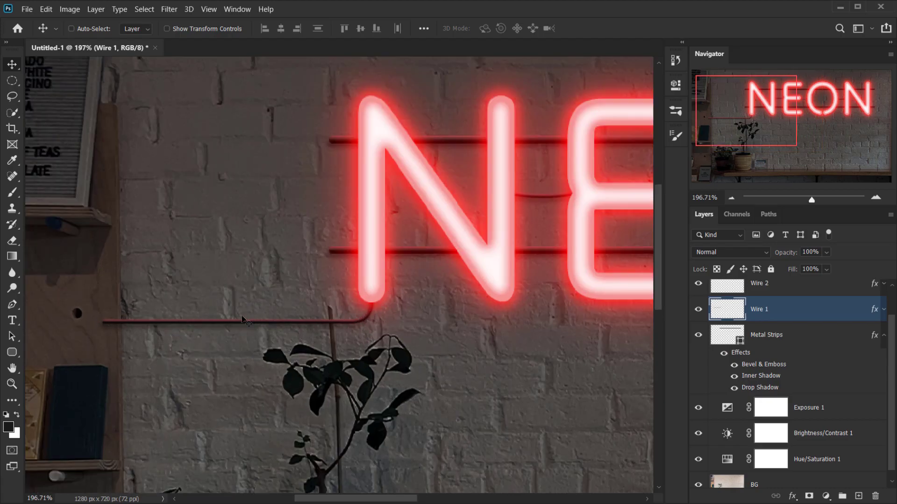
{"action": "double_click", "coordinate": [754, 379]}
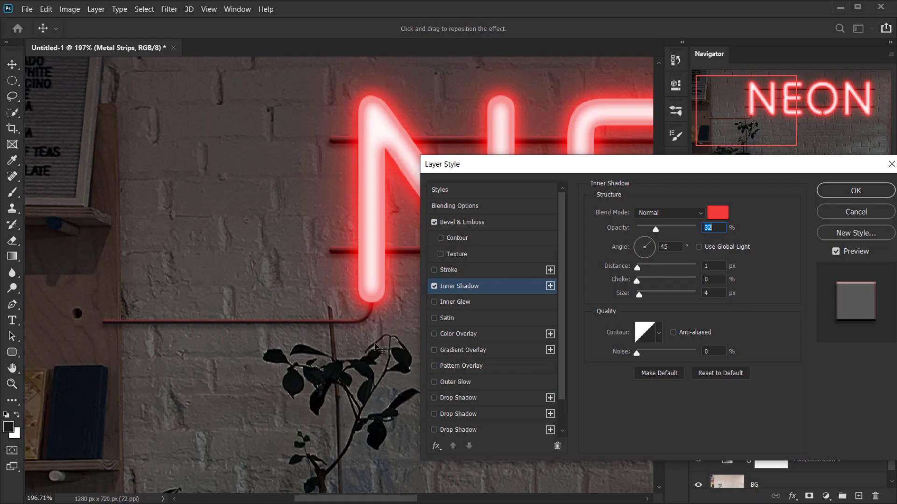
{"action": "left_click_drag", "start_coordinate": [348, 354], "coordinate": [343, 335]}
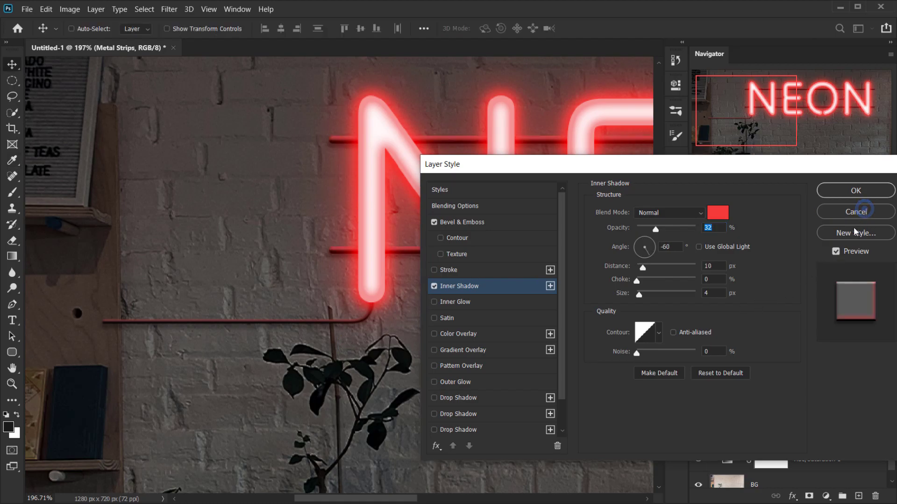
{"action": "left_click", "coordinate": [865, 213]}
{"action": "scroll", "coordinate": [800, 345], "scroll_direction": "up", "scroll_amount": 1}
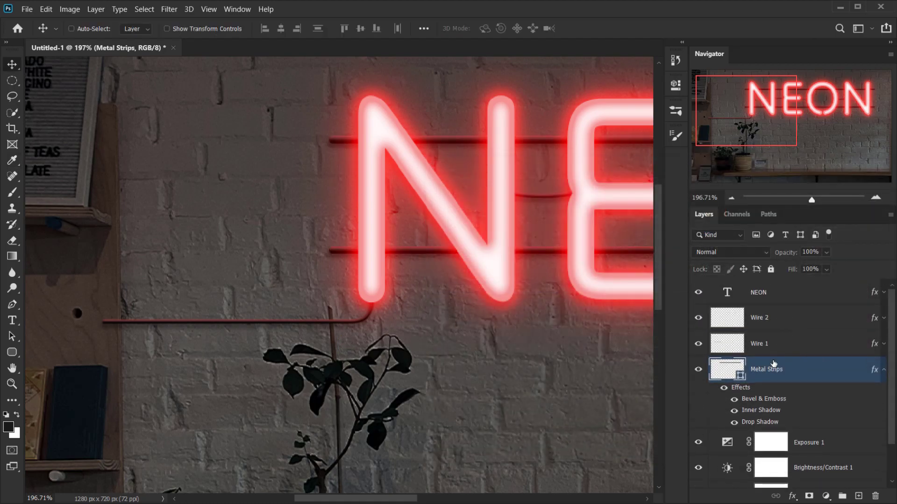
Select the Wire 1 layer, collapse the Metal Strips effects list and expand the Wire 1 effects list
{"action": "left_click", "coordinate": [856, 347]}
{"action": "left_click", "coordinate": [883, 369]}
{"action": "left_click", "coordinate": [884, 346]}
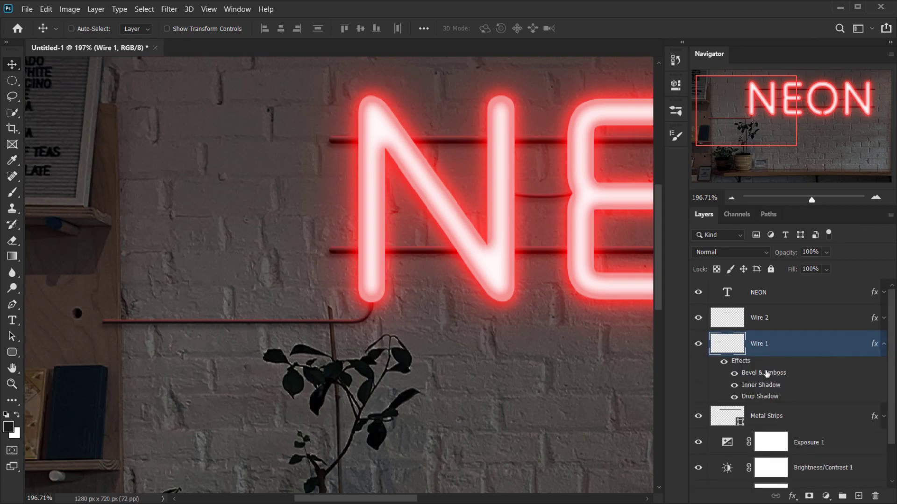
Try repositioning the Wire 1 layer's inner shadow to a -45° angle and 2 px distance
{"action": "double_click", "coordinate": [759, 386]}
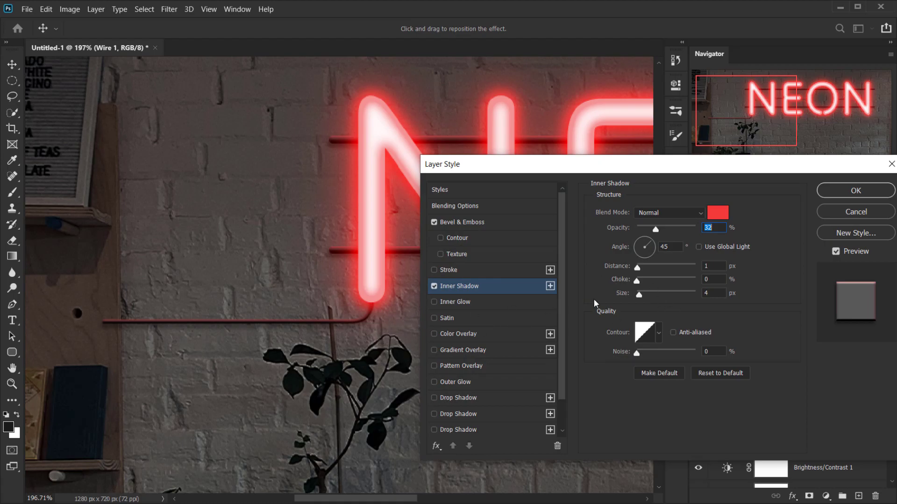
{"action": "left_click_drag", "start_coordinate": [374, 322], "coordinate": [380, 325]}
{"action": "left_click_drag", "start_coordinate": [111, 331], "coordinate": [110, 331]}
{"action": "left_click_drag", "start_coordinate": [370, 329], "coordinate": [364, 321]}
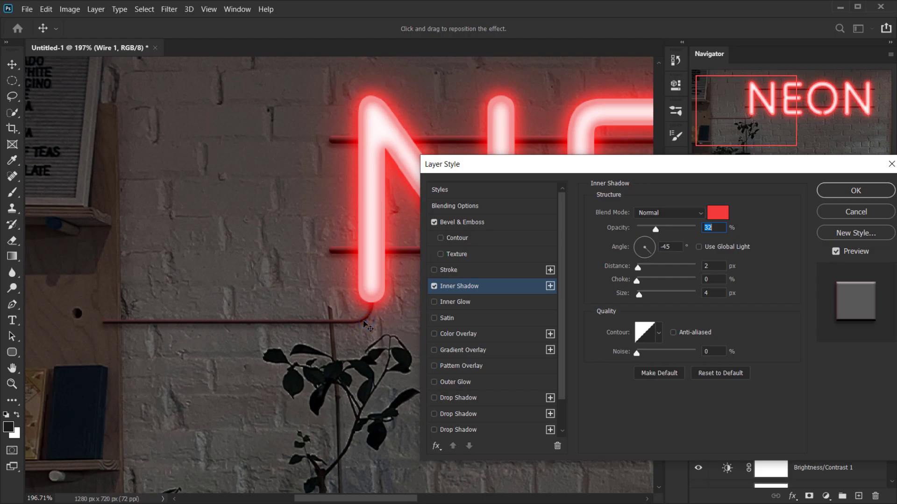
Disable the Inner Shadow on the Wire 1 layer and delete that effect from the layer
{"action": "left_click", "coordinate": [435, 286]}
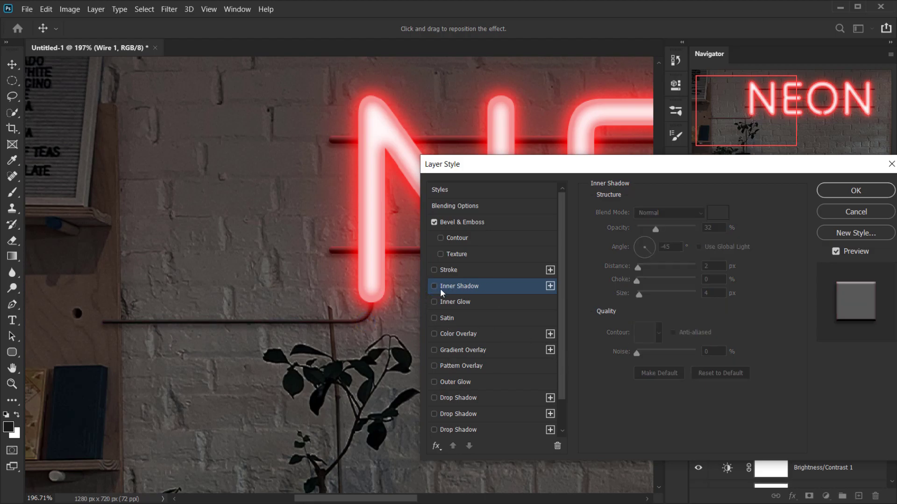
{"action": "left_click", "coordinate": [867, 191]}
{"action": "left_click_drag", "start_coordinate": [760, 385], "coordinate": [876, 496]}
{"action": "scroll", "coordinate": [335, 421], "scroll_direction": "down", "scroll_amount": 3}
{"action": "scroll", "coordinate": [355, 343], "scroll_direction": "up", "scroll_amount": 11}
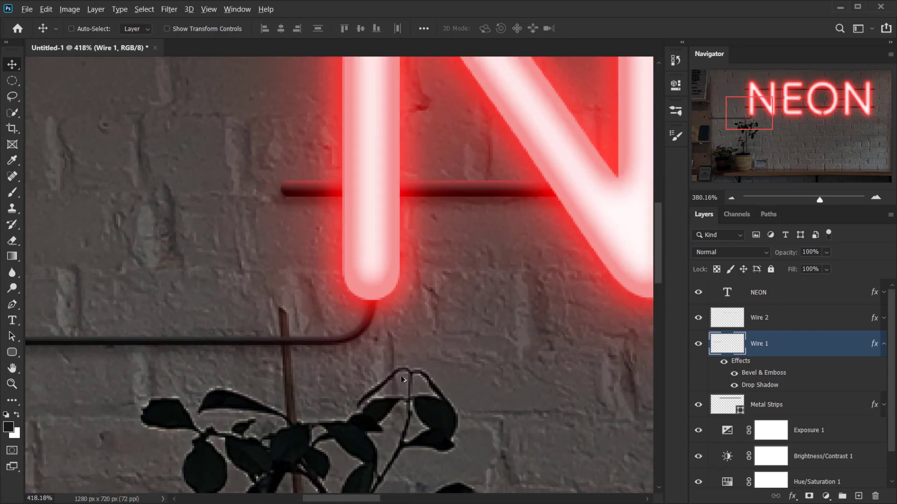
{"action": "scroll", "coordinate": [400, 375], "scroll_direction": "down", "scroll_amount": 7}
{"action": "left_click_drag", "start_coordinate": [420, 333], "coordinate": [312, 291]}
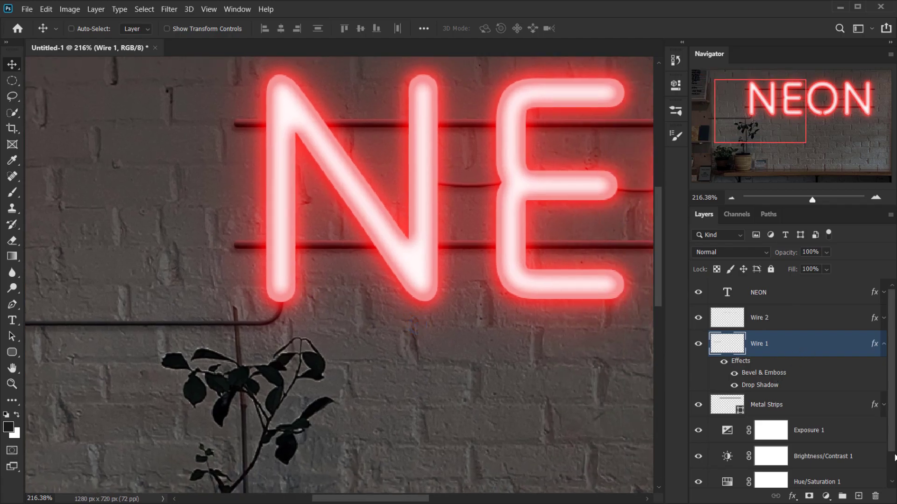
Create a new layer named Light above Wire 1 and clip it to the Wire 1 layer
{"action": "left_click", "coordinate": [859, 495]}
{"action": "double_click", "coordinate": [759, 343]}
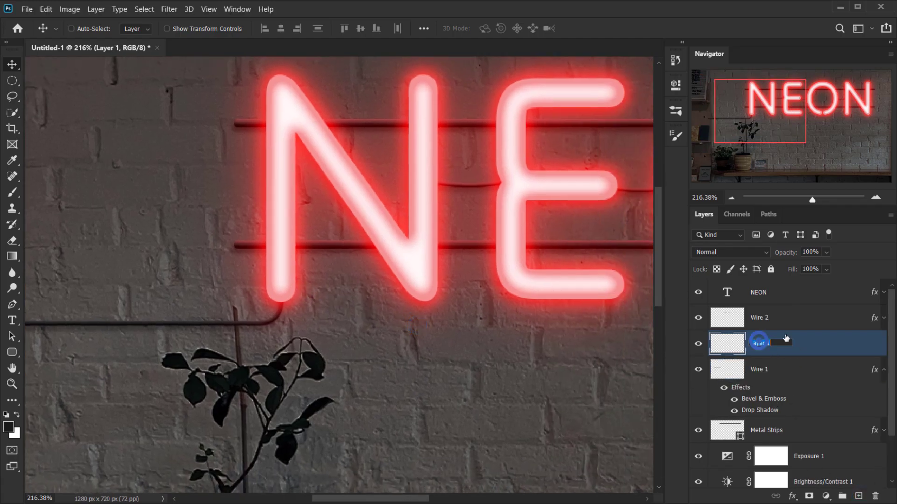
{"action": "type", "text": "Light"}
{"action": "key", "text": "Return"}
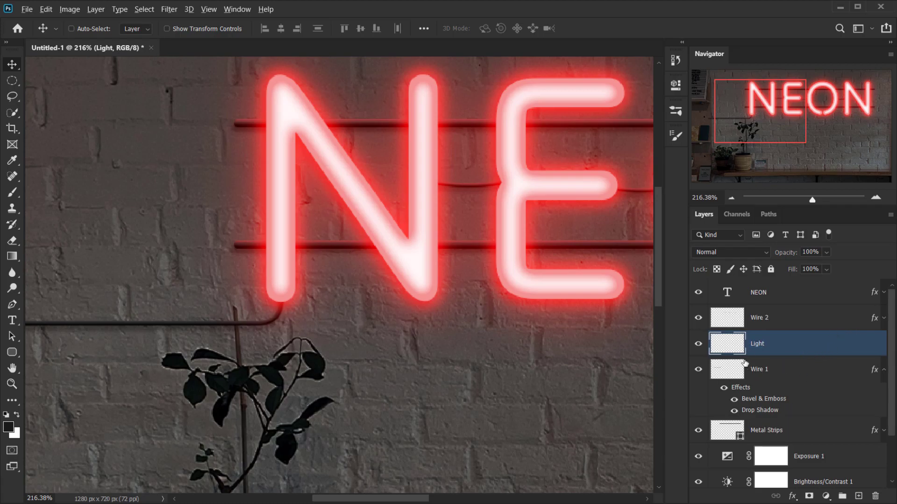
{"action": "left_click", "coordinate": [812, 352], "text": "alt"}
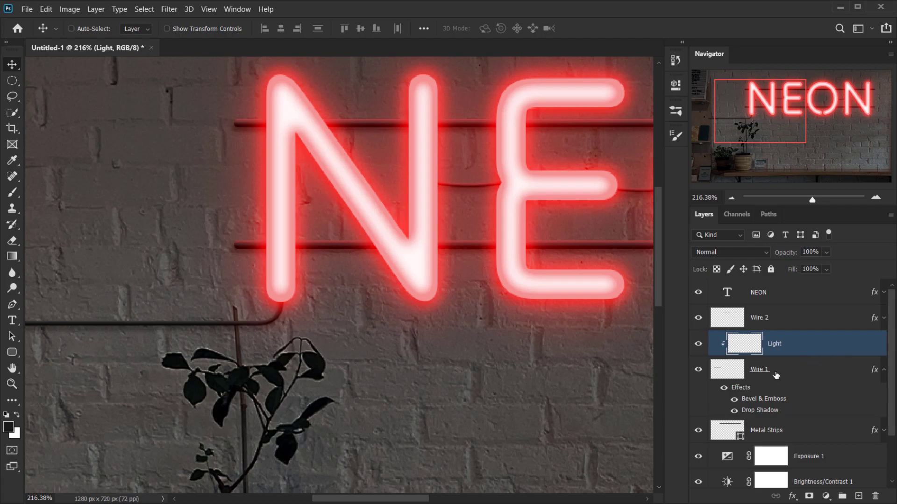
Set up the Brush tool with a soft round tip, 50% opacity and 55% flow
{"action": "mouse_move", "coordinate": [224, 352]}
{"action": "left_mouse_down"}
{"action": "mouse_move", "coordinate": [371, 362]}
{"action": "mouse_move", "coordinate": [422, 343]}
{"action": "mouse_move", "coordinate": [400, 62]}
{"action": "left_mouse_up"}
{"action": "key", "text": "b"}
{"action": "left_click_drag", "start_coordinate": [349, 321], "coordinate": [408, 309]}
{"action": "left_click_drag", "start_coordinate": [350, 285], "coordinate": [269, 290]}
{"action": "scroll", "coordinate": [328, 268], "scroll_direction": "up", "scroll_amount": 4}
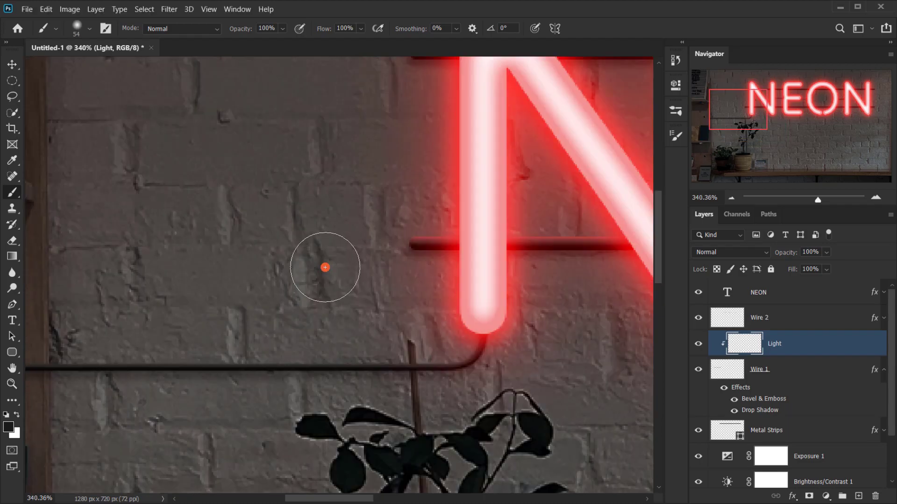
{"action": "right_click", "coordinate": [325, 267]}
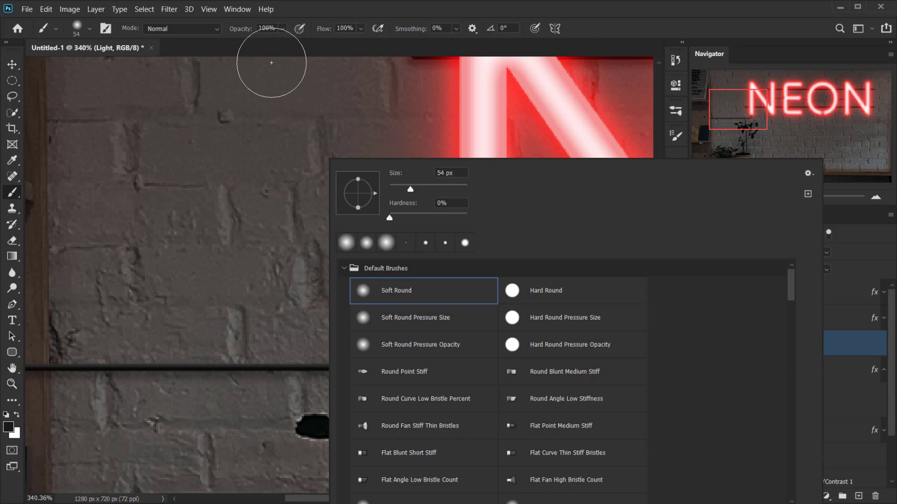
{"action": "left_click_drag", "start_coordinate": [247, 30], "coordinate": [216, 29]}
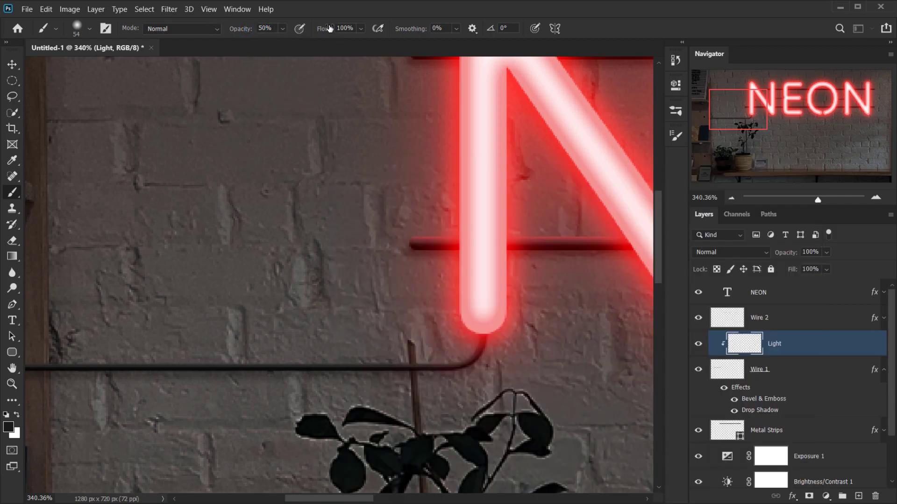
{"action": "left_click_drag", "start_coordinate": [330, 31], "coordinate": [304, 28]}
Choose a bright red foreground color and set the Light layer's blend mode to Screen
{"action": "left_click_drag", "start_coordinate": [376, 180], "coordinate": [226, 201]}
{"action": "left_click_drag", "start_coordinate": [244, 321], "coordinate": [264, 334]}
{"action": "left_click", "coordinate": [6, 431]}
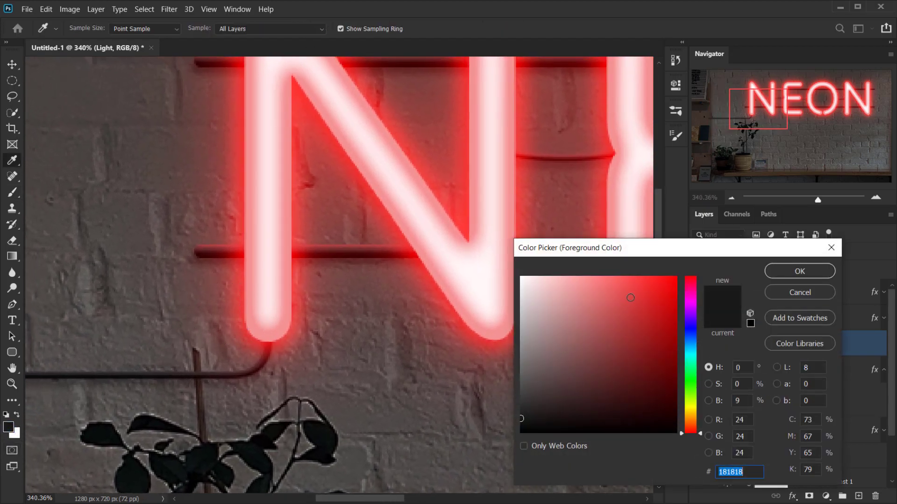
{"action": "left_click", "coordinate": [641, 280]}
{"action": "left_click", "coordinate": [799, 271]}
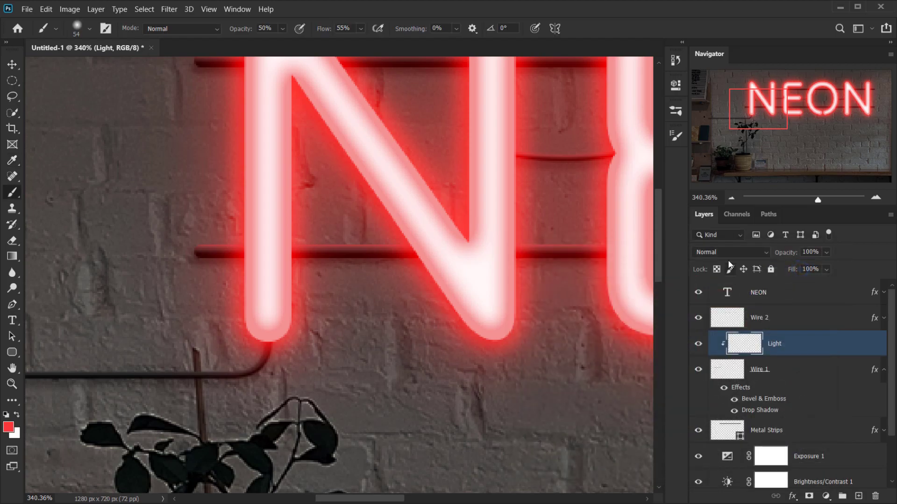
{"action": "left_click", "coordinate": [726, 254]}
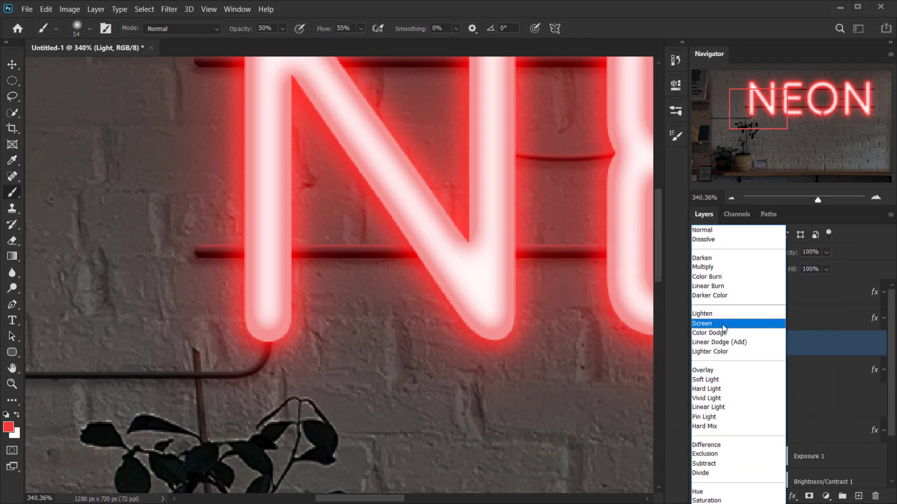
{"action": "left_click", "coordinate": [722, 324]}
Paint a soft red glow on the Light layer over the wire's bend beneath the first letter N
{"action": "left_click_drag", "start_coordinate": [321, 351], "coordinate": [386, 366]}
{"action": "left_click_drag", "start_coordinate": [332, 366], "coordinate": [289, 370]}
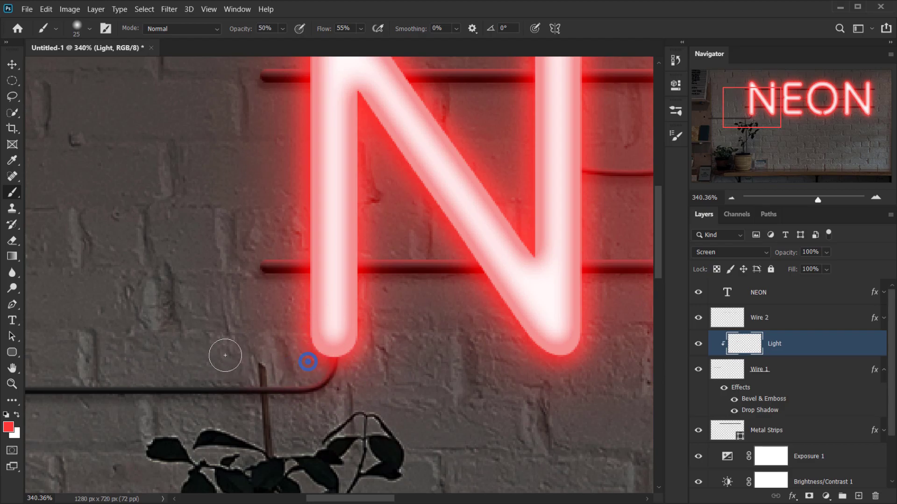
{"action": "left_click_drag", "start_coordinate": [255, 353], "coordinate": [281, 352]}
{"action": "left_click", "coordinate": [323, 305]}
{"action": "left_click", "coordinate": [312, 360]}
{"action": "left_click", "coordinate": [309, 351]}
{"action": "left_click", "coordinate": [306, 358]}
{"action": "key", "text": "ctrl+0"}
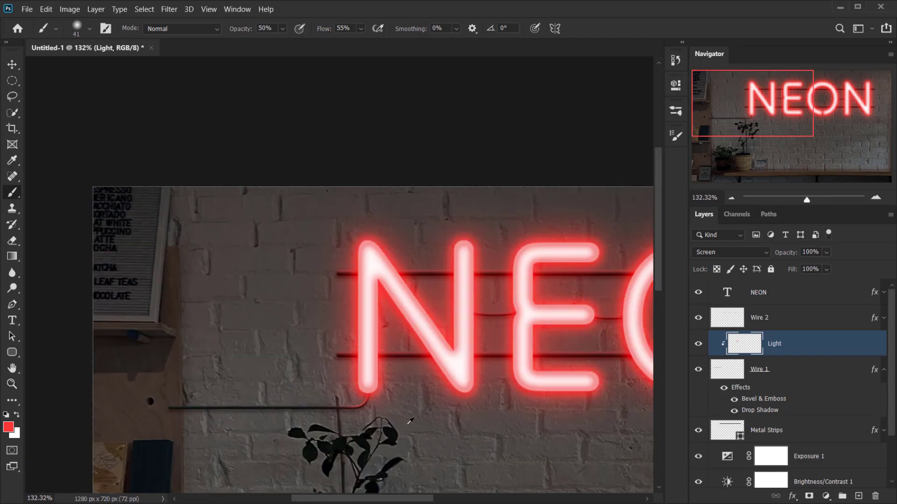
{"action": "scroll", "coordinate": [186, 256], "scroll_direction": "up", "scroll_amount": 5}
{"action": "left_click", "coordinate": [223, 220]}
{"action": "mouse_move", "coordinate": [218, 214]}
{"action": "left_mouse_down"}
{"action": "mouse_move", "coordinate": [116, 215]}
{"action": "mouse_move", "coordinate": [195, 211]}
{"action": "mouse_move", "coordinate": [211, 221]}
{"action": "mouse_move", "coordinate": [72, 207]}
{"action": "left_mouse_up"}
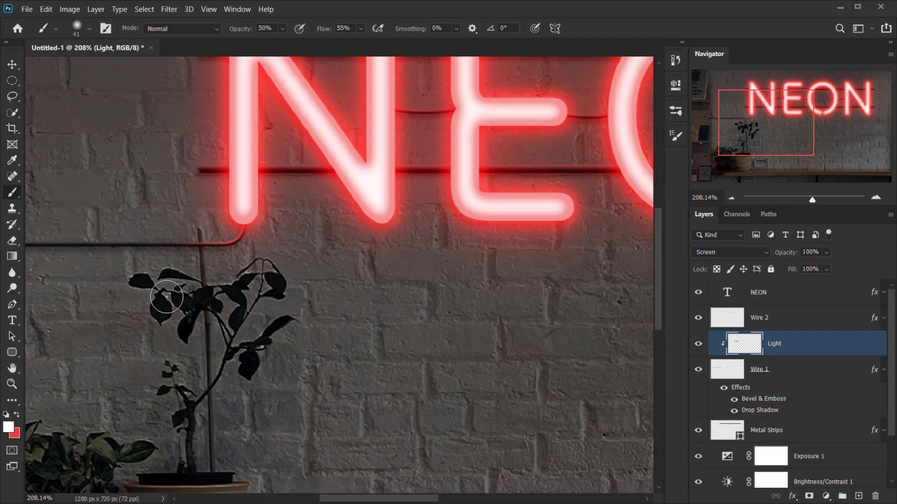
Examine the red glow along the wire up close, its unlit far end, and the whole neon sign
{"action": "scroll", "coordinate": [166, 290], "scroll_direction": "down", "scroll_amount": 5}
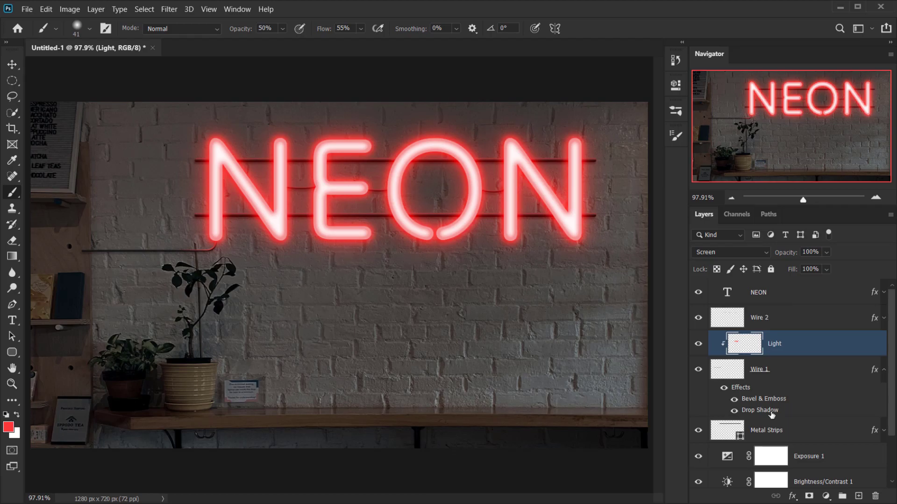
{"action": "scroll", "coordinate": [253, 255], "scroll_direction": "down", "scroll_amount": 2}
{"action": "scroll", "coordinate": [252, 256], "scroll_direction": "up", "scroll_amount": 2}
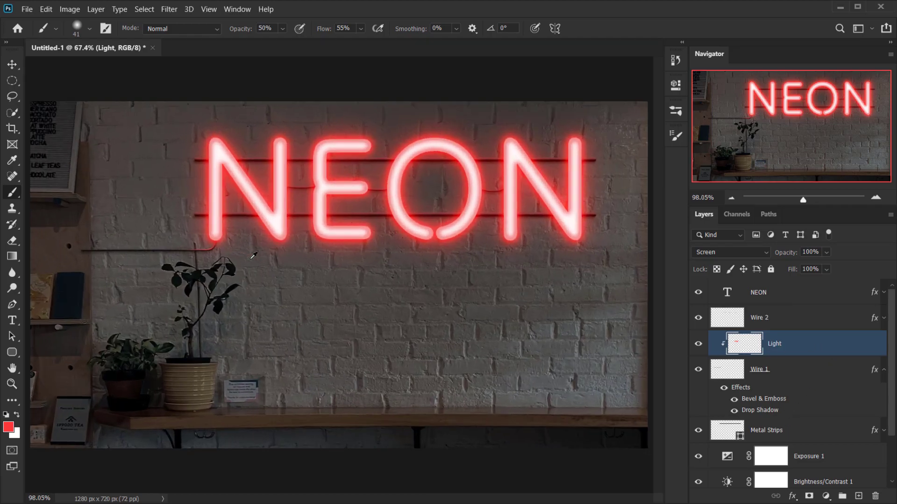
{"action": "scroll", "coordinate": [252, 213], "scroll_direction": "up", "scroll_amount": 4}
{"action": "left_click_drag", "start_coordinate": [314, 218], "coordinate": [469, 231]}
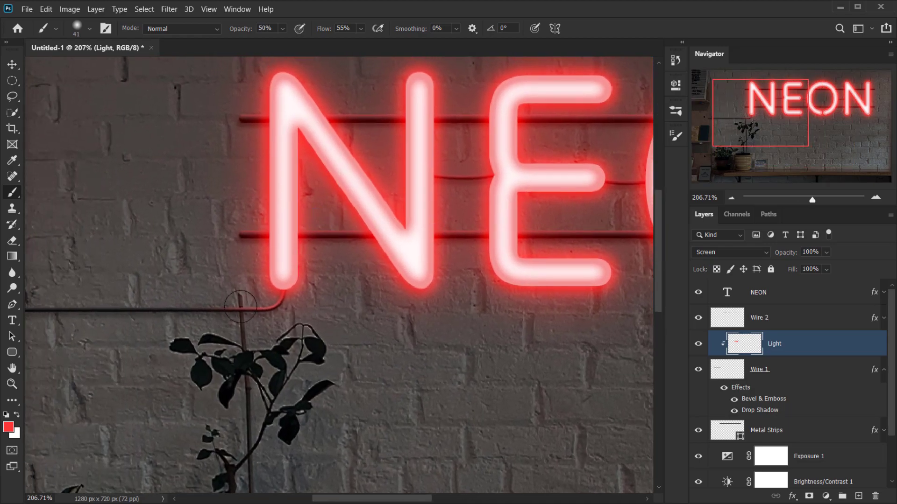
{"action": "scroll", "coordinate": [236, 304], "scroll_direction": "up", "scroll_amount": 7}
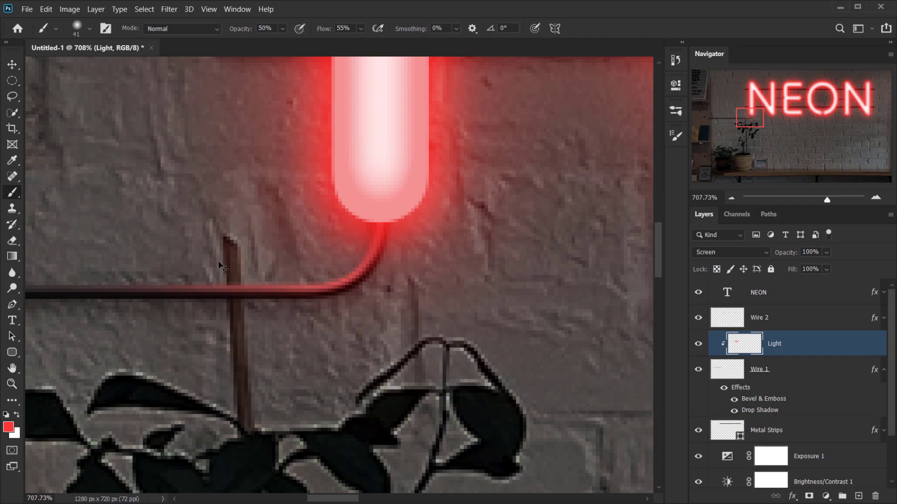
{"action": "left_click_drag", "start_coordinate": [203, 262], "coordinate": [617, 267]}
{"action": "left_click_drag", "start_coordinate": [270, 265], "coordinate": [481, 260]}
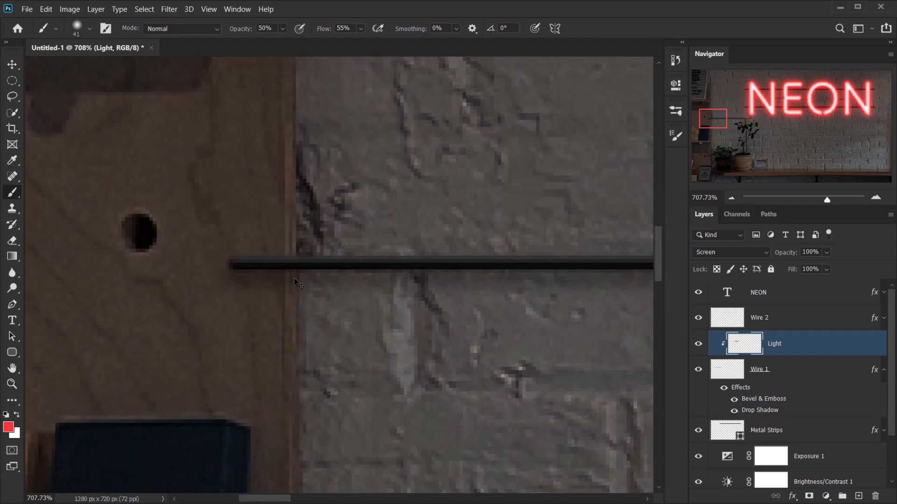
{"action": "scroll", "coordinate": [286, 250], "scroll_direction": "down", "scroll_amount": 3}
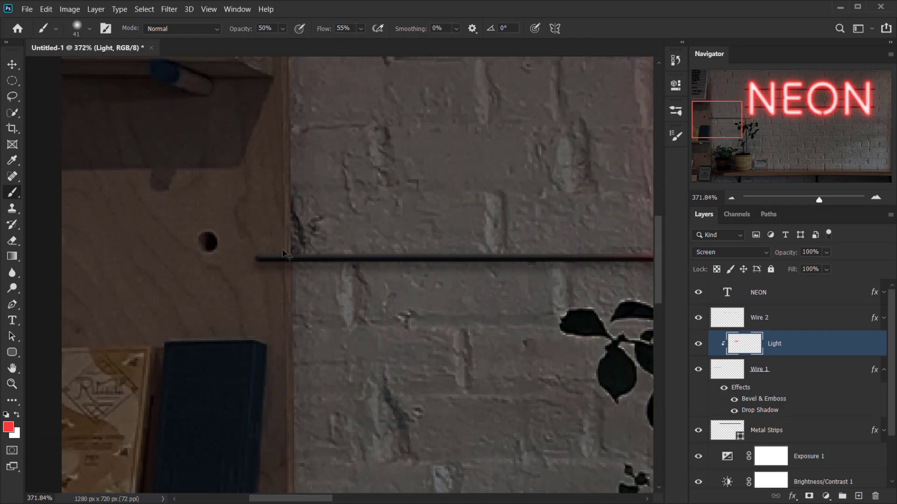
{"action": "left_click_drag", "start_coordinate": [324, 269], "coordinate": [345, 375]}
{"action": "scroll", "coordinate": [475, 324], "scroll_direction": "down", "scroll_amount": 9}
{"action": "left_click_drag", "start_coordinate": [506, 315], "coordinate": [216, 313]}
{"action": "scroll", "coordinate": [216, 313], "scroll_direction": "down", "scroll_amount": 2}
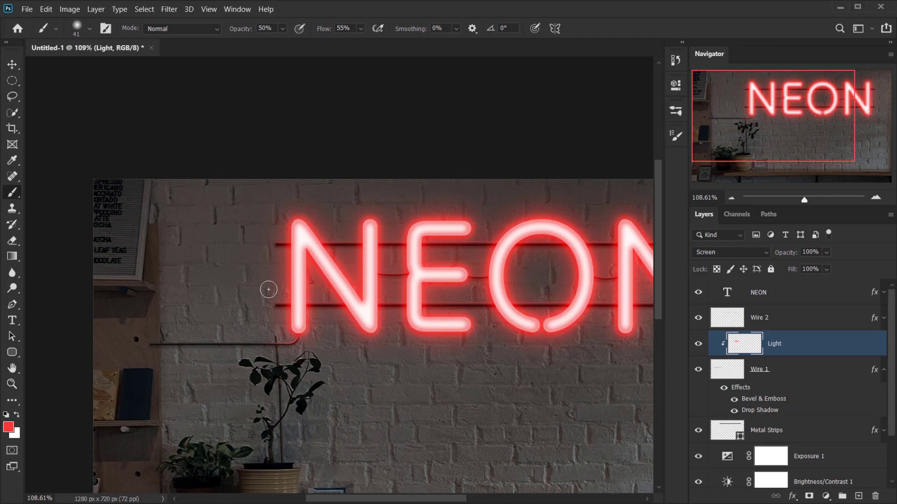
{"action": "scroll", "coordinate": [269, 289], "scroll_direction": "down", "scroll_amount": 1}
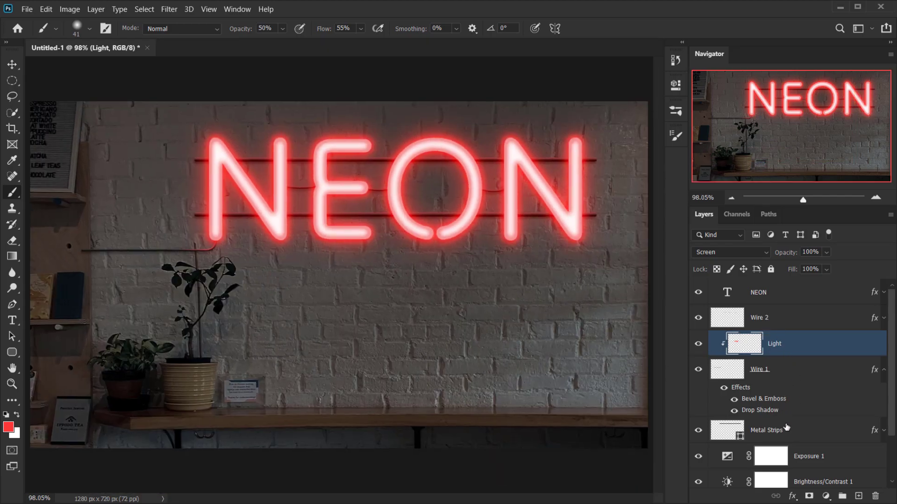
{"action": "scroll", "coordinate": [219, 241], "scroll_direction": "up", "scroll_amount": 3}
{"action": "left_click_drag", "start_coordinate": [439, 241], "coordinate": [456, 263]}
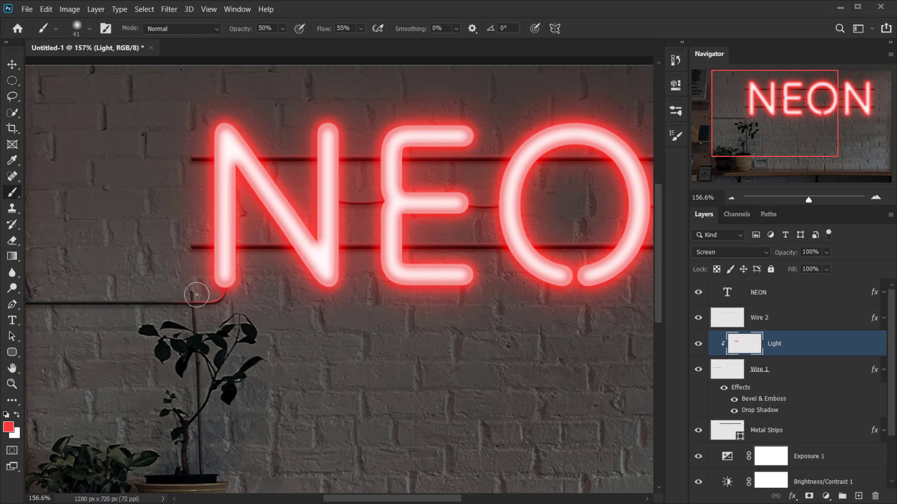
{"action": "scroll", "coordinate": [299, 359], "scroll_direction": "down", "scroll_amount": 4}
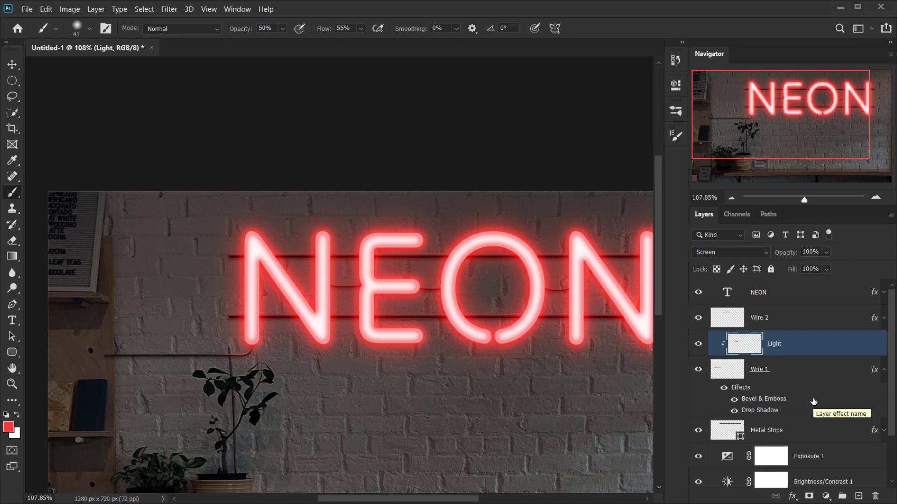
Group the layers from Metal Strips through Wire 2, collapsing the Wire 1 effects list first
{"action": "left_click", "coordinate": [784, 432]}
{"action": "scroll", "coordinate": [853, 424], "scroll_direction": "down", "scroll_amount": 3}
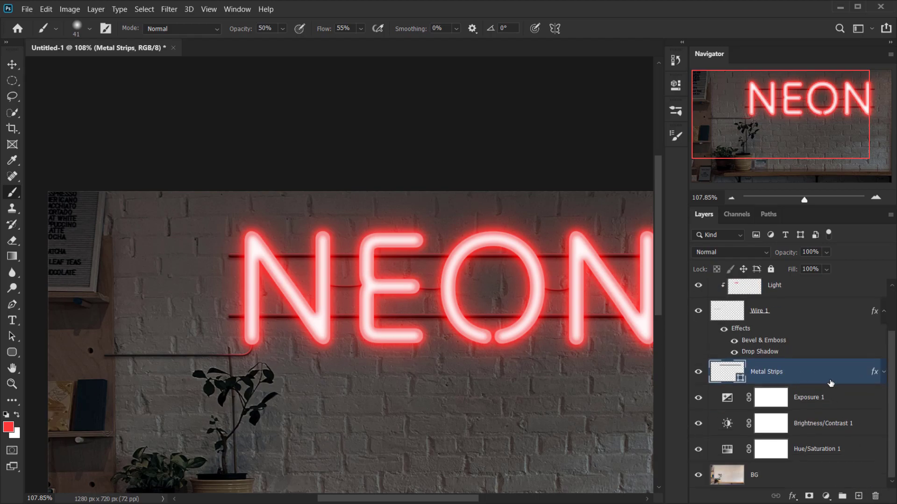
{"action": "scroll", "coordinate": [833, 384], "scroll_direction": "up", "scroll_amount": 3}
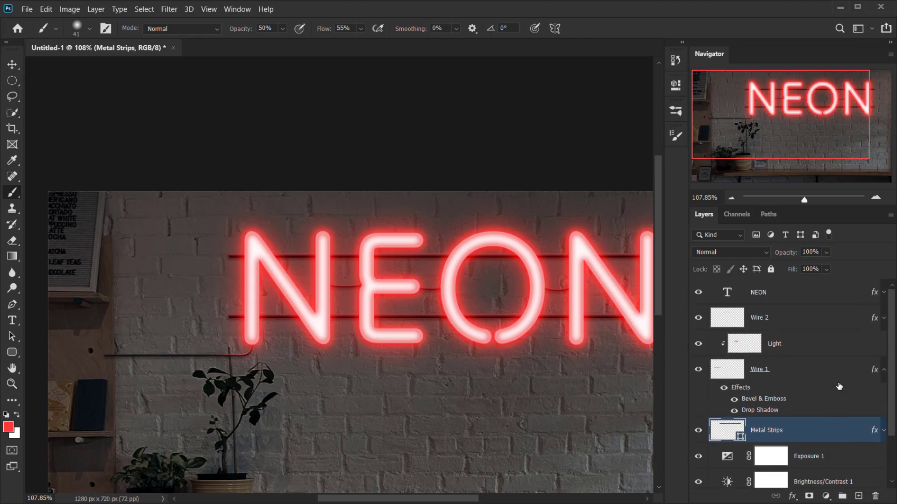
{"action": "left_click", "coordinate": [821, 319], "text": "shift"}
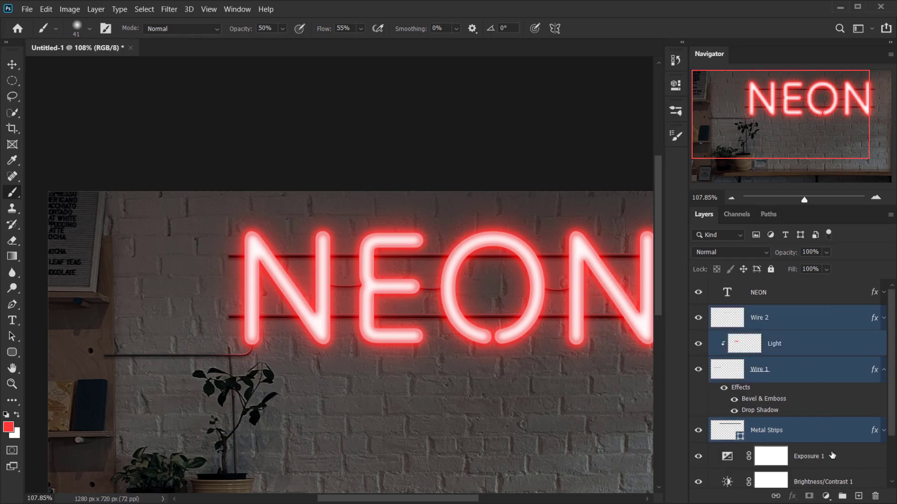
{"action": "left_click", "coordinate": [883, 372]}
{"action": "key", "text": "ctrl+g"}
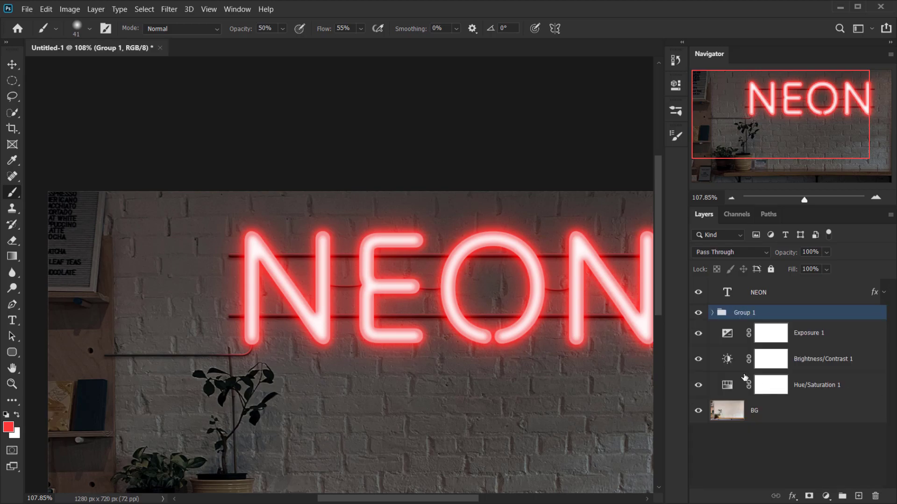
Rename the new layer group as Connectors and add a white layer mask to it
{"action": "double_click", "coordinate": [748, 312]}
{"action": "type", "text": "Connectors"}
{"action": "key", "text": "Return"}
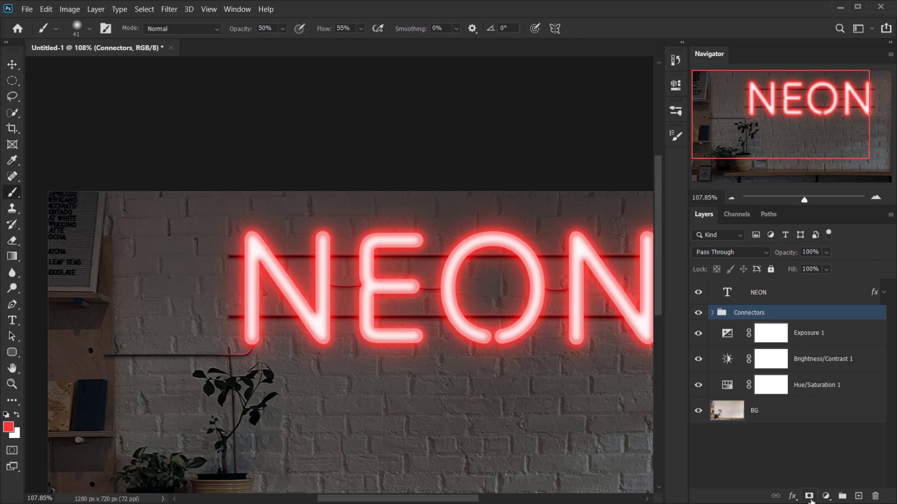
{"action": "left_click", "coordinate": [811, 498]}
Paint black at 100% opacity and flow on the Connectors mask to hide the wire's end over the wooden panel
{"action": "left_click_drag", "start_coordinate": [281, 337], "coordinate": [438, 318]}
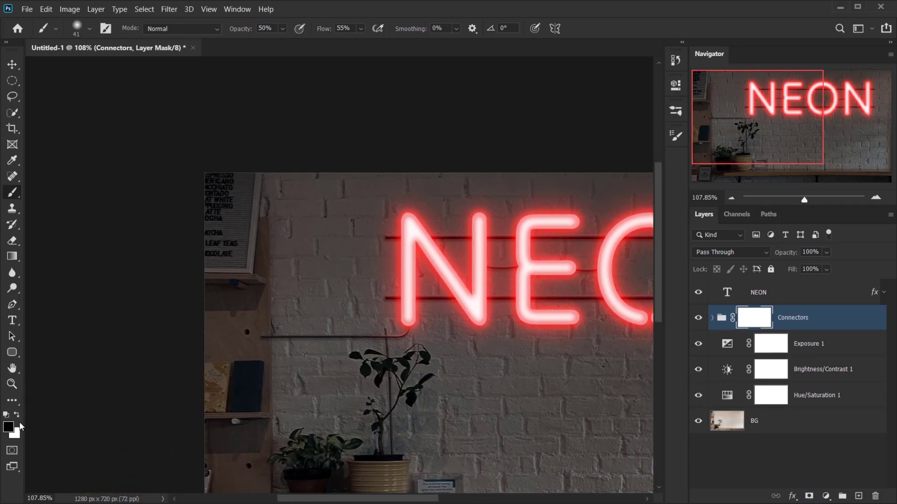
{"action": "left_click_drag", "start_coordinate": [504, 389], "coordinate": [465, 423]}
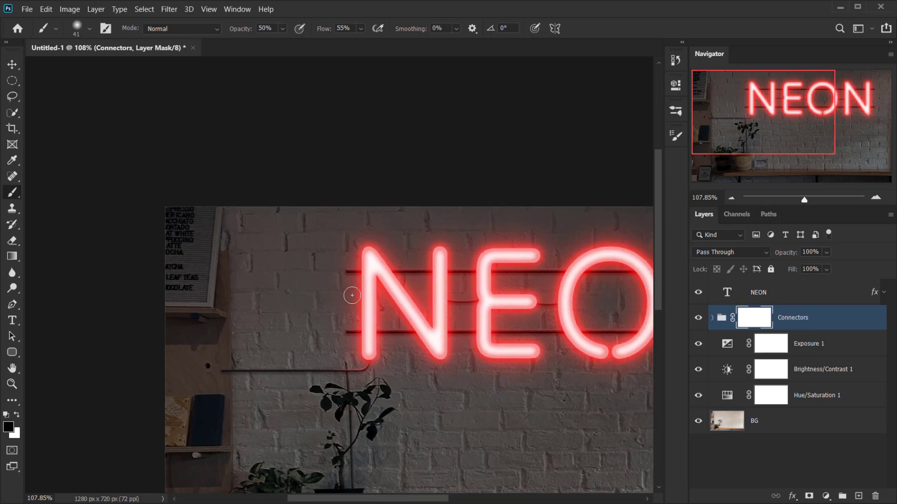
{"action": "left_click_drag", "start_coordinate": [240, 28], "coordinate": [636, 64]}
{"action": "scroll", "coordinate": [237, 357], "scroll_direction": "up", "scroll_amount": 6}
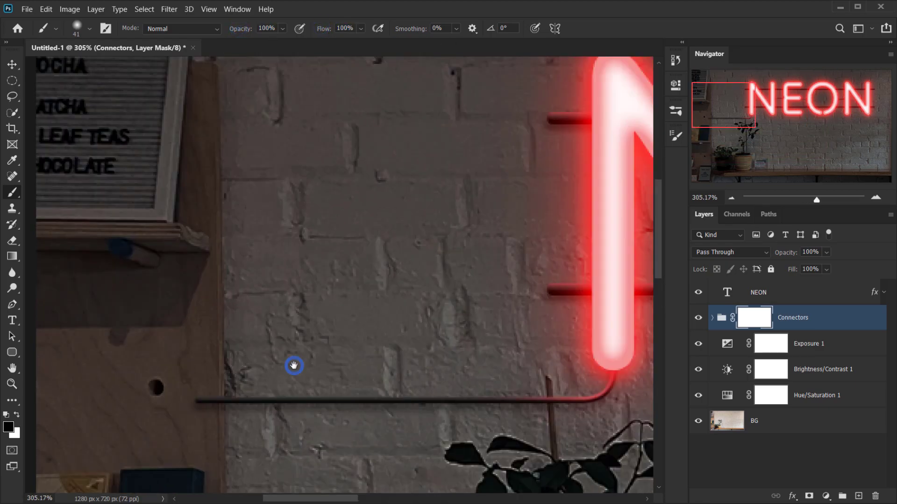
{"action": "left_click_drag", "start_coordinate": [290, 367], "coordinate": [375, 332]}
{"action": "mouse_move", "coordinate": [268, 358]}
{"action": "left_mouse_down"}
{"action": "mouse_move", "coordinate": [251, 360]}
{"action": "mouse_move", "coordinate": [261, 499]}
{"action": "left_mouse_up"}
{"action": "scroll", "coordinate": [285, 360], "scroll_direction": "up", "scroll_amount": 9}
{"action": "mouse_move", "coordinate": [266, 329]}
{"action": "left_mouse_down"}
{"action": "mouse_move", "coordinate": [236, 335]}
{"action": "mouse_move", "coordinate": [261, 334]}
{"action": "mouse_move", "coordinate": [298, 369]}
{"action": "mouse_move", "coordinate": [302, 354]}
{"action": "mouse_move", "coordinate": [308, 371]}
{"action": "mouse_move", "coordinate": [302, 398]}
{"action": "left_mouse_up"}
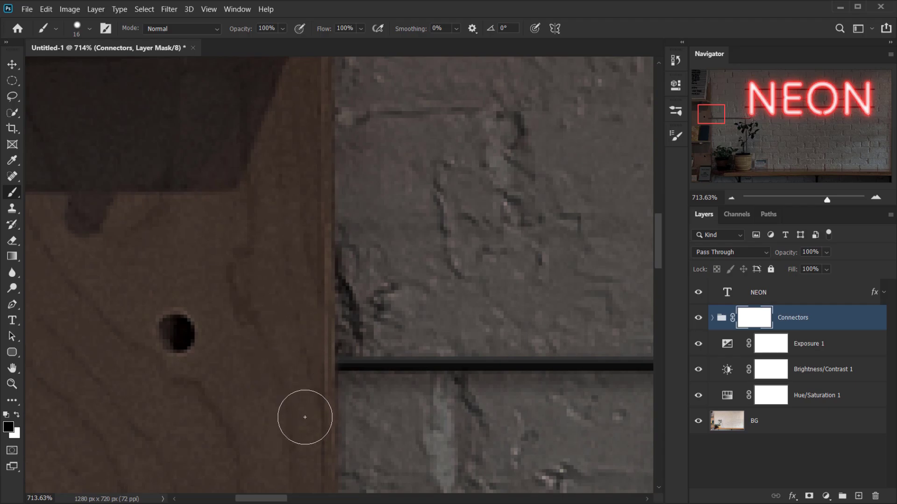
{"action": "scroll", "coordinate": [301, 419], "scroll_direction": "down", "scroll_amount": 6}
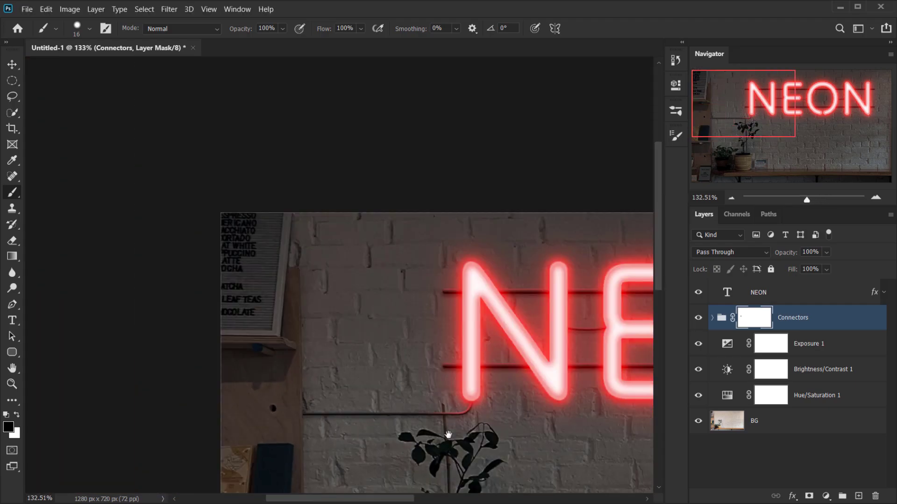
Mask out the wire where it crosses the plant's stem using a small brush on the Connectors mask
{"action": "scroll", "coordinate": [449, 436], "scroll_direction": "up", "scroll_amount": 1}
{"action": "scroll", "coordinate": [307, 367], "scroll_direction": "up", "scroll_amount": 5}
{"action": "right_click", "coordinate": [350, 340], "text": "alt"}
{"action": "right_click", "coordinate": [360, 283], "text": "alt"}
{"action": "left_click_drag", "start_coordinate": [361, 270], "coordinate": [369, 387]}
{"action": "scroll", "coordinate": [363, 344], "scroll_direction": "up", "scroll_amount": 2}
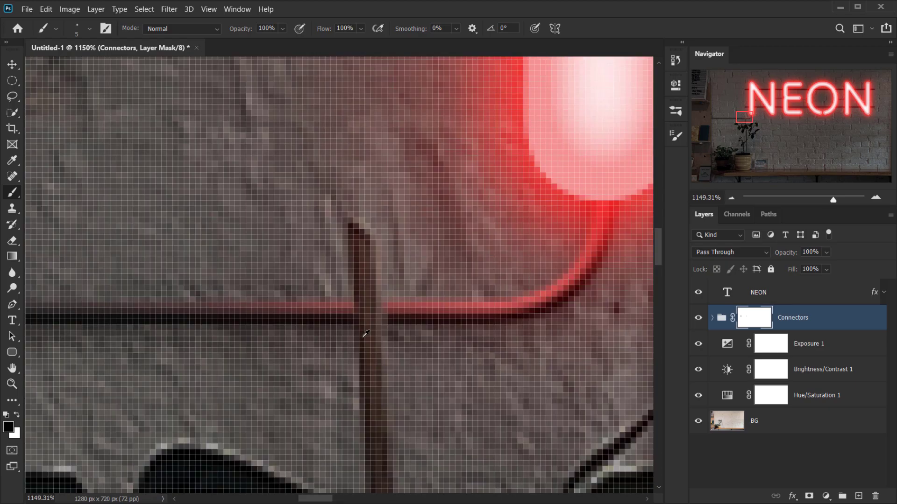
Restore the wire on both sides of the plant's stem with white and mask the crossing again with black
{"action": "scroll", "coordinate": [360, 326], "scroll_direction": "down", "scroll_amount": 3}
{"action": "key", "text": "x"}
{"action": "right_click", "coordinate": [340, 320], "text": "alt"}
{"action": "key", "text": "x"}
{"action": "key", "text": "x"}
{"action": "left_click", "coordinate": [349, 334]}
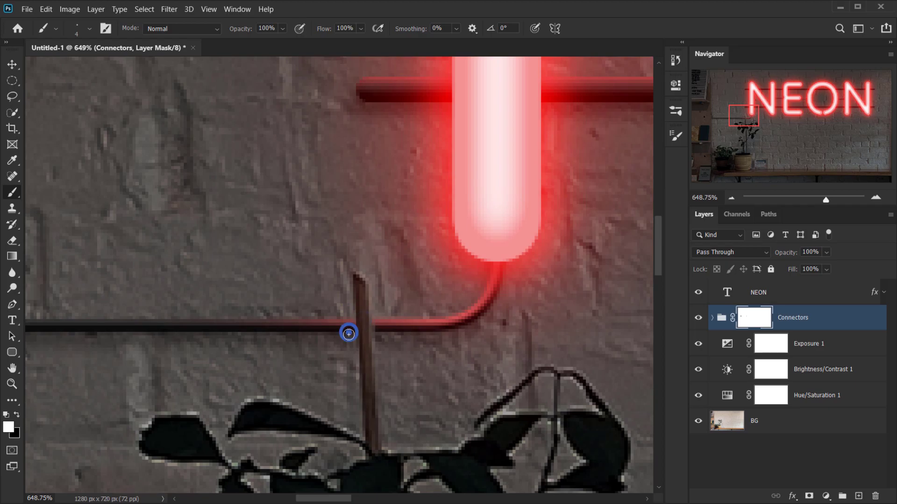
{"action": "left_click", "coordinate": [376, 322]}
{"action": "key", "text": "x"}
{"action": "left_click", "coordinate": [363, 322]}
{"action": "scroll", "coordinate": [380, 351], "scroll_direction": "down", "scroll_amount": 19}
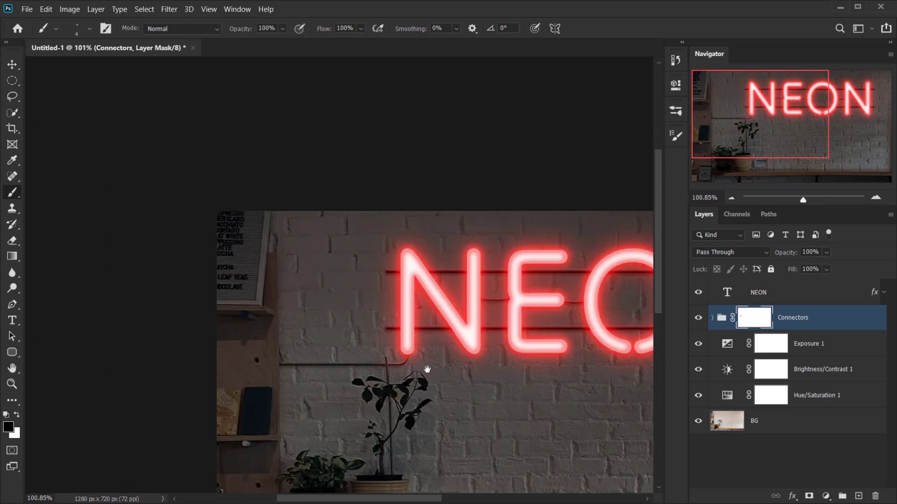
Refine the mask edges where the wire meets the plant's stem with a 1 to 2 px brush, alternating black and white
{"action": "mouse_move", "coordinate": [422, 363]}
{"action": "left_mouse_down"}
{"action": "mouse_move", "coordinate": [343, 320]}
{"action": "mouse_move", "coordinate": [290, 330]}
{"action": "left_mouse_up"}
{"action": "scroll", "coordinate": [293, 307], "scroll_direction": "up", "scroll_amount": 20}
{"action": "scroll", "coordinate": [302, 319], "scroll_direction": "down", "scroll_amount": 3}
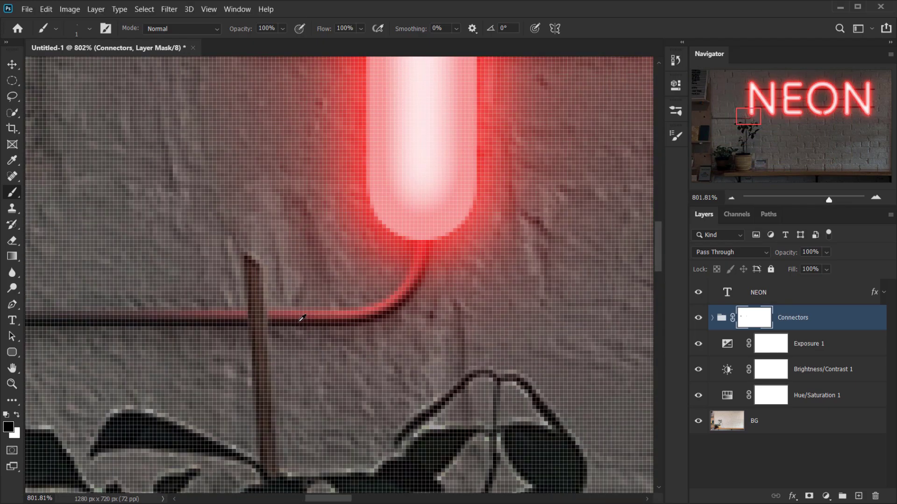
{"action": "key", "text": "ctrl+h"}
{"action": "mouse_move", "coordinate": [271, 318]}
{"action": "left_mouse_down"}
{"action": "mouse_move", "coordinate": [285, 342]}
{"action": "mouse_move", "coordinate": [273, 334]}
{"action": "mouse_move", "coordinate": [270, 308]}
{"action": "left_mouse_up"}
{"action": "key", "text": "x"}
{"action": "left_click_drag", "start_coordinate": [242, 335], "coordinate": [239, 311]}
{"action": "scroll", "coordinate": [224, 324], "scroll_direction": "down", "scroll_amount": 8}
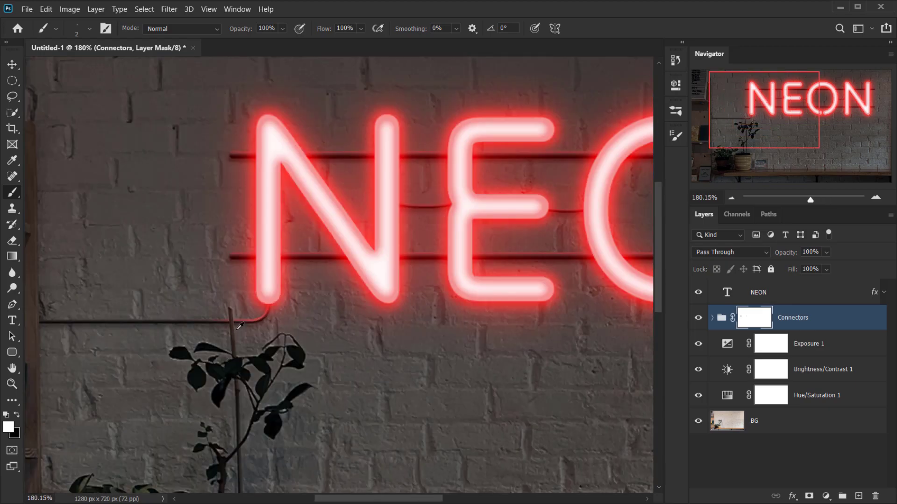
{"action": "scroll", "coordinate": [239, 326], "scroll_direction": "down", "scroll_amount": 3}
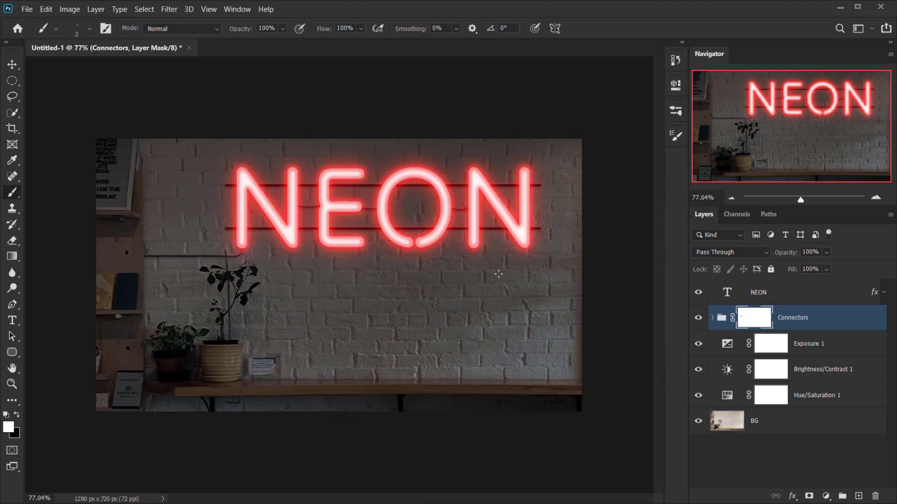
{"action": "scroll", "coordinate": [500, 271], "scroll_direction": "up", "scroll_amount": 1}
{"action": "scroll", "coordinate": [357, 240], "scroll_direction": "up", "scroll_amount": 1}
{"action": "scroll", "coordinate": [300, 286], "scroll_direction": "down", "scroll_amount": 2}
{"action": "scroll", "coordinate": [303, 278], "scroll_direction": "down", "scroll_amount": 1}
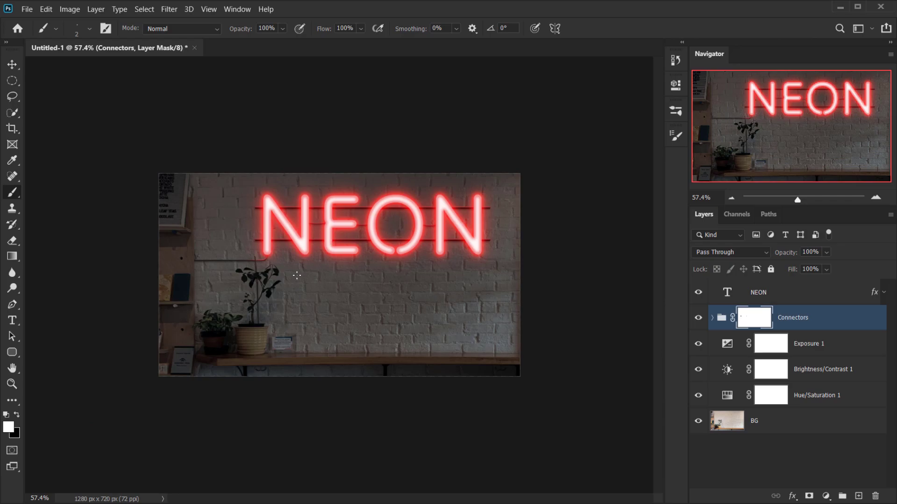
{"action": "scroll", "coordinate": [296, 275], "scroll_direction": "up", "scroll_amount": 2}
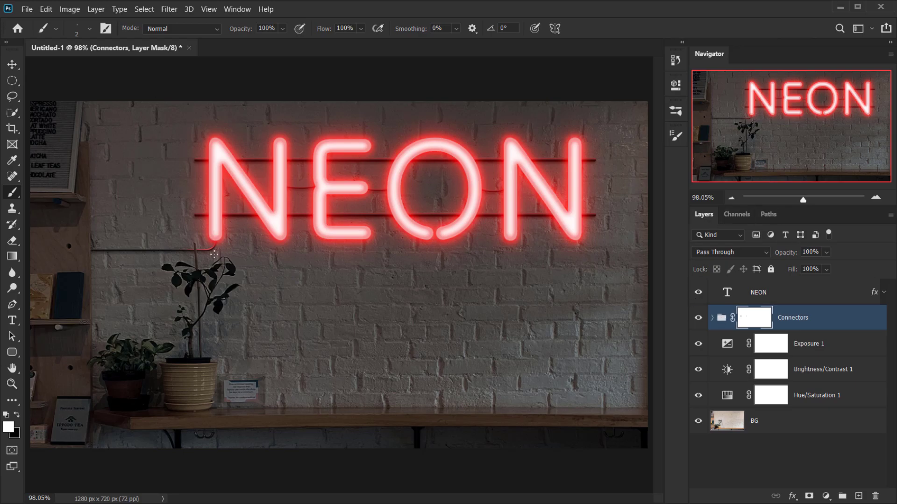
Expand the Connectors group and lower the Light layer's opacity to 78%
{"action": "left_click", "coordinate": [713, 318]}
{"action": "left_click", "coordinate": [793, 368]}
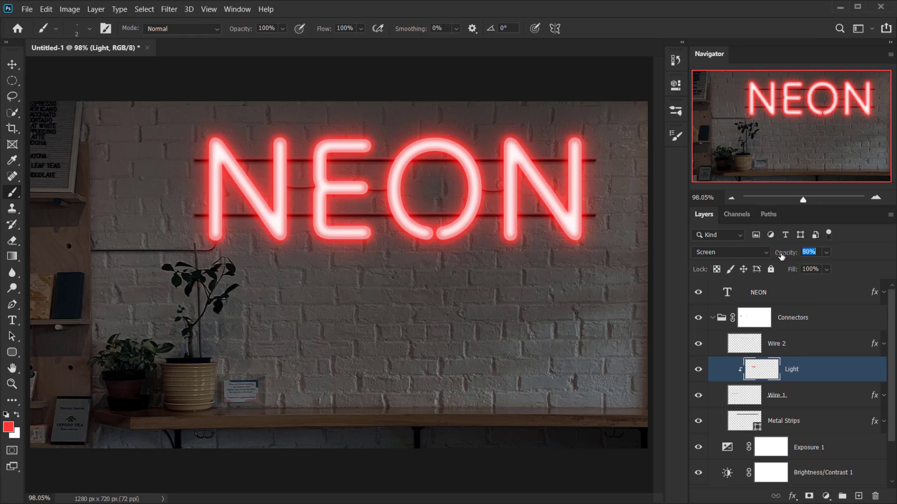
{"action": "left_click", "coordinate": [230, 274]}
{"action": "scroll", "coordinate": [238, 281], "scroll_direction": "down", "scroll_amount": 2}
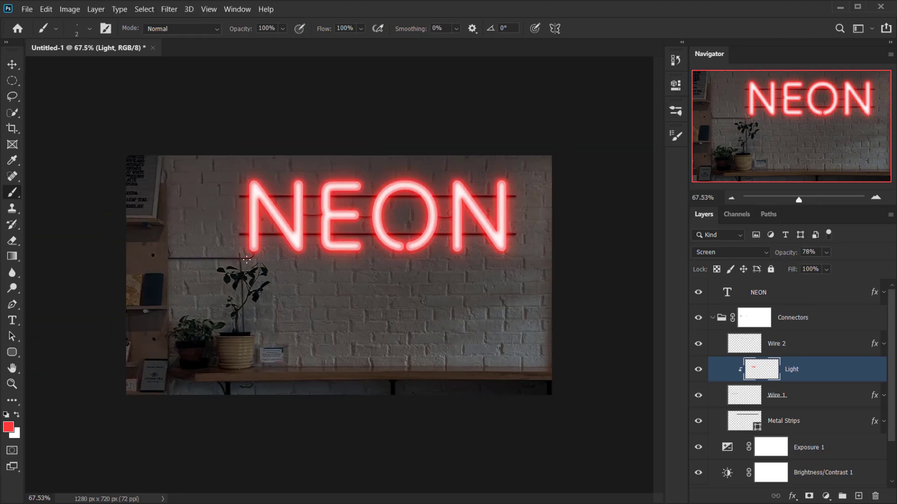
{"action": "scroll", "coordinate": [364, 261], "scroll_direction": "up", "scroll_amount": 2}
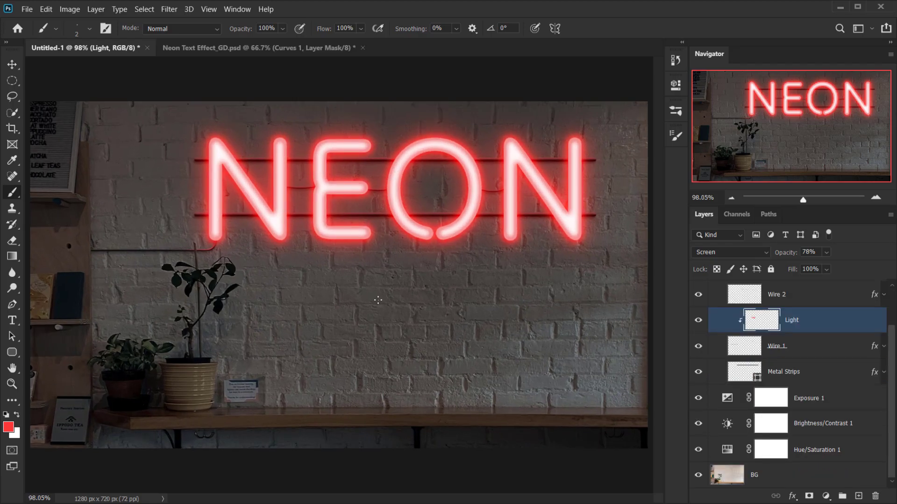
Enter Quick Mask mode, select the Exposure 1 layer and size a soft brush to 330 px
{"action": "scroll", "coordinate": [376, 298], "scroll_direction": "down", "scroll_amount": 1}
{"action": "left_click_drag", "start_coordinate": [305, 290], "coordinate": [355, 292]}
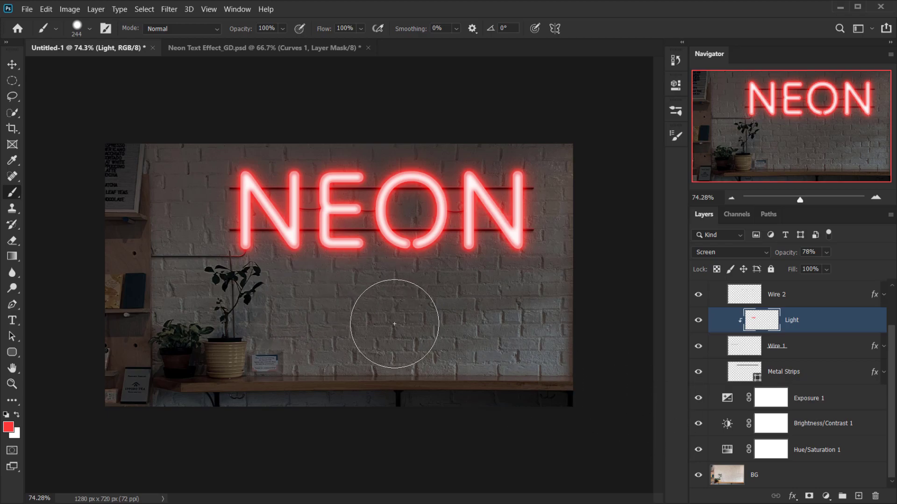
{"action": "key", "text": "q"}
{"action": "mouse_move", "coordinate": [346, 286]}
{"action": "left_mouse_down"}
{"action": "mouse_move", "coordinate": [360, 270]}
{"action": "mouse_move", "coordinate": [369, 50]}
{"action": "left_mouse_up"}
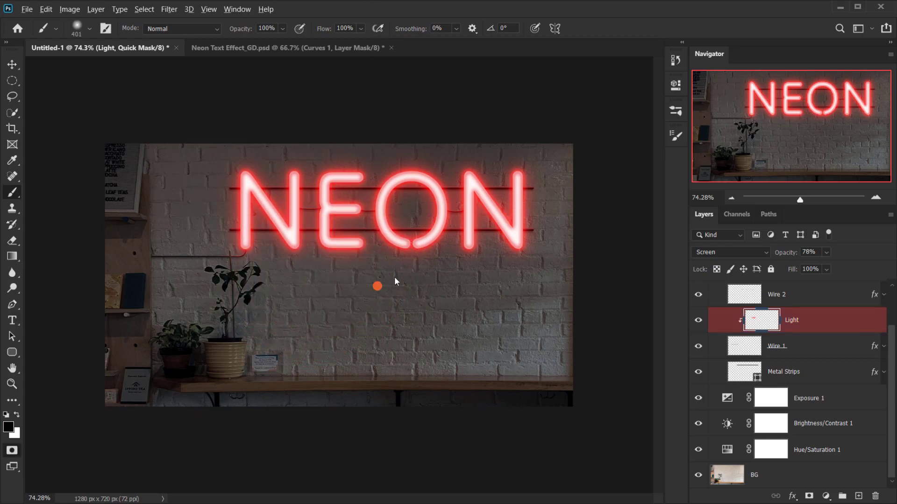
{"action": "left_click", "coordinate": [803, 400]}
{"action": "left_click_drag", "start_coordinate": [169, 237], "coordinate": [199, 247]}
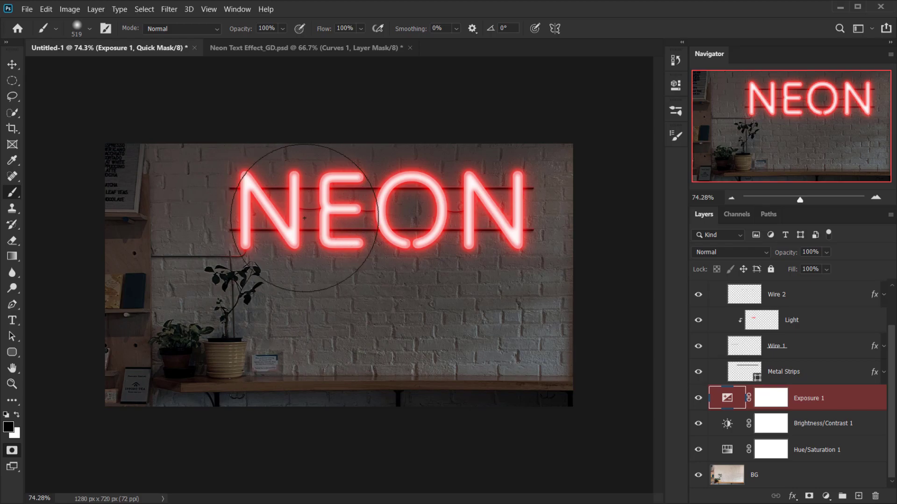
{"action": "left_click_drag", "start_coordinate": [290, 313], "coordinate": [157, 279]}
{"action": "left_click_drag", "start_coordinate": [149, 169], "coordinate": [140, 168]}
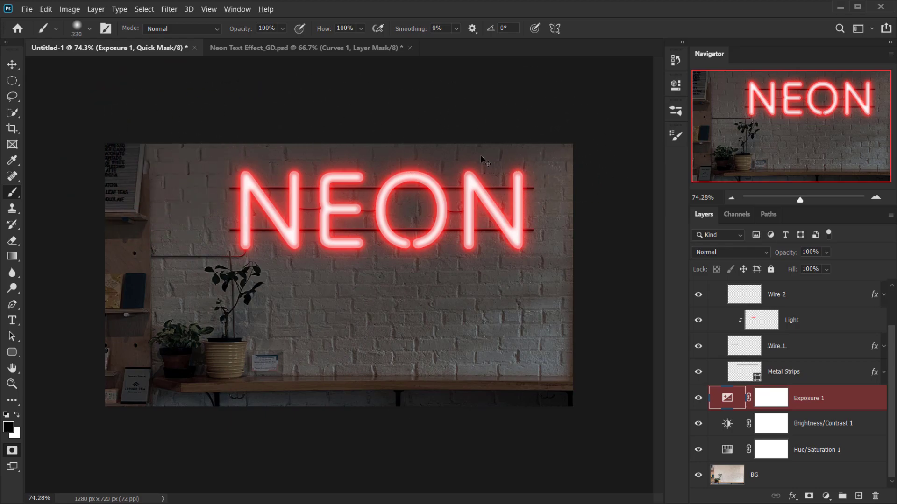
Paint the quick mask in black along all four edges of the photo around the sign
{"action": "left_click", "coordinate": [579, 120]}
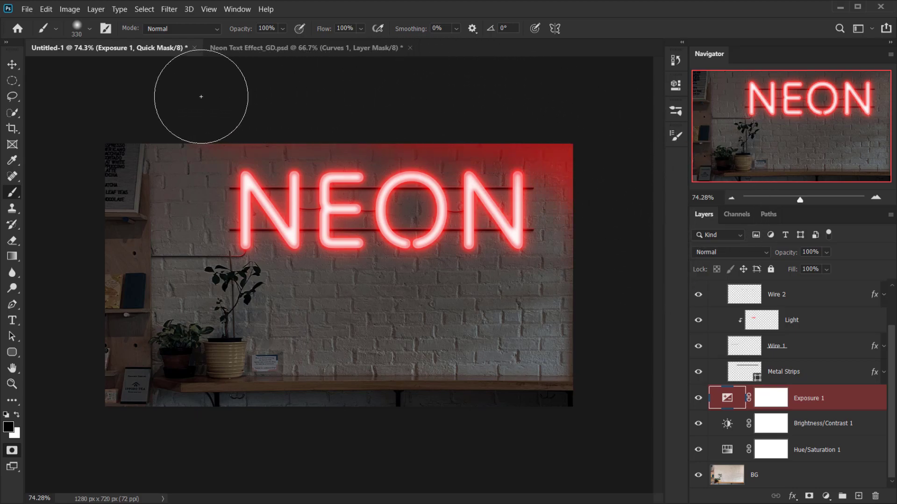
{"action": "mouse_move", "coordinate": [106, 136]}
{"action": "left_mouse_down"}
{"action": "mouse_move", "coordinate": [84, 231]}
{"action": "mouse_move", "coordinate": [91, 323]}
{"action": "mouse_move", "coordinate": [113, 401]}
{"action": "left_mouse_up"}
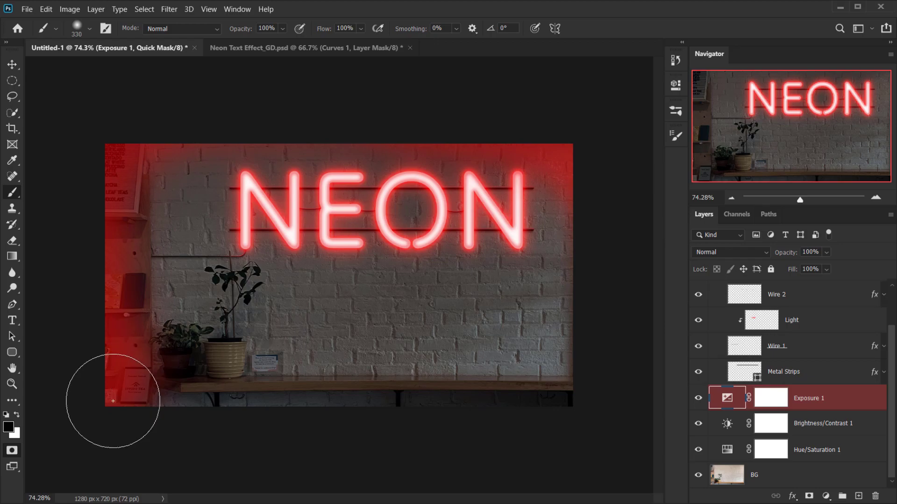
{"action": "mouse_move", "coordinate": [93, 431]}
{"action": "left_mouse_down"}
{"action": "mouse_move", "coordinate": [318, 463]}
{"action": "mouse_move", "coordinate": [538, 402]}
{"action": "mouse_move", "coordinate": [581, 330]}
{"action": "mouse_move", "coordinate": [526, 430]}
{"action": "mouse_move", "coordinate": [208, 455]}
{"action": "mouse_move", "coordinate": [484, 420]}
{"action": "left_mouse_up"}
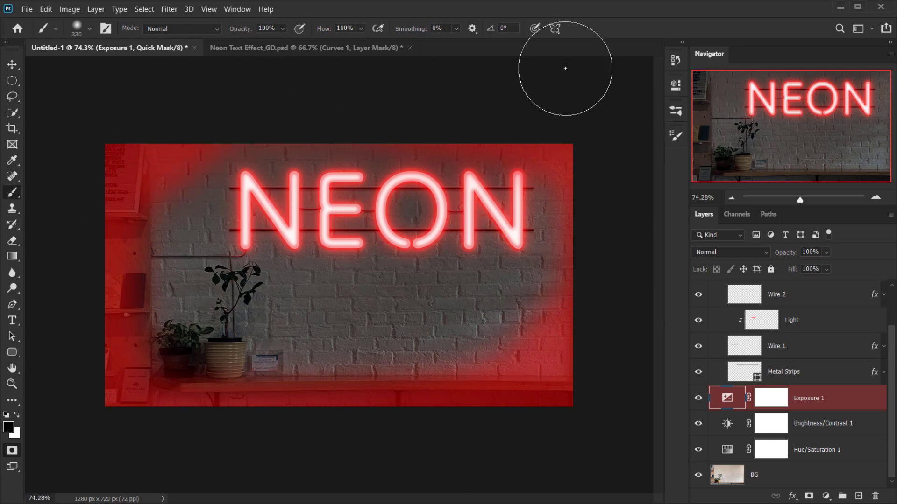
Soften the quick mask inward over the plants and wall with a 407 px brush at 54% opacity and 55% flow
{"action": "left_click_drag", "start_coordinate": [247, 29], "coordinate": [221, 31]}
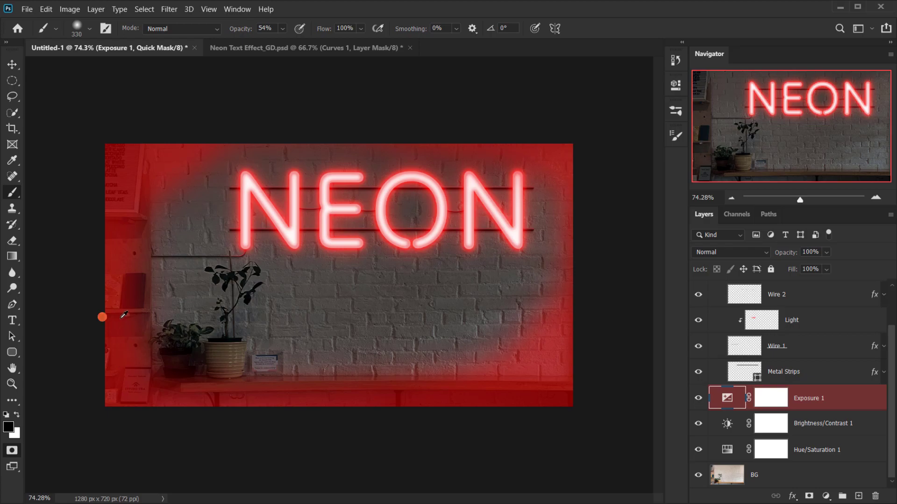
{"action": "mouse_move", "coordinate": [164, 314]}
{"action": "left_mouse_down"}
{"action": "mouse_move", "coordinate": [138, 320]}
{"action": "mouse_move", "coordinate": [208, 388]}
{"action": "left_mouse_up"}
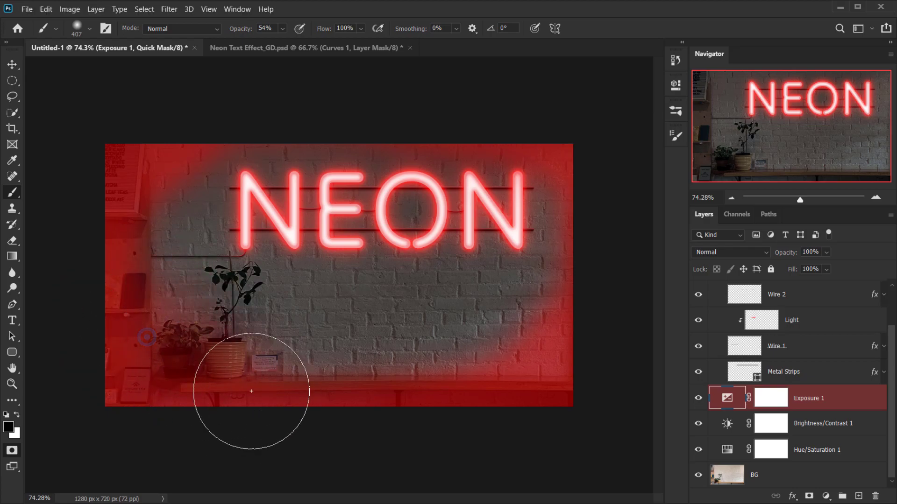
{"action": "left_click_drag", "start_coordinate": [327, 29], "coordinate": [314, 30]}
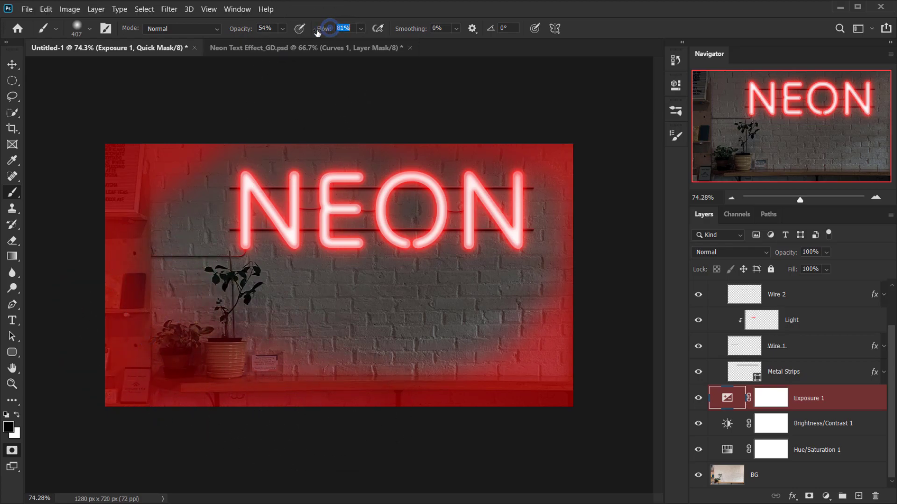
{"action": "mouse_move", "coordinate": [245, 120]}
{"action": "left_mouse_down"}
{"action": "mouse_move", "coordinate": [66, 386]}
{"action": "mouse_move", "coordinate": [141, 230]}
{"action": "mouse_move", "coordinate": [135, 279]}
{"action": "mouse_move", "coordinate": [178, 379]}
{"action": "mouse_move", "coordinate": [310, 428]}
{"action": "mouse_move", "coordinate": [510, 361]}
{"action": "mouse_move", "coordinate": [534, 349]}
{"action": "mouse_move", "coordinate": [566, 306]}
{"action": "mouse_move", "coordinate": [572, 332]}
{"action": "mouse_move", "coordinate": [595, 204]}
{"action": "mouse_move", "coordinate": [482, 373]}
{"action": "mouse_move", "coordinate": [572, 357]}
{"action": "mouse_move", "coordinate": [291, 392]}
{"action": "mouse_move", "coordinate": [136, 322]}
{"action": "mouse_move", "coordinate": [129, 250]}
{"action": "left_mouse_up"}
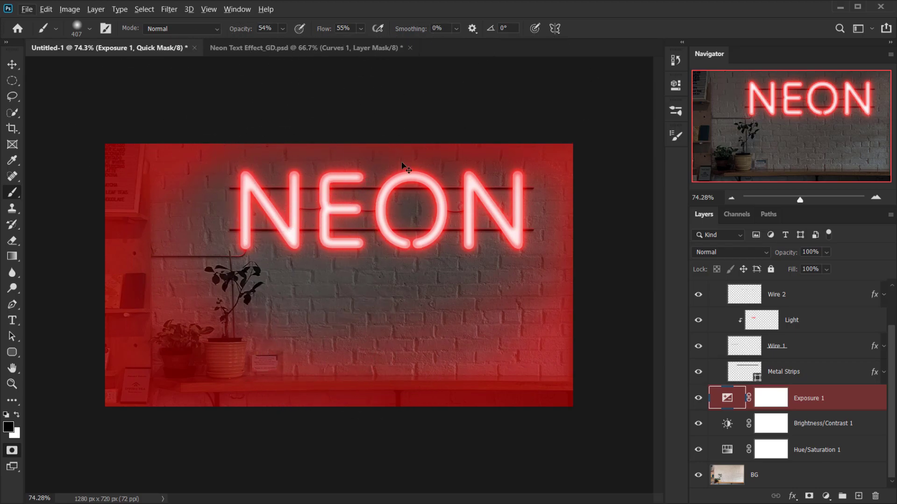
Paint white with a soft brush of 293 to 366 px to clear the quick mask around the NEON letters
{"action": "key", "text": "x"}
{"action": "left_click_drag", "start_coordinate": [327, 241], "coordinate": [292, 242]}
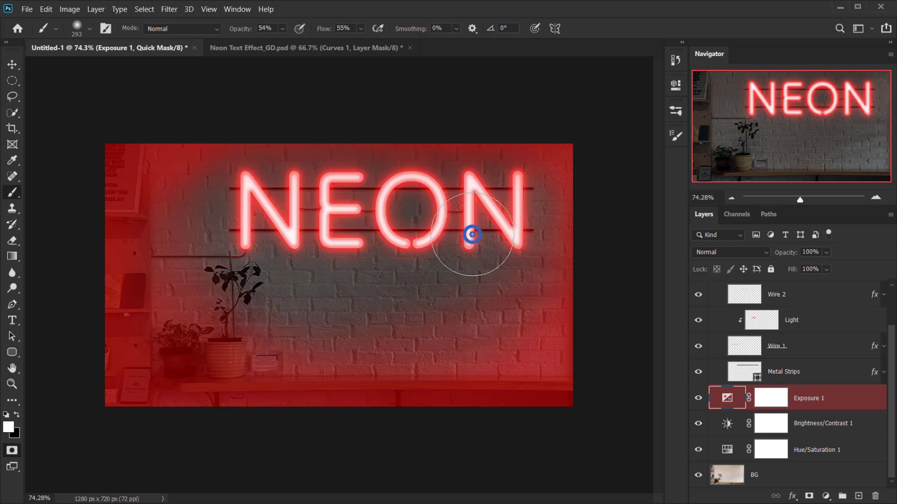
{"action": "key", "text": "x"}
{"action": "key", "text": "x"}
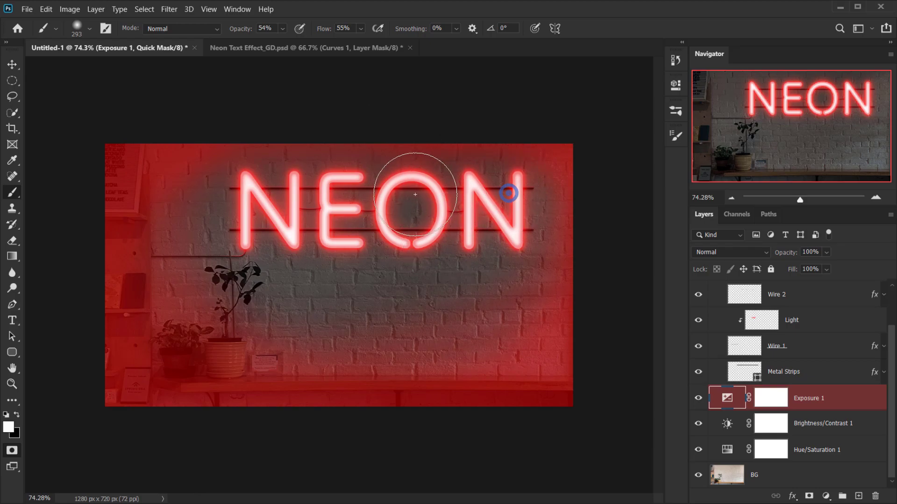
{"action": "left_click_drag", "start_coordinate": [203, 233], "coordinate": [216, 233]}
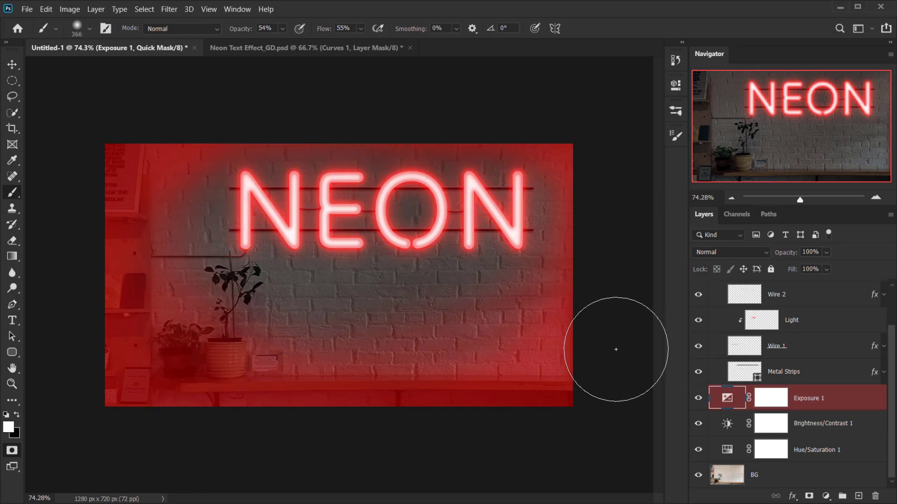
{"action": "scroll", "coordinate": [602, 348], "scroll_direction": "down", "scroll_amount": 2}
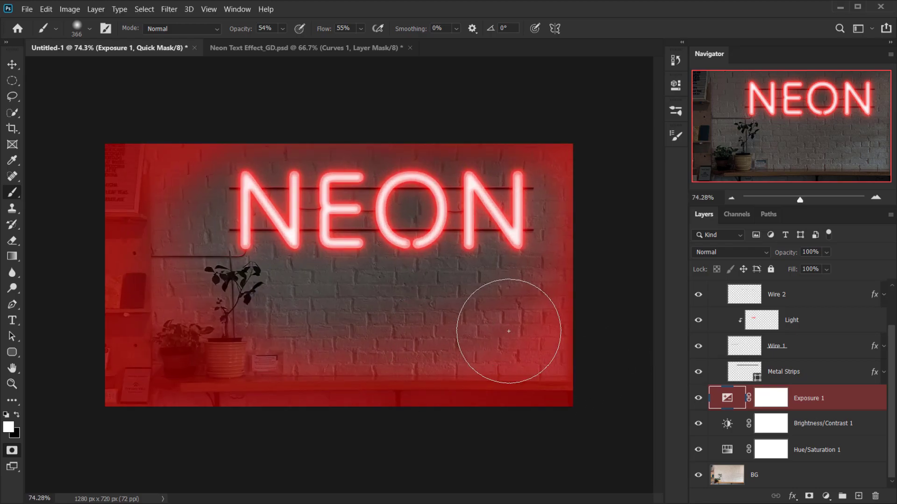
Convert the quick mask into a selection and invert it to cover the photo's outer area
{"action": "key", "text": "q"}
{"action": "scroll", "coordinate": [371, 299], "scroll_direction": "down", "scroll_amount": 2}
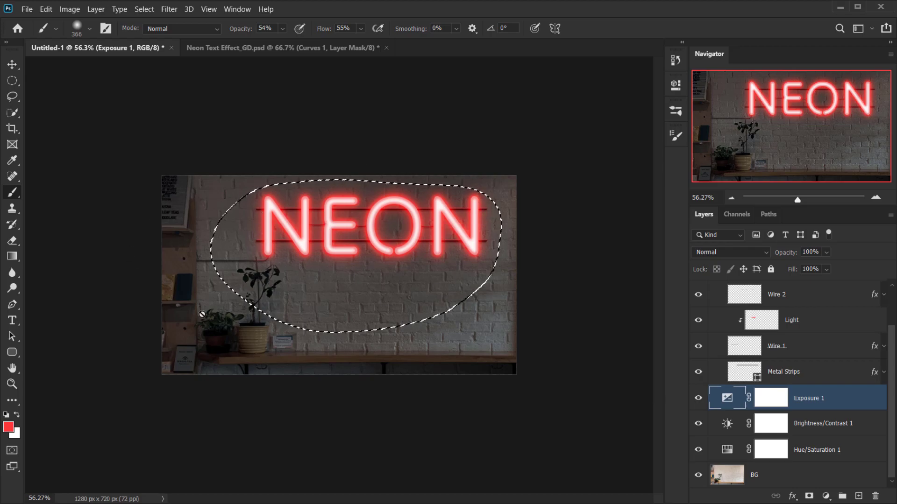
{"action": "scroll", "coordinate": [293, 301], "scroll_direction": "up", "scroll_amount": 2}
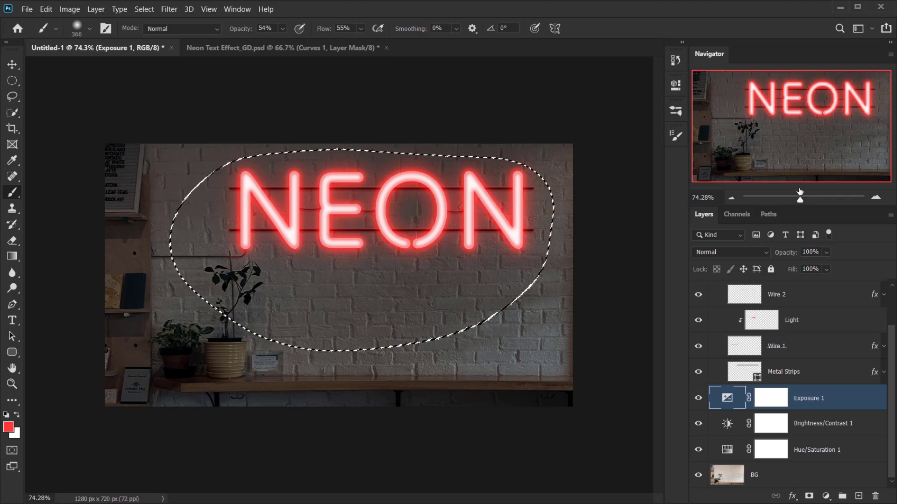
{"action": "key", "text": "ctrl+shift+i"}
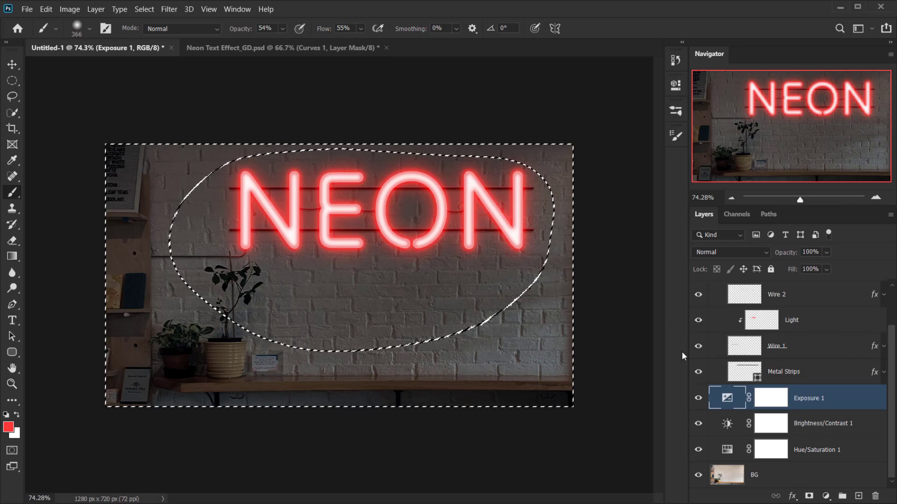
Add a Curves adjustment layer above Exposure 1 from the active selection and pull its midtones down to darken the photo's outer area
{"action": "left_click", "coordinate": [825, 496]}
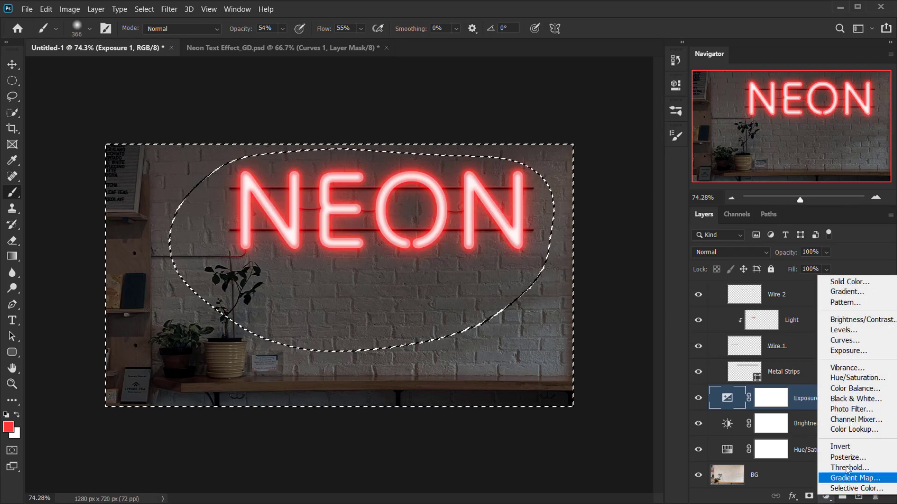
{"action": "left_click", "coordinate": [834, 342]}
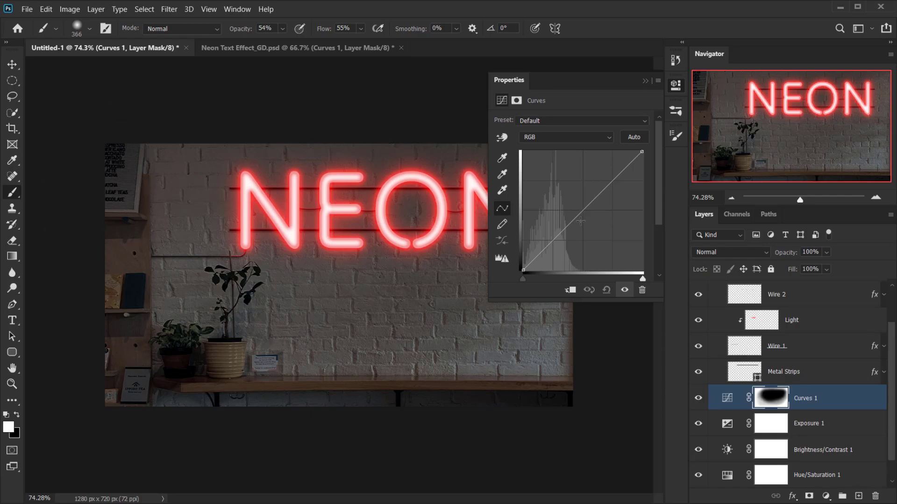
{"action": "left_click", "coordinate": [584, 211]}
{"action": "left_click_drag", "start_coordinate": [582, 211], "coordinate": [599, 222]}
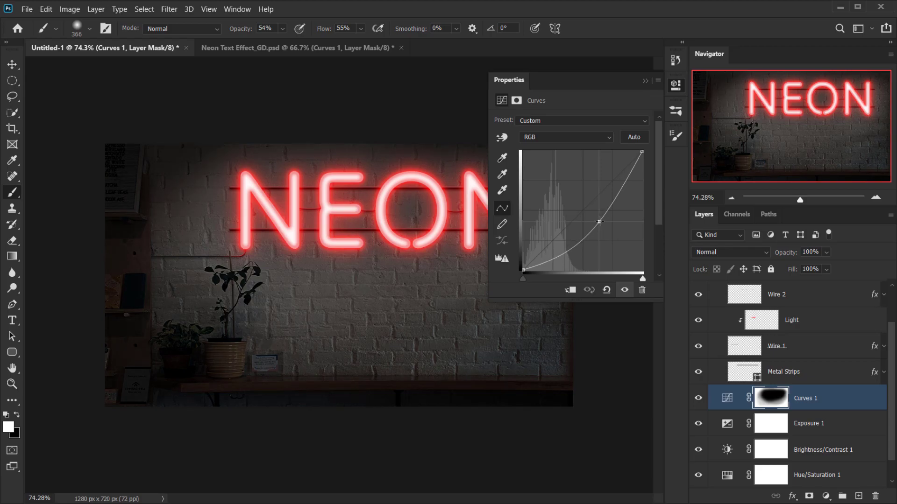
{"action": "left_click_drag", "start_coordinate": [599, 222], "coordinate": [597, 222]}
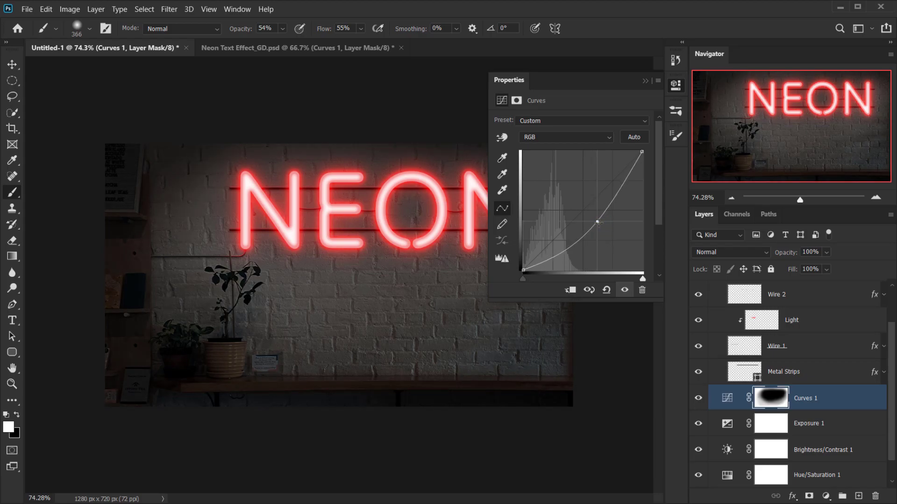
Add a second, lower point to the Curves 1 curve and shift the upper point slightly to refine the darkening
{"action": "left_click", "coordinate": [581, 241]}
{"action": "left_click_drag", "start_coordinate": [597, 221], "coordinate": [600, 221]}
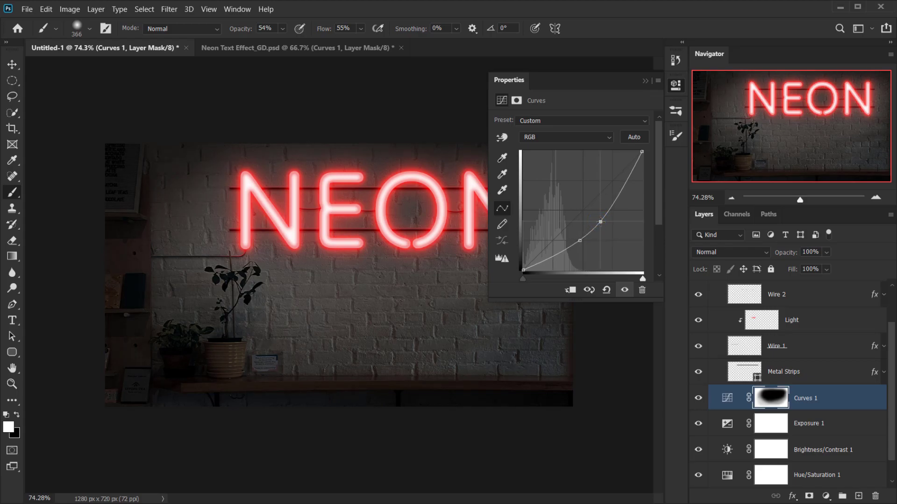
{"action": "left_click", "coordinate": [645, 81]}
{"action": "scroll", "coordinate": [366, 254], "scroll_direction": "down", "scroll_amount": 3}
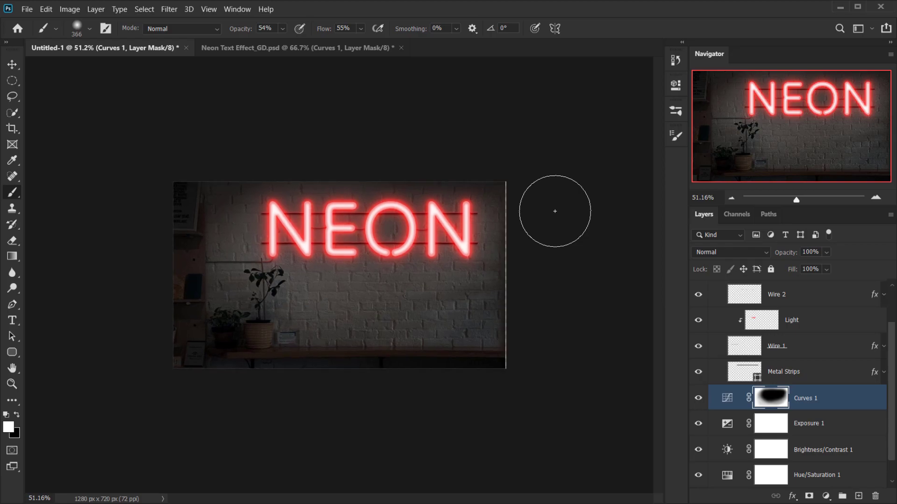
{"action": "scroll", "coordinate": [554, 209], "scroll_direction": "up", "scroll_amount": 3}
{"action": "scroll", "coordinate": [178, 270], "scroll_direction": "up", "scroll_amount": 2}
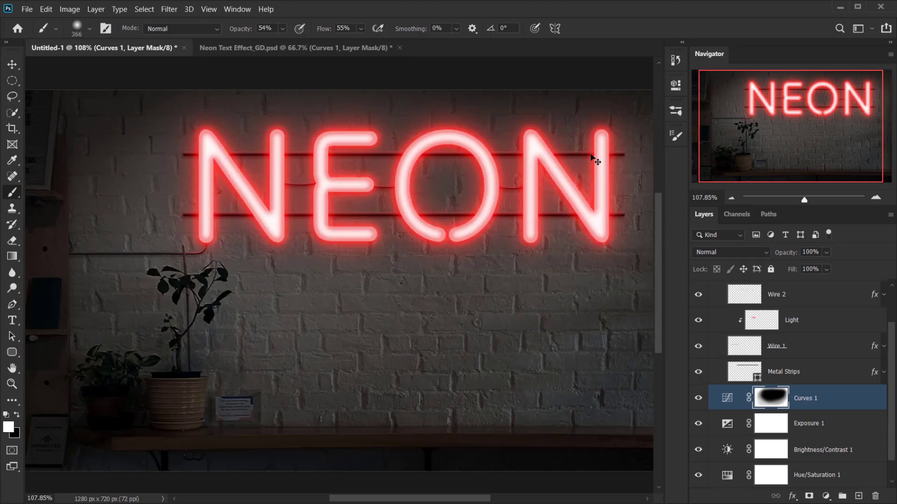
{"action": "scroll", "coordinate": [287, 226], "scroll_direction": "down", "scroll_amount": 3}
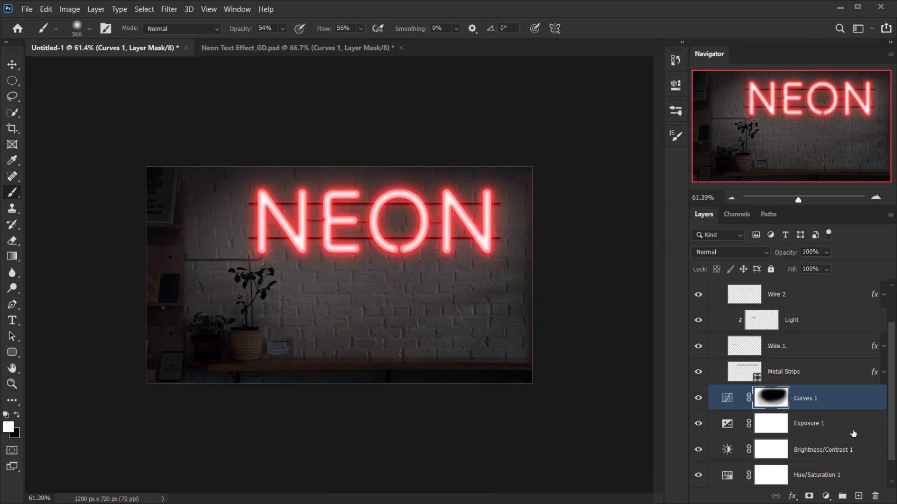
Duplicate the Curves 1 layer and invert the copy's mask so it affects the wall around the sign
{"action": "left_click", "coordinate": [822, 402]}
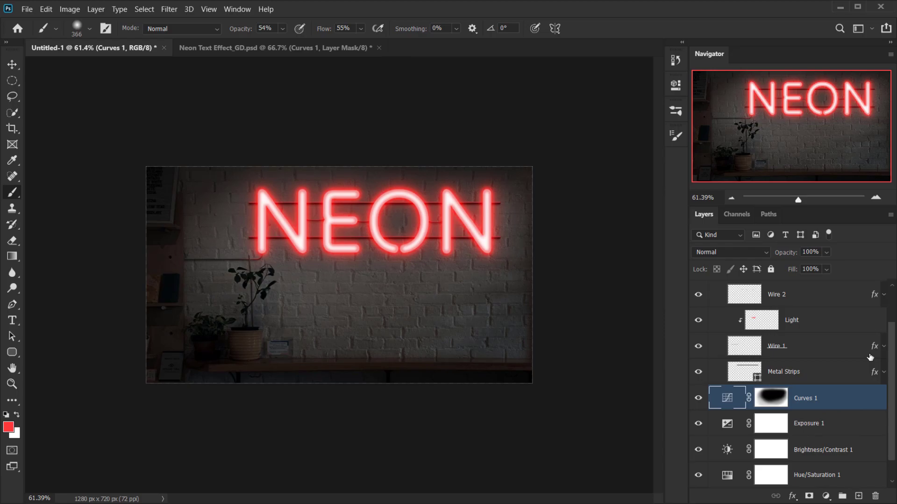
{"action": "key", "text": "ctrl+j"}
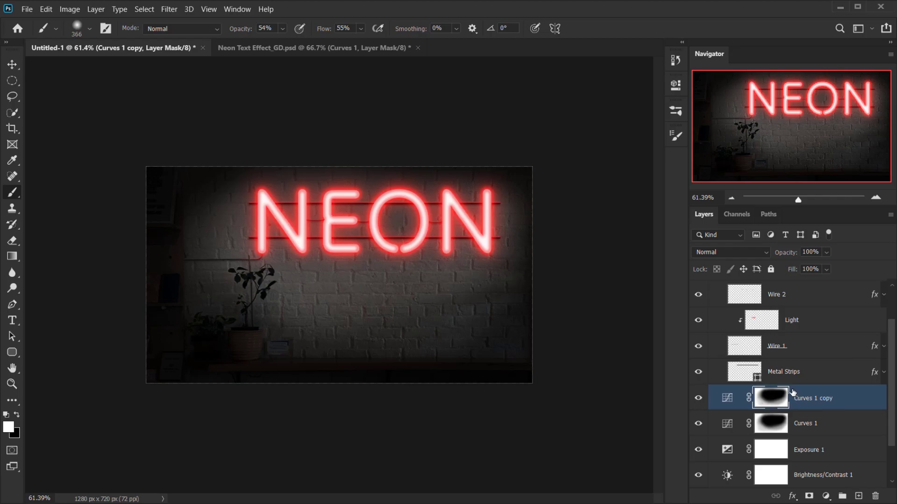
{"action": "key", "text": "ctrl+i"}
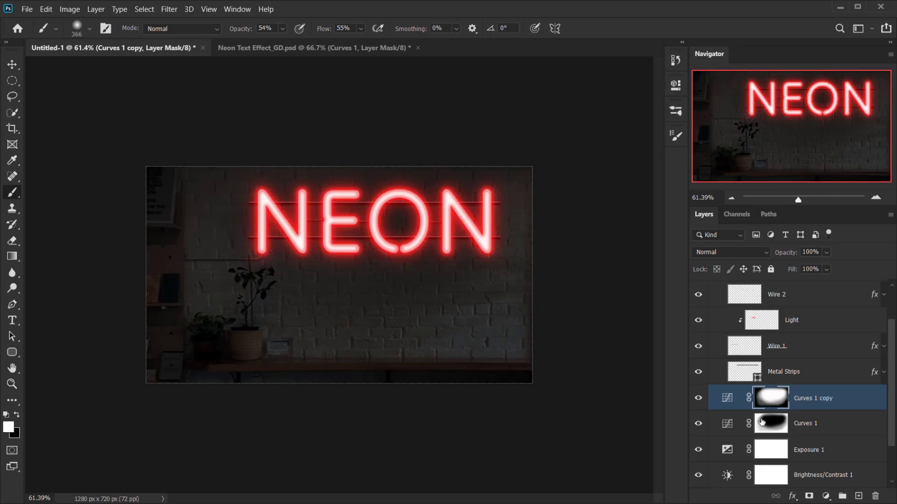
Remove the inherited points from the Curves 1 copy curve and raise its midtones, with a shadow point added, to brighten the wall
{"action": "double_click", "coordinate": [727, 399]}
{"action": "left_click_drag", "start_coordinate": [579, 240], "coordinate": [607, 327]}
{"action": "left_click_drag", "start_coordinate": [600, 222], "coordinate": [631, 346]}
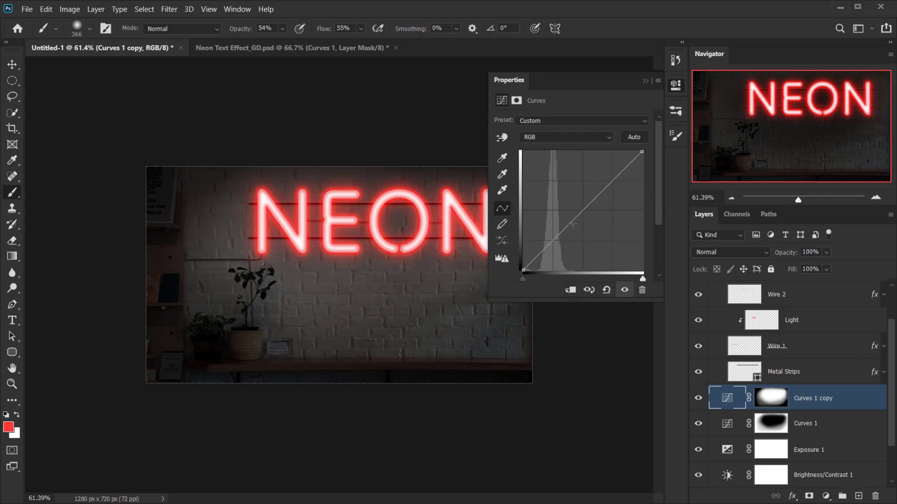
{"action": "left_click_drag", "start_coordinate": [583, 209], "coordinate": [578, 207]}
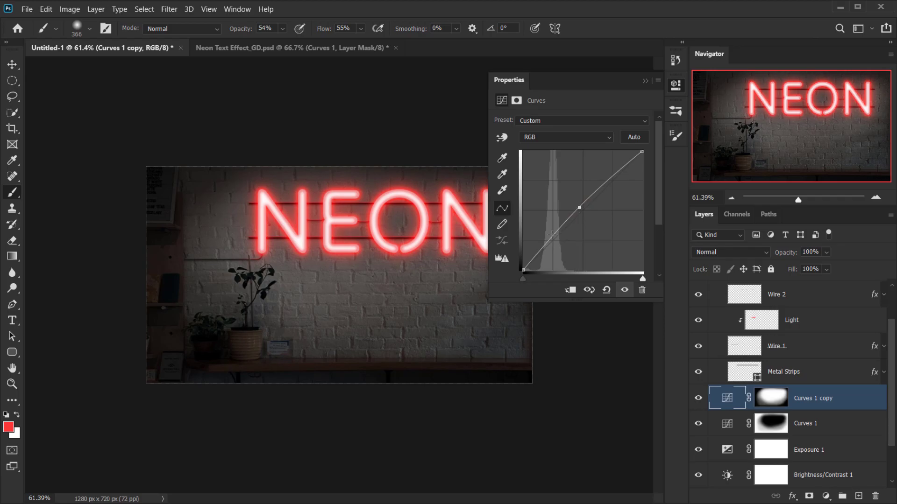
{"action": "left_click_drag", "start_coordinate": [552, 235], "coordinate": [555, 238]}
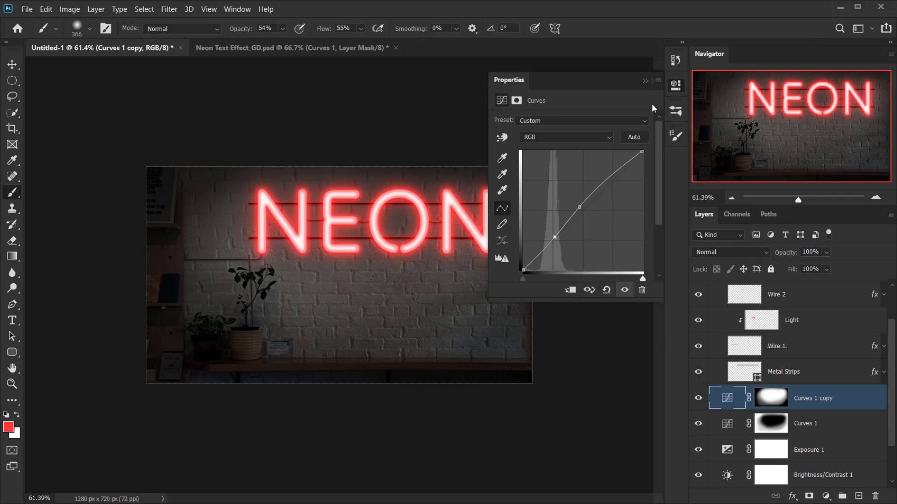
{"action": "left_click", "coordinate": [646, 81]}
{"action": "scroll", "coordinate": [290, 255], "scroll_direction": "down", "scroll_amount": 3}
{"action": "scroll", "coordinate": [301, 262], "scroll_direction": "up", "scroll_amount": 3}
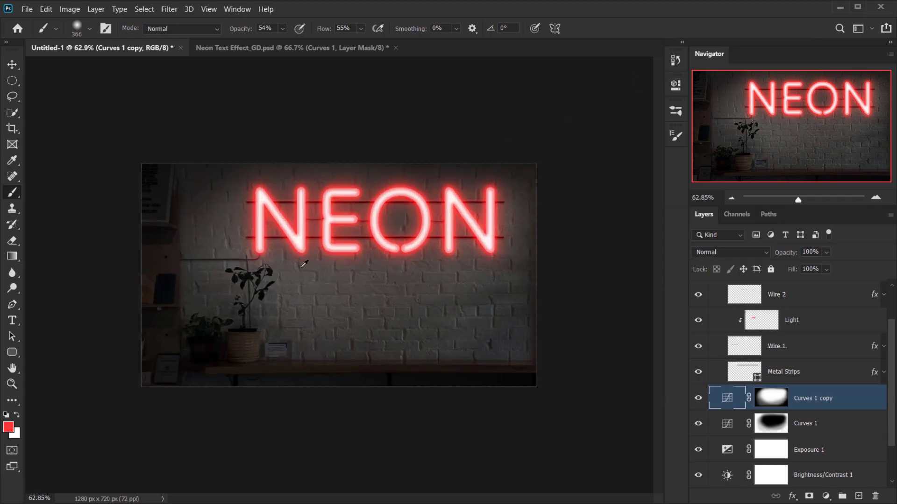
{"action": "scroll", "coordinate": [304, 265], "scroll_direction": "up", "scroll_amount": 2}
Duplicate the original Curves 1 layer, reduce the new copy's opacity to 37%, and compare the photo with and without it
{"action": "left_click", "coordinate": [766, 426]}
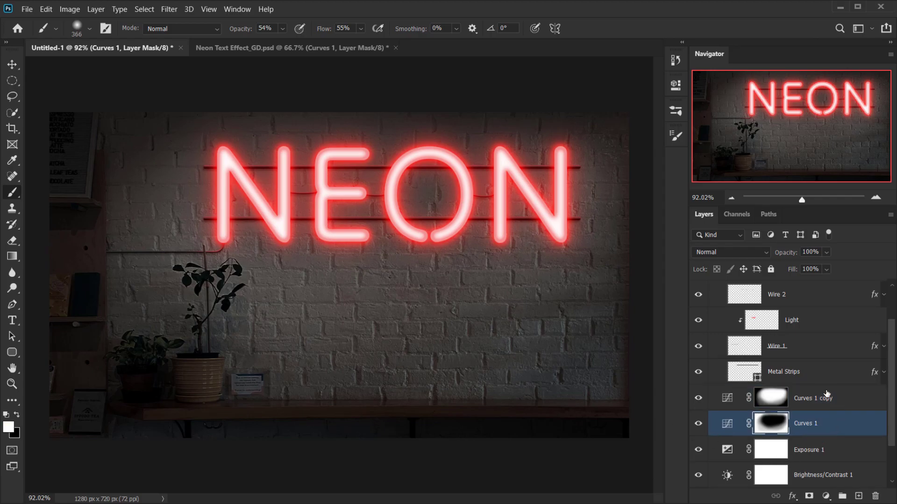
{"action": "key", "text": "ctrl+j"}
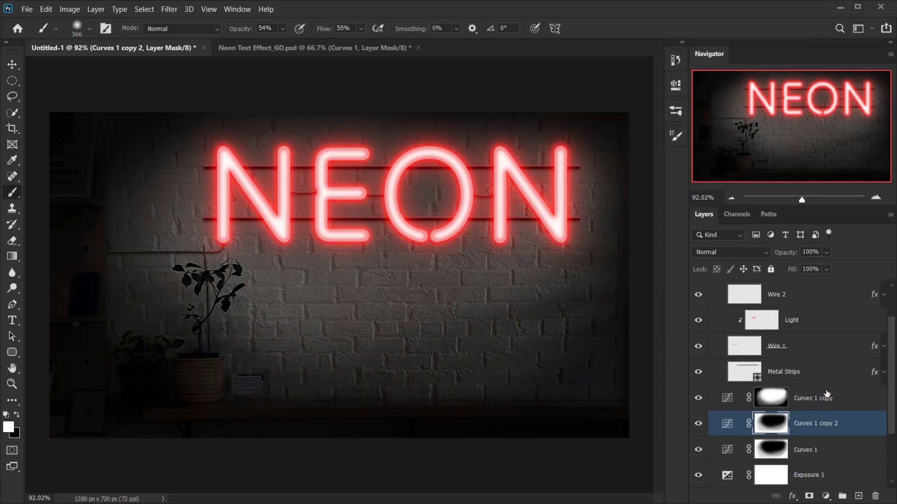
{"action": "left_click", "coordinate": [698, 423]}
{"action": "left_click", "coordinate": [698, 424]}
{"action": "scroll", "coordinate": [506, 277], "scroll_direction": "down", "scroll_amount": 2}
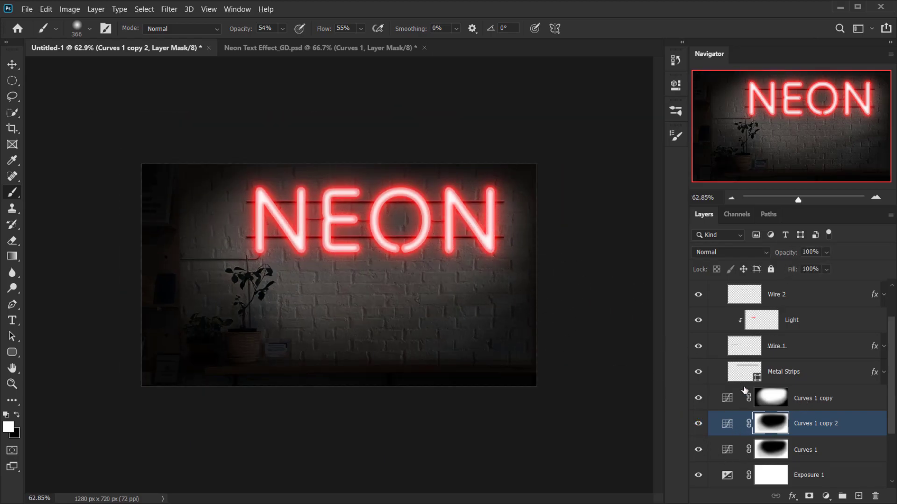
{"action": "left_click_drag", "start_coordinate": [785, 254], "coordinate": [757, 252]}
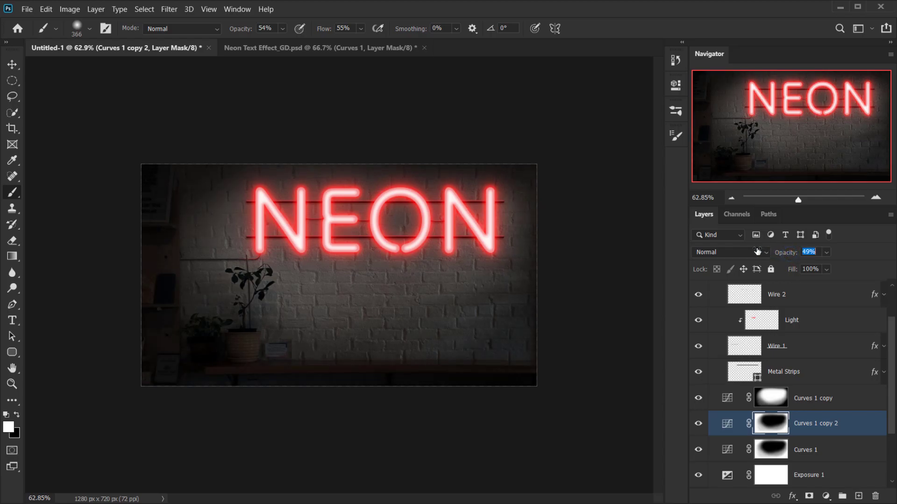
{"action": "left_click", "coordinate": [698, 425]}
{"action": "left_click", "coordinate": [697, 426]}
{"action": "scroll", "coordinate": [403, 375], "scroll_direction": "down", "scroll_amount": 2}
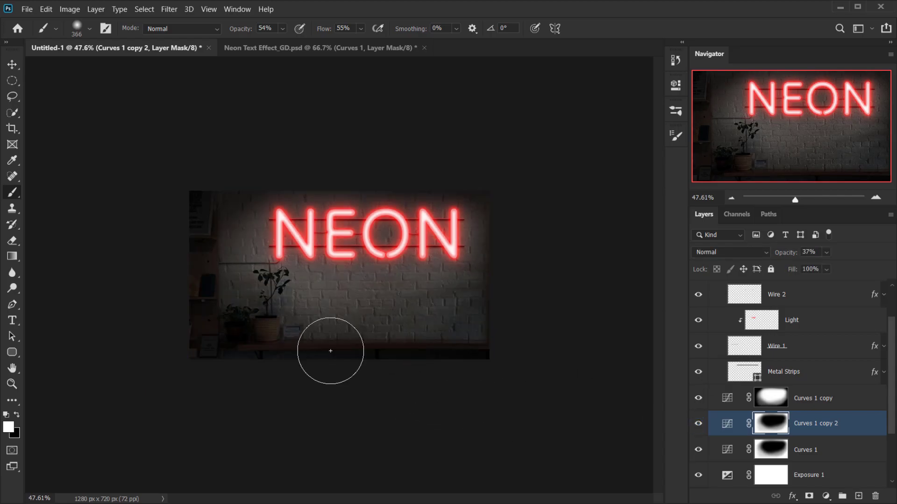
Compare the photo with and without Curves 1 copy 2, and lower that layer's opacity to 26%
{"action": "scroll", "coordinate": [361, 360], "scroll_direction": "up", "scroll_amount": 5}
{"action": "scroll", "coordinate": [394, 243], "scroll_direction": "up", "scroll_amount": 3}
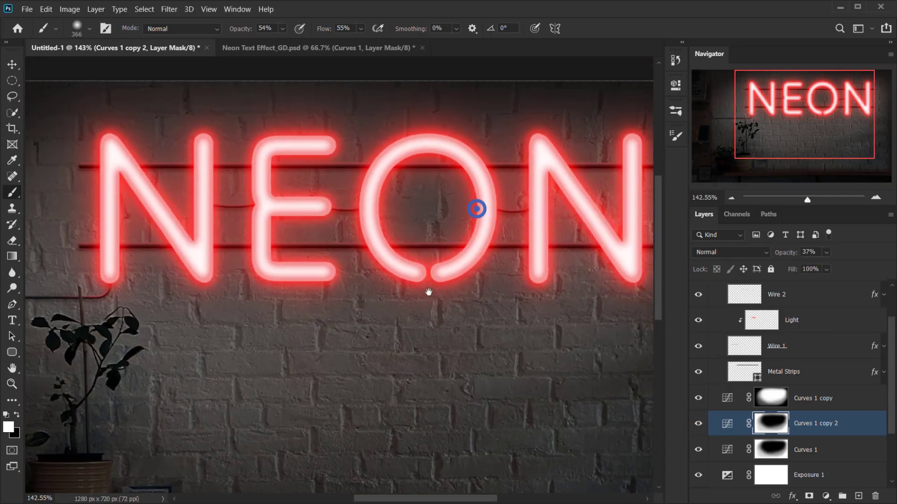
{"action": "scroll", "coordinate": [426, 280], "scroll_direction": "down", "scroll_amount": 4}
{"action": "left_click", "coordinate": [698, 423]}
{"action": "left_click", "coordinate": [697, 423]}
{"action": "left_click_drag", "start_coordinate": [793, 254], "coordinate": [787, 254]}
{"action": "left_click", "coordinate": [469, 271]}
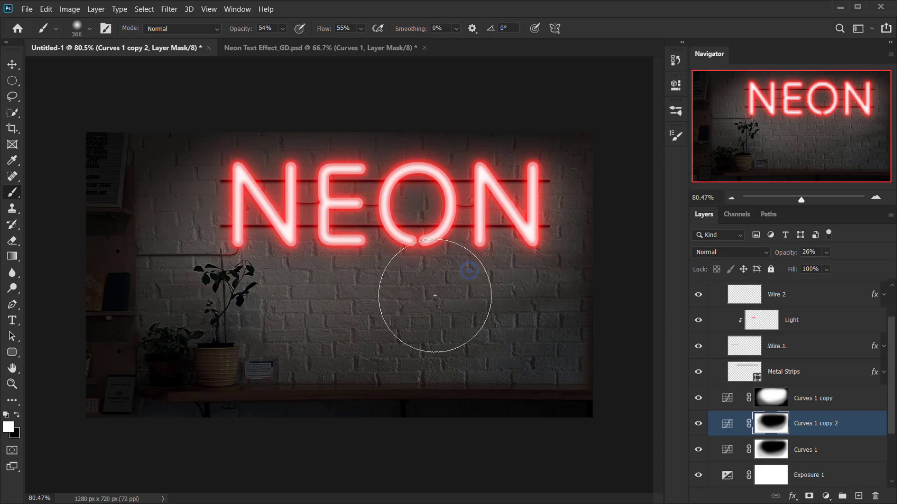
{"action": "scroll", "coordinate": [660, 241], "scroll_direction": "up", "scroll_amount": 1}
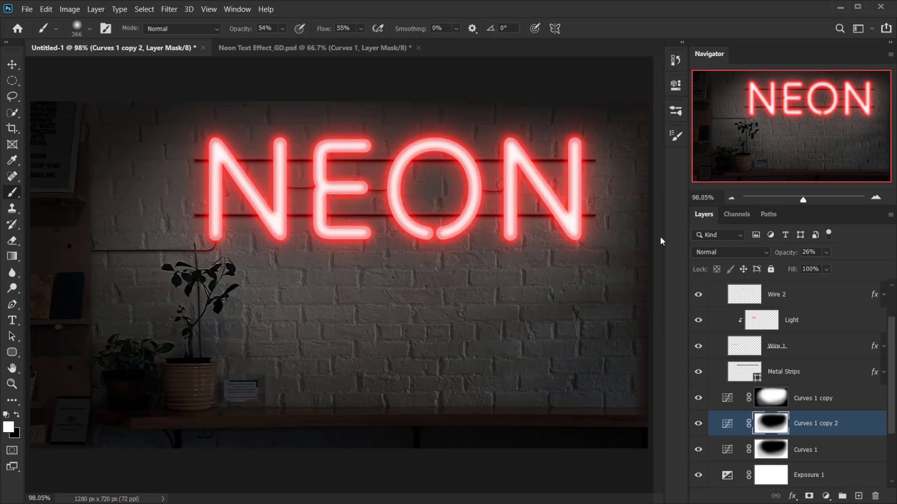
Add a Solid Color fill layer of e82e2e above the NEON text and set its blend mode to Linear Dodge (Add)
{"action": "scroll", "coordinate": [841, 442], "scroll_direction": "up", "scroll_amount": 2}
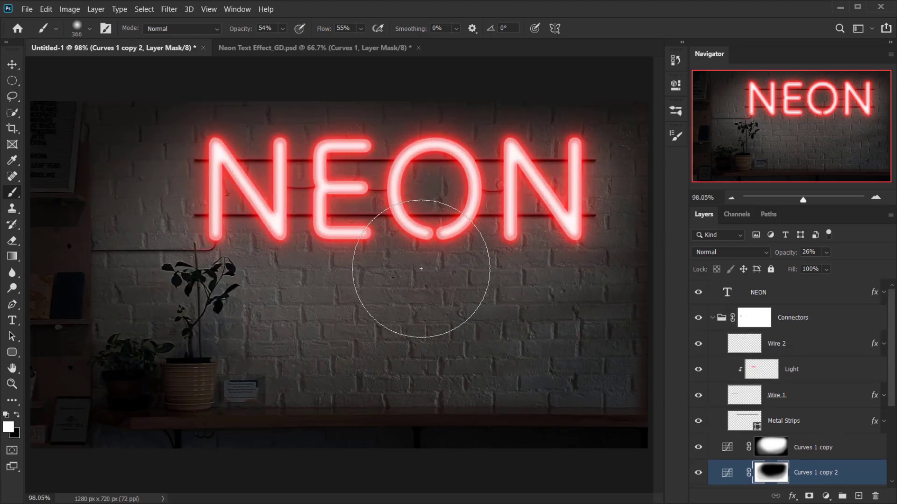
{"action": "scroll", "coordinate": [416, 269], "scroll_direction": "down", "scroll_amount": 1}
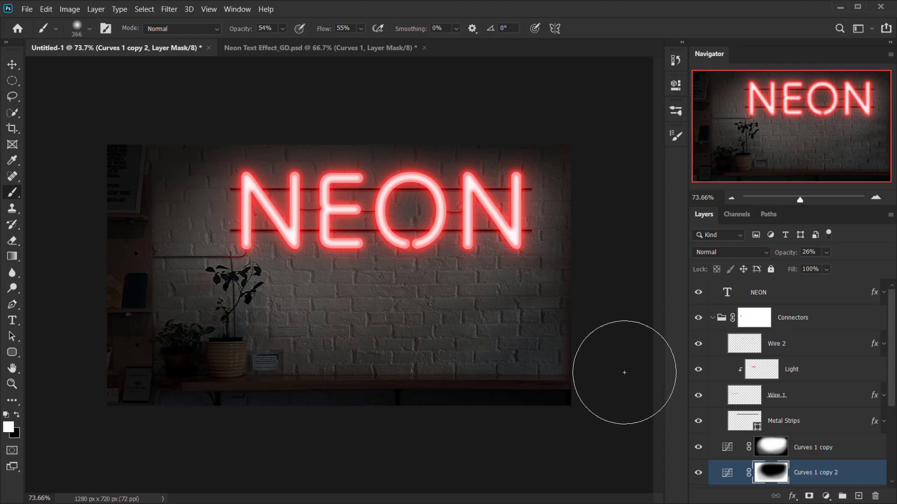
{"action": "left_click", "coordinate": [796, 294]}
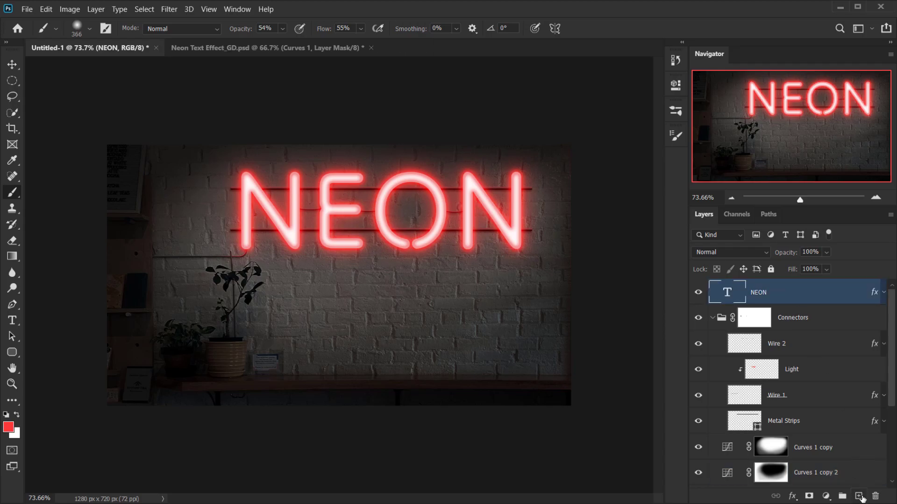
{"action": "left_click", "coordinate": [826, 496]}
{"action": "left_click", "coordinate": [841, 287]}
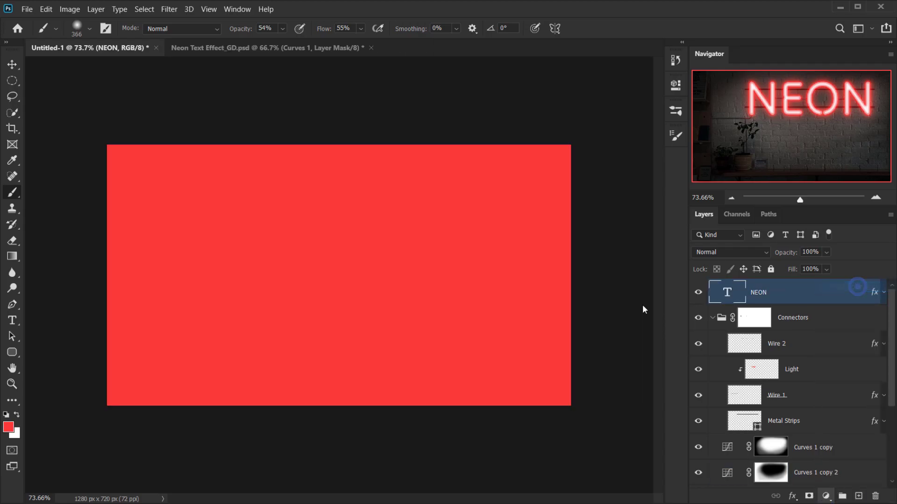
{"action": "mouse_move", "coordinate": [648, 285]}
{"action": "left_mouse_down"}
{"action": "mouse_move", "coordinate": [652, 280]}
{"action": "mouse_move", "coordinate": [646, 290]}
{"action": "left_mouse_up"}
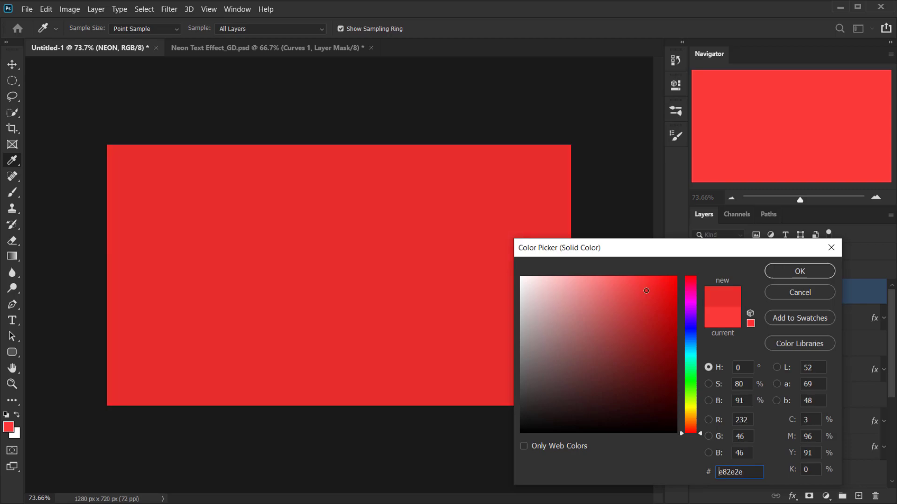
{"action": "left_click", "coordinate": [802, 275]}
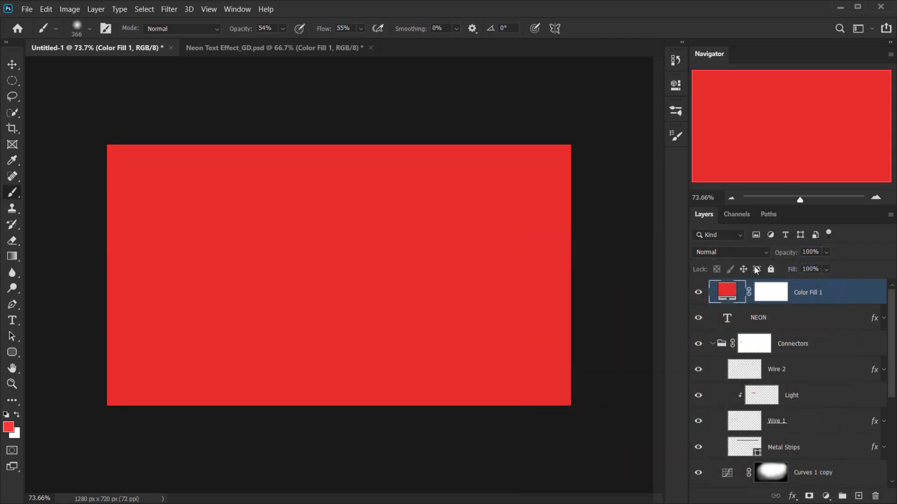
{"action": "left_click", "coordinate": [740, 253]}
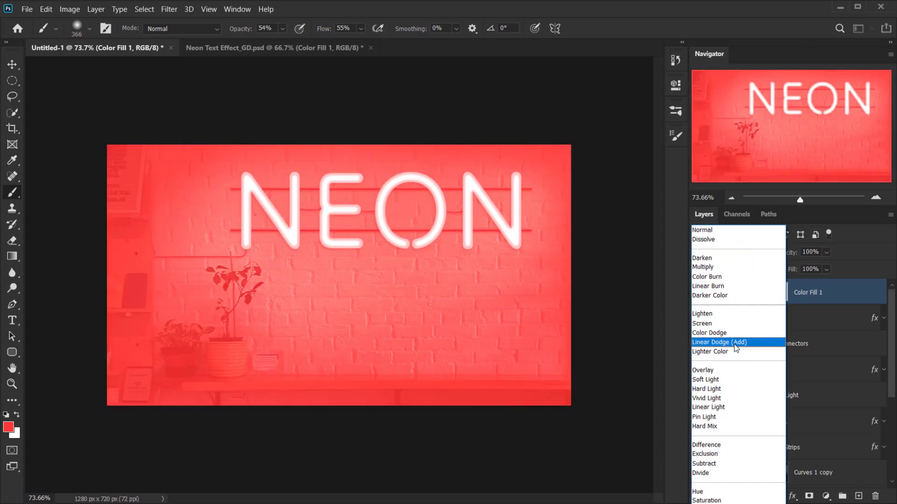
{"action": "left_click", "coordinate": [736, 343]}
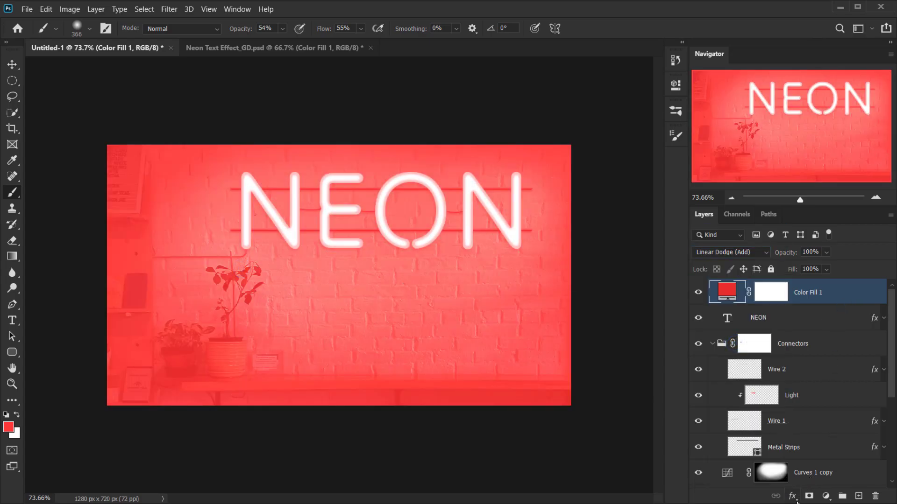
In the color fill's Blending Options, split the Underlying Layer black slider to 0 / 56 so the dark areas stay unlit
{"action": "left_click", "coordinate": [796, 499]}
{"action": "left_click", "coordinate": [825, 385]}
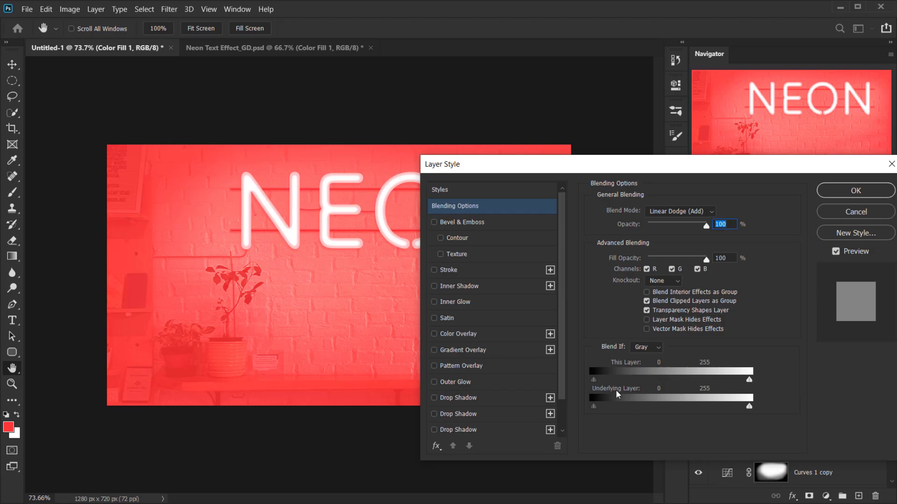
{"action": "key", "text": "alt"}
{"action": "key", "text": "alt"}
{"action": "key", "text": "alt"}
{"action": "left_click_drag", "start_coordinate": [594, 408], "coordinate": [623, 407]}
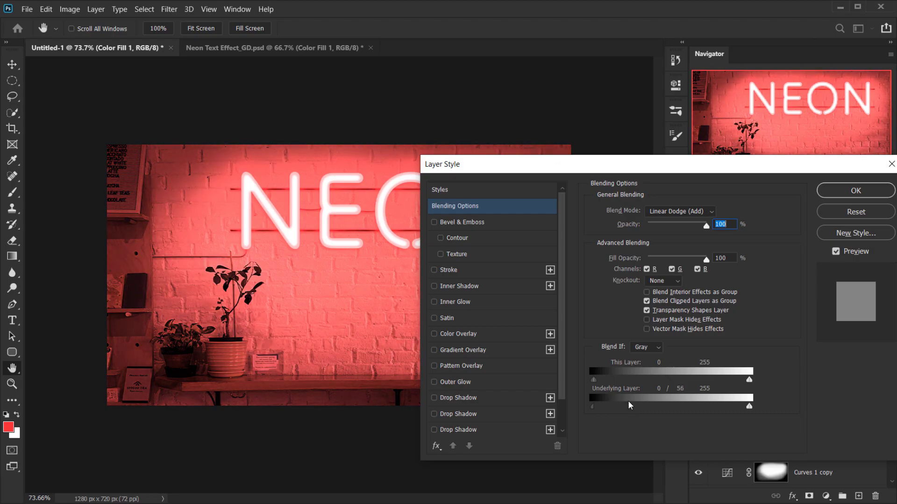
{"action": "left_click", "coordinate": [846, 194]}
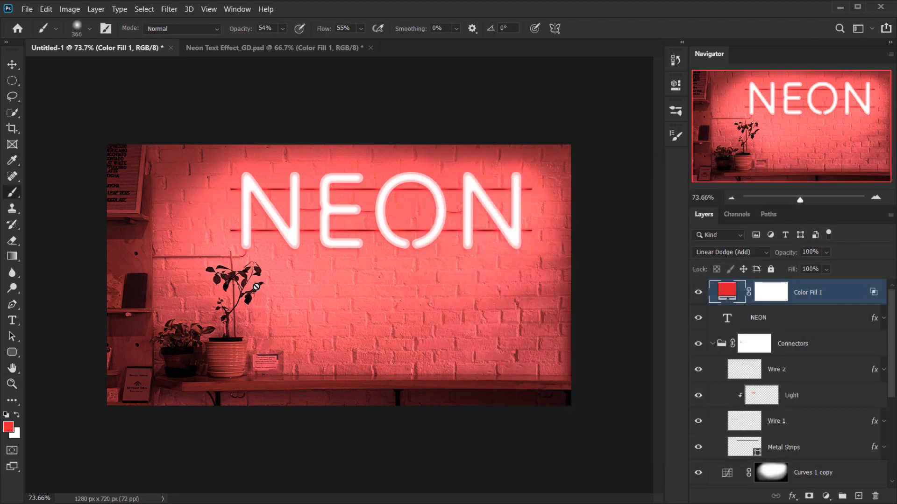
{"action": "scroll", "coordinate": [480, 325], "scroll_direction": "down", "scroll_amount": 3}
{"action": "scroll", "coordinate": [339, 275], "scroll_direction": "up", "scroll_amount": 3}
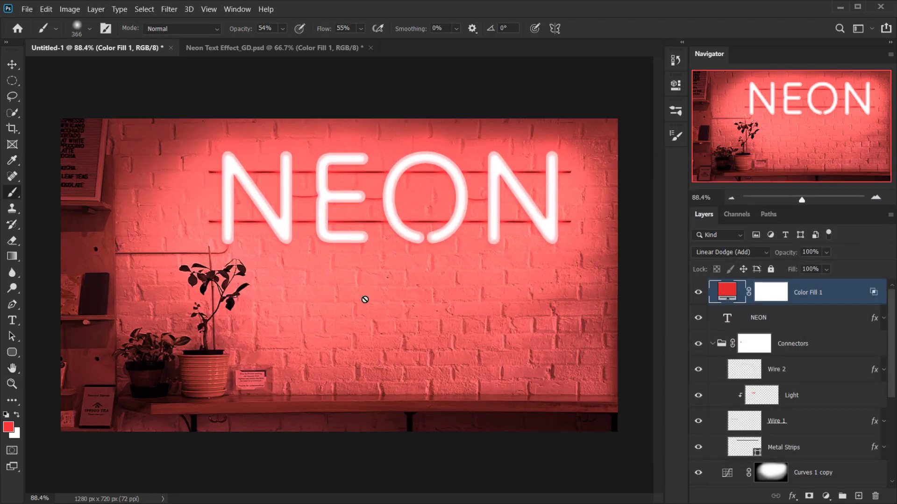
Invert the Color Fill 1 mask to black and set the brush to 34% opacity and 37% flow
{"action": "left_click", "coordinate": [761, 293]}
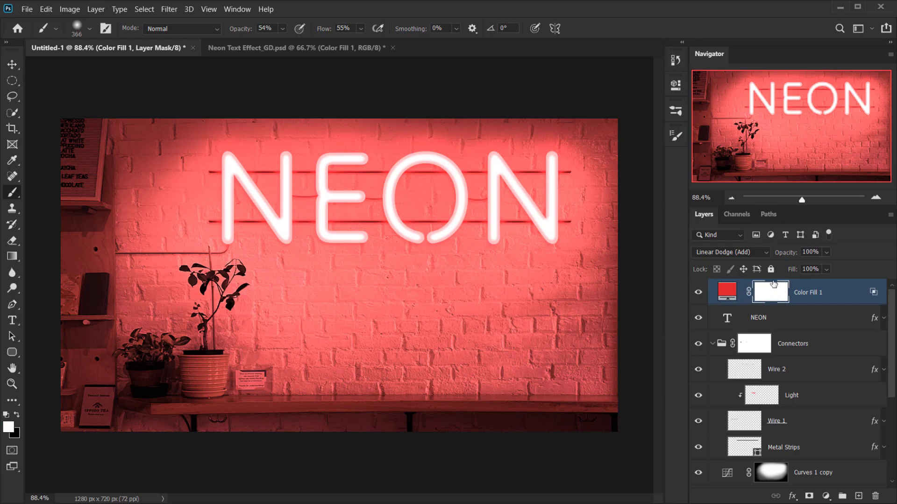
{"action": "key", "text": "ctrl+i"}
{"action": "left_click_drag", "start_coordinate": [283, 281], "coordinate": [322, 285]}
{"action": "left_click", "coordinate": [354, 184]}
{"action": "left_click_drag", "start_coordinate": [242, 31], "coordinate": [231, 34]}
{"action": "left_click_drag", "start_coordinate": [327, 30], "coordinate": [309, 27]}
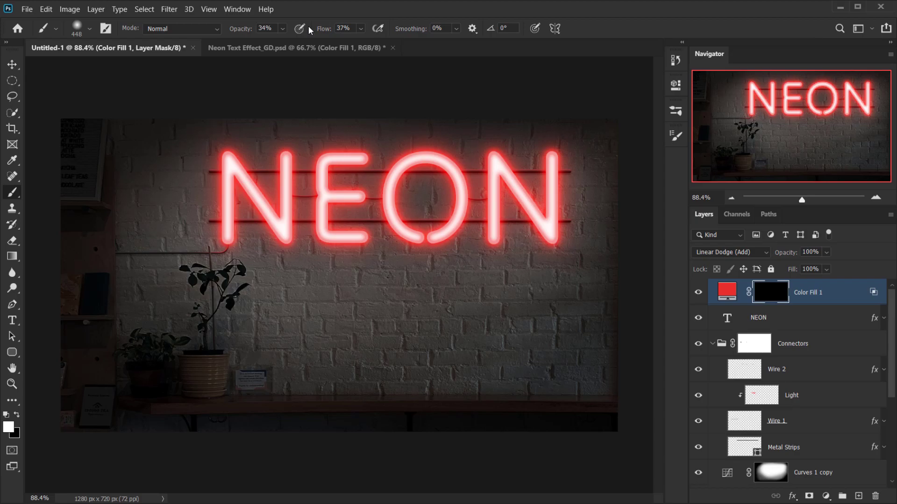
{"action": "left_click_drag", "start_coordinate": [274, 291], "coordinate": [339, 300]}
{"action": "left_click_drag", "start_coordinate": [321, 251], "coordinate": [407, 290]}
{"action": "mouse_move", "coordinate": [210, 290]}
{"action": "left_mouse_down"}
{"action": "mouse_move", "coordinate": [234, 296]}
{"action": "mouse_move", "coordinate": [294, 343]}
{"action": "left_mouse_up"}
{"action": "key", "text": "ctrl+z"}
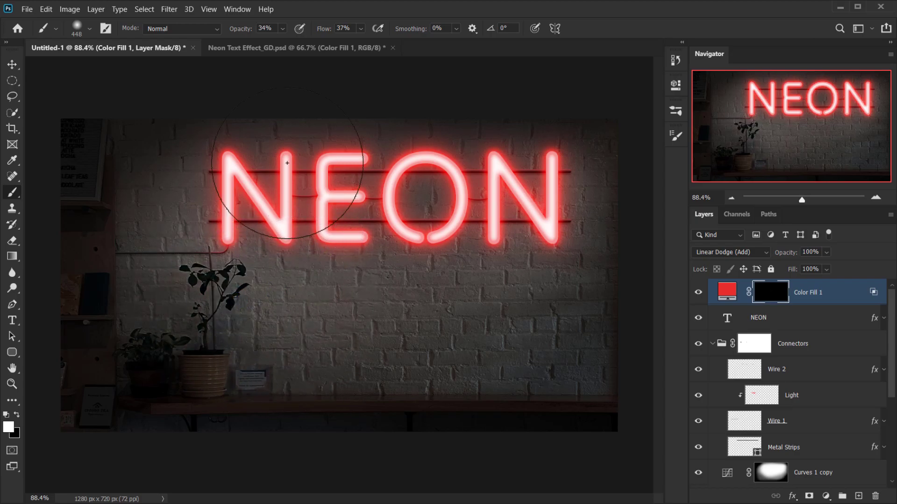
Set the brush flow to 20% and paint white on the mask over the wall below the sign and around the potted plants
{"action": "left_click", "coordinate": [342, 28]}
{"action": "type", "text": "20"}
{"action": "key", "text": "Return"}
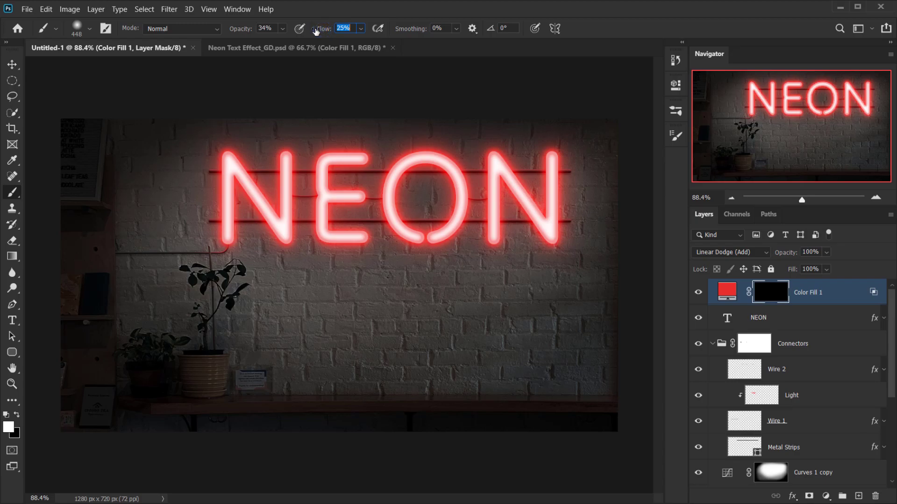
{"action": "mouse_move", "coordinate": [236, 269]}
{"action": "left_mouse_down"}
{"action": "mouse_move", "coordinate": [226, 312]}
{"action": "mouse_move", "coordinate": [304, 293]}
{"action": "mouse_move", "coordinate": [371, 261]}
{"action": "mouse_move", "coordinate": [315, 254]}
{"action": "mouse_move", "coordinate": [393, 216]}
{"action": "mouse_move", "coordinate": [271, 280]}
{"action": "mouse_move", "coordinate": [346, 269]}
{"action": "mouse_move", "coordinate": [459, 275]}
{"action": "mouse_move", "coordinate": [531, 252]}
{"action": "mouse_move", "coordinate": [433, 300]}
{"action": "mouse_move", "coordinate": [530, 243]}
{"action": "mouse_move", "coordinate": [543, 217]}
{"action": "left_mouse_up"}
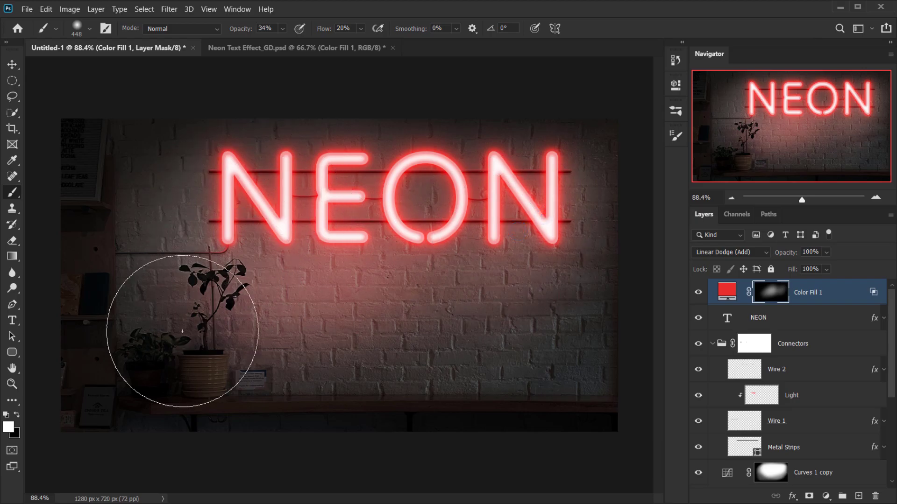
{"action": "mouse_move", "coordinate": [204, 351]}
{"action": "left_mouse_down"}
{"action": "mouse_move", "coordinate": [231, 365]}
{"action": "mouse_move", "coordinate": [269, 360]}
{"action": "mouse_move", "coordinate": [238, 372]}
{"action": "left_mouse_up"}
{"action": "mouse_move", "coordinate": [236, 373]}
{"action": "left_mouse_down"}
{"action": "mouse_move", "coordinate": [284, 358]}
{"action": "mouse_move", "coordinate": [189, 336]}
{"action": "left_mouse_up"}
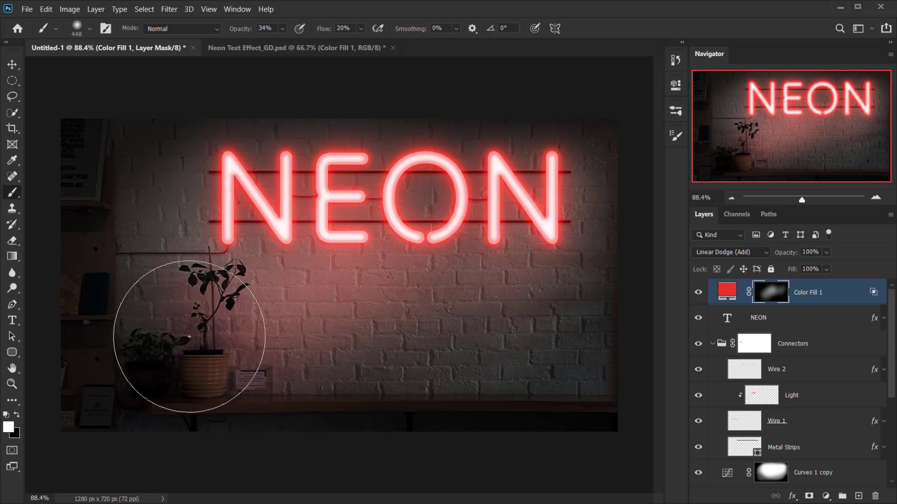
Reduce the brush size to 150 and paint red light onto the tall plant, its pot and the small card beside it
{"action": "key", "text": "bracketleft"}
{"action": "key", "text": "bracketleft"}
{"action": "key", "text": "bracketleft"}
{"action": "key", "text": "bracketleft"}
{"action": "key", "text": "bracketleft"}
{"action": "key", "text": "bracketleft"}
{"action": "mouse_move", "coordinate": [236, 276]}
{"action": "left_mouse_down"}
{"action": "mouse_move", "coordinate": [211, 317]}
{"action": "mouse_move", "coordinate": [220, 278]}
{"action": "left_mouse_up"}
{"action": "left_click", "coordinate": [230, 297]}
{"action": "left_click", "coordinate": [225, 336]}
{"action": "left_click", "coordinate": [225, 378]}
{"action": "left_click", "coordinate": [239, 381]}
{"action": "left_click", "coordinate": [263, 377]}
With a size 50 brush, paint white on the mask along the wooden shelf, and black along the wall just above its far end
{"action": "key", "text": "bracketleft"}
{"action": "key", "text": "bracketleft"}
{"action": "key", "text": "bracketleft"}
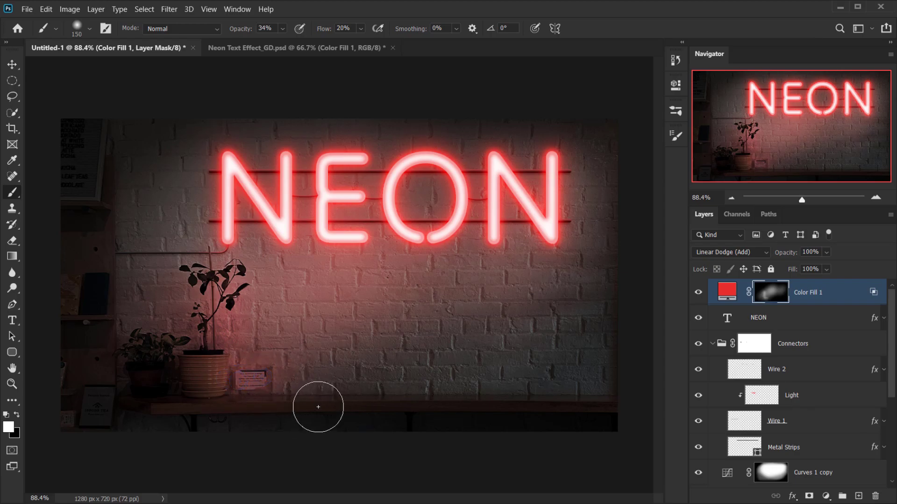
{"action": "key", "text": "bracketleft"}
{"action": "key", "text": "bracketleft"}
{"action": "left_click_drag", "start_coordinate": [594, 399], "coordinate": [315, 407]}
{"action": "key", "text": "x"}
{"action": "mouse_move", "coordinate": [582, 386]}
{"action": "left_mouse_down"}
{"action": "mouse_move", "coordinate": [529, 388]}
{"action": "mouse_move", "coordinate": [538, 391]}
{"action": "left_mouse_up"}
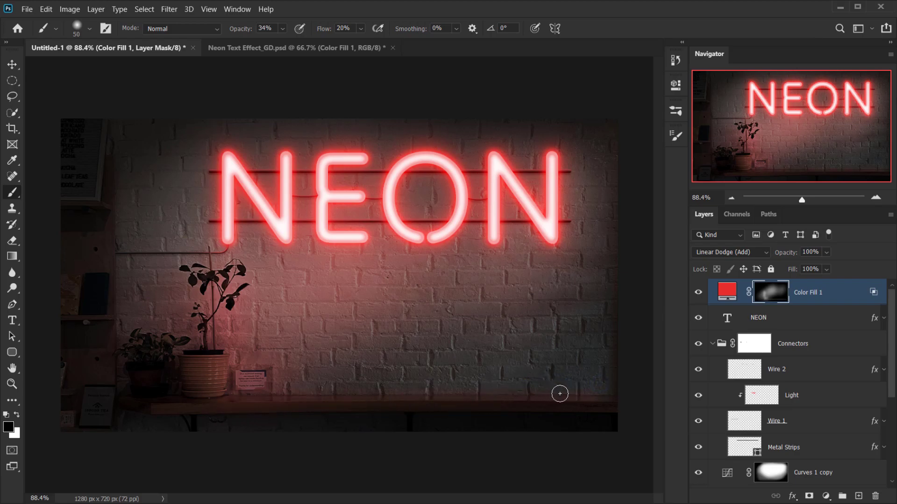
Set the brush to size 250, 17% opacity and 9% flow, and paint black on the mask across the lower wall
{"action": "key", "text": "bracketright"}
{"action": "key", "text": "bracketright"}
{"action": "key", "text": "bracketright"}
{"action": "key", "text": "bracketright"}
{"action": "key", "text": "bracketright"}
{"action": "key", "text": "bracketright"}
{"action": "key", "text": "bracketright"}
{"action": "left_click_drag", "start_coordinate": [325, 29], "coordinate": [316, 29]}
{"action": "left_click_drag", "start_coordinate": [251, 28], "coordinate": [243, 28]}
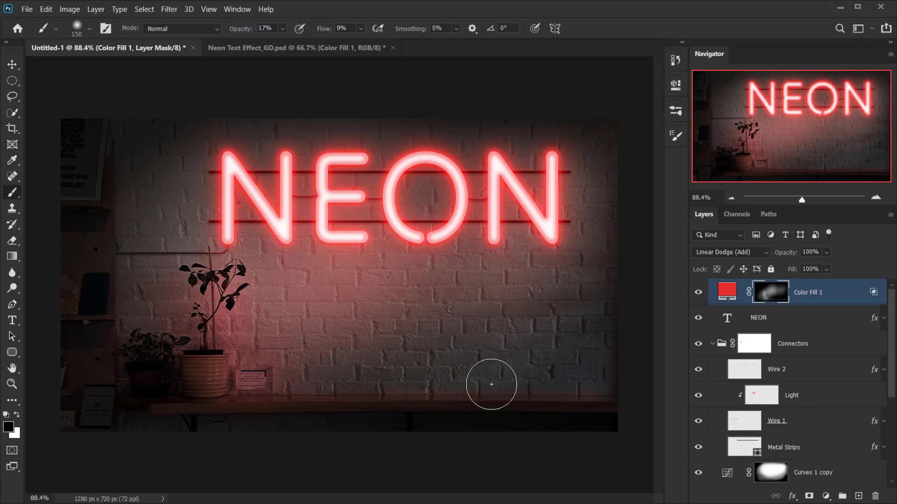
{"action": "key", "text": "bracketright"}
{"action": "key", "text": "bracketright"}
{"action": "key", "text": "bracketright"}
{"action": "left_click_drag", "start_coordinate": [551, 378], "coordinate": [495, 377]}
{"action": "mouse_move", "coordinate": [572, 368]}
{"action": "left_mouse_down"}
{"action": "mouse_move", "coordinate": [527, 371]}
{"action": "mouse_move", "coordinate": [579, 369]}
{"action": "mouse_move", "coordinate": [534, 383]}
{"action": "mouse_move", "coordinate": [449, 372]}
{"action": "mouse_move", "coordinate": [473, 358]}
{"action": "mouse_move", "coordinate": [418, 324]}
{"action": "mouse_move", "coordinate": [215, 333]}
{"action": "mouse_move", "coordinate": [173, 383]}
{"action": "mouse_move", "coordinate": [180, 362]}
{"action": "mouse_move", "coordinate": [130, 378]}
{"action": "left_mouse_up"}
Paint soft white strokes on the mask to build up red light over the plants, shelf and wall beneath the sign
{"action": "key", "text": "x"}
{"action": "left_click_drag", "start_coordinate": [220, 268], "coordinate": [148, 296]}
{"action": "mouse_move", "coordinate": [116, 334]}
{"action": "left_mouse_down"}
{"action": "mouse_move", "coordinate": [90, 382]}
{"action": "mouse_move", "coordinate": [168, 338]}
{"action": "mouse_move", "coordinate": [222, 247]}
{"action": "mouse_move", "coordinate": [204, 246]}
{"action": "left_mouse_up"}
{"action": "left_click_drag", "start_coordinate": [386, 300], "coordinate": [523, 234]}
{"action": "left_click_drag", "start_coordinate": [539, 227], "coordinate": [553, 196]}
{"action": "left_click_drag", "start_coordinate": [566, 210], "coordinate": [555, 243]}
{"action": "mouse_move", "coordinate": [540, 253]}
{"action": "left_mouse_down"}
{"action": "mouse_move", "coordinate": [474, 294]}
{"action": "mouse_move", "coordinate": [195, 372]}
{"action": "mouse_move", "coordinate": [248, 300]}
{"action": "mouse_move", "coordinate": [281, 344]}
{"action": "mouse_move", "coordinate": [108, 415]}
{"action": "left_mouse_up"}
{"action": "left_click_drag", "start_coordinate": [208, 380], "coordinate": [146, 403]}
{"action": "left_click_drag", "start_coordinate": [396, 375], "coordinate": [296, 389]}
{"action": "left_click_drag", "start_coordinate": [400, 348], "coordinate": [309, 366]}
{"action": "left_click_drag", "start_coordinate": [306, 332], "coordinate": [280, 336]}
{"action": "left_click_drag", "start_coordinate": [270, 297], "coordinate": [231, 302]}
{"action": "left_click_drag", "start_coordinate": [269, 256], "coordinate": [228, 271]}
{"action": "left_click_drag", "start_coordinate": [234, 256], "coordinate": [187, 284]}
{"action": "mouse_move", "coordinate": [253, 227]}
{"action": "left_mouse_down"}
{"action": "mouse_move", "coordinate": [258, 234]}
{"action": "mouse_move", "coordinate": [185, 229]}
{"action": "left_mouse_up"}
{"action": "left_click_drag", "start_coordinate": [239, 220], "coordinate": [251, 223]}
{"action": "mouse_move", "coordinate": [427, 202]}
{"action": "left_mouse_down"}
{"action": "mouse_move", "coordinate": [586, 195]}
{"action": "mouse_move", "coordinate": [578, 250]}
{"action": "left_mouse_up"}
{"action": "left_click_drag", "start_coordinate": [626, 180], "coordinate": [535, 236]}
{"action": "left_click_drag", "start_coordinate": [605, 188], "coordinate": [556, 224]}
{"action": "left_click_drag", "start_coordinate": [572, 230], "coordinate": [531, 264]}
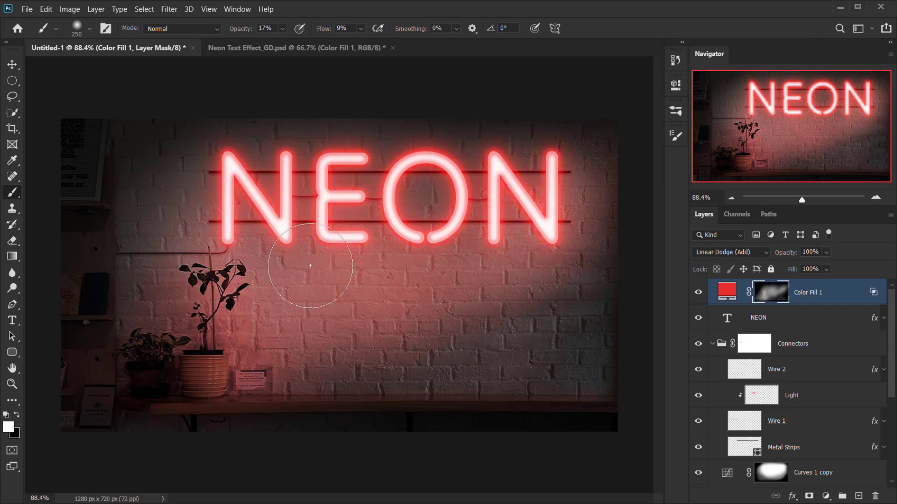
{"action": "mouse_move", "coordinate": [219, 300]}
{"action": "left_mouse_down"}
{"action": "mouse_move", "coordinate": [232, 313]}
{"action": "mouse_move", "coordinate": [171, 337]}
{"action": "left_mouse_up"}
{"action": "left_click_drag", "start_coordinate": [196, 328], "coordinate": [112, 376]}
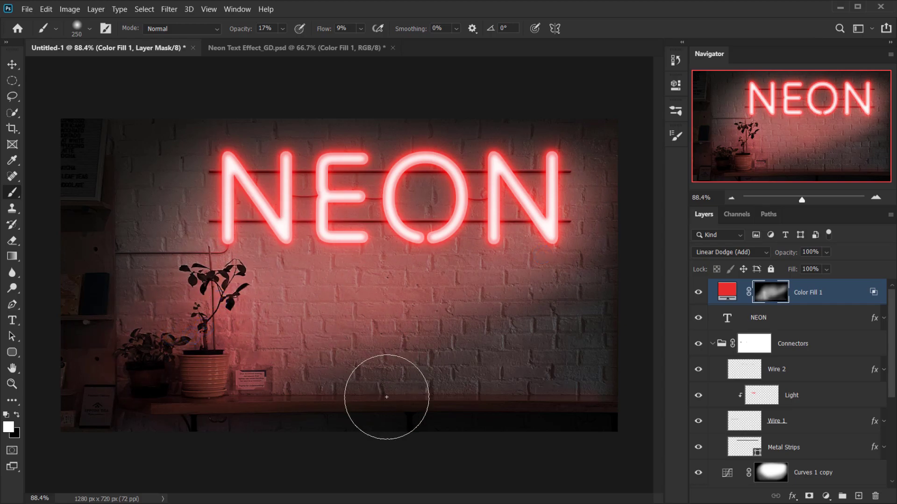
Strengthen the red light with long diagonal white strokes on the mask from the last N down toward the plants
{"action": "left_click_drag", "start_coordinate": [512, 176], "coordinate": [186, 356]}
{"action": "mouse_move", "coordinate": [564, 181]}
{"action": "left_mouse_down"}
{"action": "mouse_move", "coordinate": [507, 223]}
{"action": "mouse_move", "coordinate": [224, 338]}
{"action": "left_mouse_up"}
{"action": "left_click_drag", "start_coordinate": [595, 184], "coordinate": [157, 345]}
{"action": "mouse_move", "coordinate": [556, 181]}
{"action": "left_mouse_down"}
{"action": "mouse_move", "coordinate": [471, 231]}
{"action": "mouse_move", "coordinate": [299, 294]}
{"action": "left_mouse_up"}
{"action": "left_click_drag", "start_coordinate": [489, 200], "coordinate": [336, 275]}
{"action": "left_click_drag", "start_coordinate": [583, 171], "coordinate": [350, 266]}
{"action": "mouse_move", "coordinate": [517, 184]}
{"action": "left_mouse_down"}
{"action": "mouse_move", "coordinate": [356, 247]}
{"action": "mouse_move", "coordinate": [262, 299]}
{"action": "left_mouse_up"}
{"action": "left_click_drag", "start_coordinate": [501, 210], "coordinate": [351, 269]}
{"action": "left_click_drag", "start_coordinate": [528, 196], "coordinate": [414, 239]}
{"action": "left_click_drag", "start_coordinate": [368, 256], "coordinate": [262, 309]}
{"action": "left_click_drag", "start_coordinate": [331, 270], "coordinate": [210, 317]}
{"action": "left_click_drag", "start_coordinate": [251, 269], "coordinate": [177, 304]}
{"action": "left_click_drag", "start_coordinate": [212, 278], "coordinate": [101, 331]}
{"action": "left_click_drag", "start_coordinate": [271, 164], "coordinate": [192, 219]}
{"action": "left_click_drag", "start_coordinate": [237, 192], "coordinate": [162, 239]}
{"action": "left_click_drag", "start_coordinate": [198, 214], "coordinate": [161, 246]}
{"action": "mouse_move", "coordinate": [222, 190]}
{"action": "left_mouse_down"}
{"action": "mouse_move", "coordinate": [66, 368]}
{"action": "mouse_move", "coordinate": [85, 372]}
{"action": "left_mouse_up"}
Paint black on the mask around the lower shelves and plant pots to reduce the red light, using a size 125 brush for the pots
{"action": "key", "text": "x"}
{"action": "left_click_drag", "start_coordinate": [112, 343], "coordinate": [88, 369]}
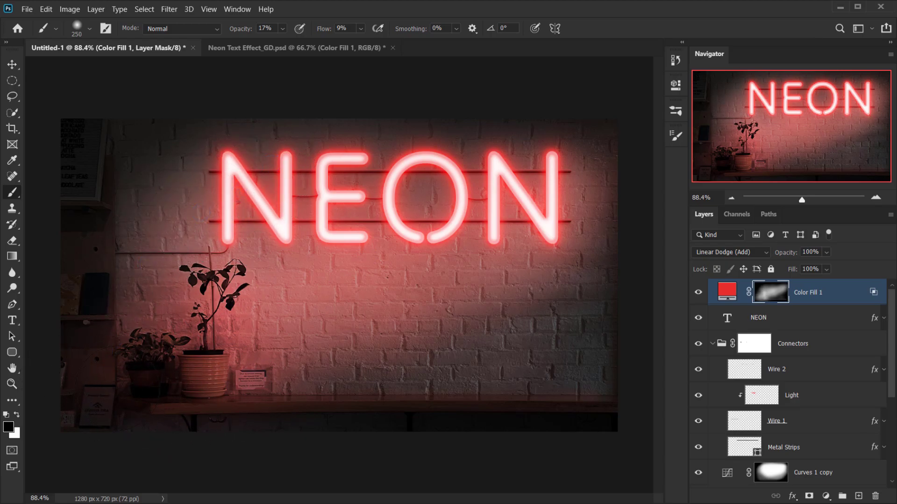
{"action": "key", "text": "bracketleft"}
{"action": "key", "text": "bracketleft"}
{"action": "key", "text": "bracketleft"}
{"action": "key", "text": "bracketleft"}
{"action": "left_click_drag", "start_coordinate": [124, 381], "coordinate": [130, 384]}
{"action": "left_click", "coordinate": [184, 376]}
Touch up the mask in white beside the shelves, near the first N and on the wall below the letters
{"action": "key", "text": "x"}
{"action": "left_click", "coordinate": [133, 281]}
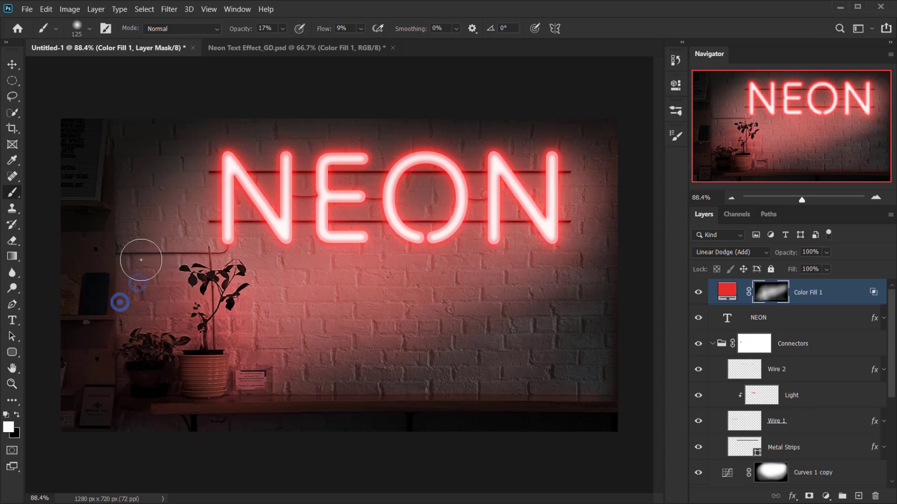
{"action": "left_click", "coordinate": [237, 218]}
{"action": "left_click", "coordinate": [446, 328]}
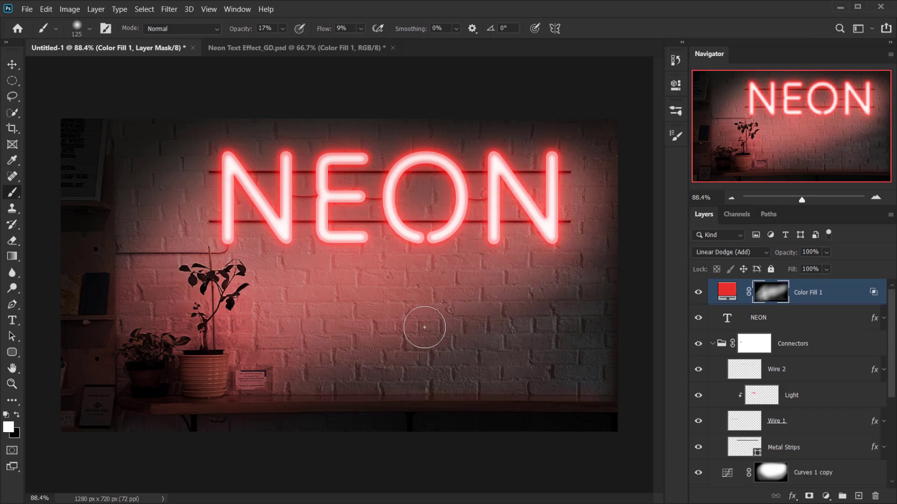
Lower the Color Fill 1 layer's opacity to 84% and inspect the lighting up close and on the whole image
{"action": "scroll", "coordinate": [469, 265], "scroll_direction": "down", "scroll_amount": 3}
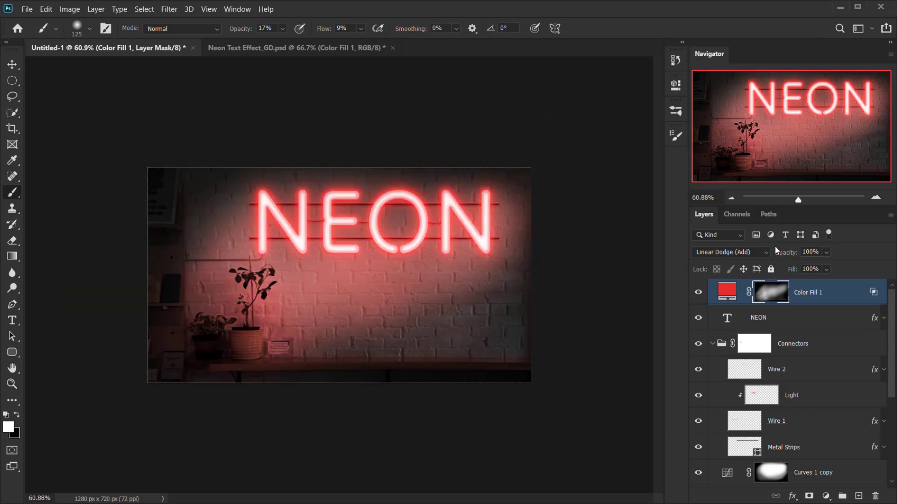
{"action": "left_click_drag", "start_coordinate": [784, 253], "coordinate": [776, 254]}
{"action": "scroll", "coordinate": [262, 306], "scroll_direction": "up", "scroll_amount": 4}
{"action": "left_click_drag", "start_coordinate": [240, 307], "coordinate": [230, 344]}
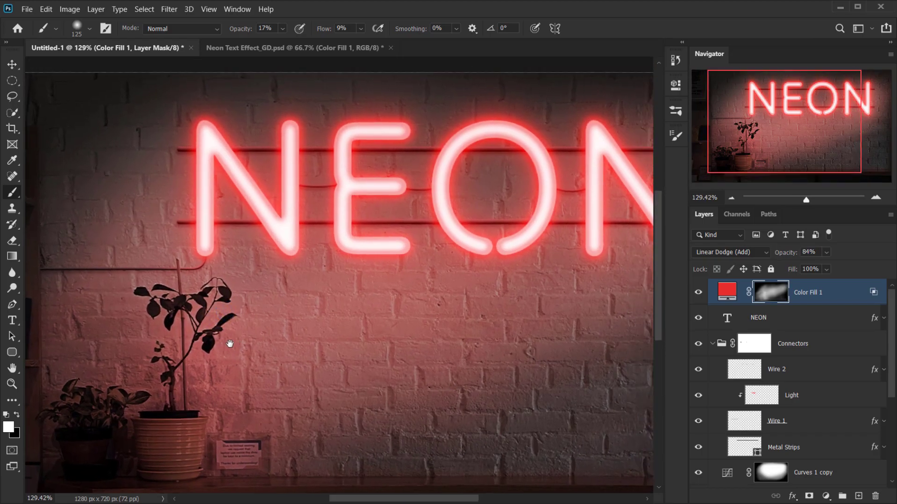
{"action": "scroll", "coordinate": [439, 254], "scroll_direction": "down", "scroll_amount": 3}
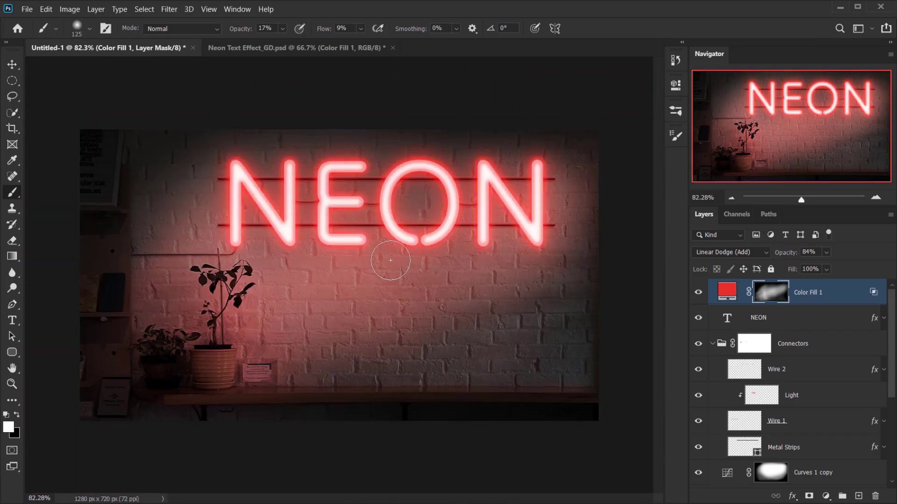
{"action": "scroll", "coordinate": [390, 260], "scroll_direction": "up", "scroll_amount": 1}
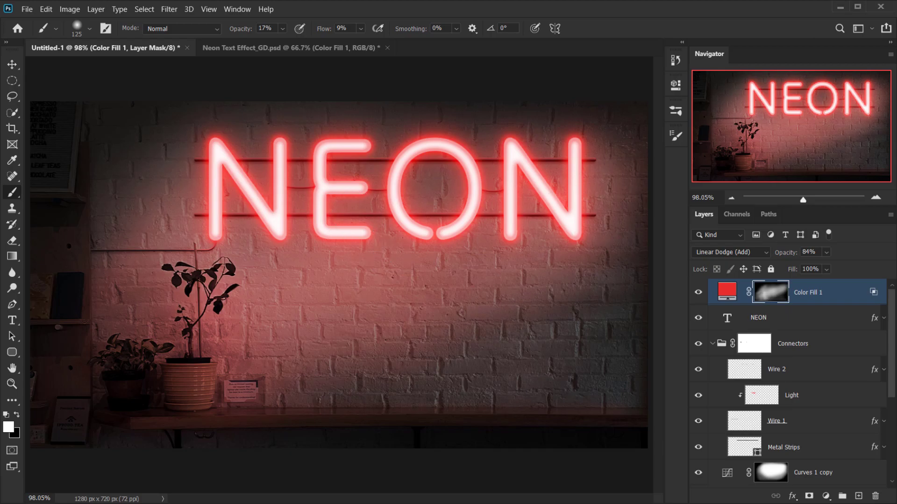
Add a new layer above Color Fill 1 and name it Grain
{"action": "left_click", "coordinate": [825, 298]}
{"action": "scroll", "coordinate": [361, 293], "scroll_direction": "up", "scroll_amount": 3}
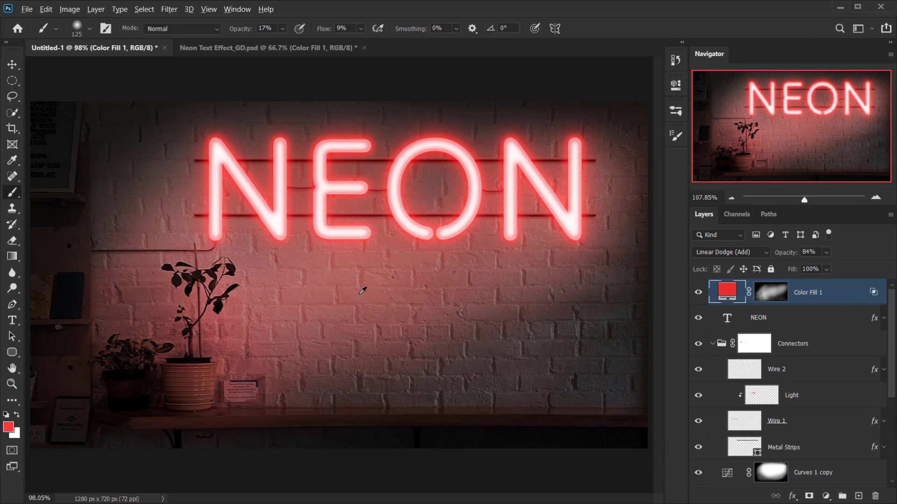
{"action": "scroll", "coordinate": [363, 289], "scroll_direction": "down", "scroll_amount": 5}
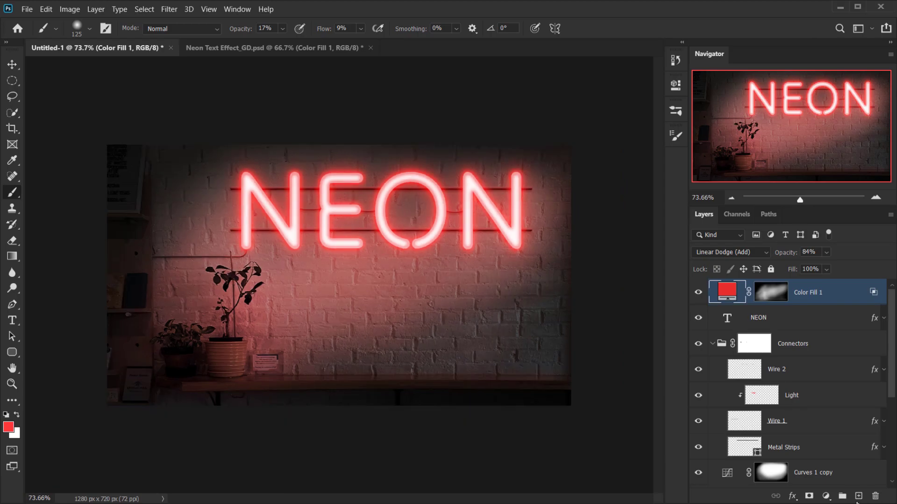
{"action": "left_click", "coordinate": [859, 496]}
{"action": "double_click", "coordinate": [759, 293]}
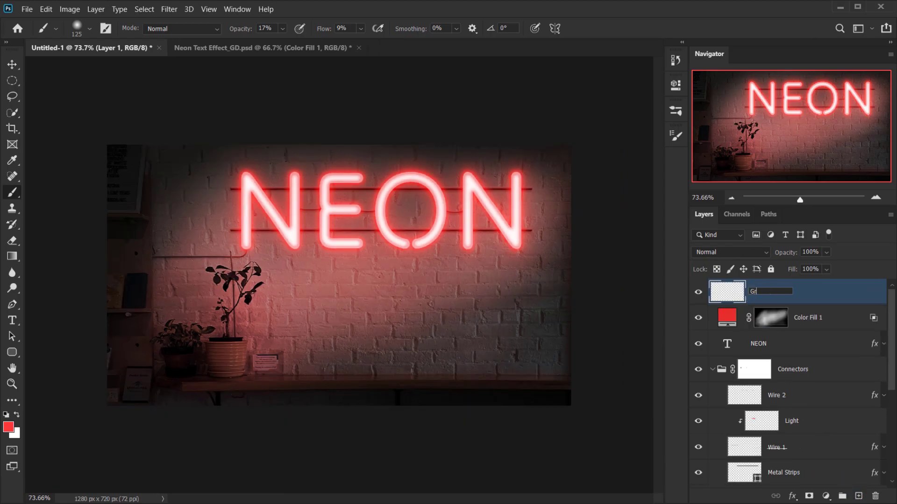
{"action": "key", "text": "Return"}
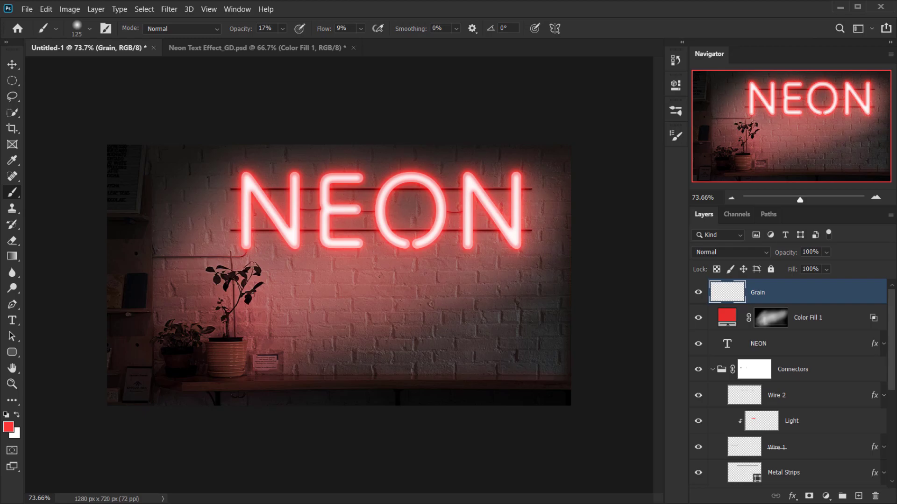
Fill the Grain layer with 50% Gray in Normal mode at 100% opacity
{"action": "key", "text": "shift+F5"}
{"action": "left_click_drag", "start_coordinate": [416, 109], "coordinate": [394, 119]}
{"action": "left_click", "coordinate": [46, 11]}
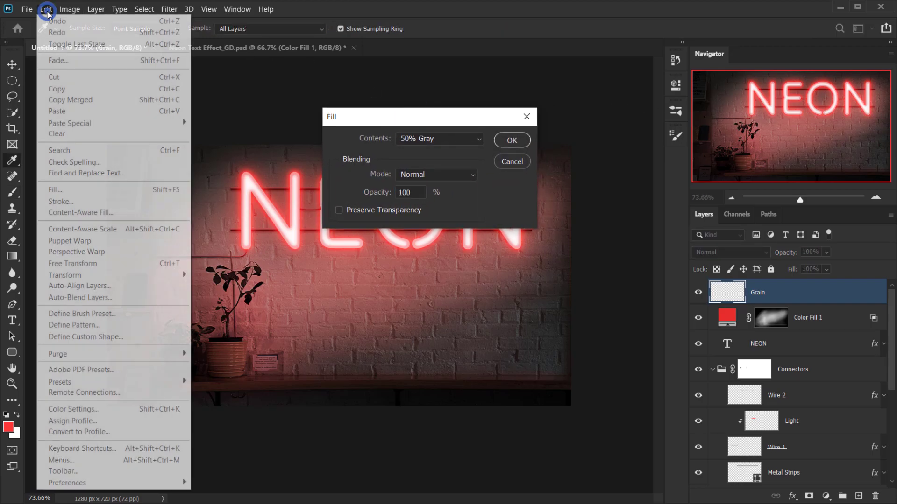
{"action": "left_click", "coordinate": [416, 118]}
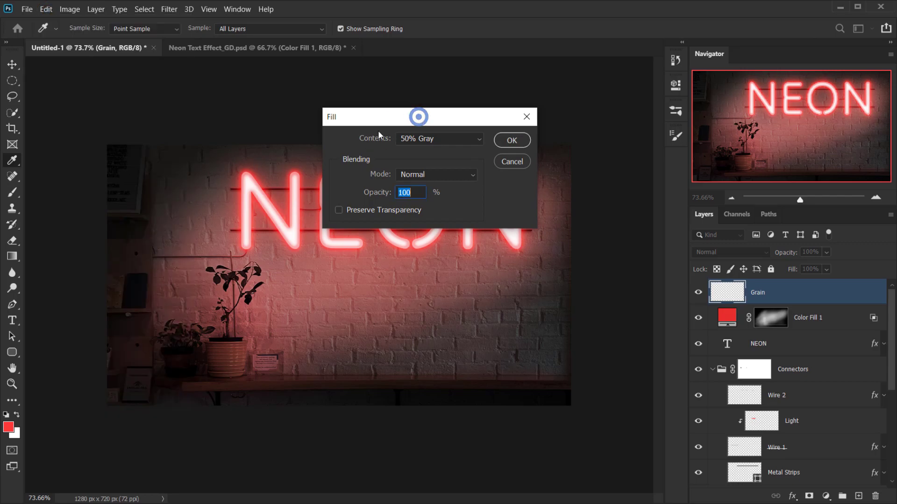
{"action": "left_click", "coordinate": [418, 194]}
{"action": "left_click", "coordinate": [442, 142]}
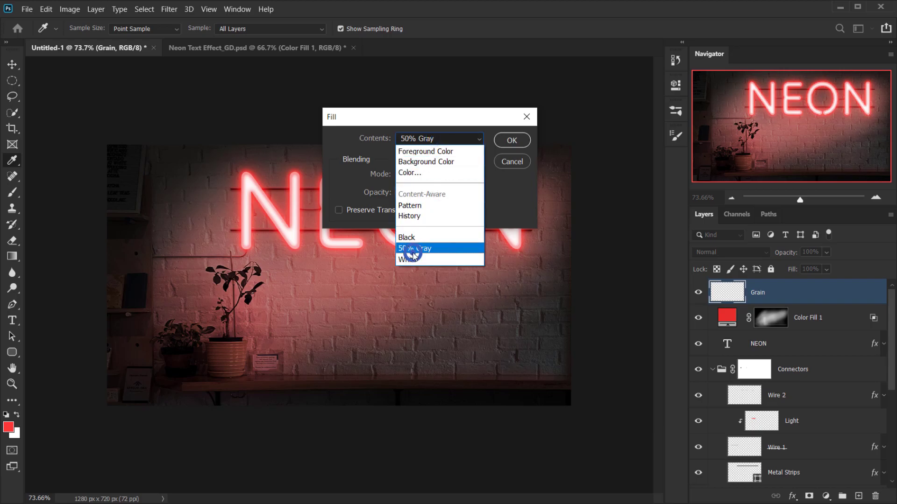
{"action": "left_click", "coordinate": [414, 252]}
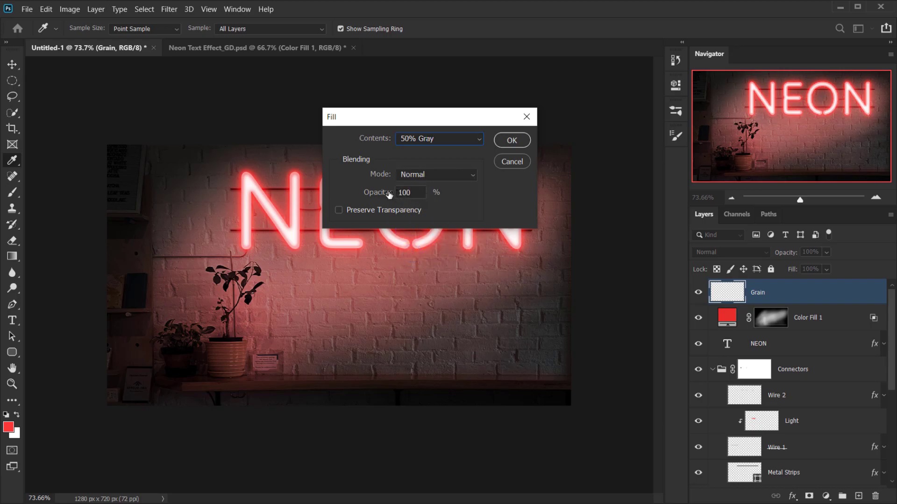
{"action": "left_click", "coordinate": [509, 141]}
Apply the Add Noise filter to the Grain layer with a 12% amount and Uniform distribution, leaving Monochromatic off
{"action": "key", "text": "b"}
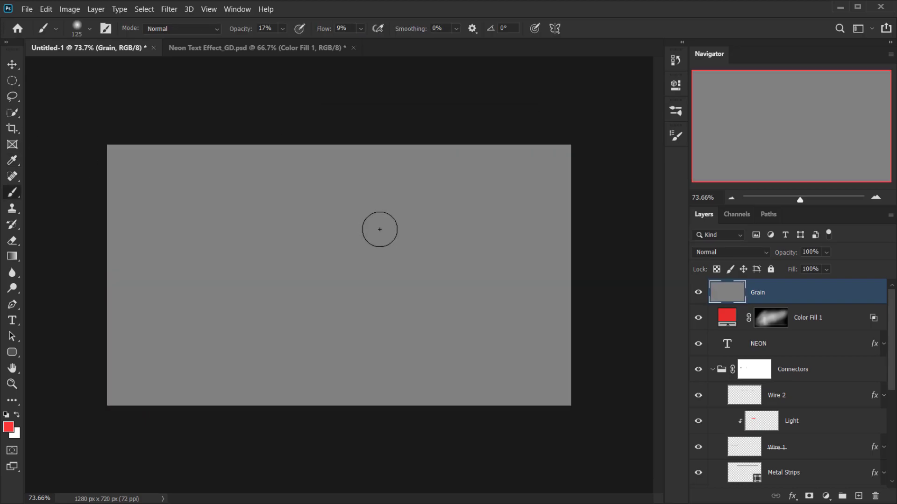
{"action": "key", "text": "v"}
{"action": "scroll", "coordinate": [339, 198], "scroll_direction": "up", "scroll_amount": 7}
{"action": "left_click_drag", "start_coordinate": [314, 154], "coordinate": [284, 163]}
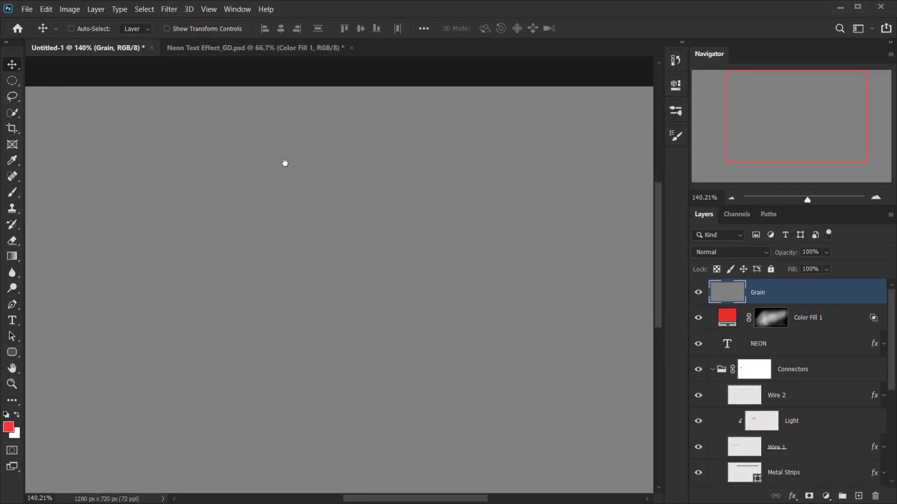
{"action": "key", "text": "ctrl+0"}
{"action": "left_click", "coordinate": [169, 9]}
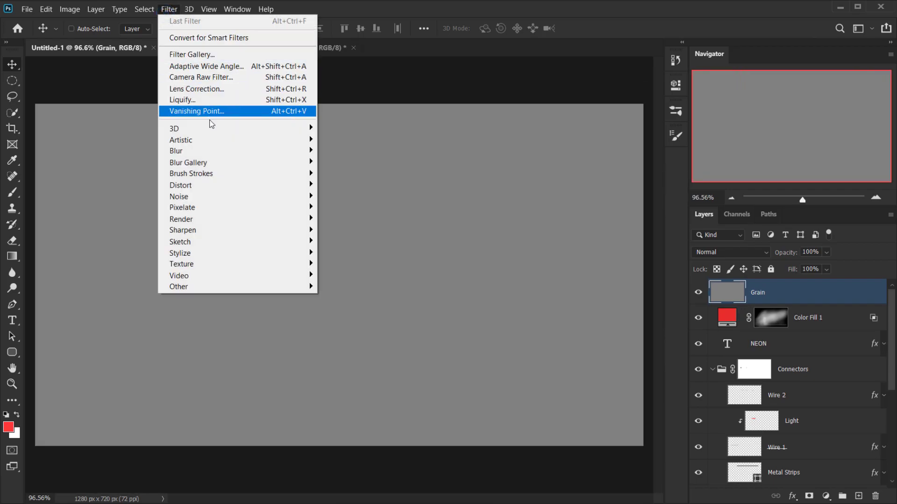
{"action": "mouse_move", "coordinate": [231, 198]}
{"action": "left_click", "coordinate": [341, 198]}
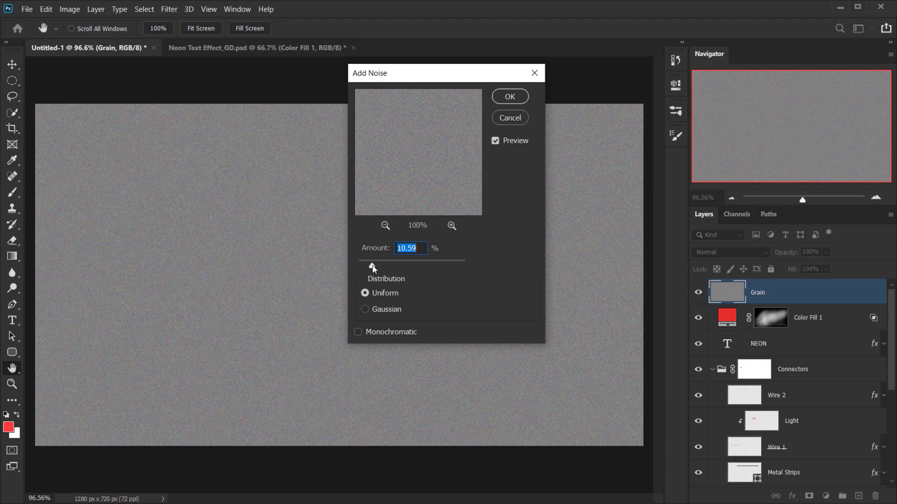
{"action": "left_click_drag", "start_coordinate": [389, 268], "coordinate": [386, 269]}
{"action": "type", "text": "12"}
{"action": "left_click", "coordinate": [509, 97]}
{"action": "key", "text": "v"}
Soften the noise on the Grain layer with a Gaussian Blur of 0.6 pixels radius
{"action": "scroll", "coordinate": [296, 204], "scroll_direction": "up", "scroll_amount": 6}
{"action": "scroll", "coordinate": [299, 227], "scroll_direction": "down", "scroll_amount": 3}
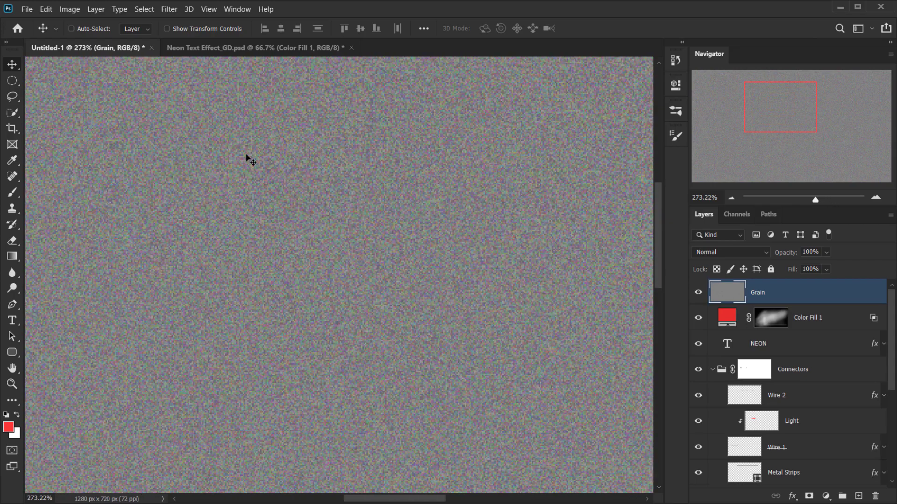
{"action": "left_click", "coordinate": [169, 9]}
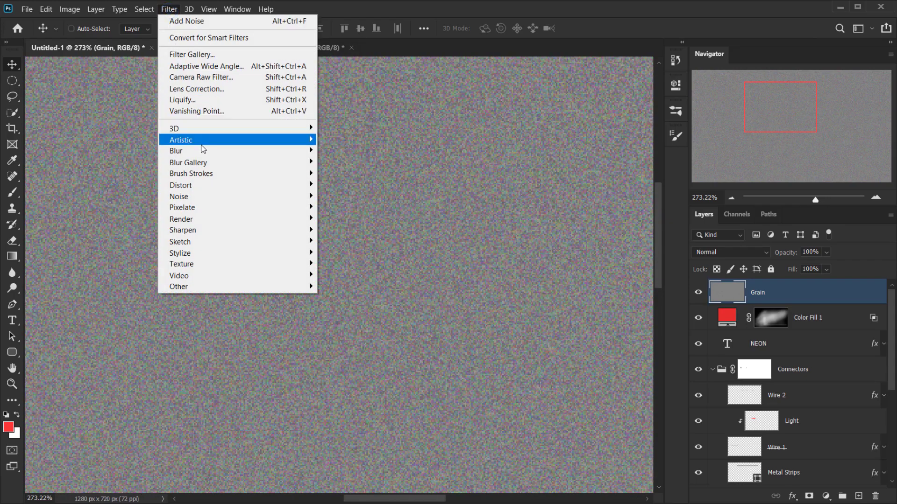
{"action": "mouse_move", "coordinate": [204, 153]}
{"action": "left_click", "coordinate": [347, 196]}
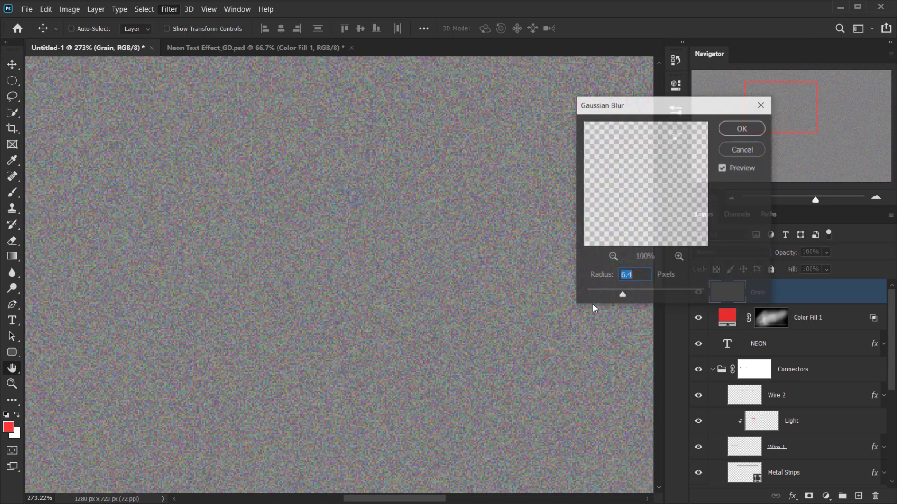
{"action": "left_click_drag", "start_coordinate": [598, 294], "coordinate": [592, 295]}
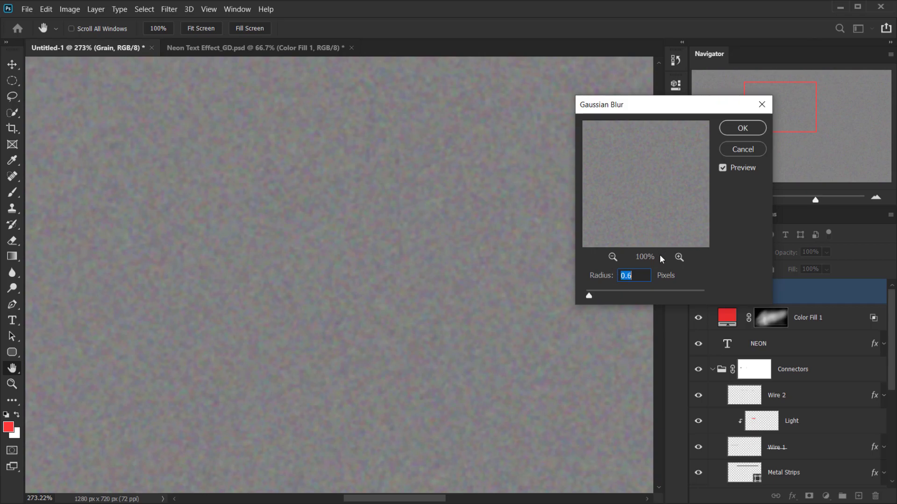
{"action": "left_click", "coordinate": [743, 128]}
{"action": "scroll", "coordinate": [419, 206], "scroll_direction": "down", "scroll_amount": 5}
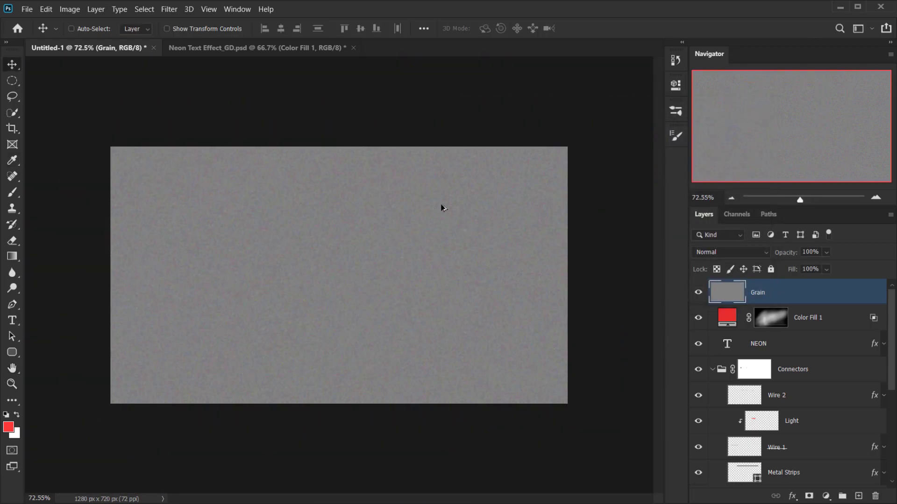
Try Soft Light blending on the Grain layer and compare the lettering with the grain hidden and shown
{"action": "left_click", "coordinate": [716, 254]}
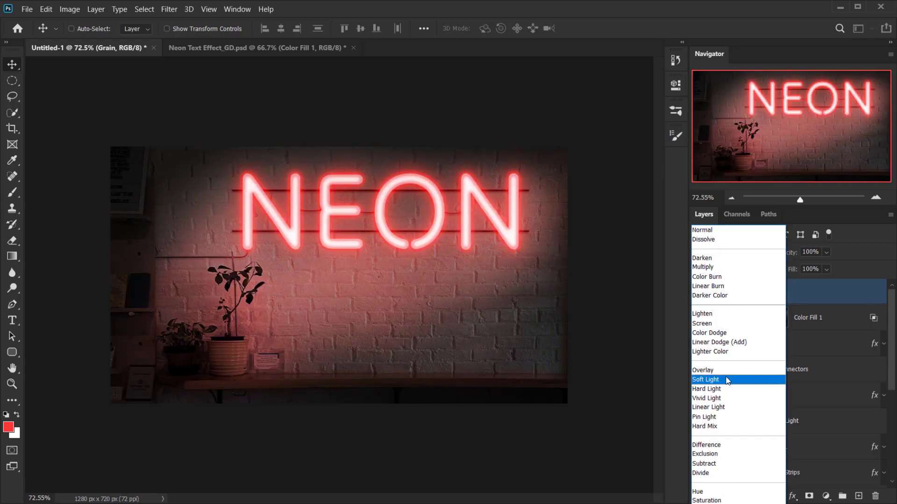
{"action": "left_click", "coordinate": [719, 379]}
{"action": "scroll", "coordinate": [321, 212], "scroll_direction": "up", "scroll_amount": 6}
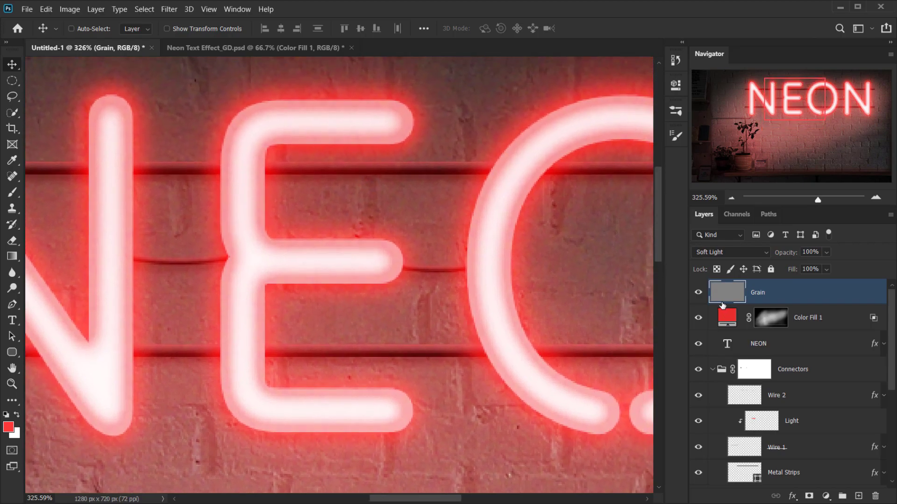
{"action": "left_click", "coordinate": [698, 293]}
{"action": "left_click", "coordinate": [698, 293]}
{"action": "left_click", "coordinate": [699, 293]}
{"action": "left_click", "coordinate": [699, 293]}
Blend the Grain layer in Overlay mode at 70% opacity, checking the image with and without it
{"action": "left_click", "coordinate": [728, 252]}
{"action": "left_click", "coordinate": [718, 370]}
{"action": "left_click", "coordinate": [698, 293]}
{"action": "left_click", "coordinate": [698, 293]}
{"action": "left_click_drag", "start_coordinate": [794, 258], "coordinate": [776, 257]}
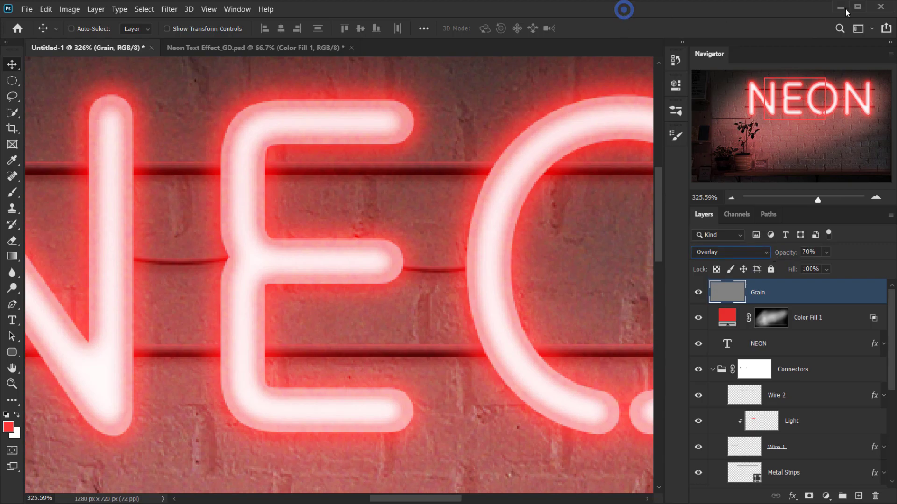
{"action": "key", "text": "ctrl+0"}
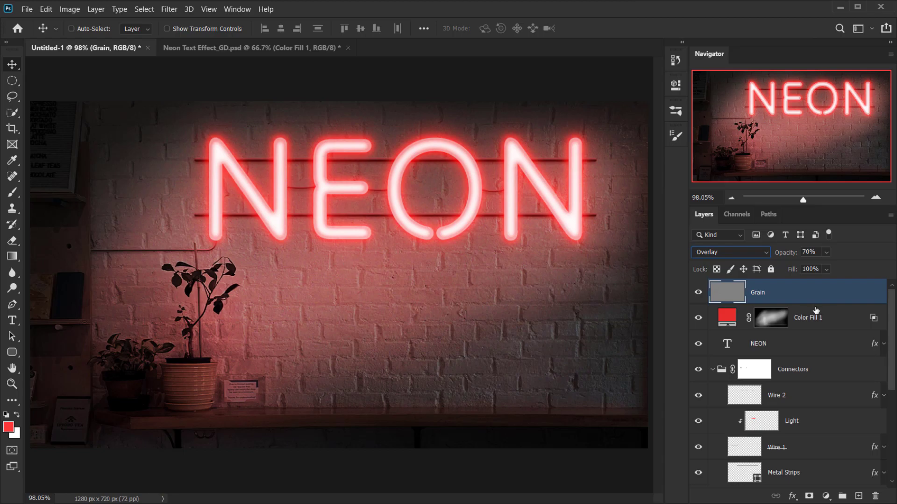
Collapse the Connectors group in the layer stack
{"action": "left_click", "coordinate": [710, 371]}
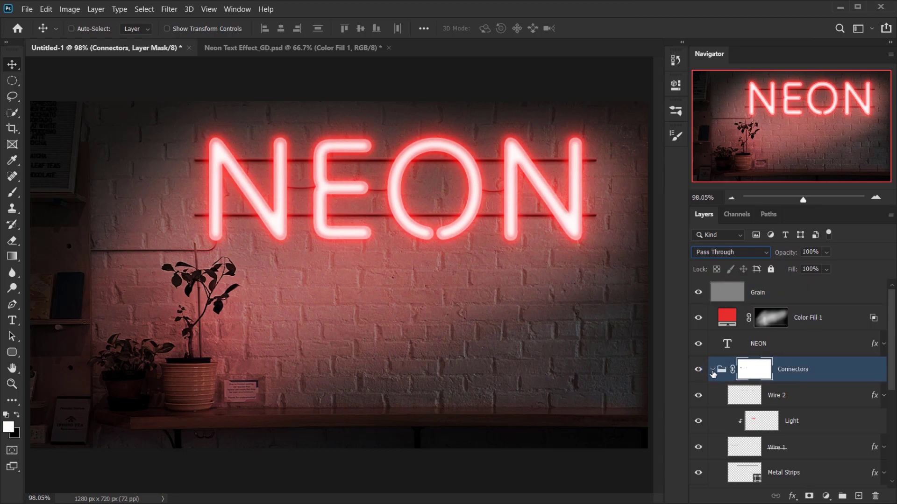
{"action": "left_click", "coordinate": [712, 370]}
{"action": "scroll", "coordinate": [749, 369], "scroll_direction": "up", "scroll_amount": 3}
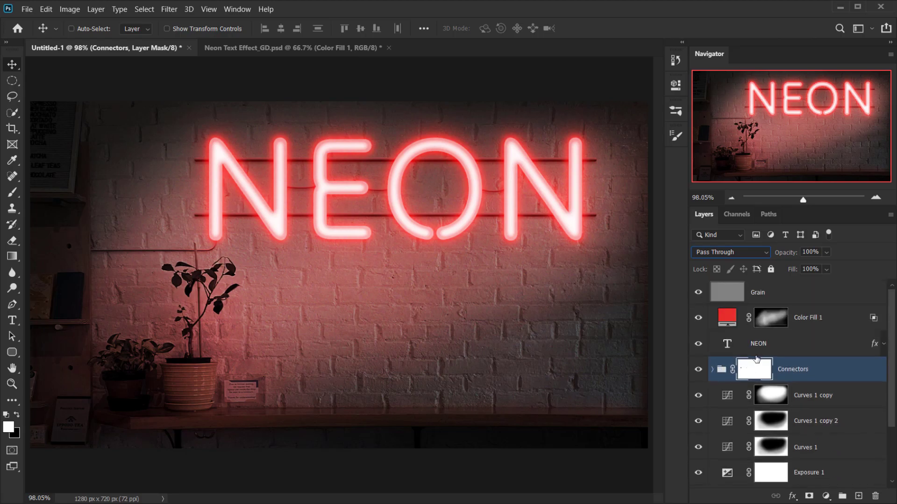
Add a Hue/Saturation adjustment layer above Grain in Color blend mode and set its Hue to -153
{"action": "left_click", "coordinate": [784, 294]}
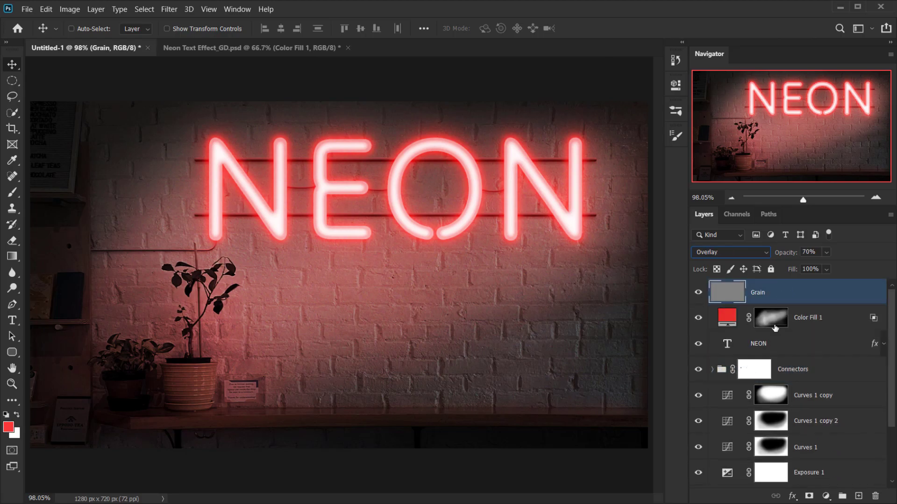
{"action": "left_click", "coordinate": [825, 496]}
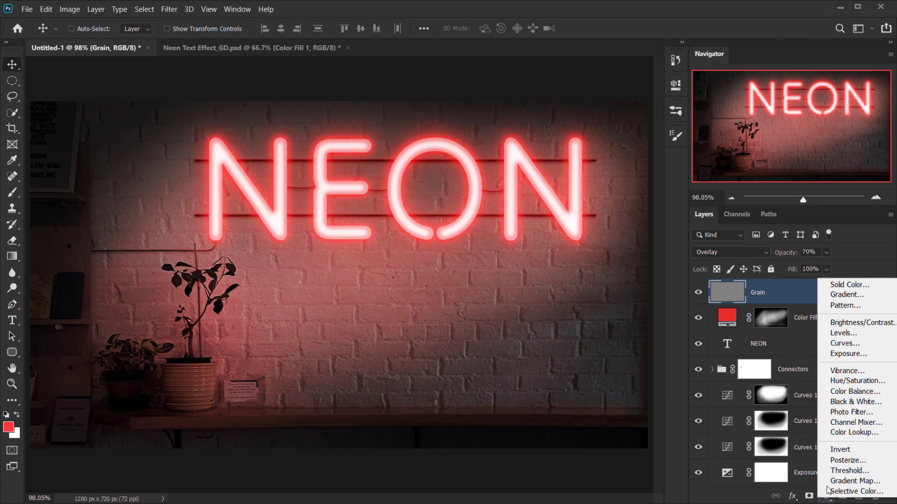
{"action": "left_click", "coordinate": [850, 381]}
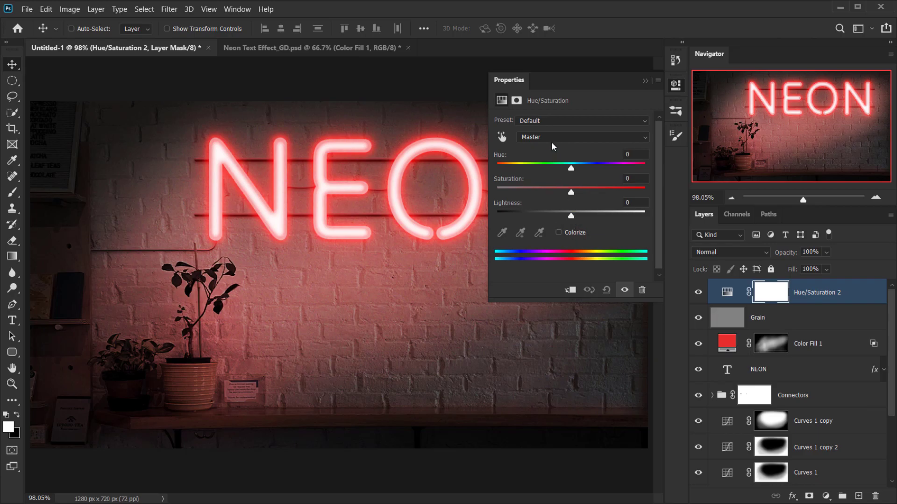
{"action": "left_click", "coordinate": [726, 251]}
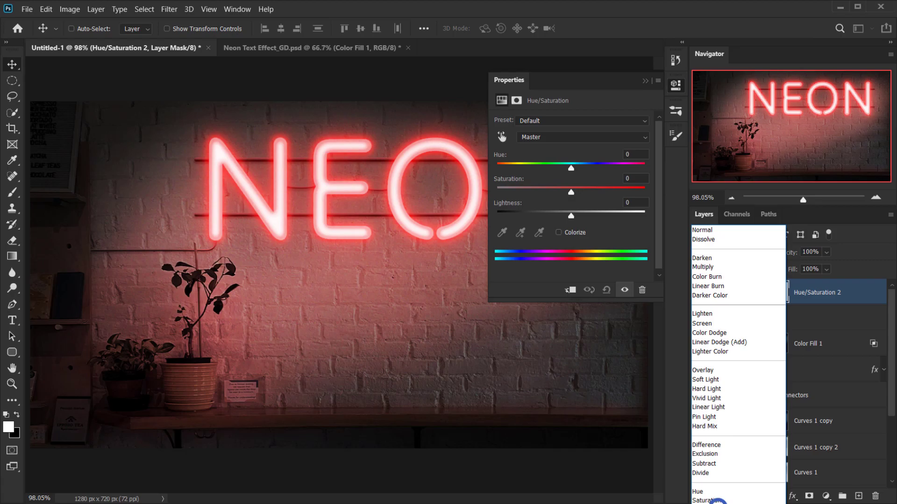
{"action": "left_click", "coordinate": [707, 500]}
{"action": "left_click_drag", "start_coordinate": [573, 167], "coordinate": [506, 170]}
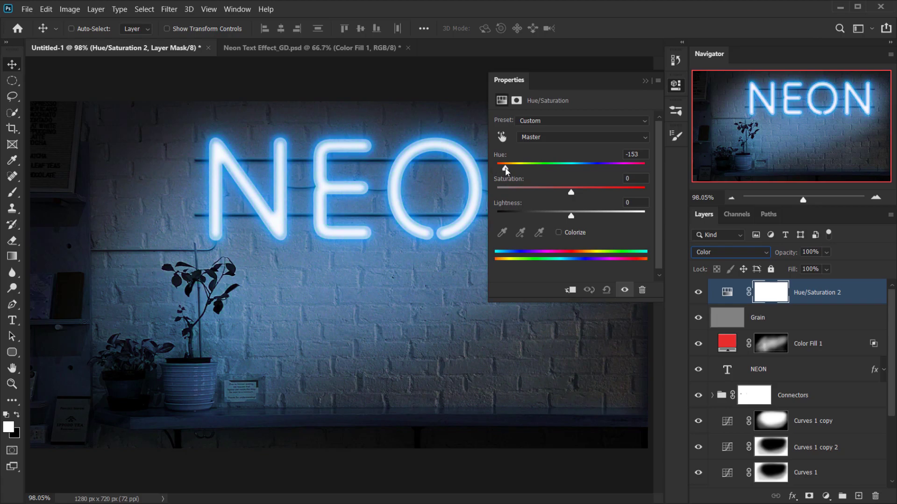
{"action": "left_click", "coordinate": [645, 81]}
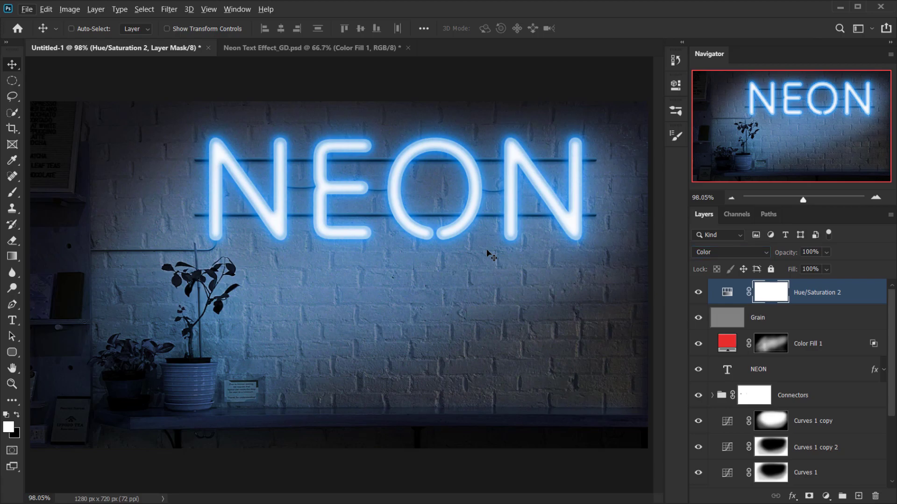
Compare the neon sign with the Hue/Saturation adjustment hidden and shown, and view the recolored image with the interface hidden
{"action": "scroll", "coordinate": [491, 256], "scroll_direction": "down", "scroll_amount": 2}
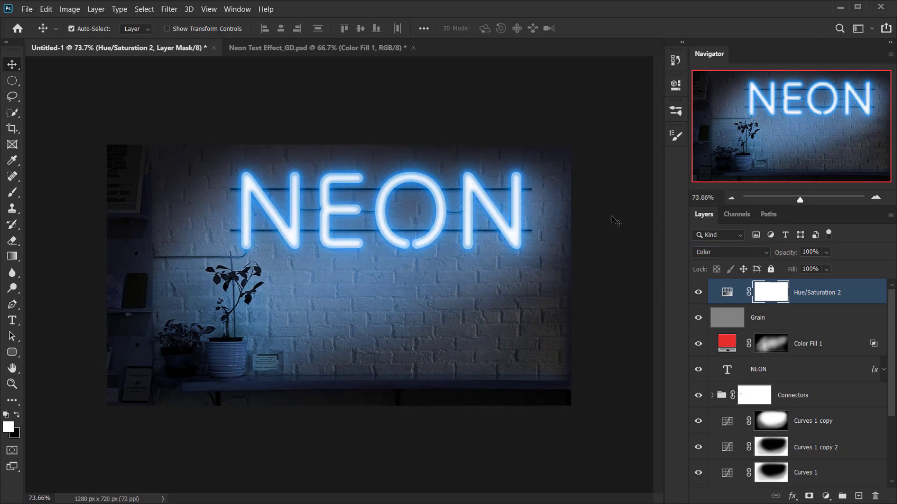
{"action": "scroll", "coordinate": [615, 220], "scroll_direction": "up", "scroll_amount": 2}
{"action": "left_click", "coordinate": [698, 292]}
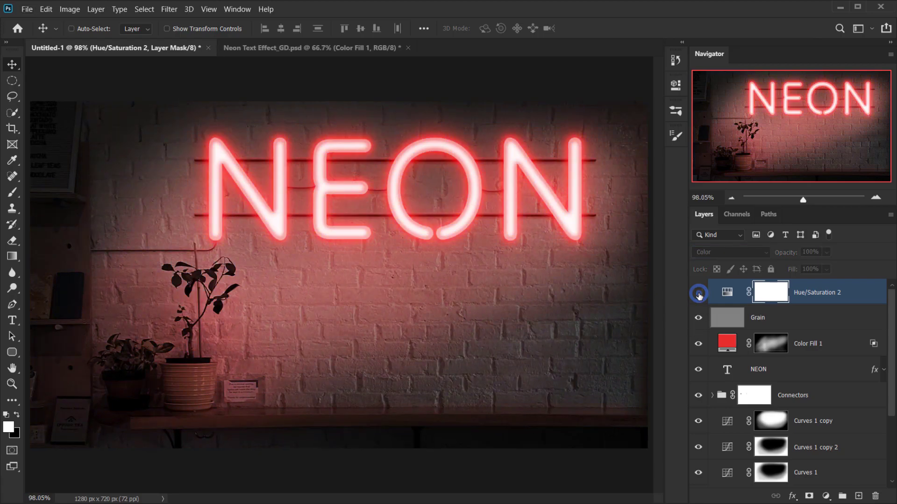
{"action": "left_click", "coordinate": [698, 293]}
{"action": "left_click", "coordinate": [698, 292]}
{"action": "left_click", "coordinate": [698, 293]}
{"action": "left_click", "coordinate": [698, 293]}
{"action": "left_click", "coordinate": [698, 292]}
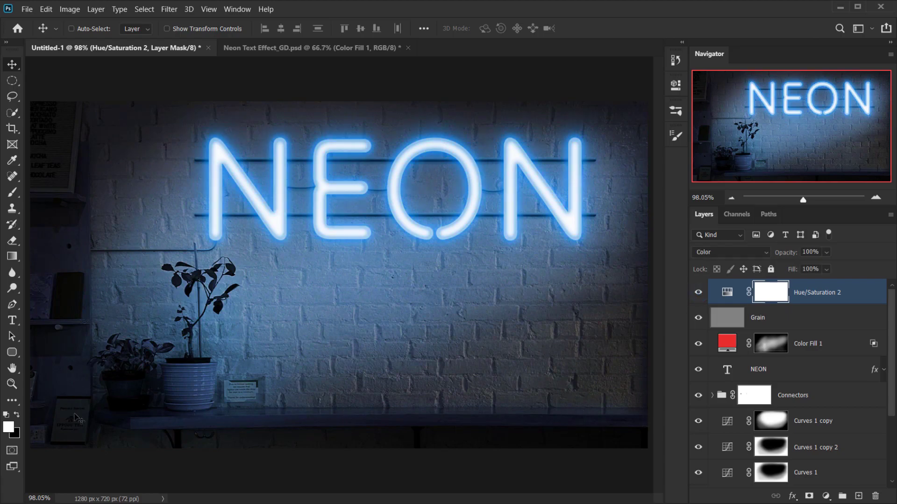
{"action": "left_click", "coordinate": [696, 292]}
{"action": "left_click", "coordinate": [696, 292]}
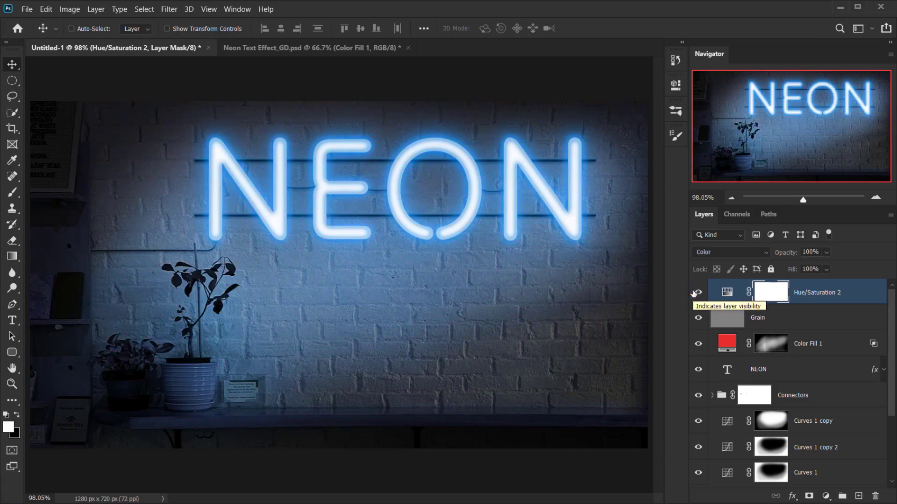
{"action": "key", "text": "Tab"}
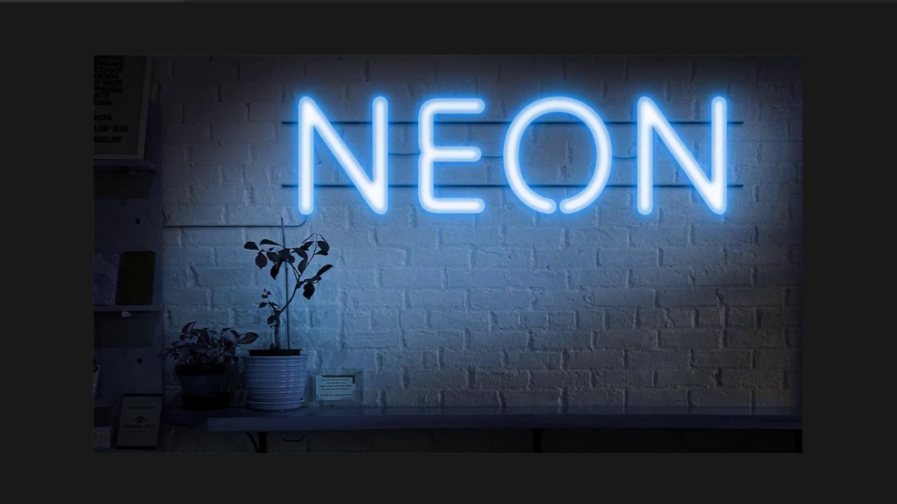